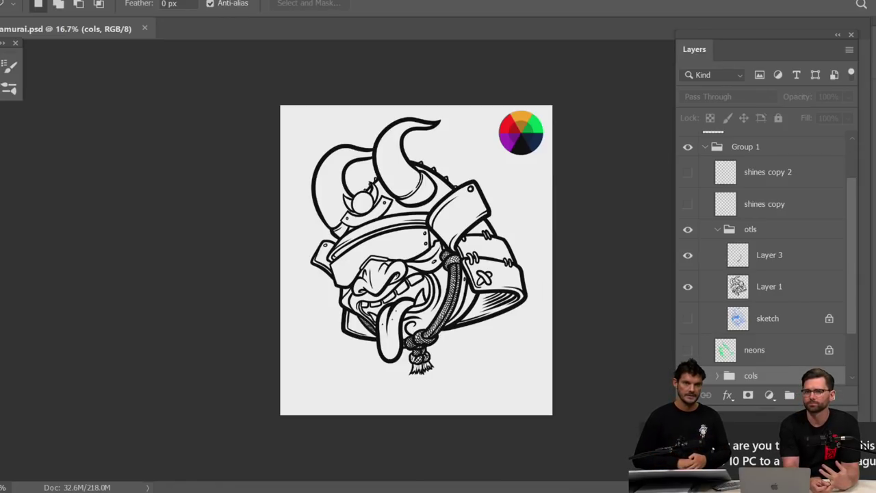
Open colour swatches.psd and colour swatch wheel.psd from the for livestream 2019 folder alongside the samurai drawing
{"action": "scroll", "coordinate": [455, 239], "scroll_direction": "up", "scroll_amount": 5}
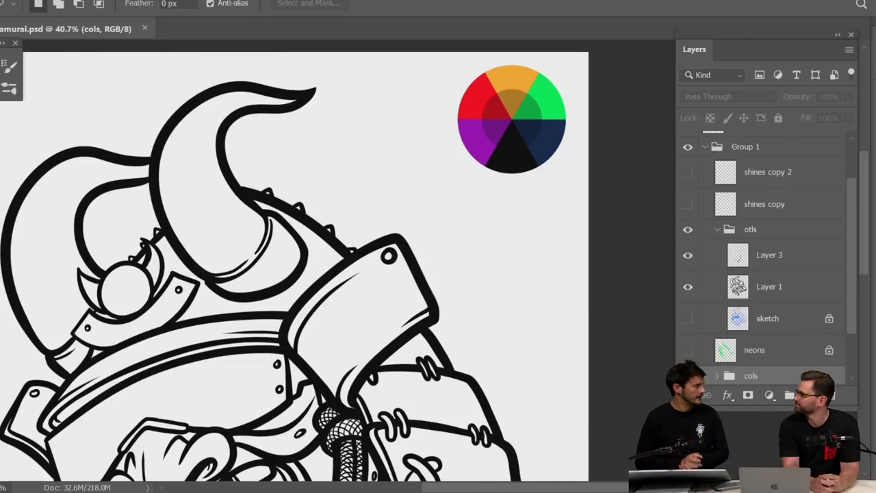
{"action": "key", "text": "ctrl+0"}
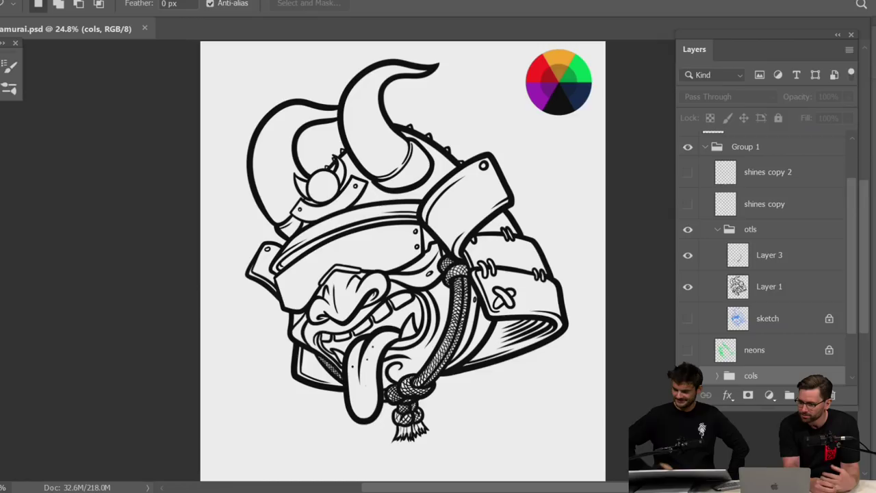
{"action": "key", "text": "alt+Tab"}
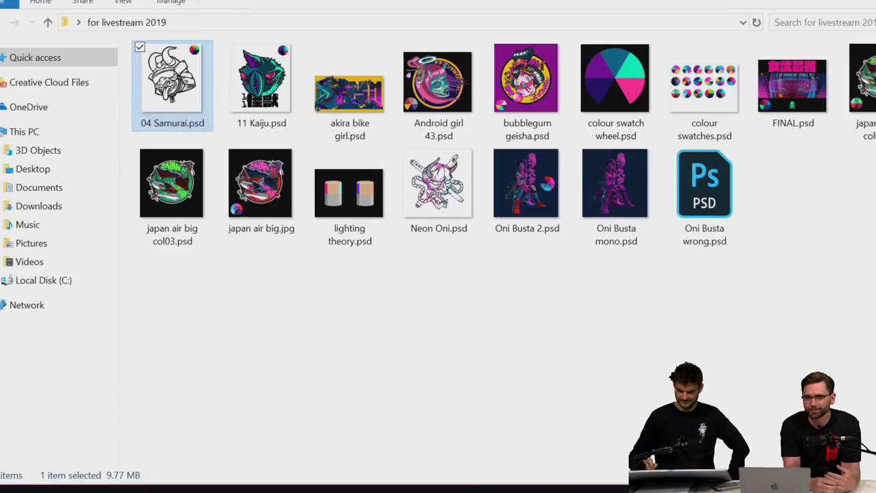
{"action": "left_click", "coordinate": [640, 317]}
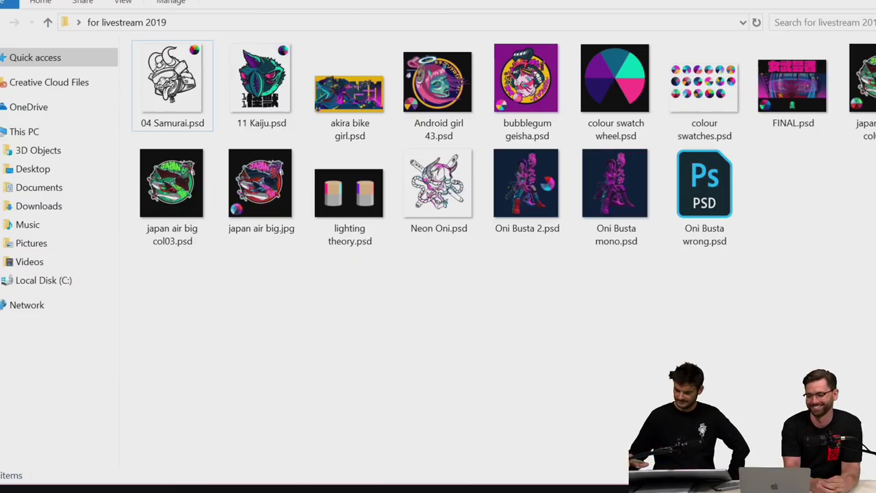
{"action": "double_click", "coordinate": [704, 88]}
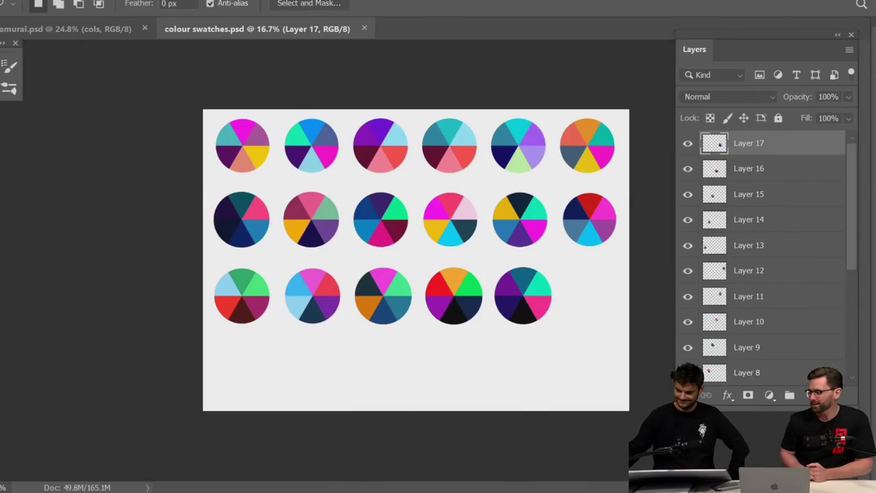
{"action": "key", "text": "alt+Tab"}
{"action": "left_click", "coordinate": [615, 85]}
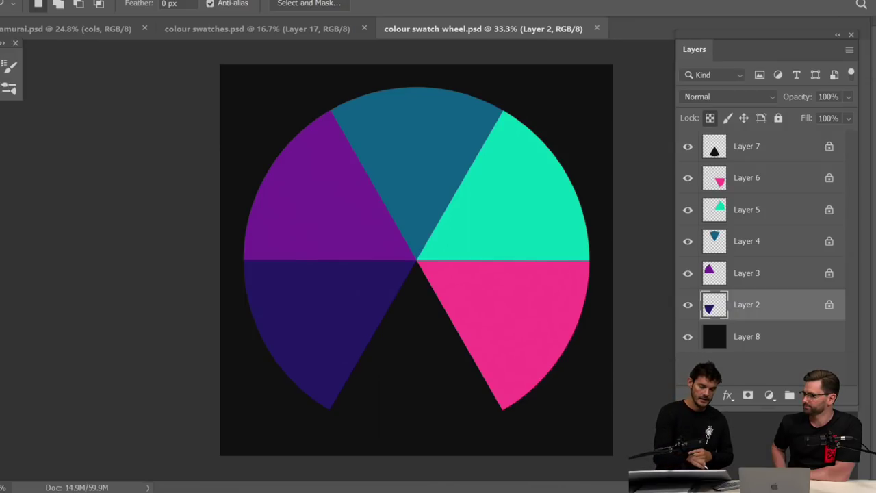
{"action": "left_click", "coordinate": [41, 1]}
{"action": "mouse_move", "coordinate": [123, 2]}
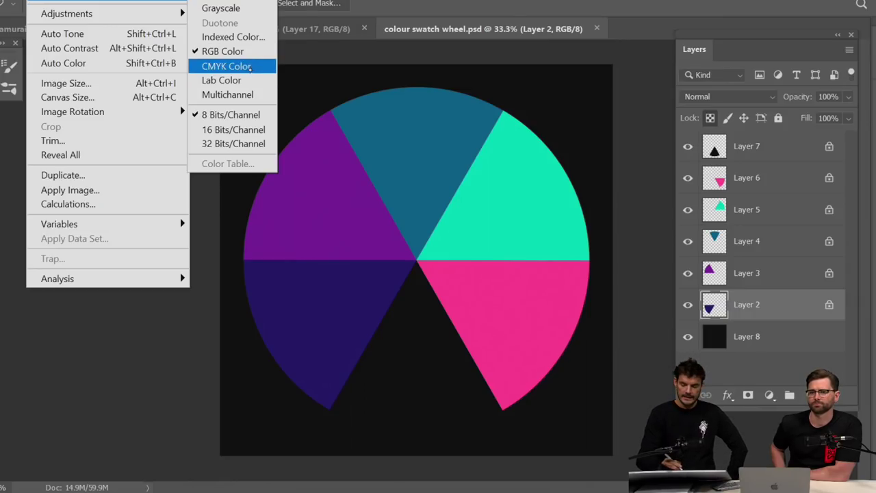
{"action": "left_click", "coordinate": [249, 66]}
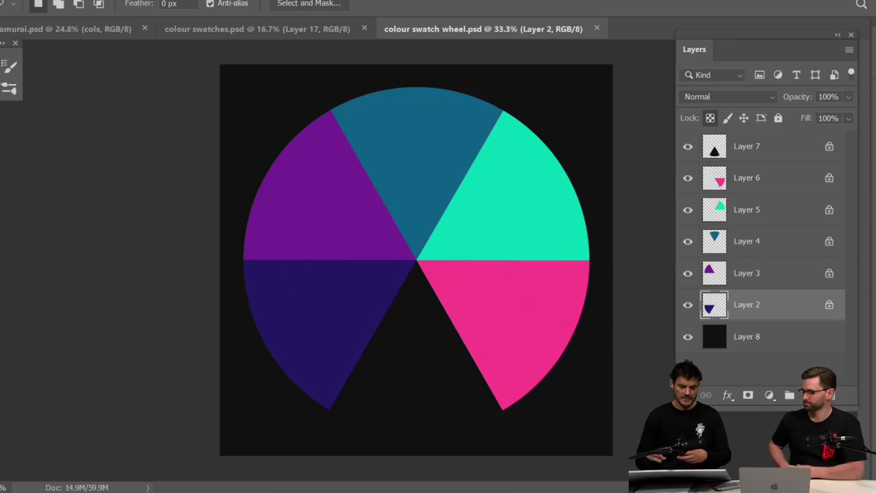
Examine the segments of the colour swatch wheel and the palettes in colour swatches.psd, including the teal, purple and pale green wheel up close
{"action": "scroll", "coordinate": [453, 240], "scroll_direction": "up", "scroll_amount": 8}
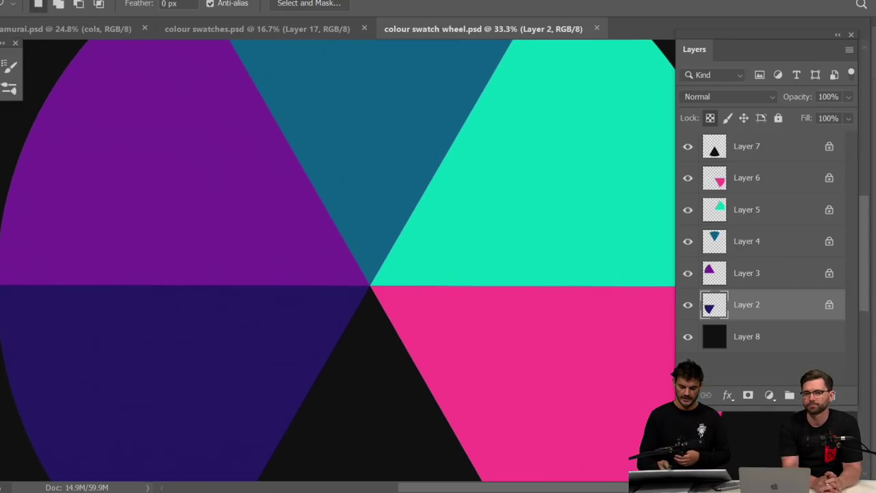
{"action": "scroll", "coordinate": [337, 260], "scroll_direction": "right", "scroll_amount": 3}
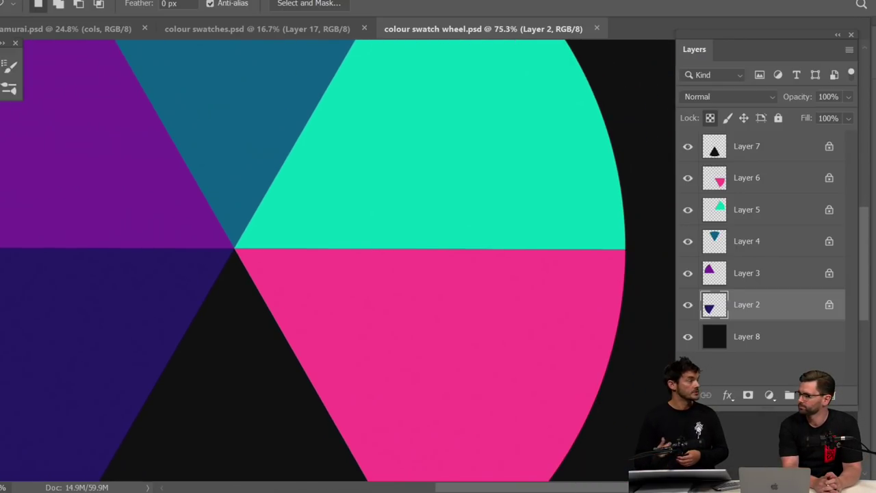
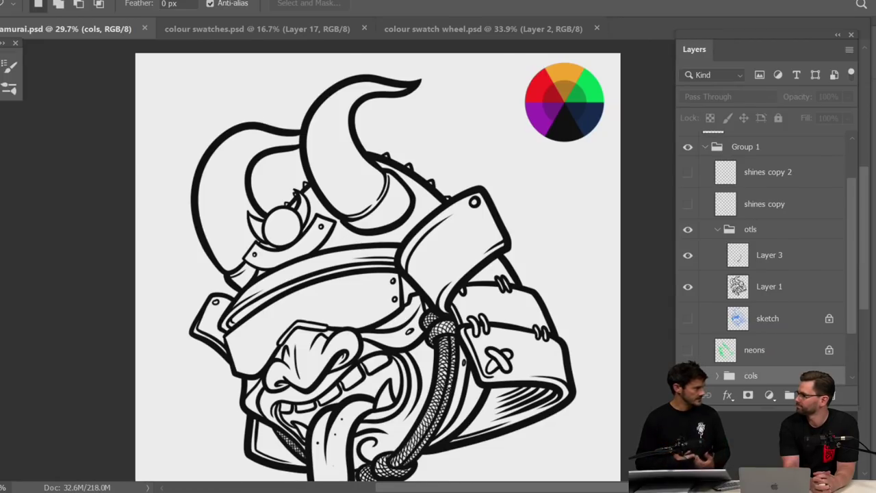
{"action": "key", "text": "ctrl+0"}
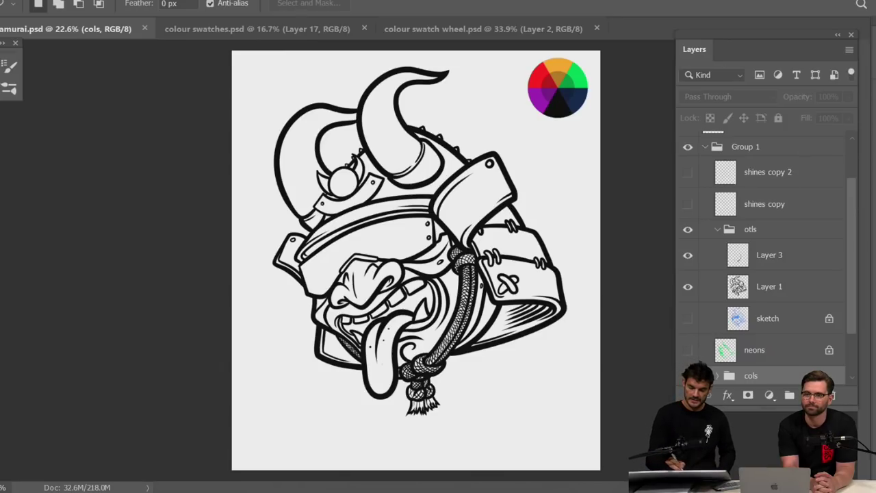
{"action": "key", "text": "ctrl+Tab"}
{"action": "key", "text": "ctrl+plus"}
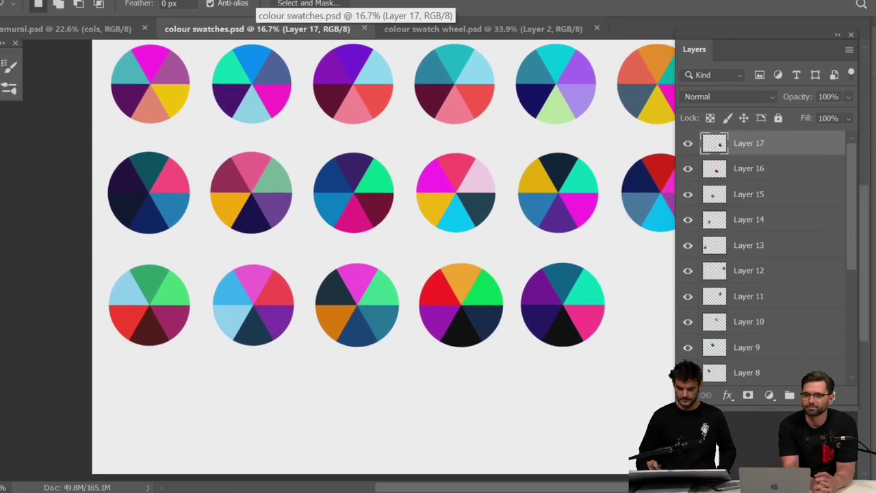
{"action": "key", "text": "f"}
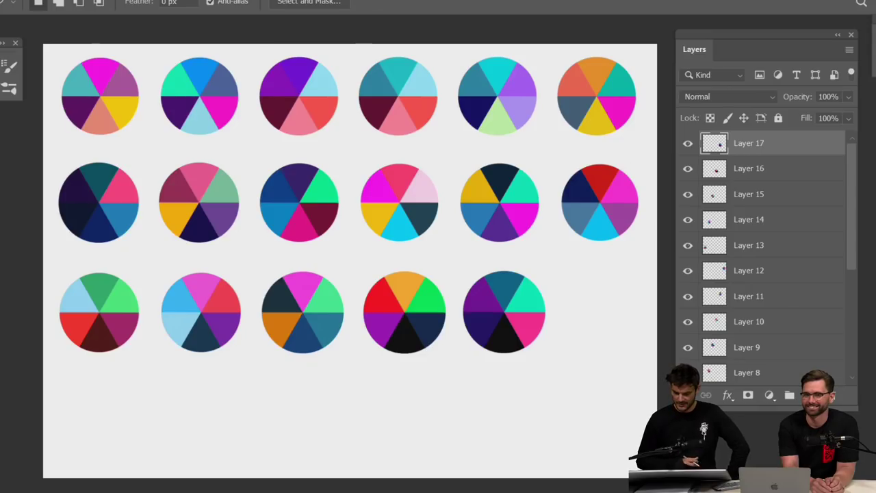
{"action": "key", "text": "ctrl+minus"}
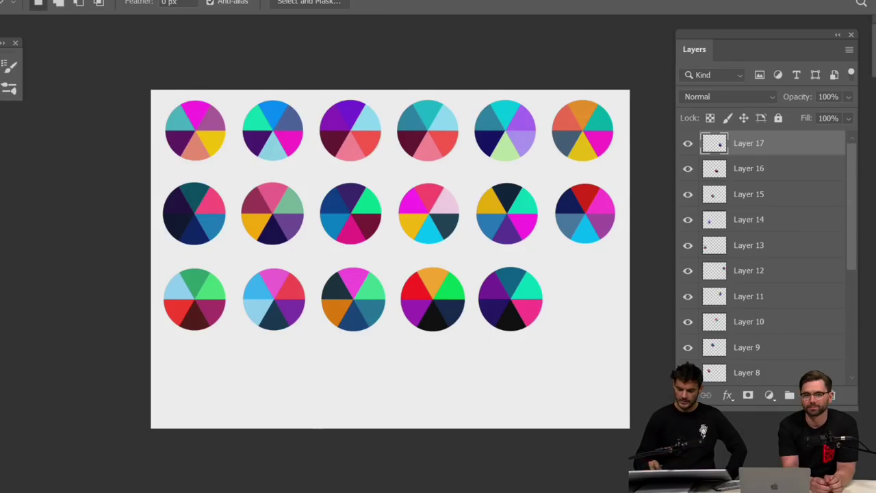
{"action": "left_click_drag", "start_coordinate": [505, 130], "coordinate": [413, 238]}
{"action": "scroll", "coordinate": [413, 239], "scroll_direction": "up", "scroll_amount": 8}
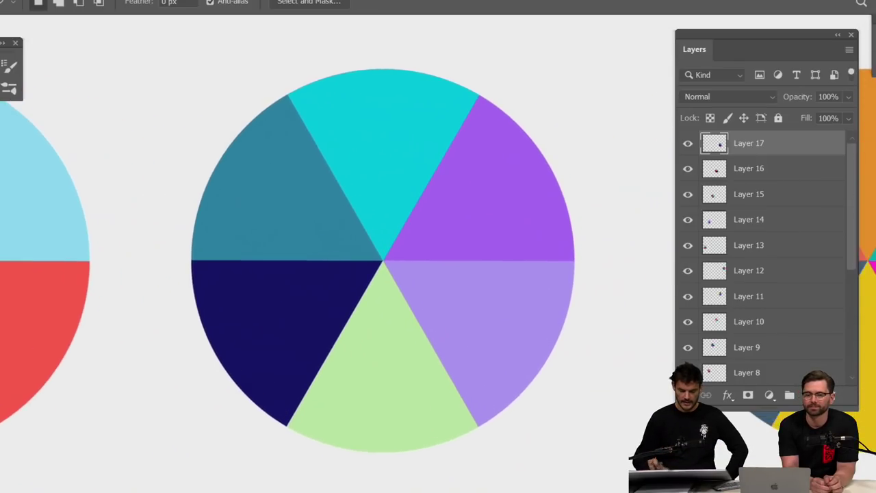
{"action": "scroll", "coordinate": [384, 260], "scroll_direction": "up", "scroll_amount": 1}
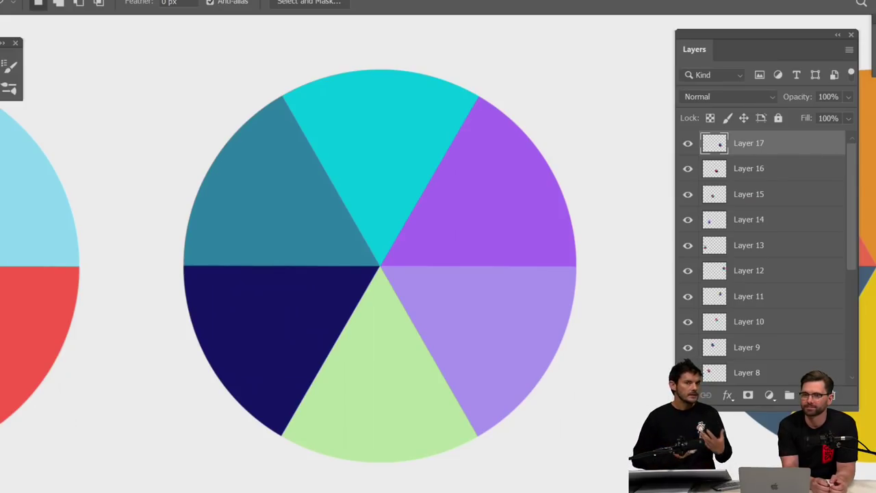
{"action": "scroll", "coordinate": [438, 253], "scroll_direction": "down", "scroll_amount": 6}
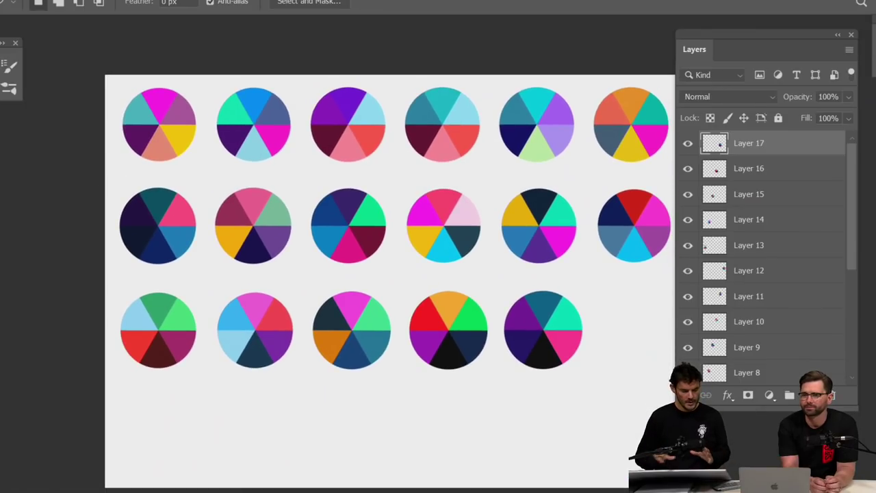
{"action": "key", "text": "f"}
{"action": "key", "text": "f"}
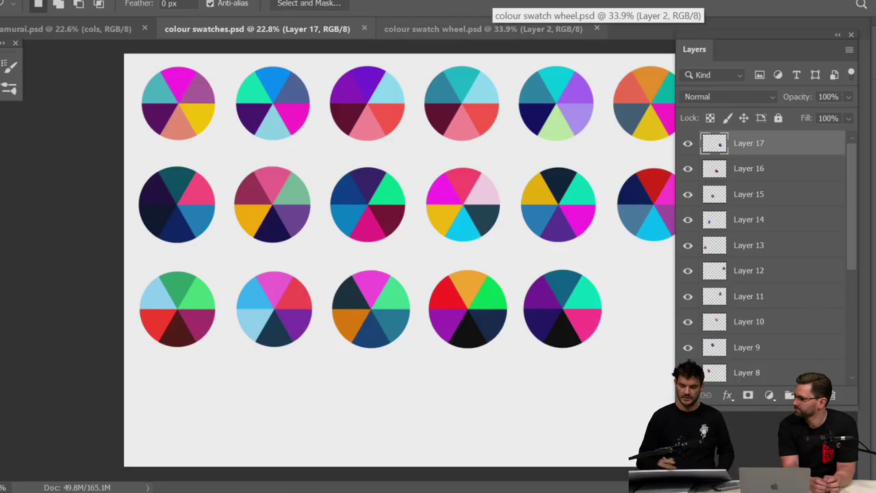
Try shifting the hue of the turquoise segment on Layer 5 of colour swatch wheel.psd to -130 with Hue/Saturation
{"action": "left_click", "coordinate": [484, 29]}
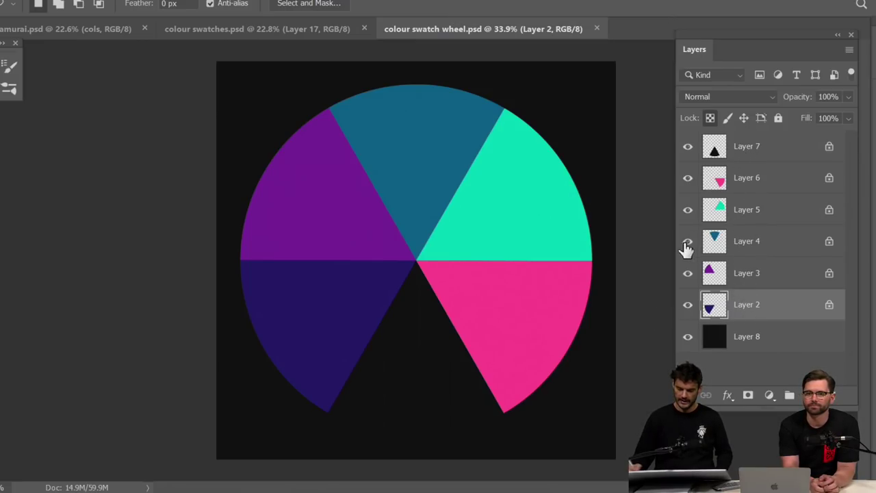
{"action": "left_click", "coordinate": [757, 209]}
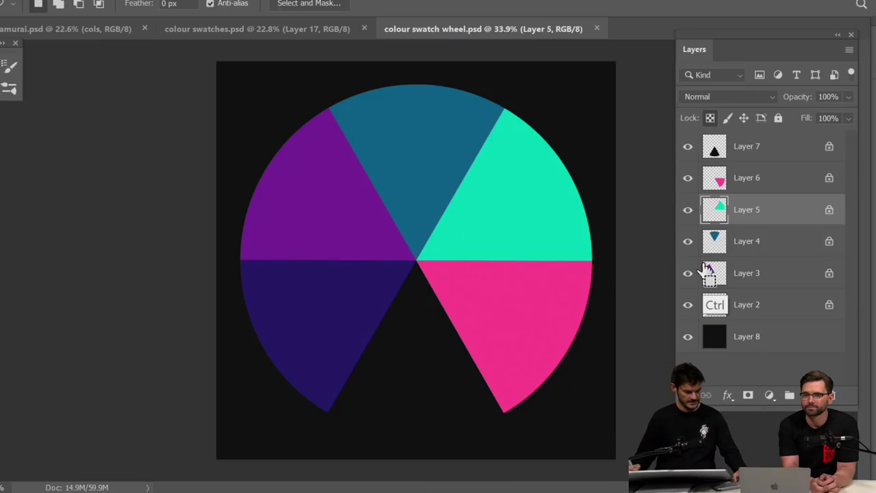
{"action": "key", "text": "ctrl+u"}
{"action": "left_click_drag", "start_coordinate": [731, 22], "coordinate": [841, 2]}
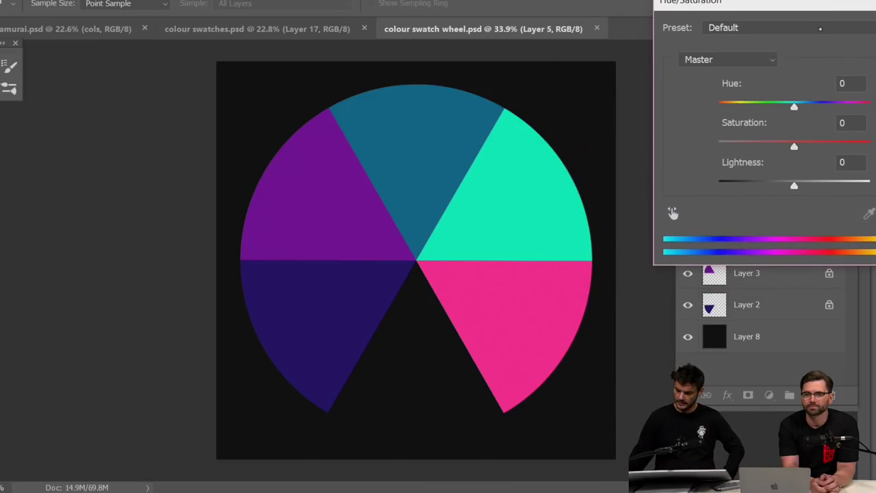
{"action": "left_click_drag", "start_coordinate": [794, 106], "coordinate": [734, 106]}
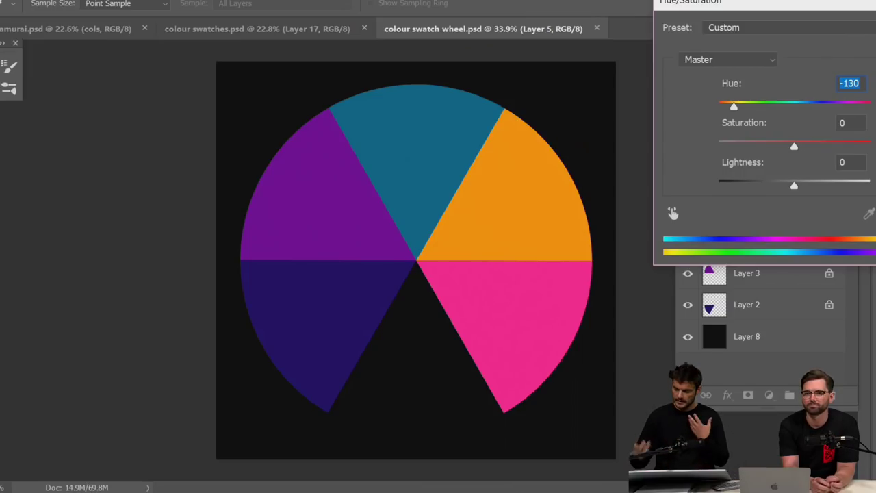
{"action": "key", "text": "Escape"}
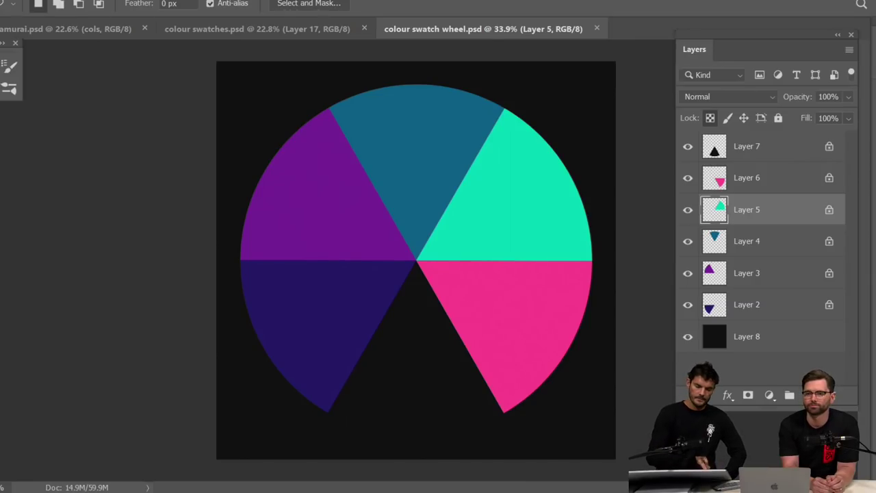
Return to the samurai line art and open FINAL.psd from the for livestream 2019 folder
{"action": "left_click", "coordinate": [72, 29]}
{"action": "scroll", "coordinate": [451, 206], "scroll_direction": "up", "scroll_amount": 3}
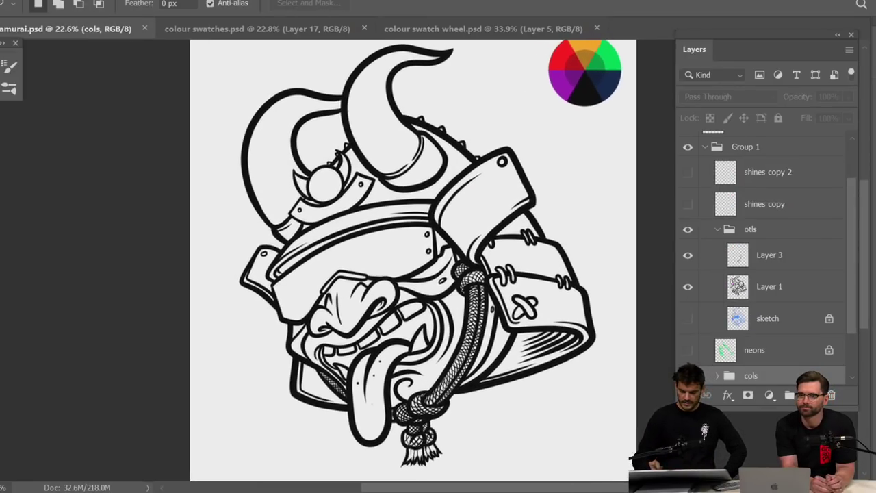
{"action": "scroll", "coordinate": [452, 206], "scroll_direction": "down", "scroll_amount": 1}
{"action": "scroll", "coordinate": [528, 69], "scroll_direction": "down", "scroll_amount": 2}
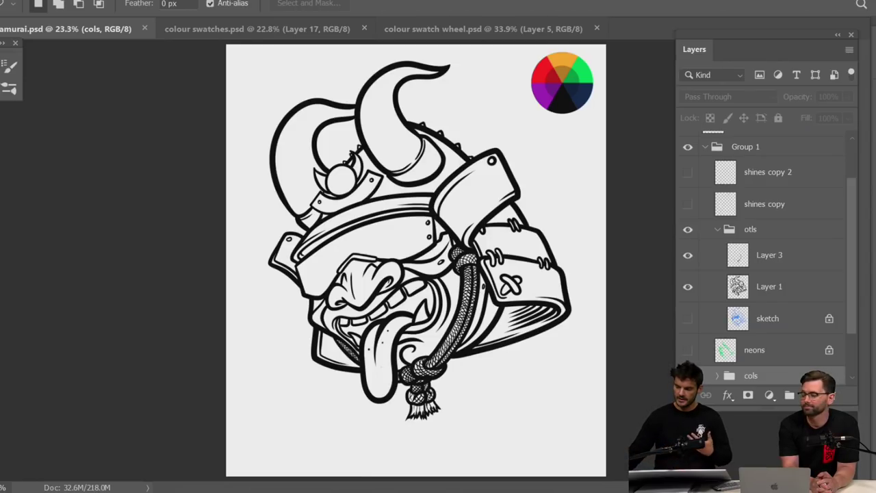
{"action": "key", "text": "alt+Tab"}
{"action": "key", "text": "Escape"}
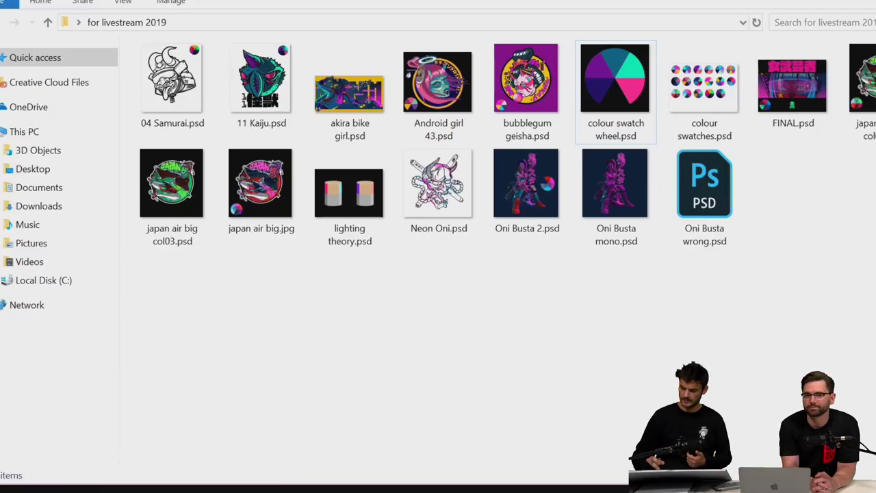
{"action": "key", "text": "alt+Tab"}
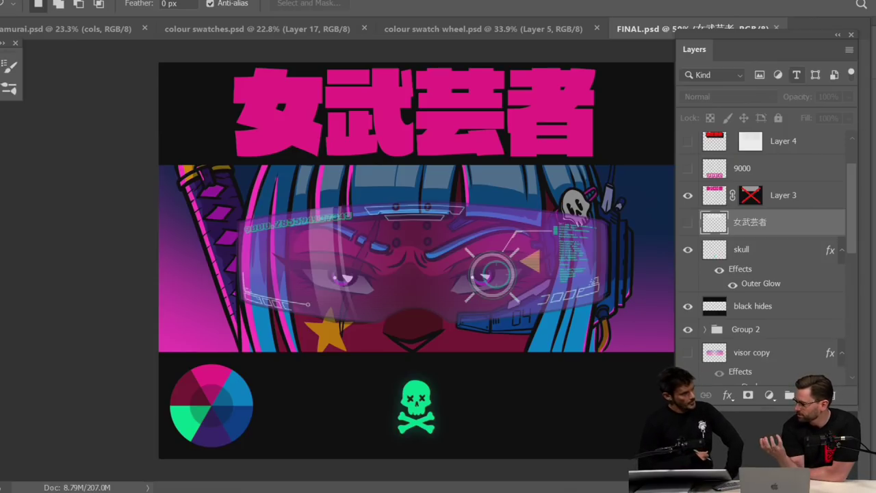
Examine the visor artwork in FINAL.psd and its colour wheel with the darker inner ring up close
{"action": "scroll", "coordinate": [424, 278], "scroll_direction": "up", "scroll_amount": 5}
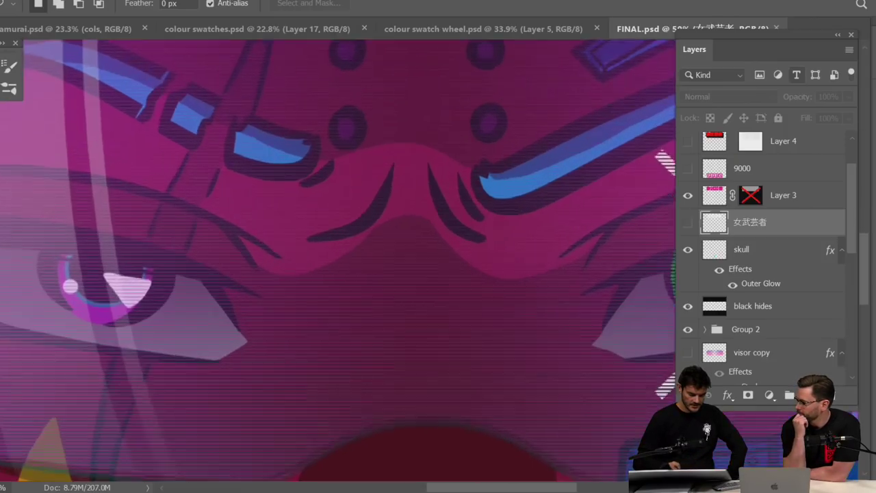
{"action": "left_click_drag", "start_coordinate": [137, 393], "coordinate": [540, 127]}
{"action": "left_click_drag", "start_coordinate": [142, 376], "coordinate": [533, 144]}
{"action": "scroll", "coordinate": [356, 281], "scroll_direction": "down", "scroll_amount": 2}
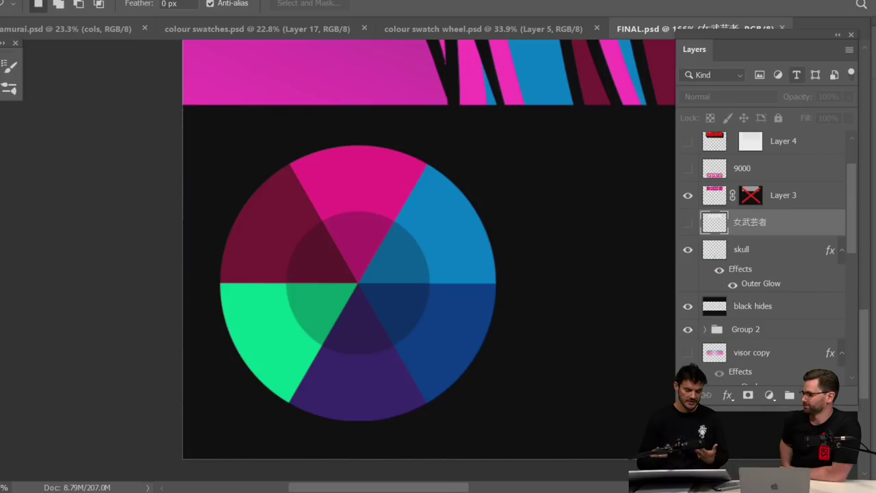
{"action": "scroll", "coordinate": [452, 276], "scroll_direction": "down", "scroll_amount": 3}
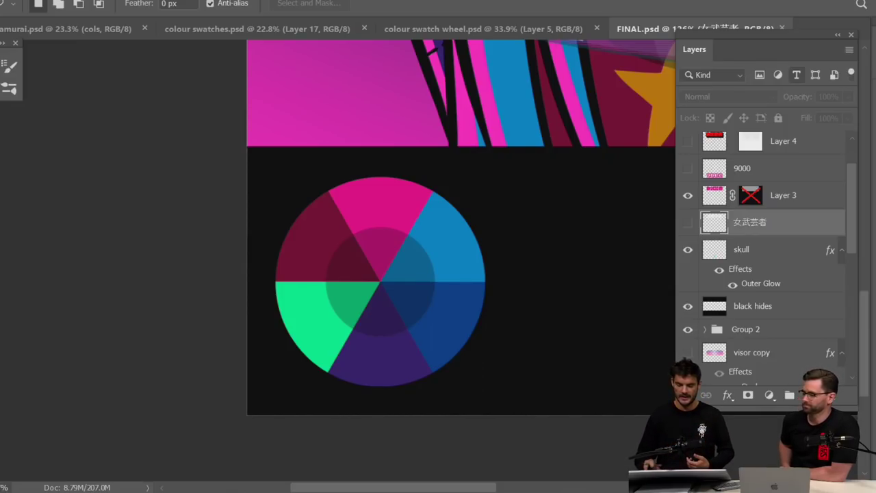
{"action": "scroll", "coordinate": [451, 226], "scroll_direction": "down", "scroll_amount": 3}
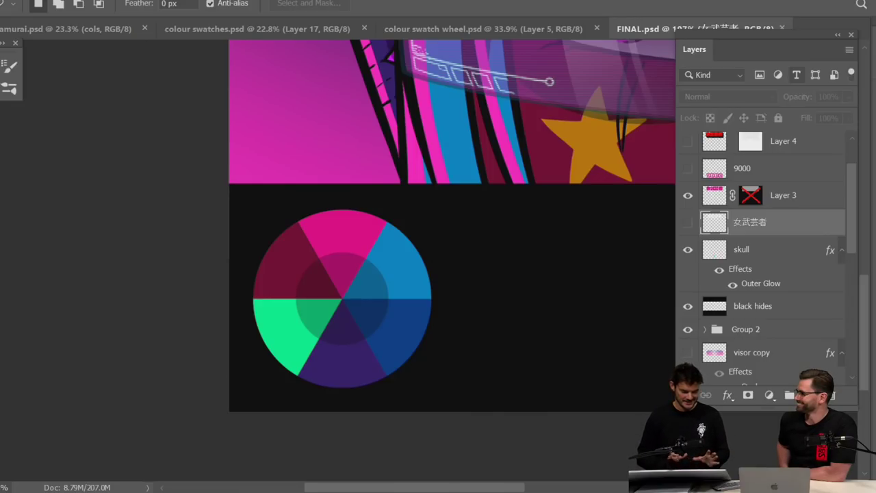
{"action": "scroll", "coordinate": [465, 349], "scroll_direction": "down", "scroll_amount": 3}
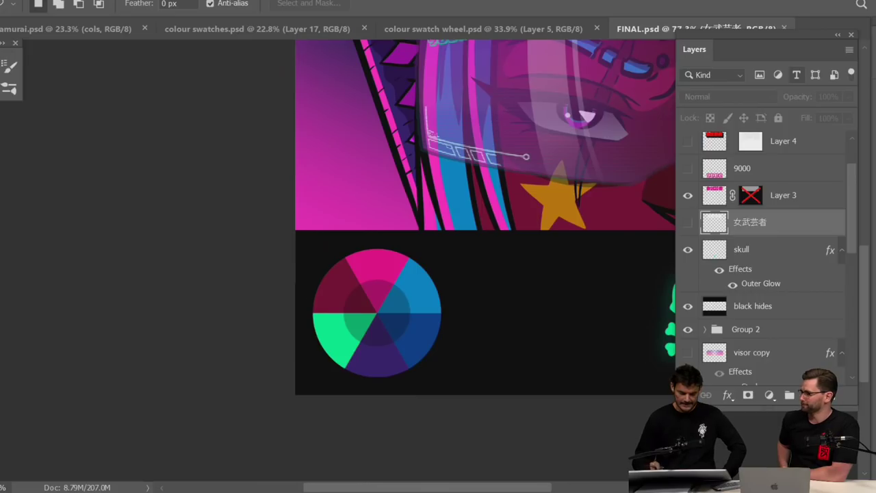
{"action": "scroll", "coordinate": [466, 349], "scroll_direction": "down", "scroll_amount": 4}
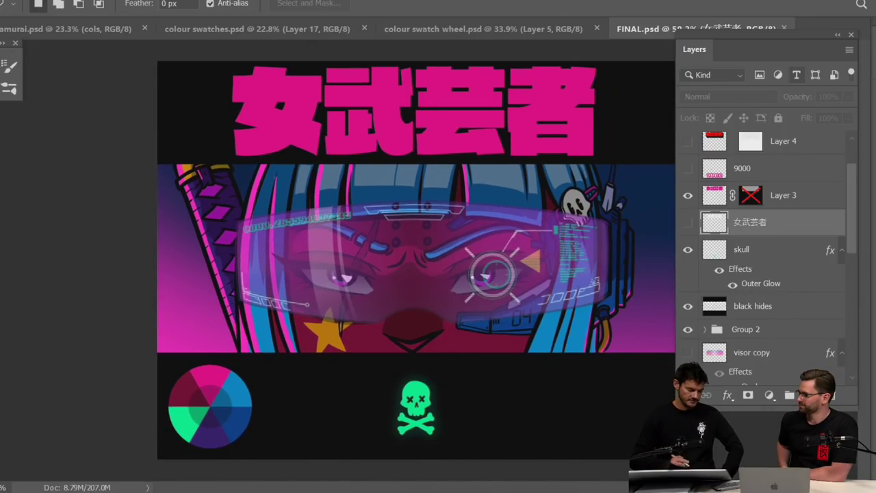
{"action": "scroll", "coordinate": [287, 438], "scroll_direction": "up", "scroll_amount": 6}
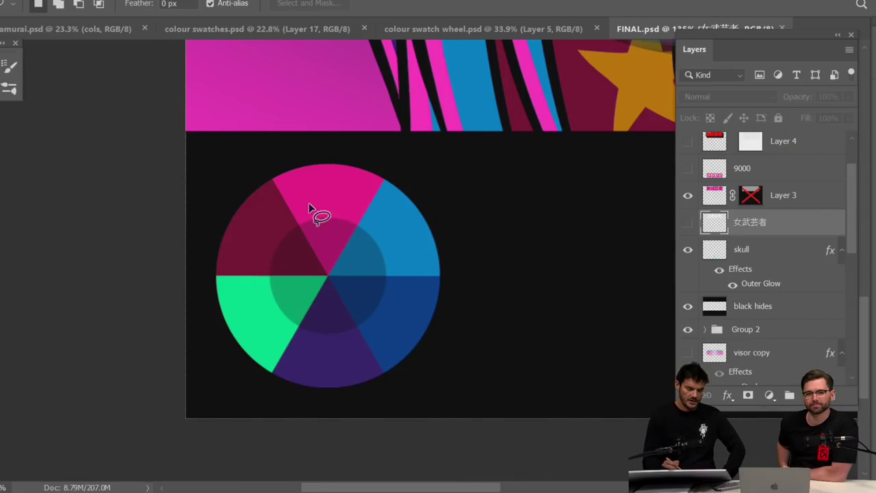
Close FINAL.psd and open Oni Busta 2.psd from the for livestream 2019 folder to view its artwork and colour wheel
{"action": "scroll", "coordinate": [430, 263], "scroll_direction": "down", "scroll_amount": 6}
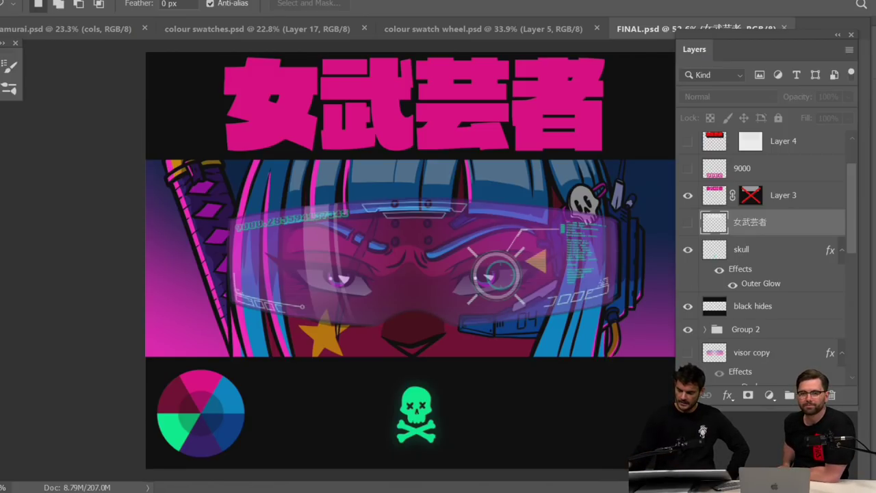
{"action": "key", "text": "ctrl+w"}
{"action": "key", "text": "alt+Tab"}
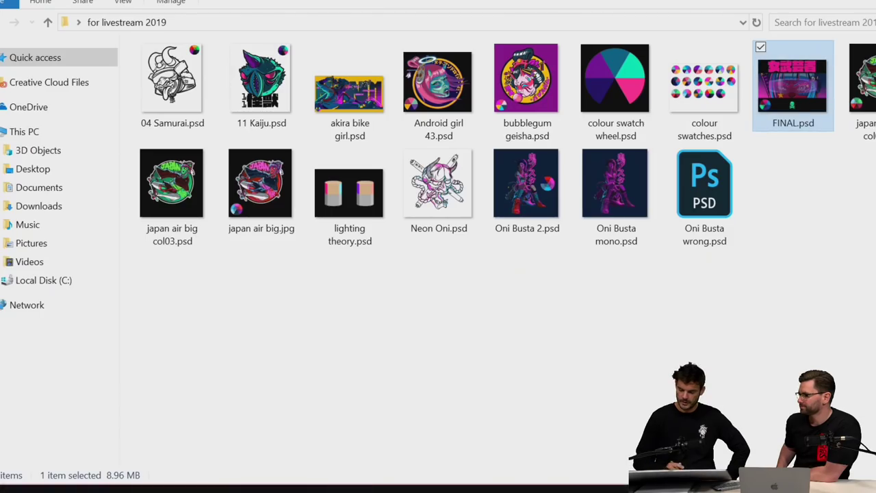
{"action": "left_click", "coordinate": [521, 273]}
{"action": "double_click", "coordinate": [525, 183]}
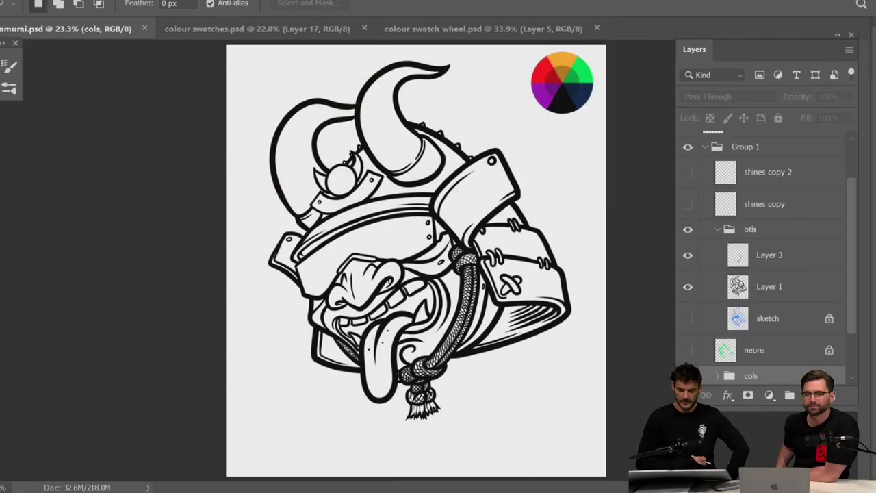
{"action": "key", "text": "ctrl+plus"}
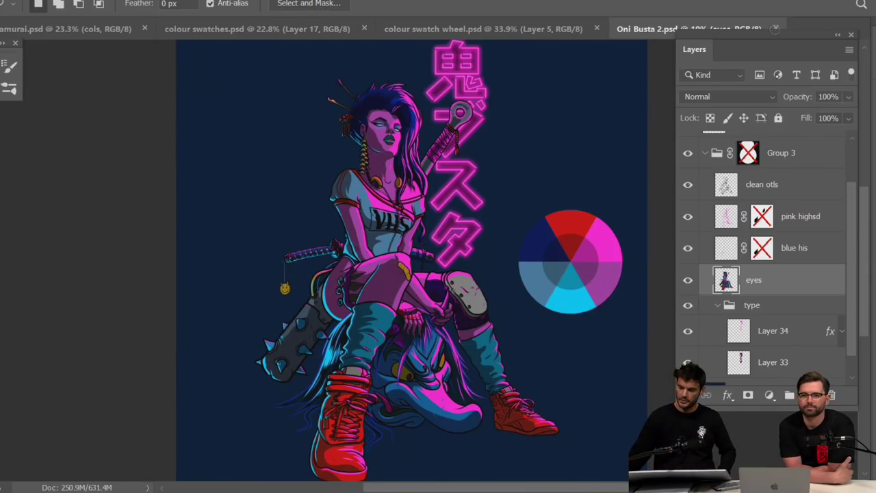
Close Oni Busta 2.psd and open Oni Busta mono.psd from the for livestream 2019 folder
{"action": "left_click", "coordinate": [775, 29]}
{"action": "left_click", "coordinate": [838, 7]}
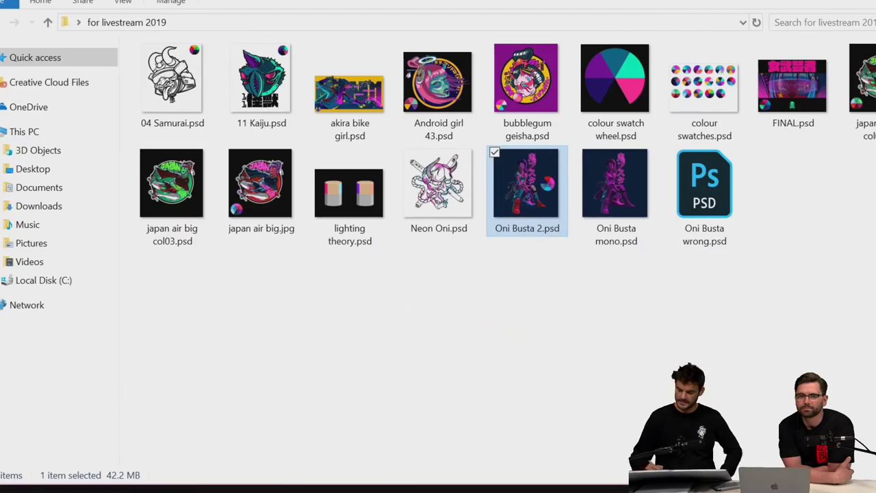
{"action": "left_click", "coordinate": [542, 353]}
{"action": "double_click", "coordinate": [614, 180]}
{"action": "double_click", "coordinate": [615, 182]}
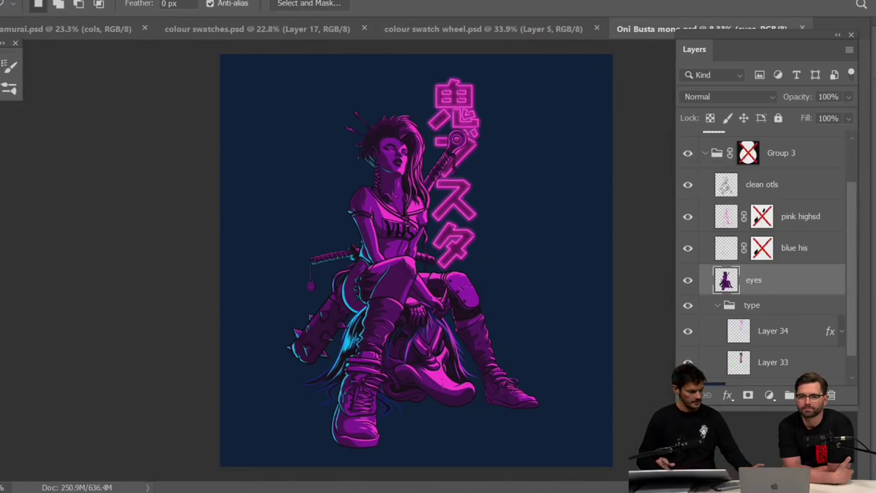
Inspect the monochrome figure up close and hide its blue his and pink highsd layers to isolate the base colours
{"action": "key", "text": "f"}
{"action": "scroll", "coordinate": [520, 335], "scroll_direction": "up", "scroll_amount": 2}
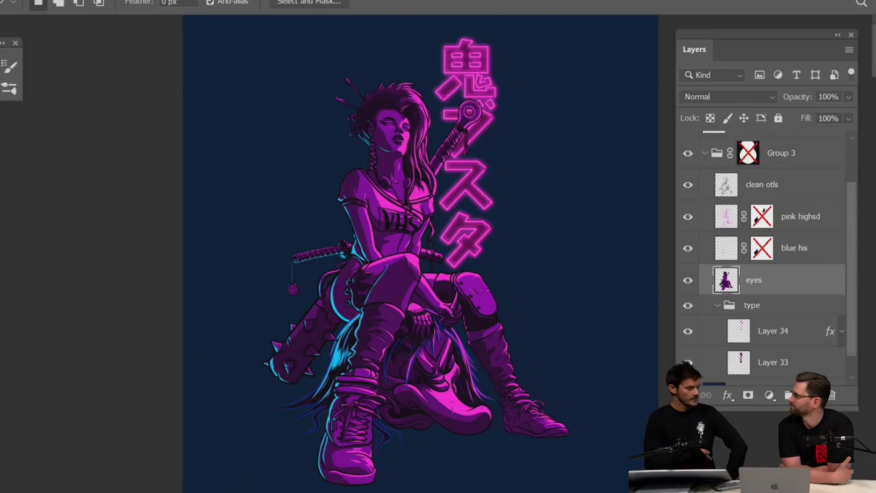
{"action": "scroll", "coordinate": [318, 298], "scroll_direction": "up", "scroll_amount": 3}
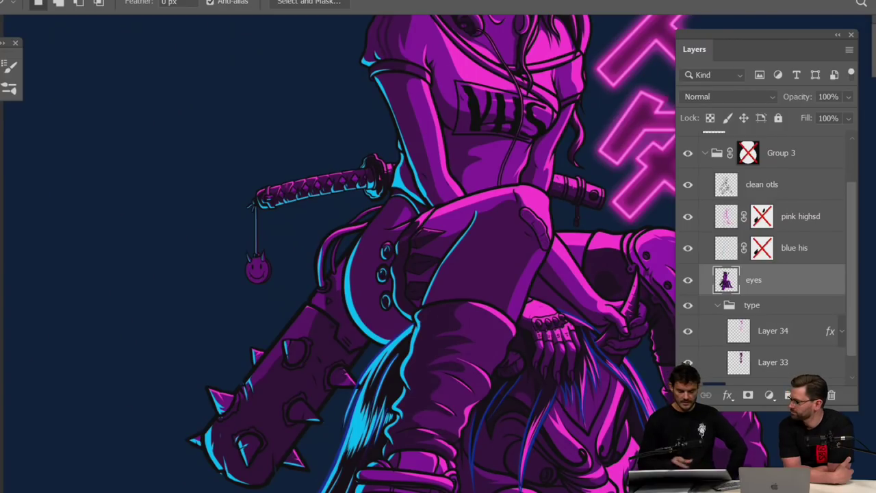
{"action": "scroll", "coordinate": [446, 286], "scroll_direction": "down", "scroll_amount": 3}
{"action": "left_click", "coordinate": [687, 248]}
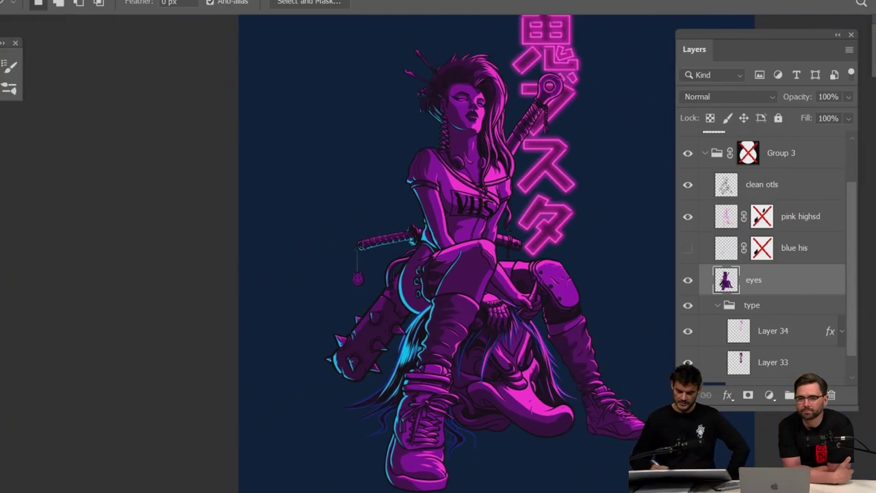
{"action": "key", "text": "ctrl+0"}
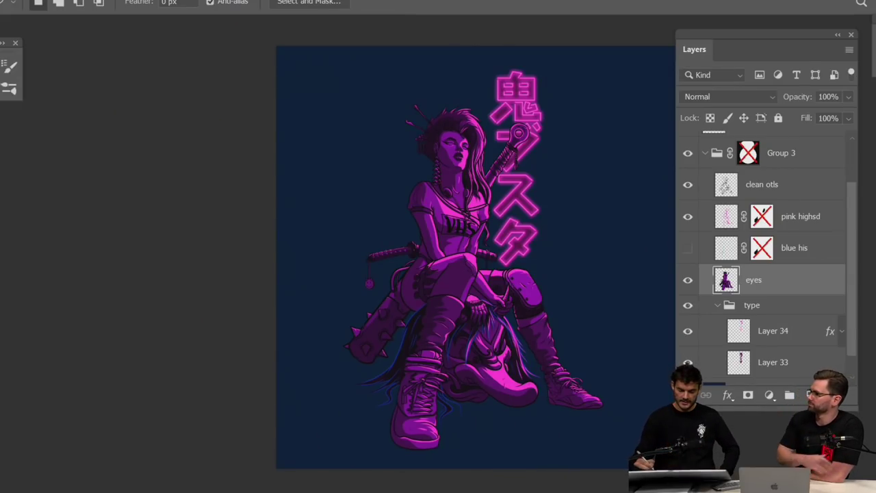
{"action": "left_click", "coordinate": [688, 216]}
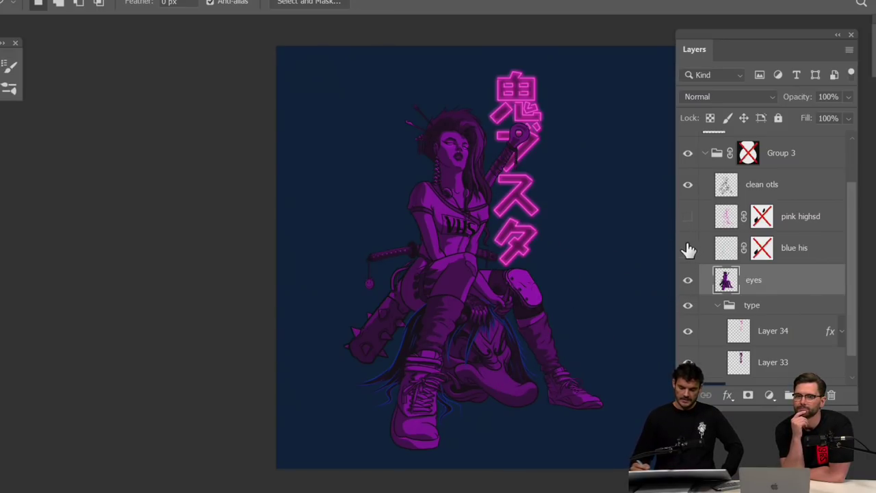
Examine the figure's flat purple shading up close, then restore the pink highsd and blue his layers one after the other
{"action": "key", "text": "ctrl+plus"}
{"action": "key", "text": "ctrl+plus"}
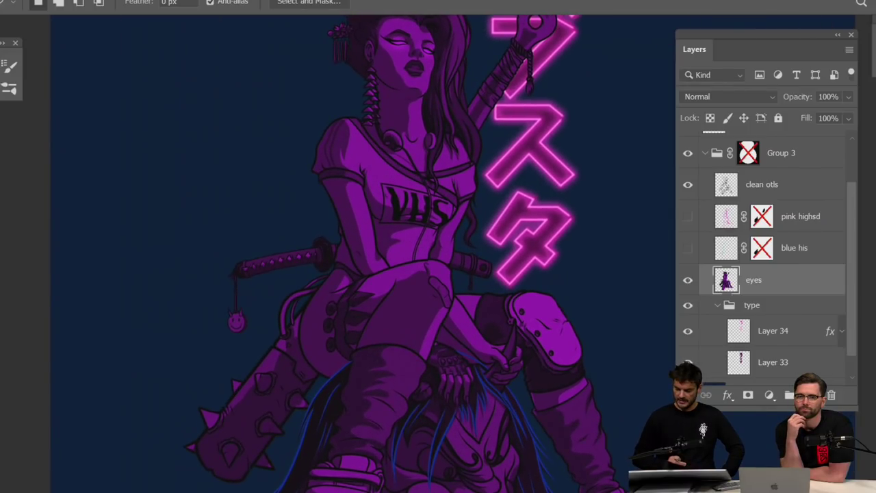
{"action": "left_click", "coordinate": [687, 216]}
{"action": "key", "text": "ctrl+0"}
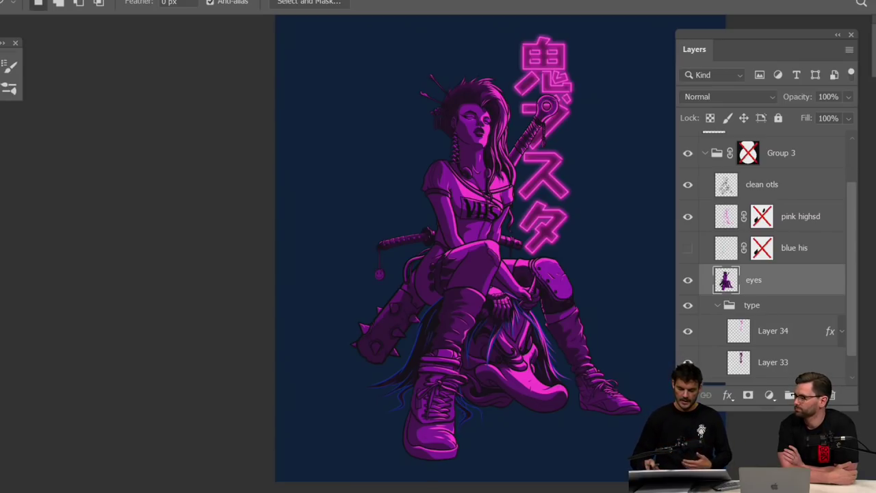
{"action": "scroll", "coordinate": [359, 293], "scroll_direction": "down", "scroll_amount": 2}
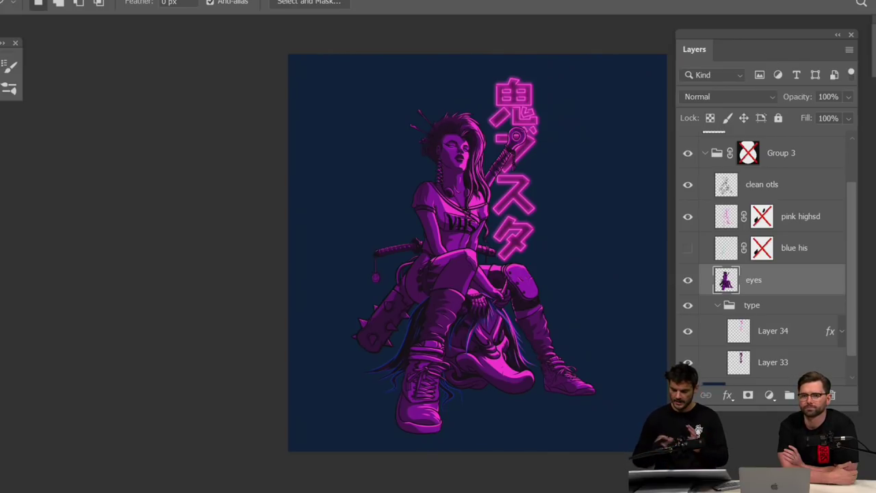
{"action": "left_click", "coordinate": [688, 248]}
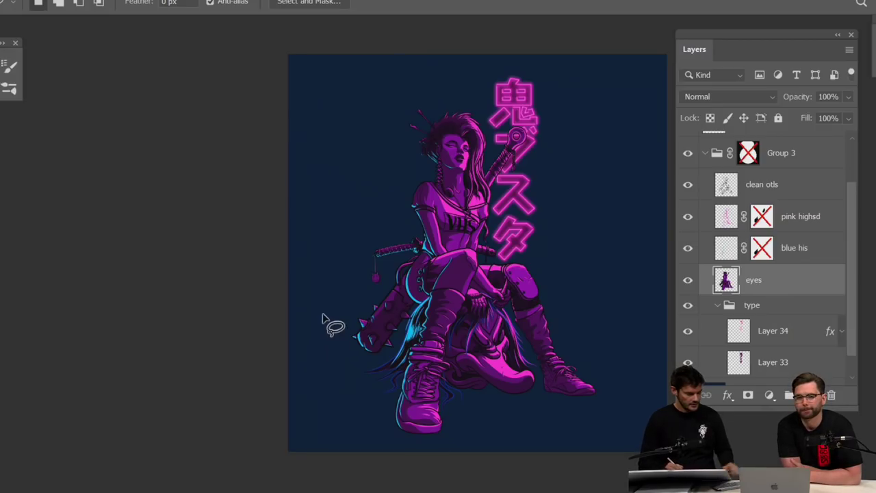
Draw a few freehand light blue brush marks beside the spiked club on the eyes layer and undo them
{"action": "key", "text": "b"}
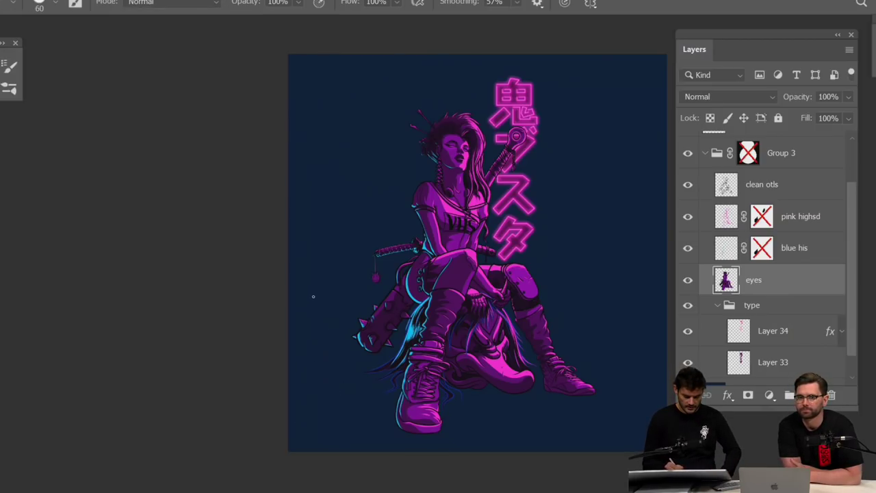
{"action": "mouse_move", "coordinate": [310, 295]}
{"action": "left_mouse_down"}
{"action": "mouse_move", "coordinate": [326, 309]}
{"action": "mouse_move", "coordinate": [313, 334]}
{"action": "mouse_move", "coordinate": [319, 381]}
{"action": "left_mouse_up"}
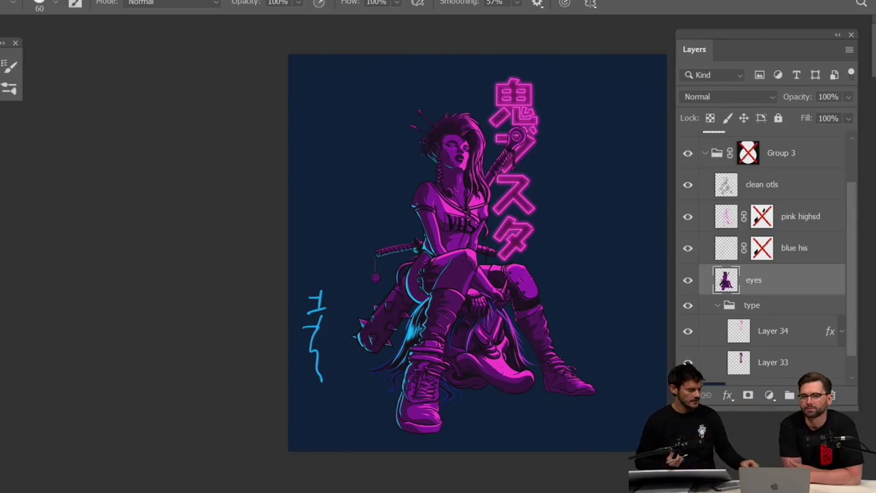
{"action": "key", "text": "ctrl+z"}
{"action": "key", "text": "ctrl+z"}
{"action": "key", "text": "ctrl+z"}
{"action": "key", "text": "ctrl+z"}
{"action": "key", "text": "ctrl+z"}
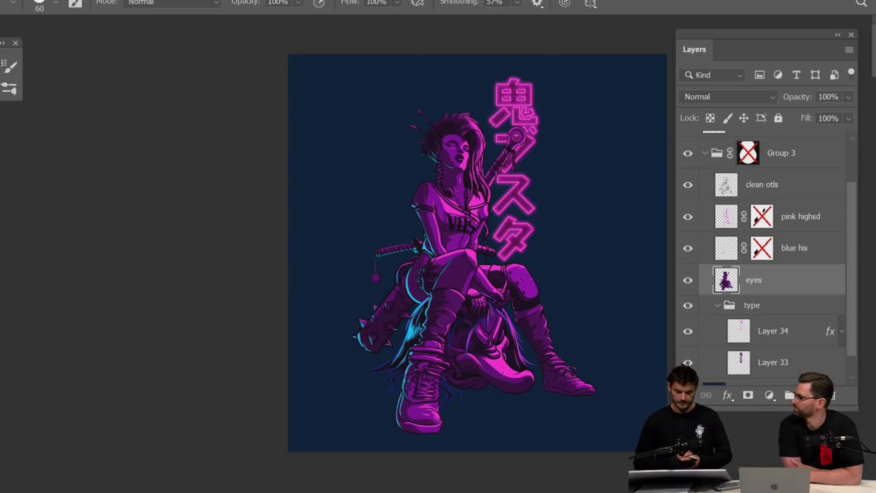
View the monochrome illustration full screen, then close Oni Busta mono.psd, colour swatch wheel.psd and colour swatches.psd, keeping the samurai file open
{"action": "key", "text": "f"}
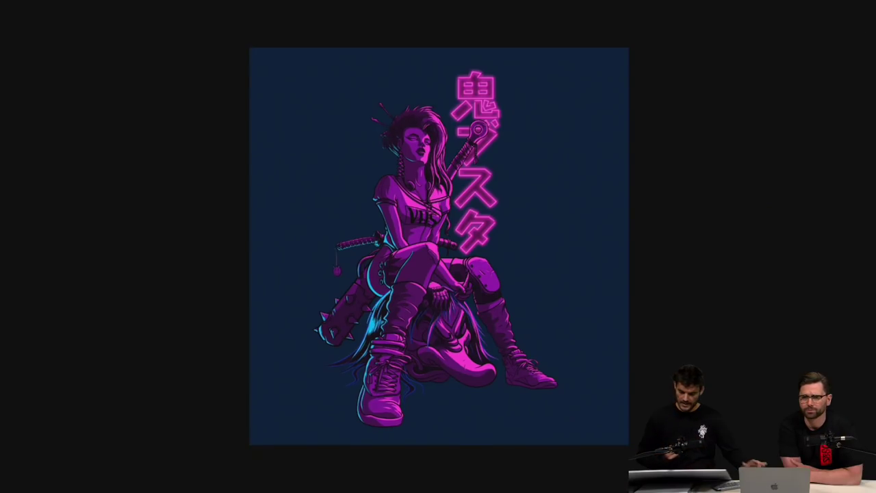
{"action": "key", "text": "f"}
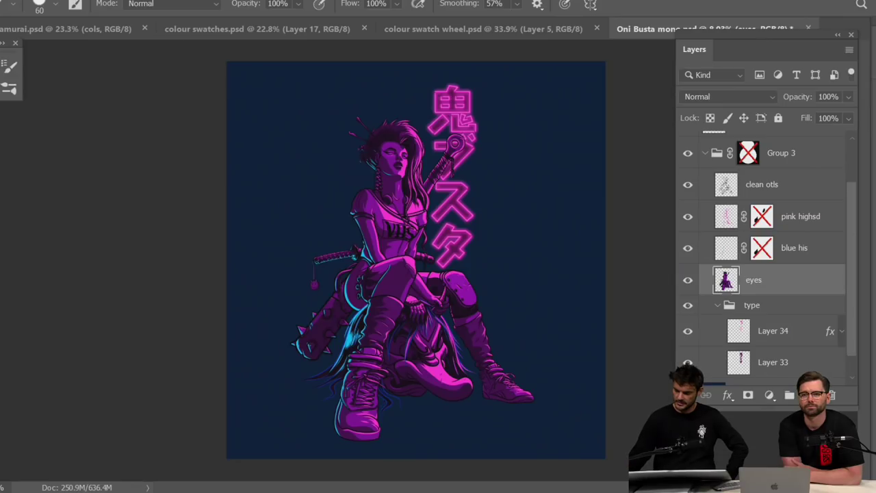
{"action": "key", "text": "ctrl+w"}
{"action": "left_click", "coordinate": [483, 204]}
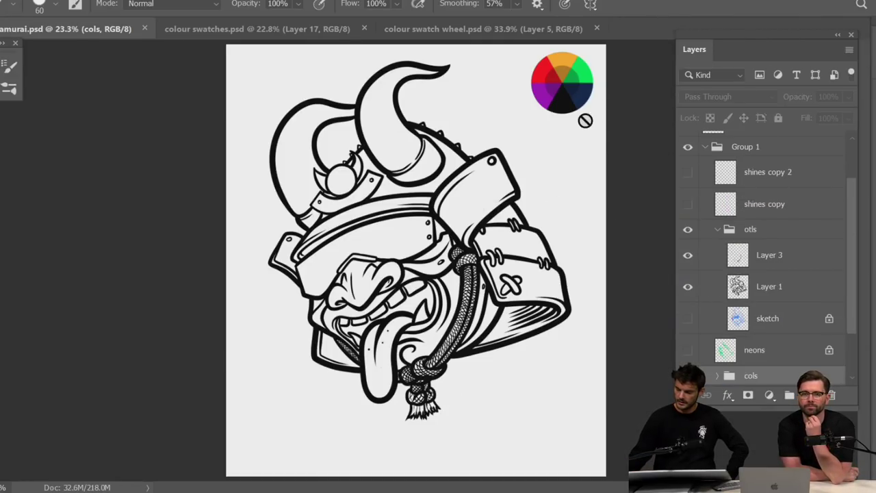
{"action": "left_click", "coordinate": [546, 30]}
{"action": "left_click", "coordinate": [597, 29]}
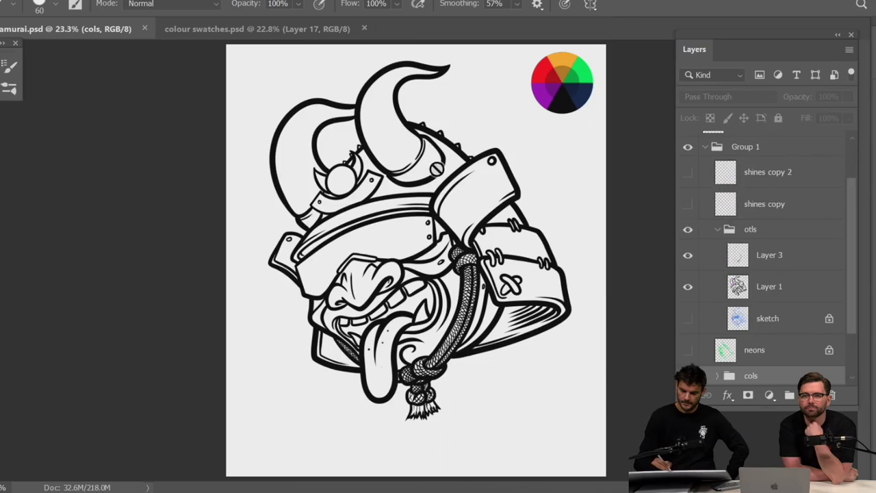
{"action": "left_click", "coordinate": [332, 30]}
{"action": "left_click", "coordinate": [364, 29]}
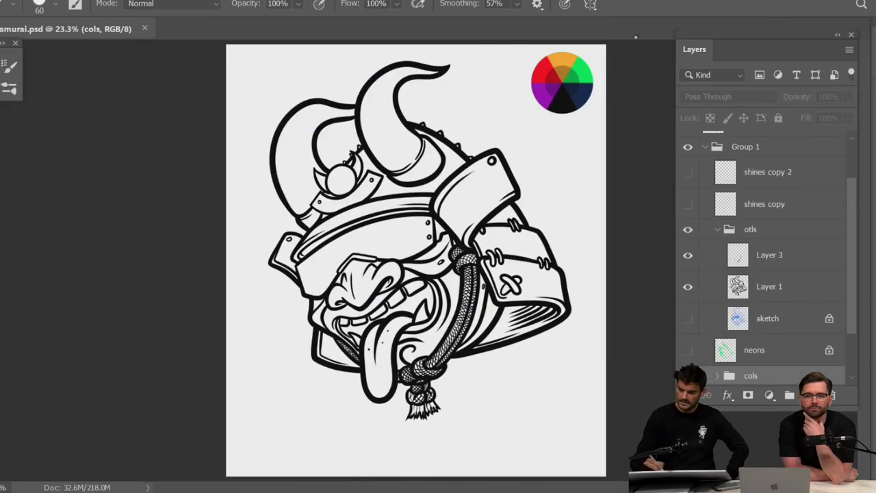
Open Neon Oni.psd from the for livestream 2019 folder and enlarge the mask artwork in the full-screen workspace
{"action": "key", "text": "alt+Tab"}
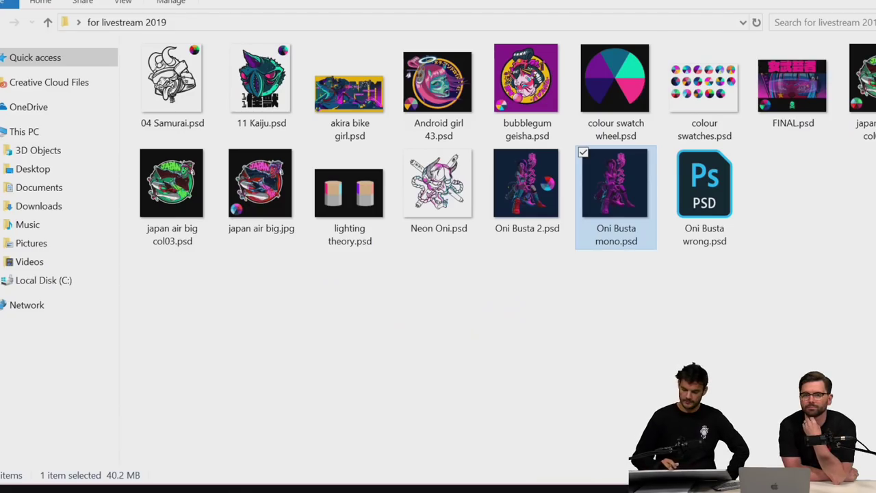
{"action": "left_click", "coordinate": [438, 191]}
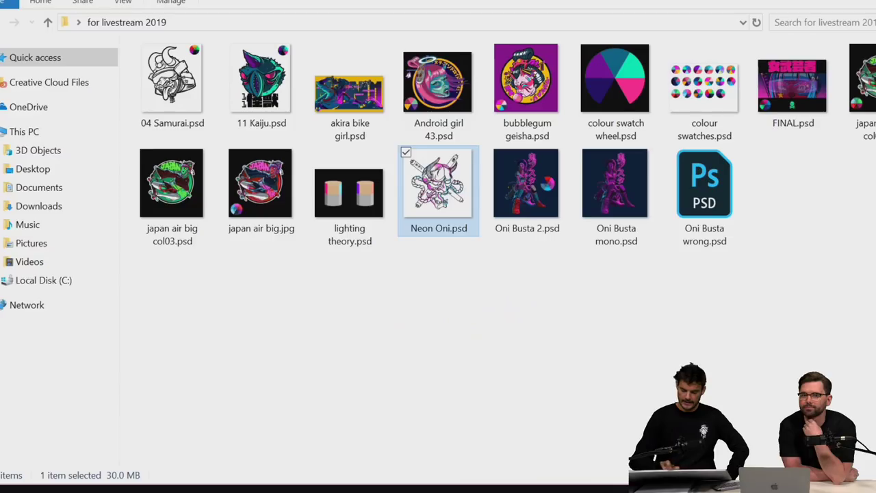
{"action": "key", "text": "alt+Tab"}
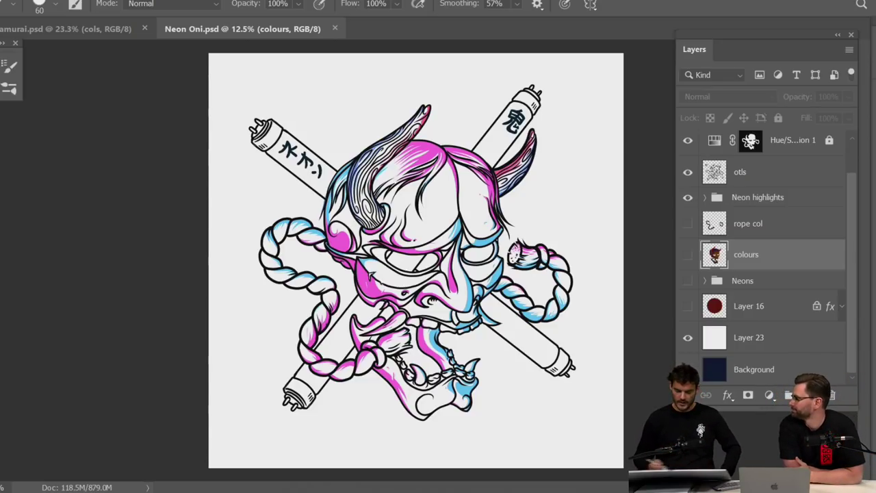
{"action": "key", "text": "f"}
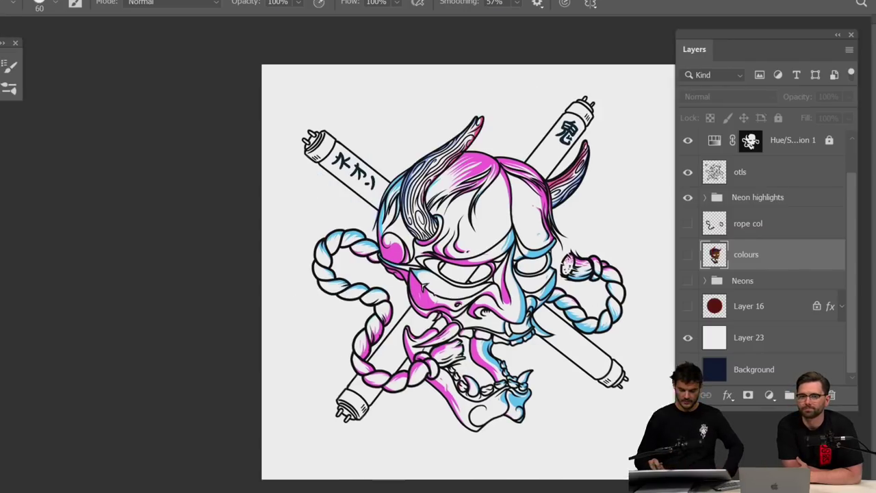
{"action": "key", "text": "ctrl+0"}
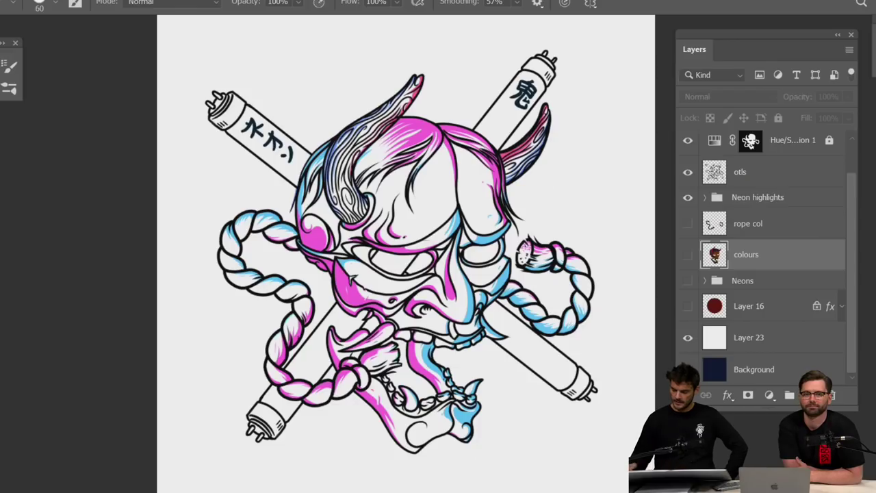
Hide the white Layer 23 to reveal the dark blue background, with the otls line art temporarily hidden to isolate the neon highlights
{"action": "left_click", "coordinate": [688, 171]}
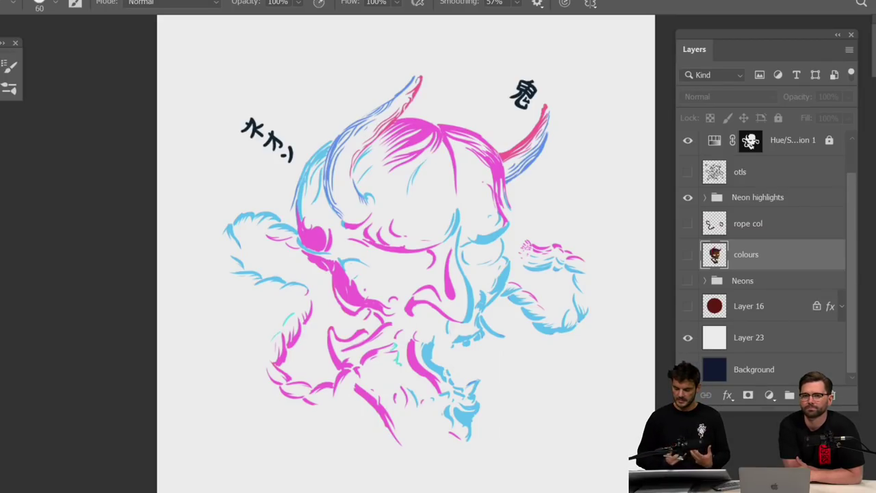
{"action": "left_click", "coordinate": [688, 338]}
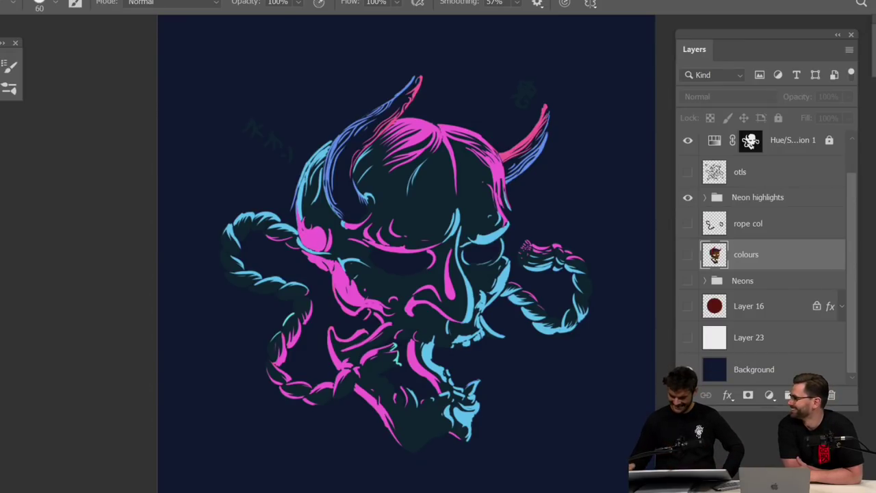
{"action": "left_click", "coordinate": [687, 172]}
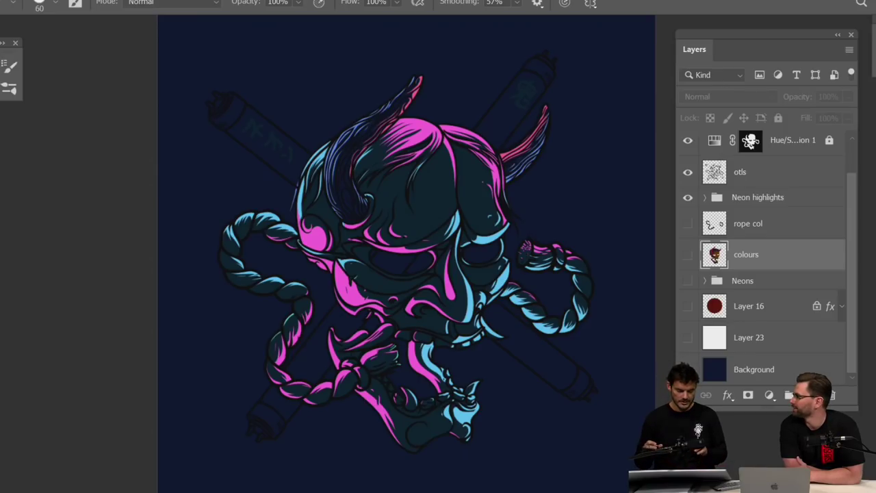
Show the rope col and colours layers beneath the neon highlights on the oni mask
{"action": "scroll", "coordinate": [529, 279], "scroll_direction": "up", "scroll_amount": 2}
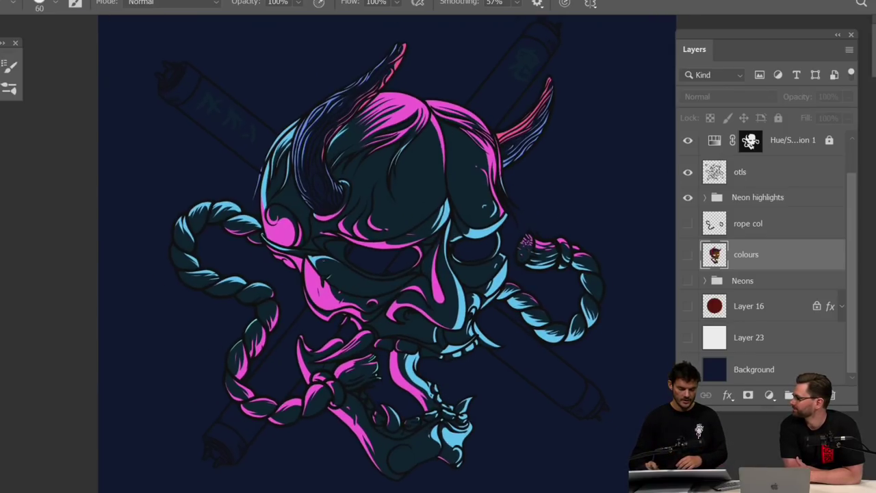
{"action": "scroll", "coordinate": [388, 274], "scroll_direction": "up", "scroll_amount": 1}
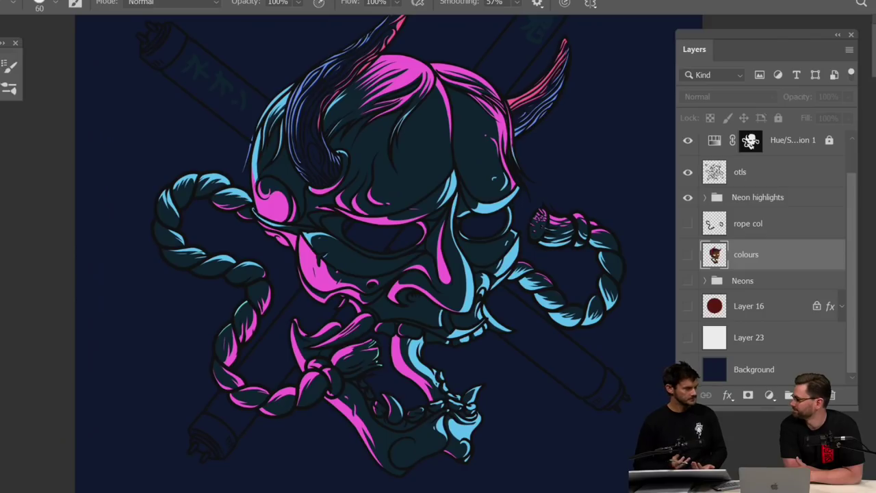
{"action": "left_click", "coordinate": [688, 223]}
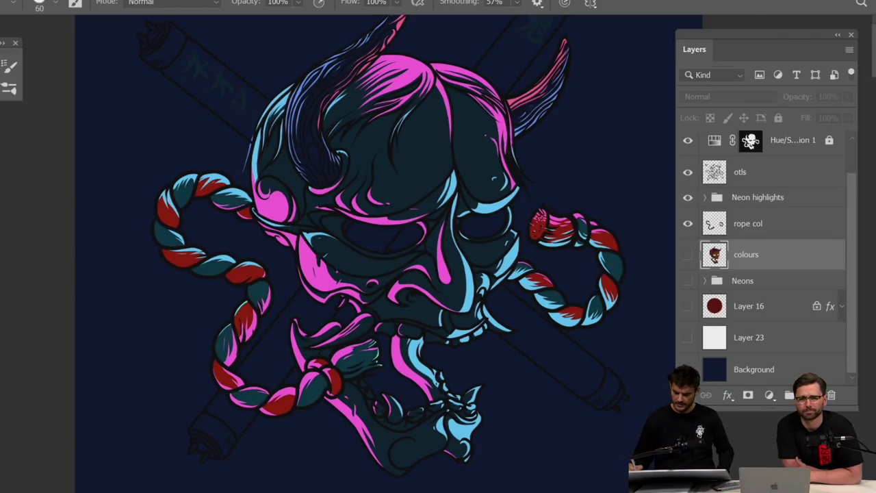
{"action": "left_click", "coordinate": [688, 254]}
{"action": "key", "text": "super+minus"}
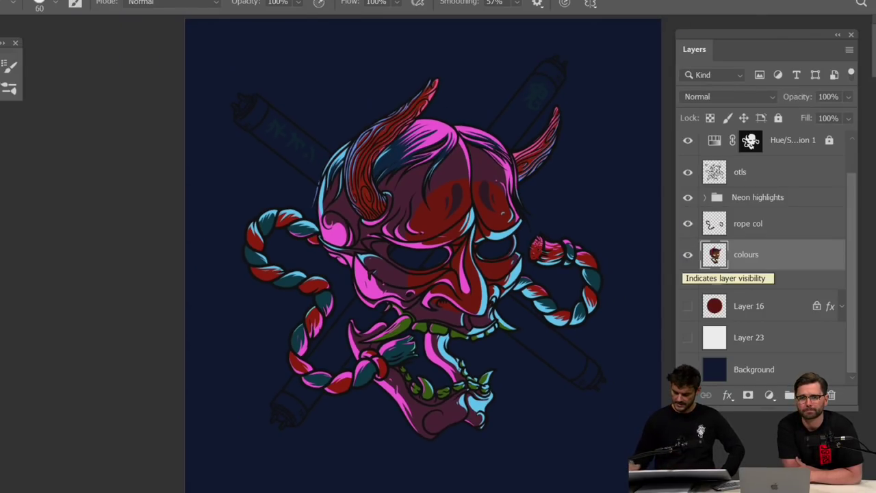
Isolate the neon lighting by showing the Neons group and hiding the colours and rope col layers, checking it against the white Layer 23
{"action": "left_click", "coordinate": [688, 281]}
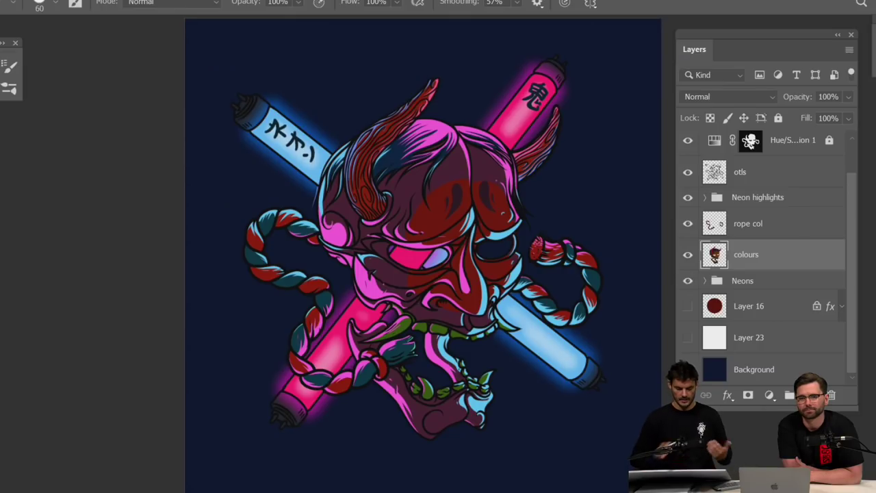
{"action": "left_click", "coordinate": [687, 254]}
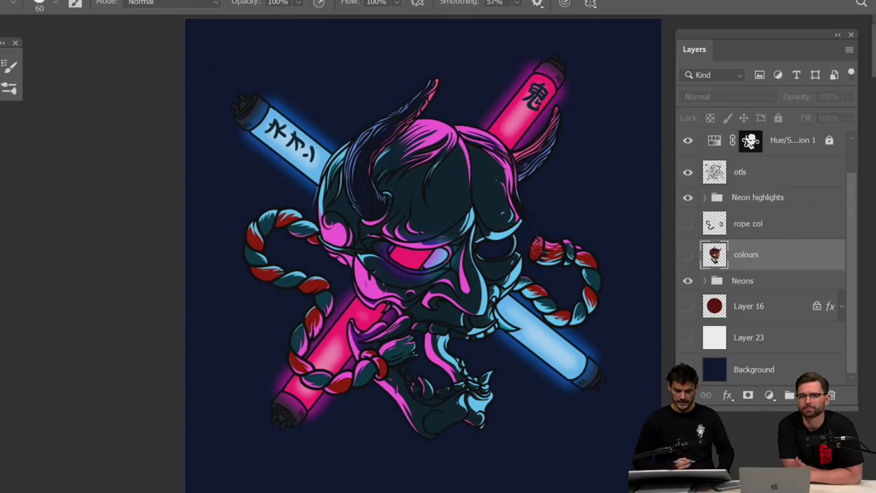
{"action": "left_click", "coordinate": [688, 223]}
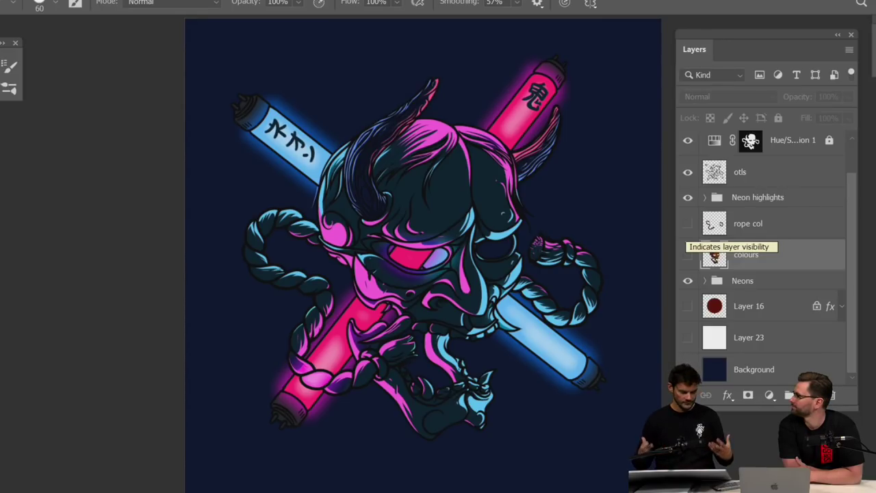
{"action": "left_click", "coordinate": [688, 337]}
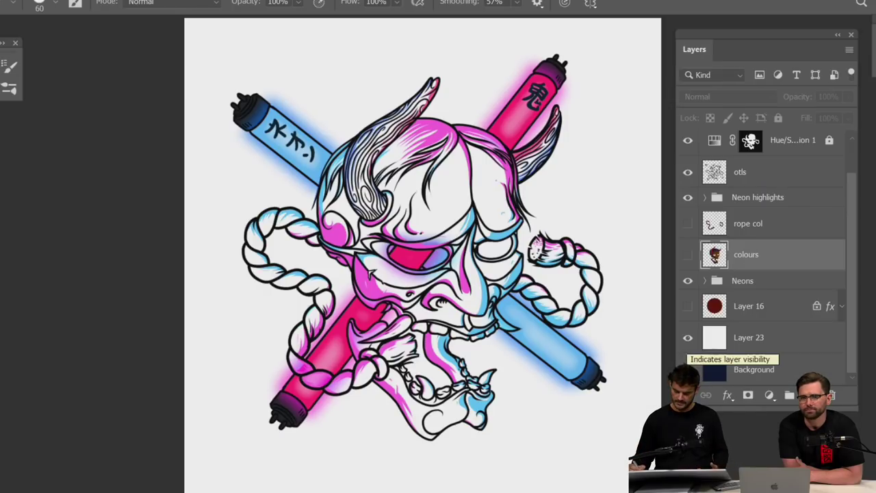
{"action": "left_click", "coordinate": [688, 338]}
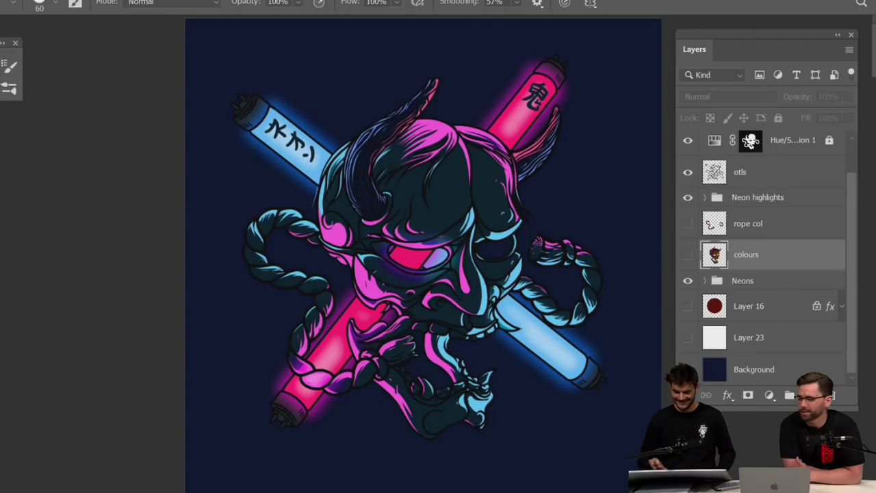
Leave the full-screen workspace and close Neon Oni.psd without saving its changes
{"action": "key", "text": "f"}
{"action": "key", "text": "f"}
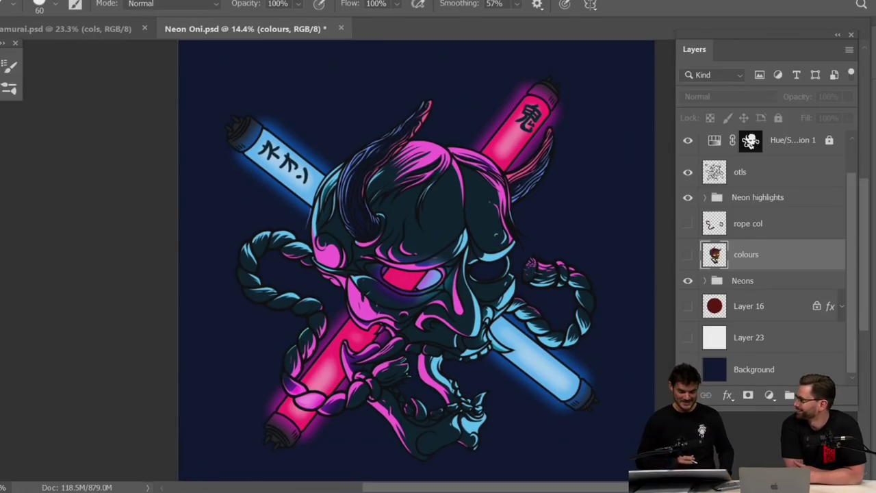
{"action": "key", "text": "ctrl+minus"}
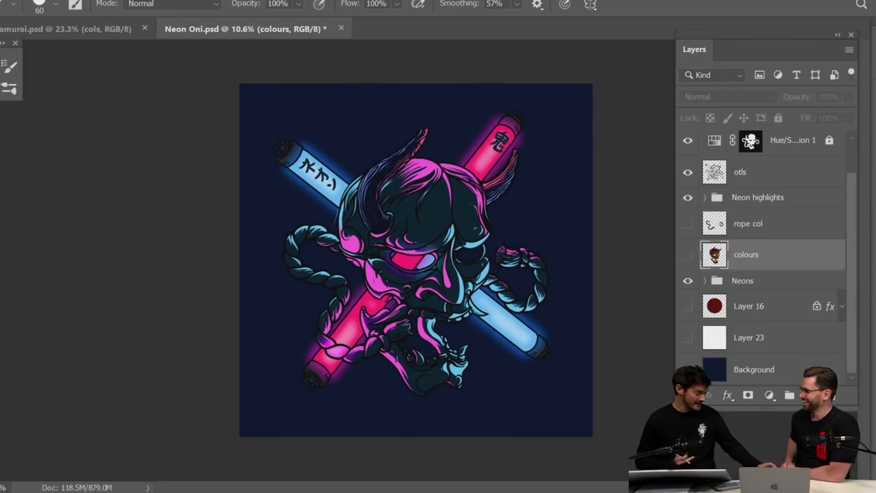
{"action": "key", "text": "ctrl+w"}
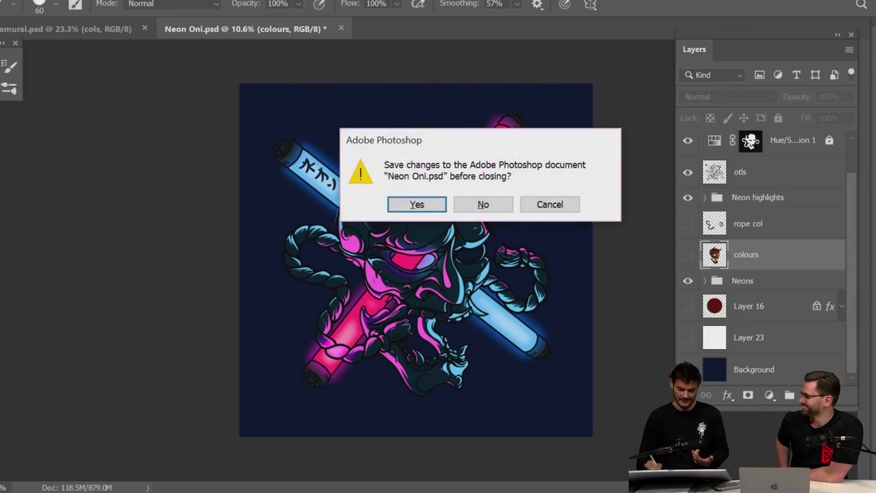
{"action": "key", "text": "n"}
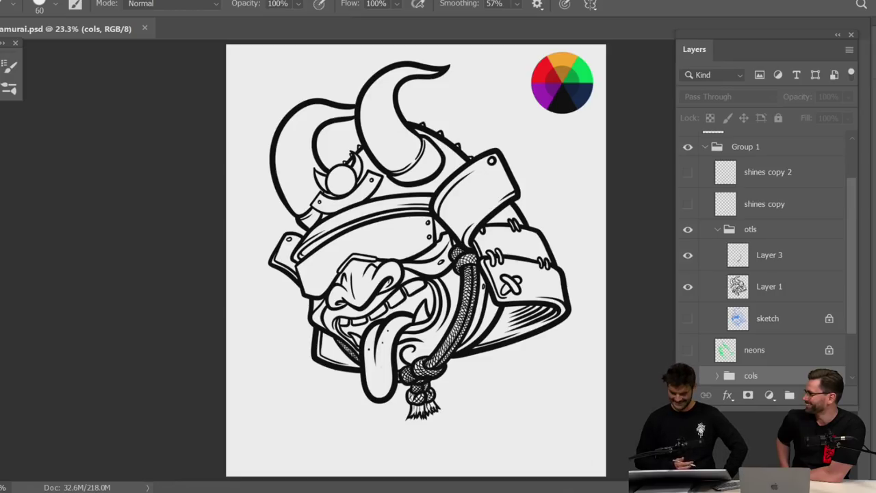
Display the samurai drawing in the full-screen workspace with only the blue sketch layer visible, hiding line-art layers Layer 1 and Layer 3
{"action": "key", "text": "ctrl+minus"}
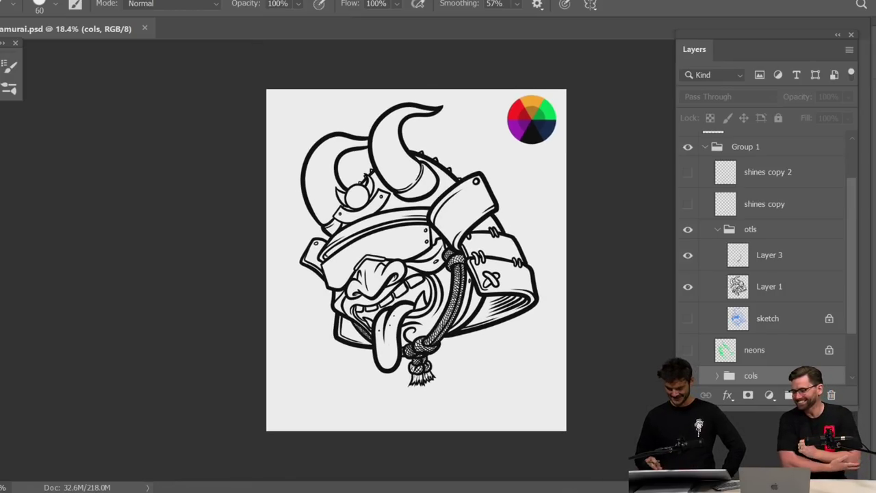
{"action": "scroll", "coordinate": [427, 309], "scroll_direction": "up", "scroll_amount": 2}
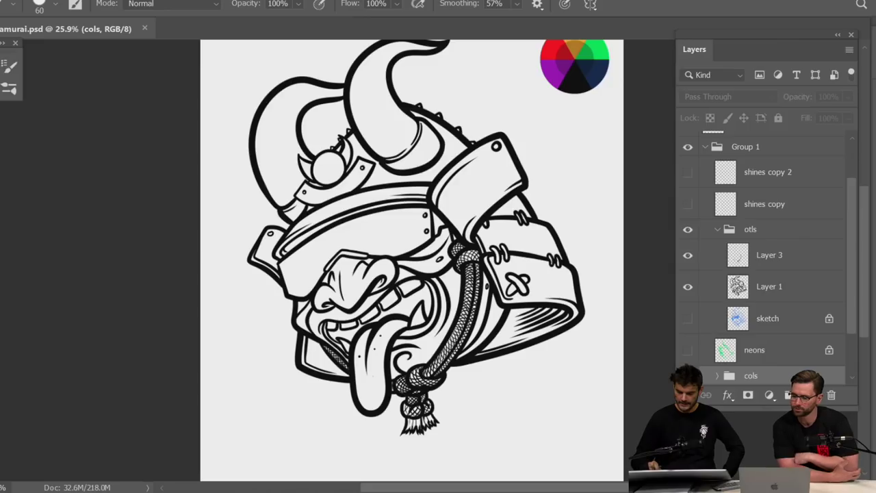
{"action": "key", "text": "ctrl+0"}
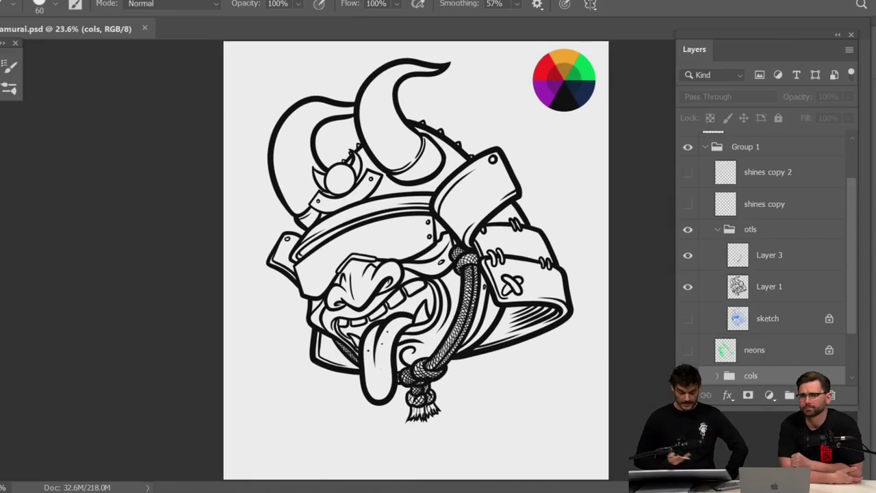
{"action": "key", "text": "f"}
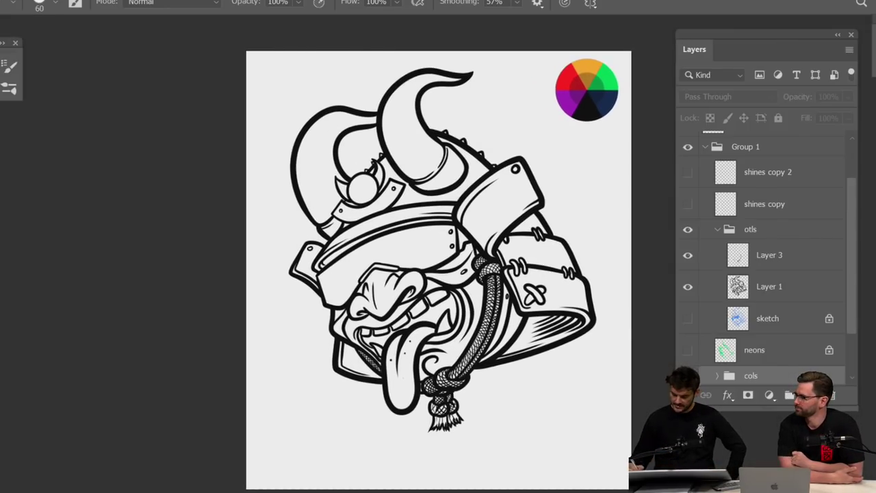
{"action": "left_click", "coordinate": [687, 286]}
{"action": "left_click", "coordinate": [688, 255]}
{"action": "left_click", "coordinate": [688, 319]}
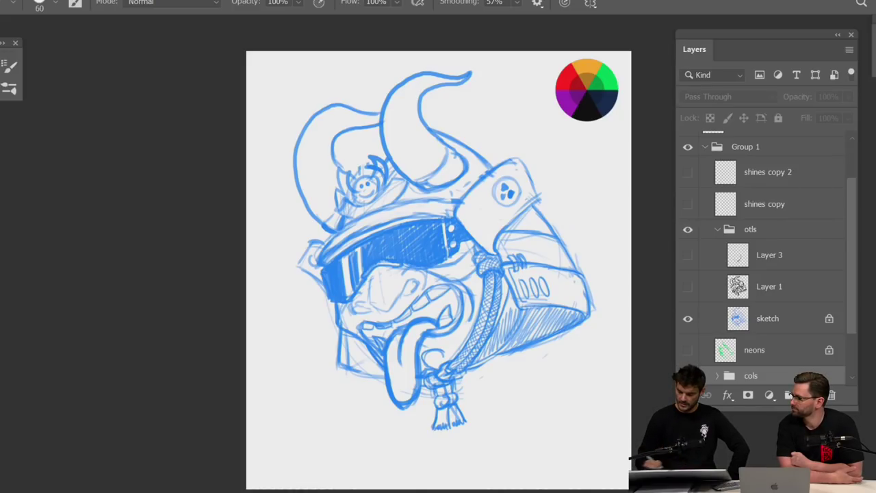
Compare the Layer 1 line art with the sketch beneath it, and hide the sketch to inspect the clean outlines up close
{"action": "left_click", "coordinate": [687, 286]}
{"action": "scroll", "coordinate": [513, 301], "scroll_direction": "up", "scroll_amount": 3}
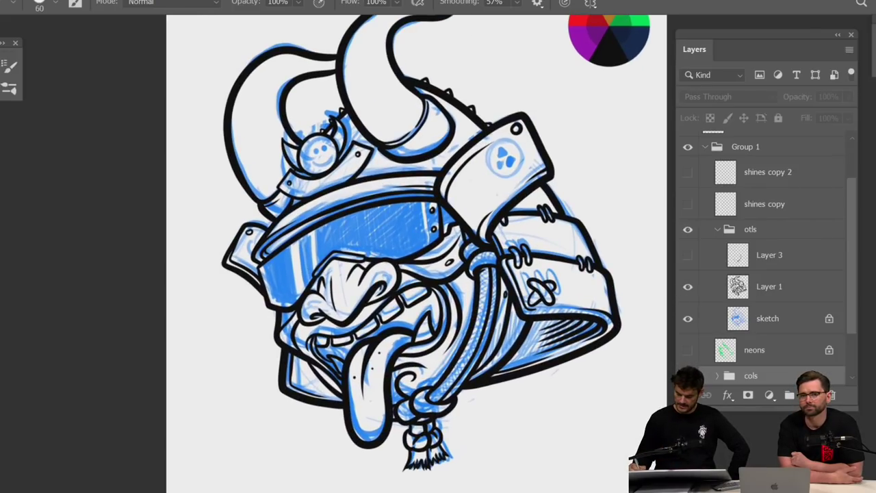
{"action": "left_click", "coordinate": [687, 318]}
{"action": "scroll", "coordinate": [523, 284], "scroll_direction": "up", "scroll_amount": 2}
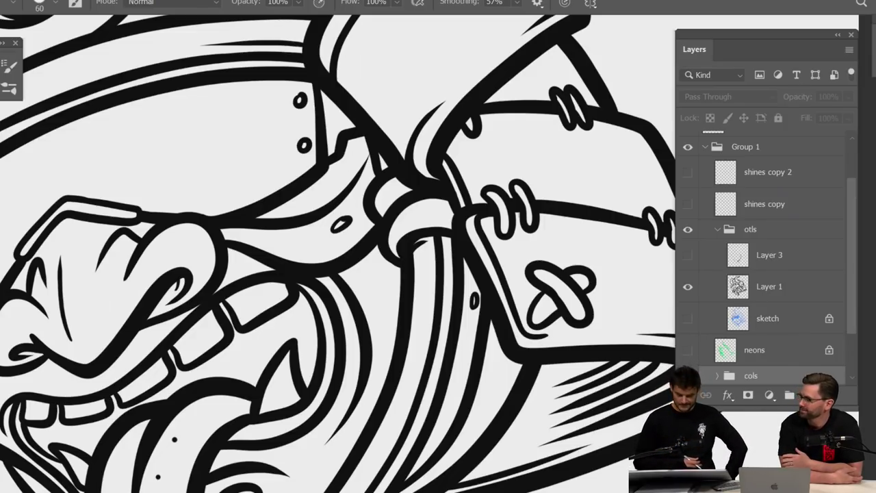
{"action": "scroll", "coordinate": [578, 273], "scroll_direction": "down", "scroll_amount": 2}
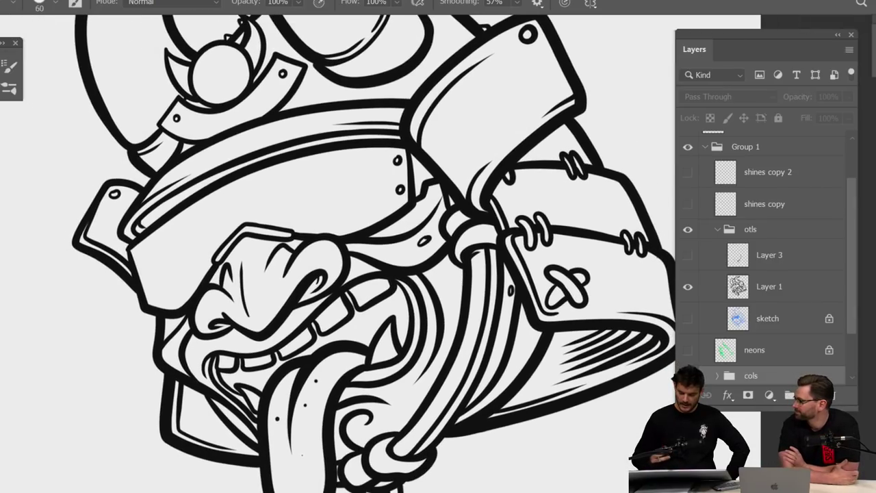
{"action": "left_click_drag", "start_coordinate": [438, 274], "coordinate": [457, 232]}
Select Layer 1 and review the brush tip settings of the 60 px hard round brush used for the line art
{"action": "left_click", "coordinate": [769, 286]}
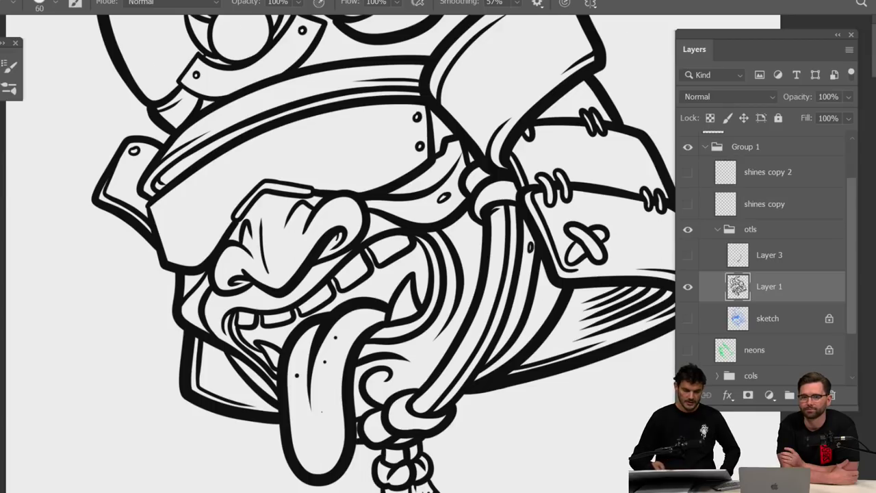
{"action": "left_click_drag", "start_coordinate": [391, 260], "coordinate": [485, 273]}
{"action": "left_click", "coordinate": [76, 4]}
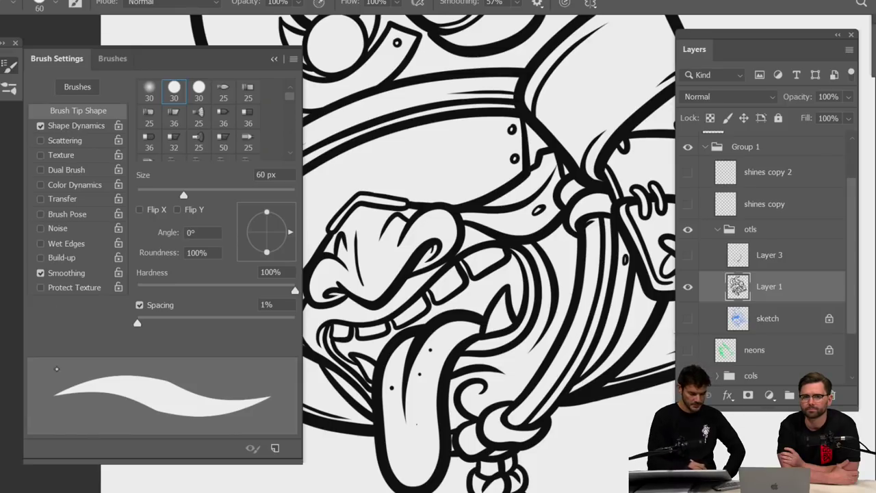
{"action": "left_click", "coordinate": [274, 59]}
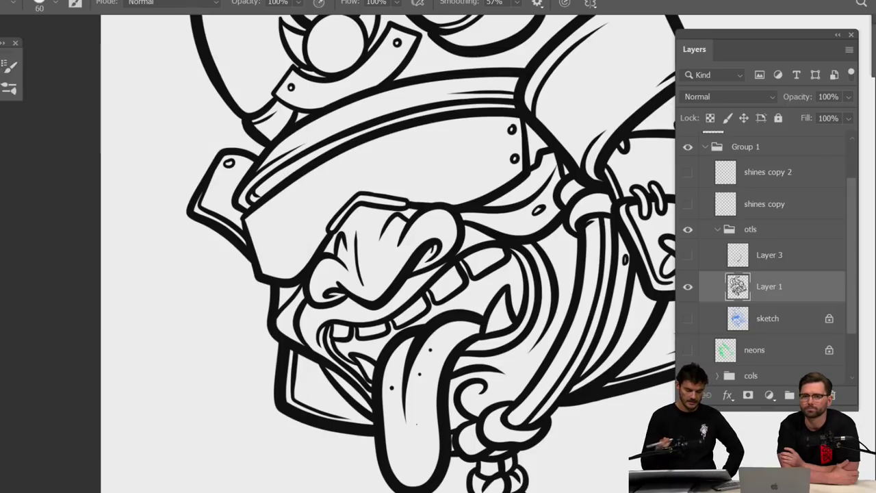
Draw sample brush strokes in the empty area beside the samurai's face, contrasting smooth tapered curves with a short wobbly line
{"action": "scroll", "coordinate": [274, 212], "scroll_direction": "down", "scroll_amount": 3}
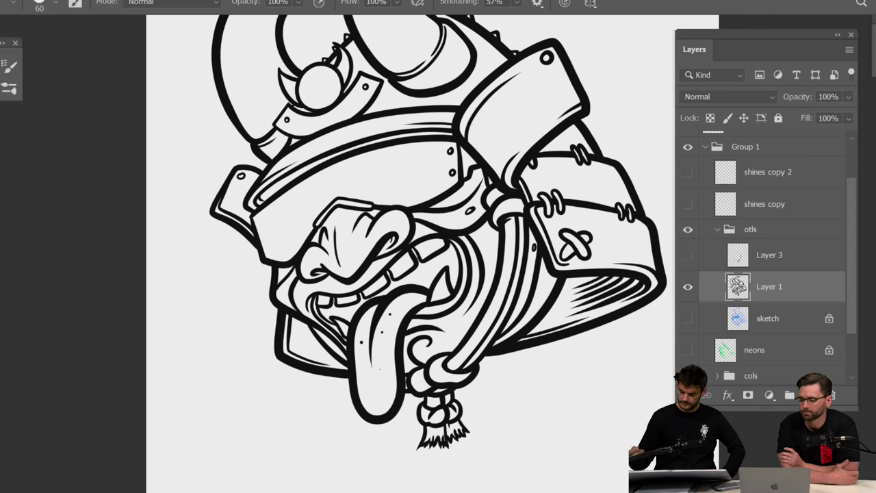
{"action": "scroll", "coordinate": [273, 305], "scroll_direction": "down", "scroll_amount": 2}
{"action": "scroll", "coordinate": [274, 305], "scroll_direction": "up", "scroll_amount": 7}
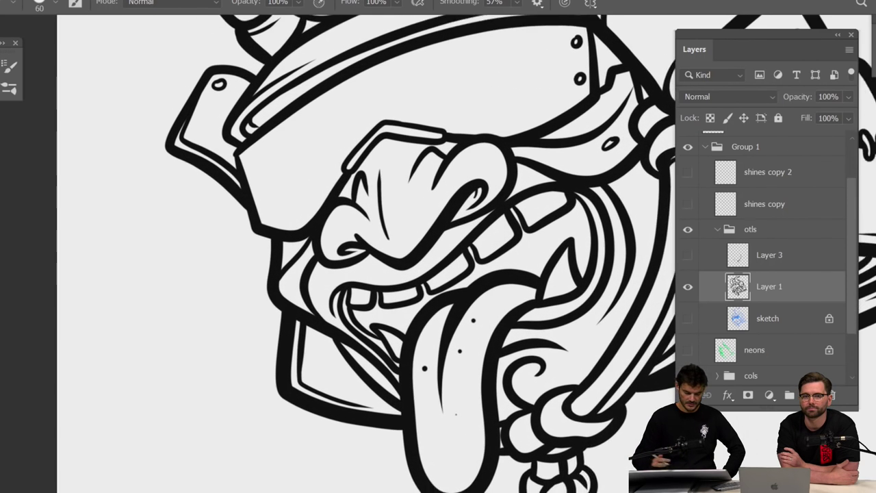
{"action": "left_click_drag", "start_coordinate": [366, 254], "coordinate": [384, 242]}
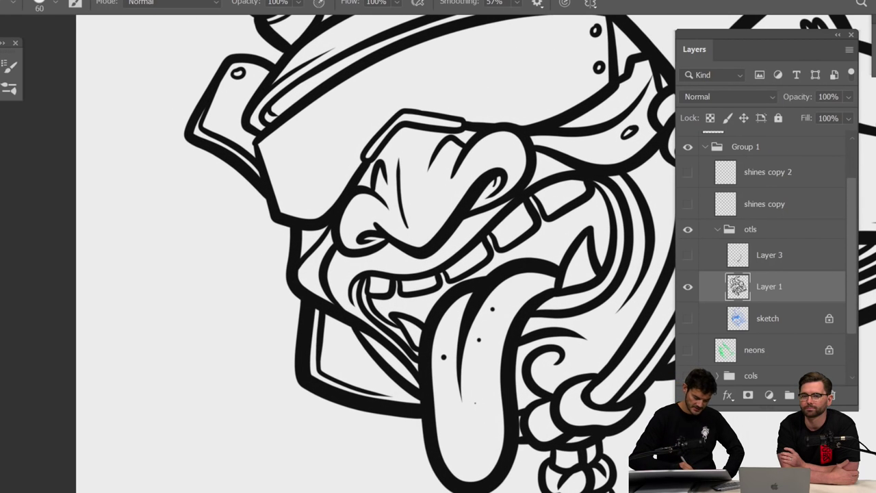
{"action": "mouse_move", "coordinate": [262, 457]}
{"action": "left_mouse_down"}
{"action": "mouse_move", "coordinate": [276, 472]}
{"action": "mouse_move", "coordinate": [228, 430]}
{"action": "mouse_move", "coordinate": [188, 368]}
{"action": "mouse_move", "coordinate": [148, 237]}
{"action": "left_mouse_up"}
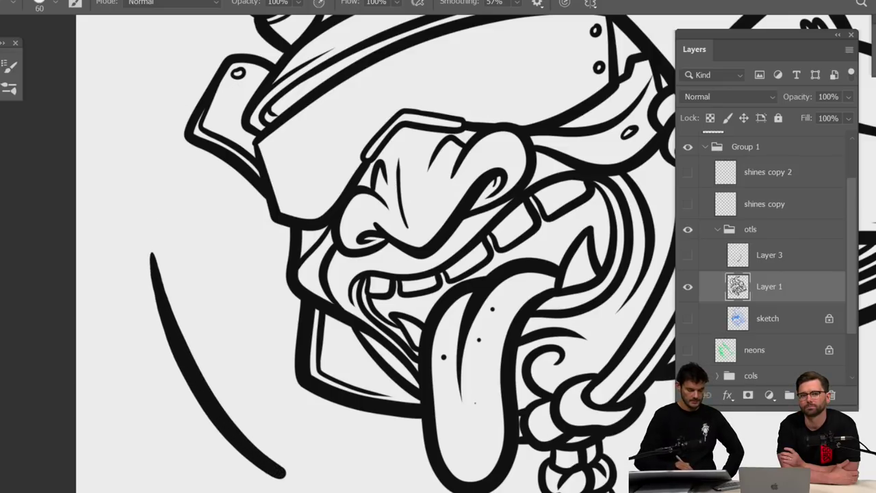
{"action": "mouse_move", "coordinate": [308, 460]}
{"action": "left_mouse_down"}
{"action": "mouse_move", "coordinate": [270, 428]}
{"action": "mouse_move", "coordinate": [230, 369]}
{"action": "mouse_move", "coordinate": [179, 223]}
{"action": "left_mouse_up"}
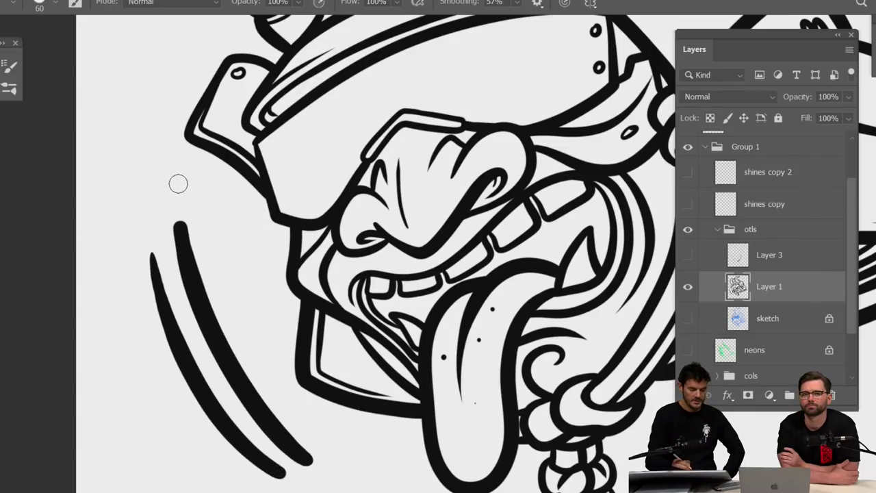
{"action": "left_click_drag", "start_coordinate": [178, 185], "coordinate": [181, 226]}
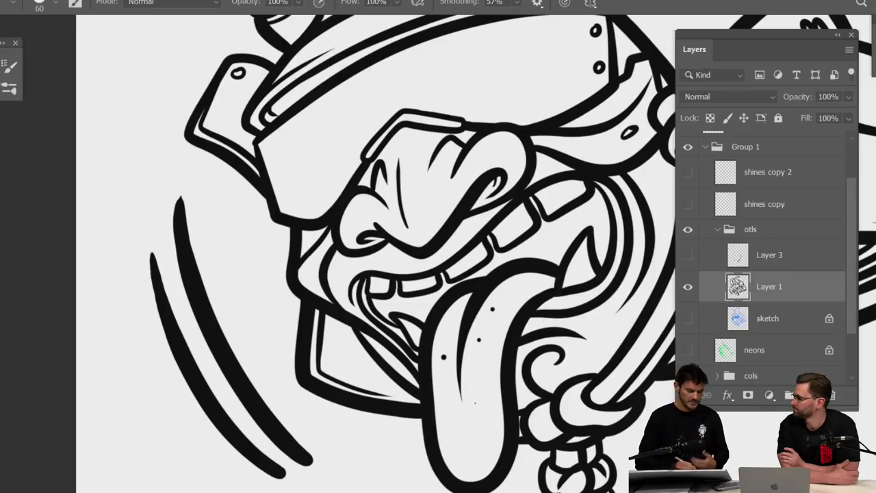
{"action": "mouse_move", "coordinate": [121, 317]}
{"action": "left_mouse_down"}
{"action": "mouse_move", "coordinate": [135, 368]}
{"action": "mouse_move", "coordinate": [126, 389]}
{"action": "mouse_move", "coordinate": [165, 449]}
{"action": "mouse_move", "coordinate": [201, 462]}
{"action": "left_mouse_up"}
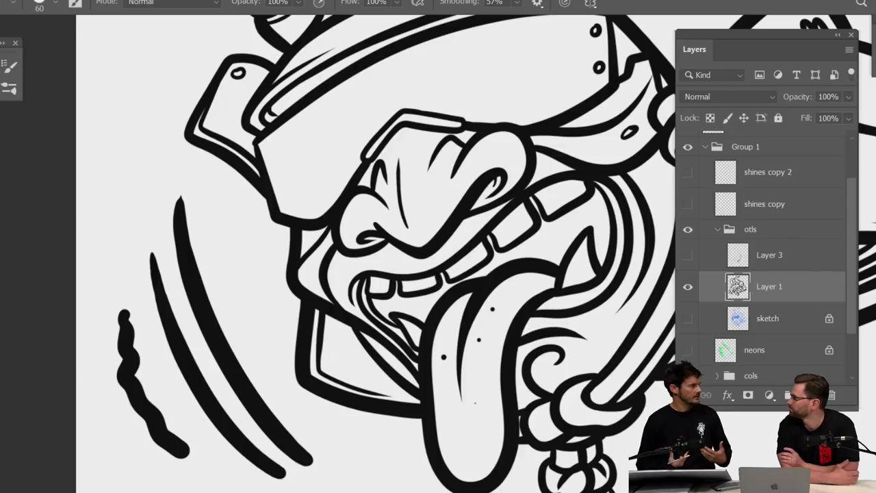
Undo the sample brush strokes beside the face and look over the line art of the helmet and armour
{"action": "key", "text": "ctrl+z"}
{"action": "key", "text": "ctrl+z"}
{"action": "key", "text": "ctrl+z"}
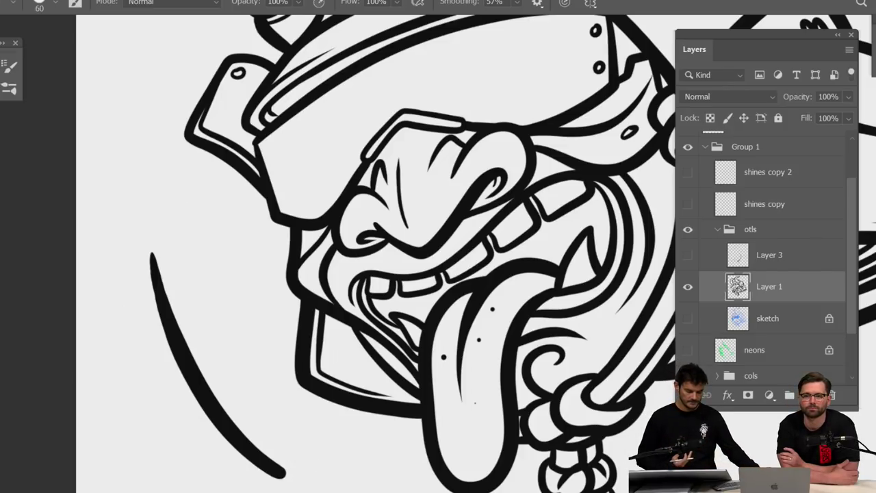
{"action": "scroll", "coordinate": [376, 254], "scroll_direction": "down", "scroll_amount": 3}
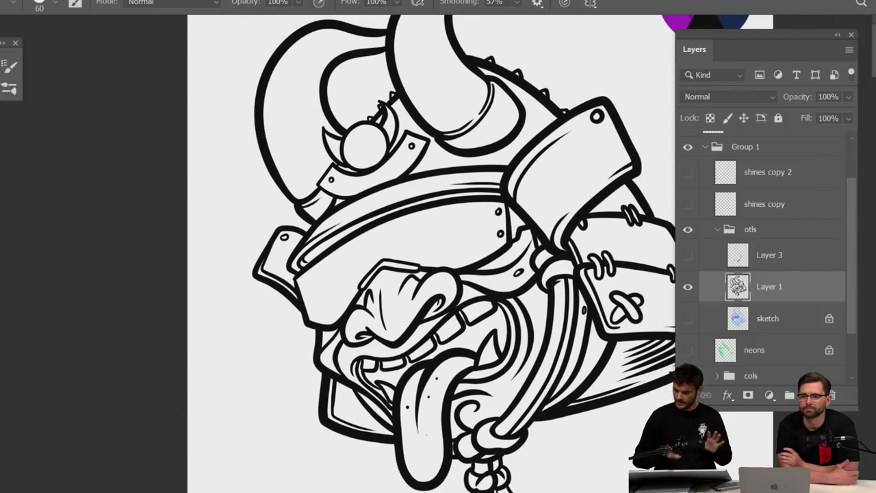
{"action": "scroll", "coordinate": [431, 254], "scroll_direction": "down", "scroll_amount": 2}
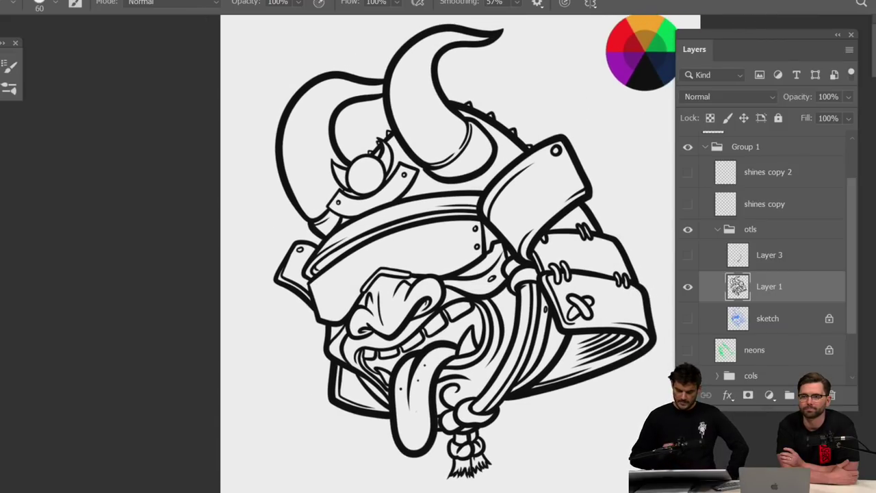
{"action": "scroll", "coordinate": [534, 304], "scroll_direction": "down", "scroll_amount": 2}
{"action": "scroll", "coordinate": [572, 240], "scroll_direction": "up", "scroll_amount": 5}
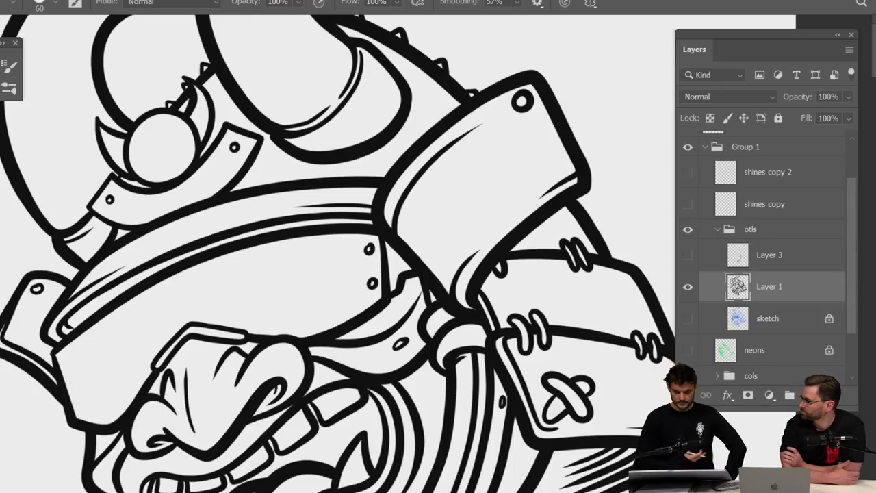
{"action": "scroll", "coordinate": [573, 271], "scroll_direction": "down", "scroll_amount": 3}
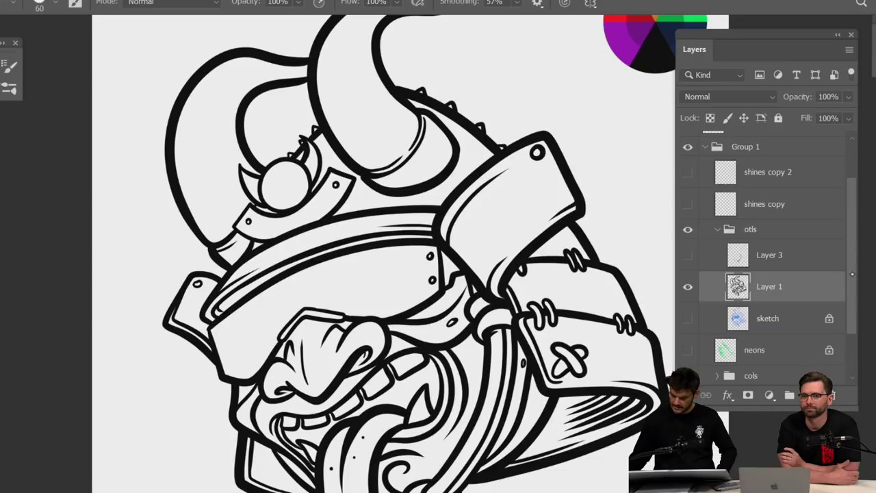
Show the cols group, and clear the entire grey fill from its base colour layer with transparent pixels locked
{"action": "scroll", "coordinate": [783, 342], "scroll_direction": "down", "scroll_amount": 2}
{"action": "left_click", "coordinate": [688, 315]}
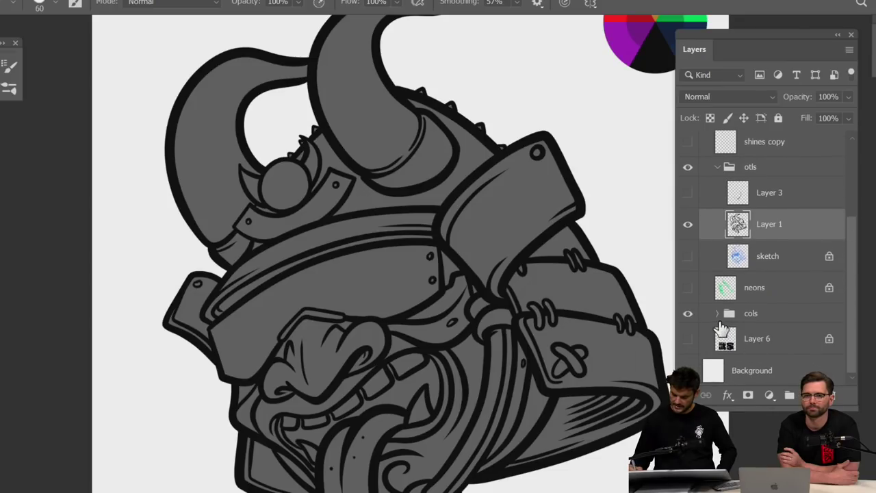
{"action": "left_click", "coordinate": [772, 316]}
{"action": "left_click", "coordinate": [774, 340]}
{"action": "key", "text": "slash"}
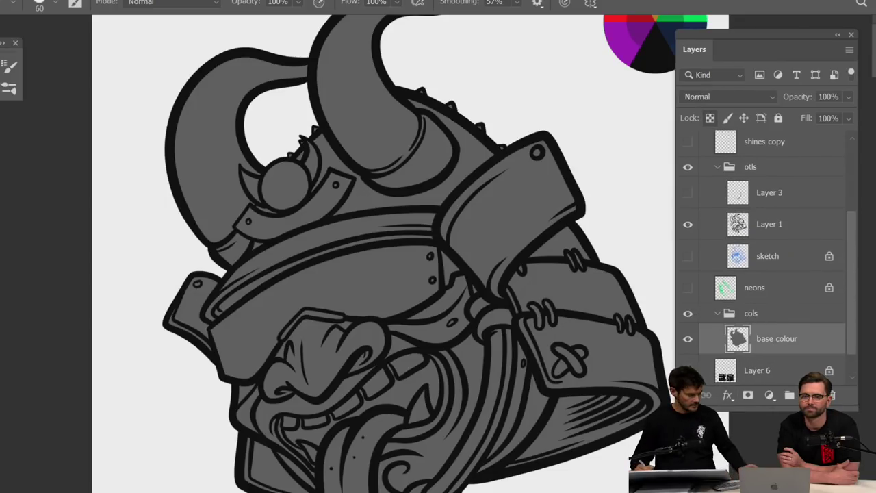
{"action": "key", "text": "ctrl+a"}
{"action": "key", "text": "Delete"}
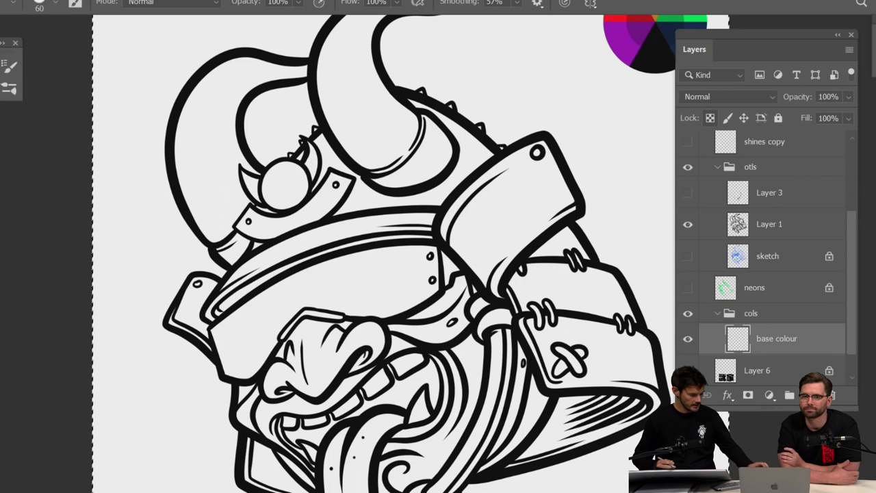
Choose a strong red foreground colour and brush it roughly across the middle of the helmet's riveted side plate
{"action": "scroll", "coordinate": [503, 201], "scroll_direction": "down", "scroll_amount": 2}
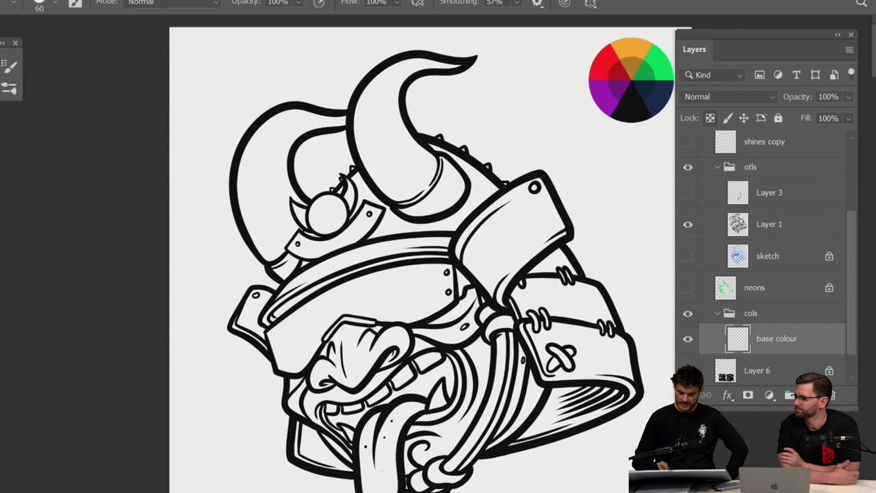
{"action": "scroll", "coordinate": [503, 201], "scroll_direction": "up", "scroll_amount": 8}
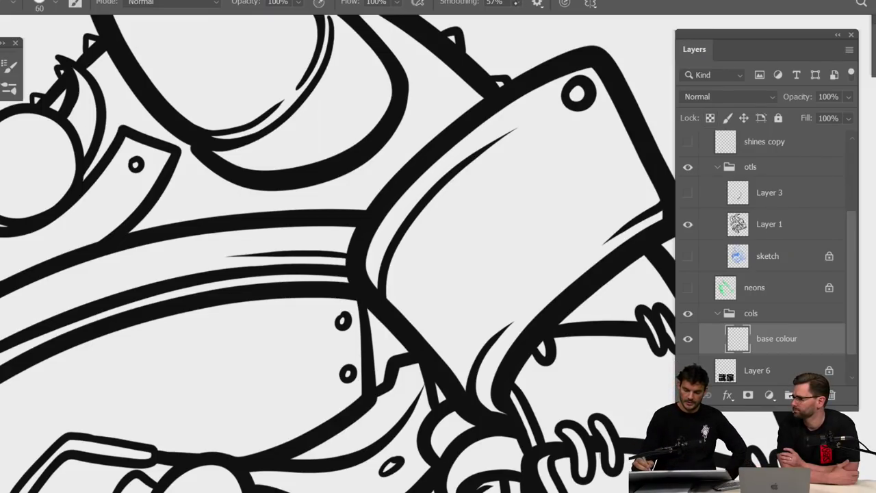
{"action": "left_click", "coordinate": [517, 2]}
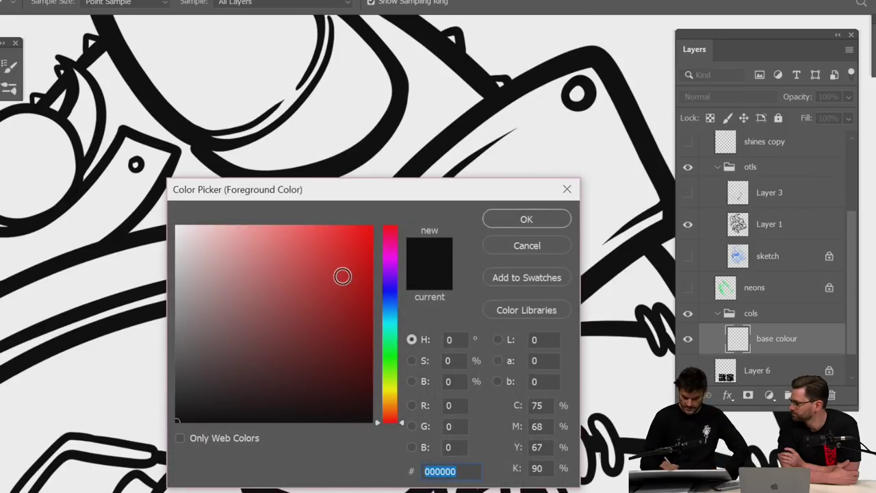
{"action": "left_click", "coordinate": [353, 260]}
{"action": "key", "text": "Return"}
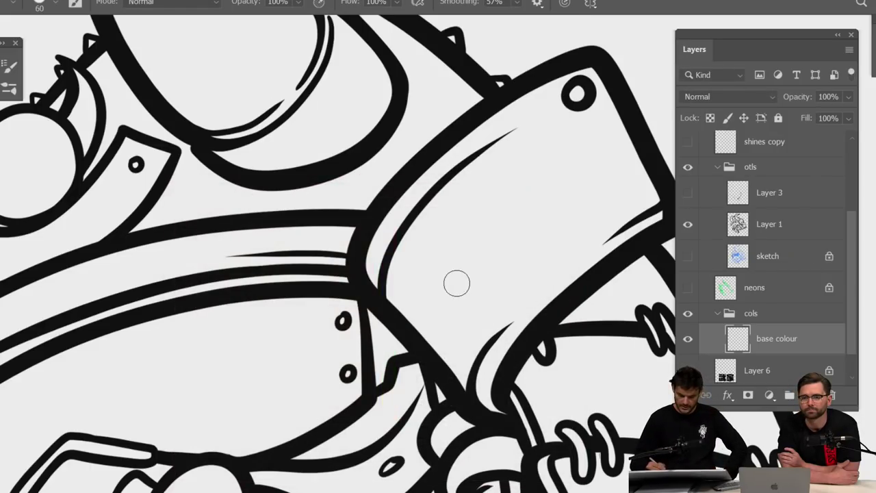
{"action": "mouse_move", "coordinate": [434, 301]}
{"action": "left_mouse_down"}
{"action": "mouse_move", "coordinate": [488, 244]}
{"action": "mouse_move", "coordinate": [479, 315]}
{"action": "mouse_move", "coordinate": [510, 311]}
{"action": "left_mouse_up"}
{"action": "mouse_move", "coordinate": [485, 355]}
{"action": "left_mouse_down"}
{"action": "mouse_move", "coordinate": [605, 167]}
{"action": "mouse_move", "coordinate": [493, 370]}
{"action": "mouse_move", "coordinate": [610, 205]}
{"action": "mouse_move", "coordinate": [648, 171]}
{"action": "left_mouse_up"}
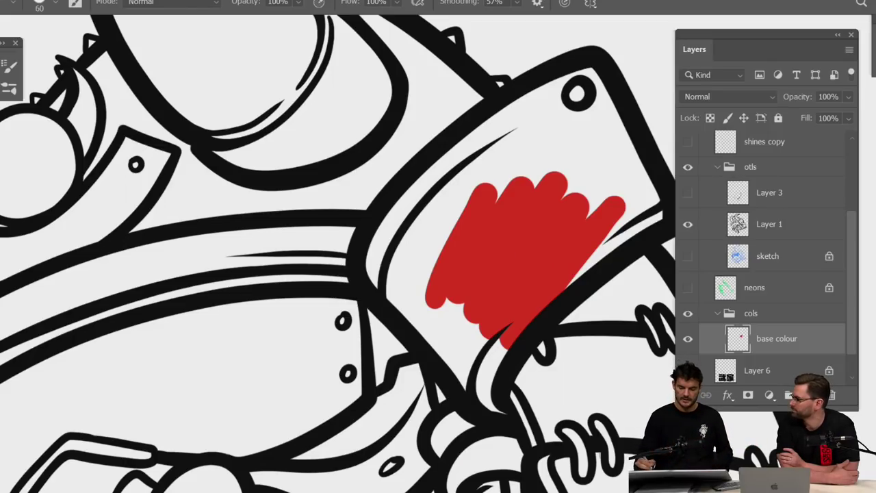
Set the brush smoothing to 0%
{"action": "left_click", "coordinate": [517, 3]}
{"action": "left_click_drag", "start_coordinate": [535, 20], "coordinate": [488, 19]}
{"action": "left_click", "coordinate": [438, 263]}
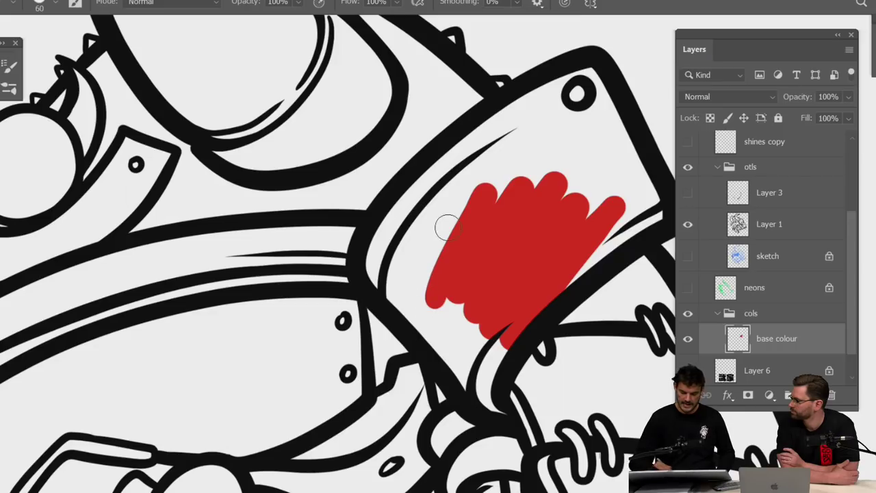
Brush red over the rest of the side plate up to its outlines and check its lower edge for unfilled gaps
{"action": "mouse_move", "coordinate": [446, 227]}
{"action": "left_mouse_down"}
{"action": "mouse_move", "coordinate": [401, 291]}
{"action": "mouse_move", "coordinate": [396, 248]}
{"action": "mouse_move", "coordinate": [377, 239]}
{"action": "mouse_move", "coordinate": [369, 248]}
{"action": "mouse_move", "coordinate": [450, 234]}
{"action": "mouse_move", "coordinate": [456, 282]}
{"action": "mouse_move", "coordinate": [446, 359]}
{"action": "mouse_move", "coordinate": [490, 324]}
{"action": "mouse_move", "coordinate": [501, 411]}
{"action": "left_mouse_up"}
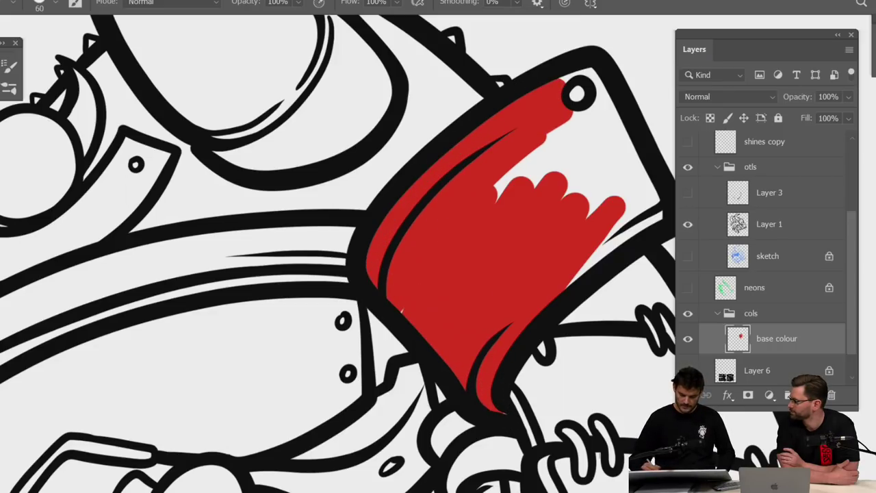
{"action": "mouse_move", "coordinate": [552, 290]}
{"action": "left_mouse_down"}
{"action": "mouse_move", "coordinate": [659, 203]}
{"action": "mouse_move", "coordinate": [601, 99]}
{"action": "mouse_move", "coordinate": [564, 83]}
{"action": "mouse_move", "coordinate": [496, 172]}
{"action": "mouse_move", "coordinate": [503, 191]}
{"action": "mouse_move", "coordinate": [597, 145]}
{"action": "mouse_move", "coordinate": [638, 209]}
{"action": "mouse_move", "coordinate": [515, 186]}
{"action": "mouse_move", "coordinate": [592, 167]}
{"action": "mouse_move", "coordinate": [625, 171]}
{"action": "mouse_move", "coordinate": [627, 195]}
{"action": "mouse_move", "coordinate": [583, 250]}
{"action": "left_mouse_up"}
{"action": "scroll", "coordinate": [402, 312], "scroll_direction": "up", "scroll_amount": 5}
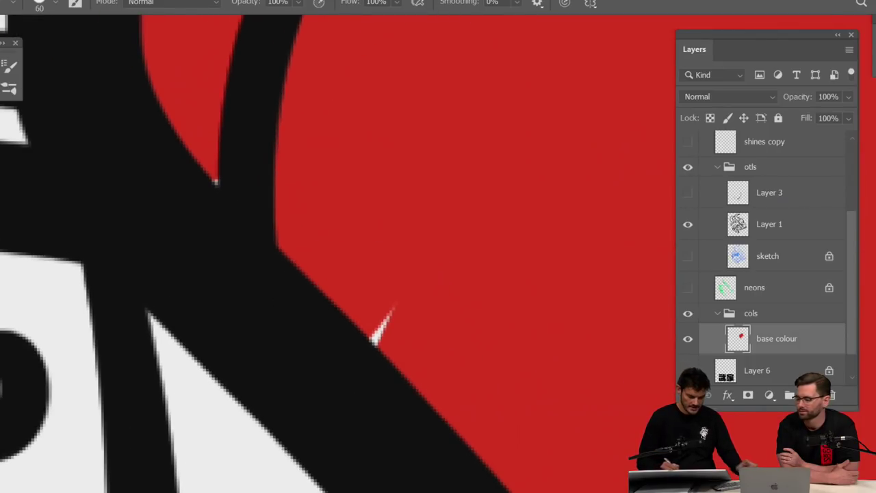
{"action": "key", "text": "v"}
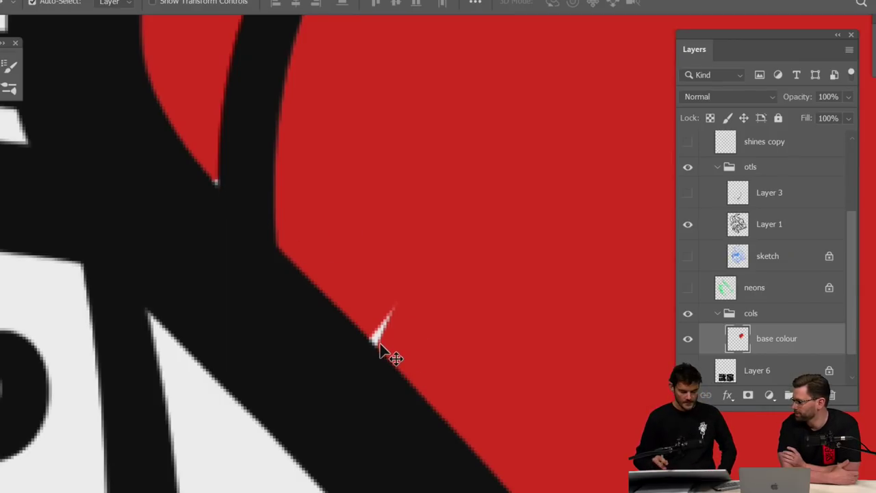
{"action": "key", "text": "ctrl+minus"}
{"action": "key", "text": "ctrl+minus"}
{"action": "key", "text": "ctrl+minus"}
{"action": "key", "text": "ctrl+minus"}
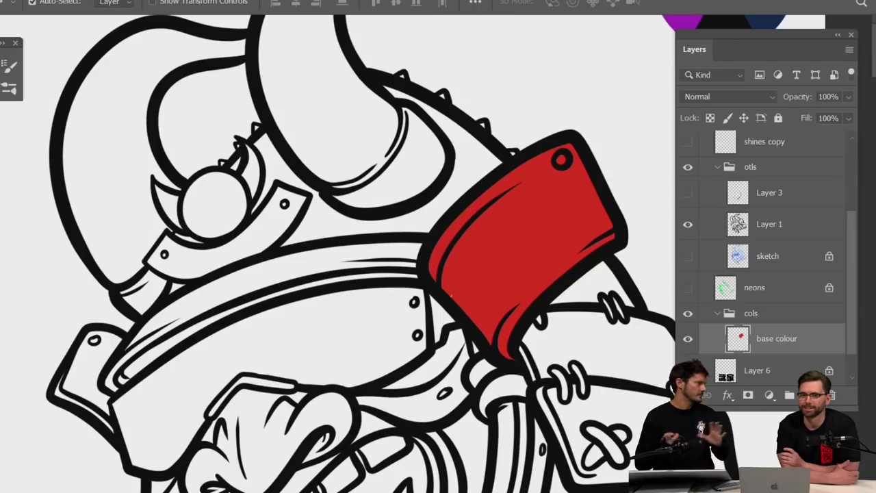
Undo all the red brush strokes on the side plate so the base colour layer is empty again
{"action": "key", "text": "ctrl+z"}
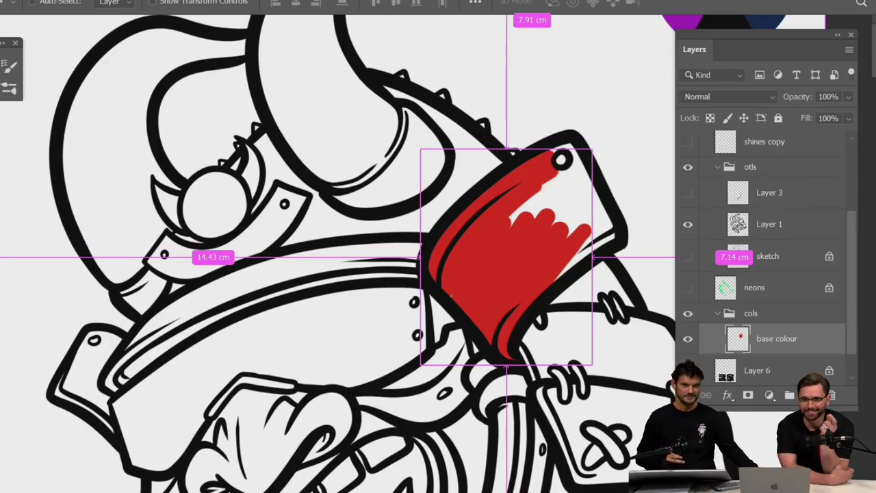
{"action": "key", "text": "ctrl+z"}
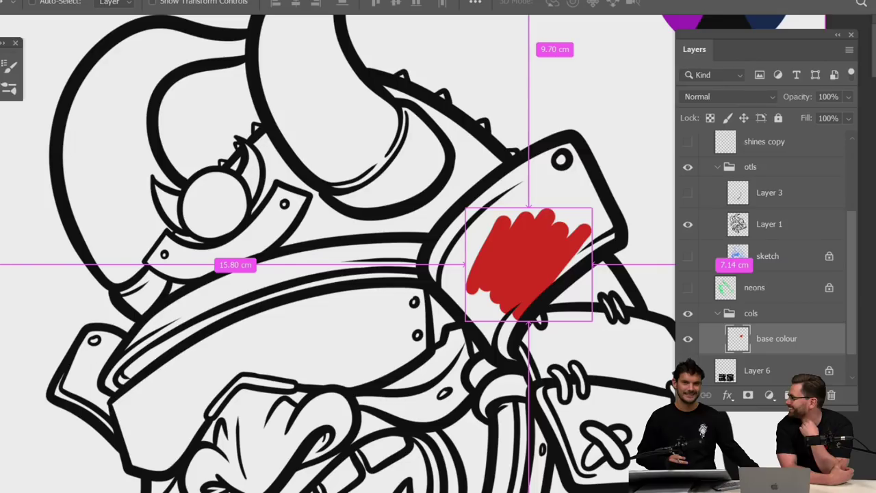
{"action": "key", "text": "ctrl+z"}
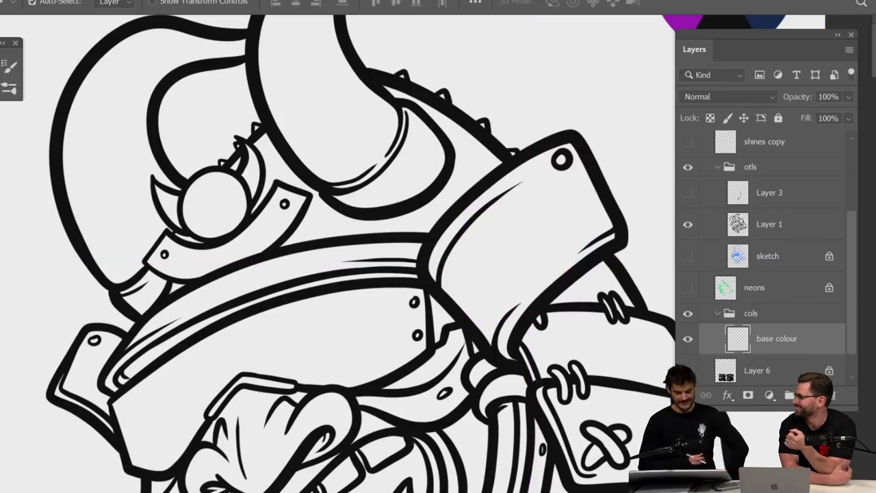
{"action": "scroll", "coordinate": [546, 253], "scroll_direction": "down", "scroll_amount": 3}
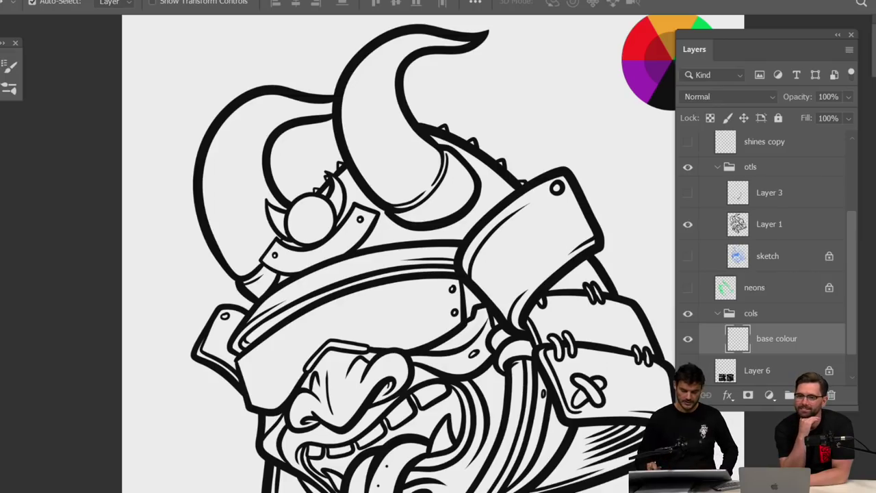
Switch to the regular Lasso Tool and try a sample selection along the front horn's edge, then deselect it
{"action": "scroll", "coordinate": [428, 92], "scroll_direction": "down", "scroll_amount": 2}
{"action": "key", "text": "ctrl+plus"}
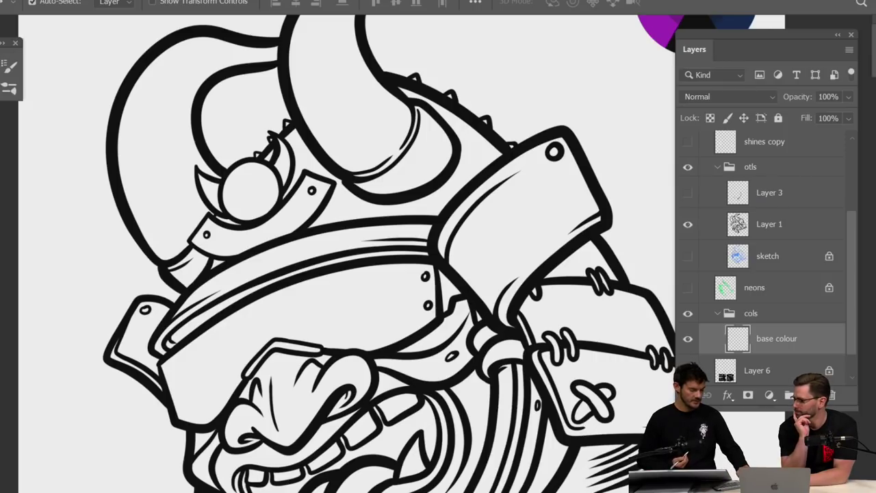
{"action": "key", "text": "l"}
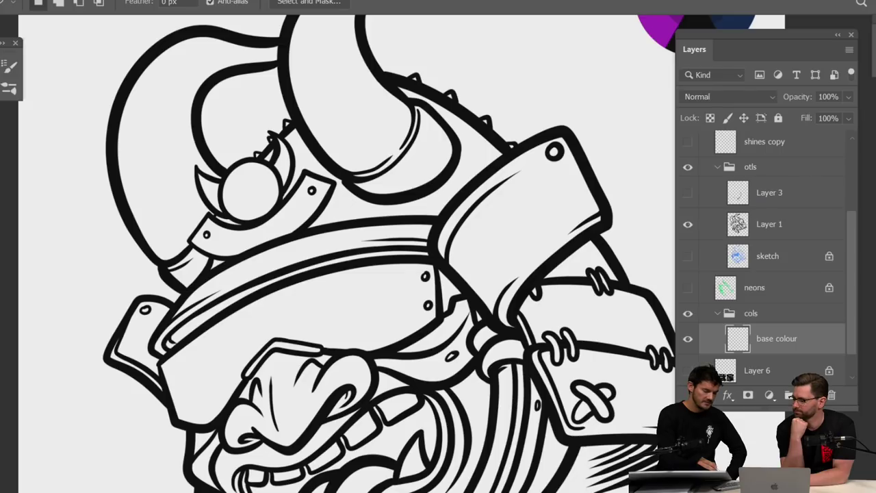
{"action": "right_click", "coordinate": [9, 87]}
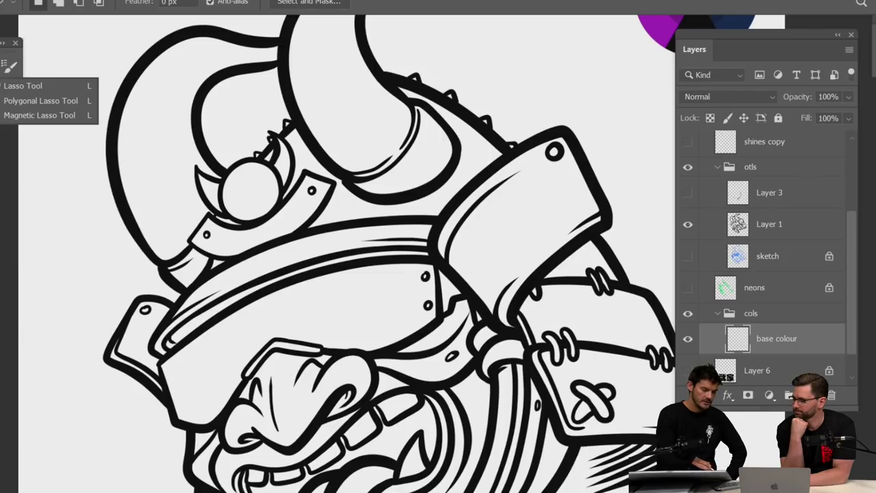
{"action": "left_click", "coordinate": [46, 86]}
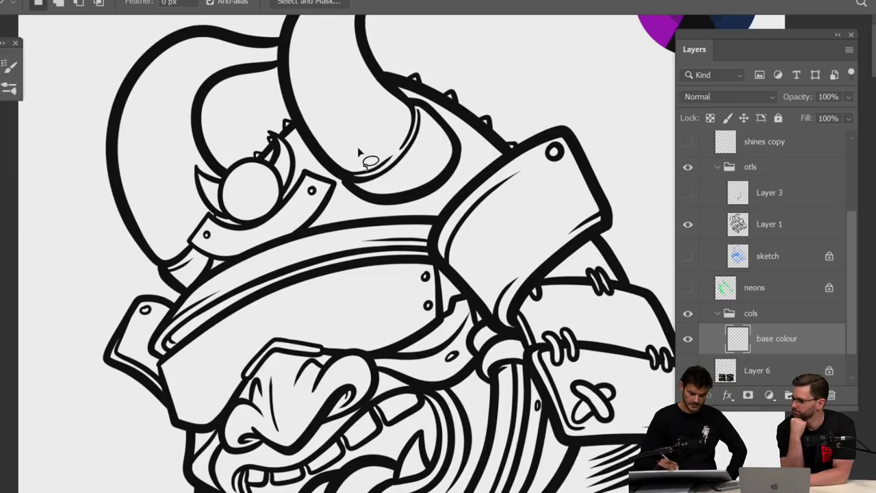
{"action": "mouse_move", "coordinate": [282, 59]}
{"action": "left_mouse_down"}
{"action": "mouse_move", "coordinate": [318, 152]}
{"action": "mouse_move", "coordinate": [362, 123]}
{"action": "mouse_move", "coordinate": [304, 39]}
{"action": "left_mouse_up"}
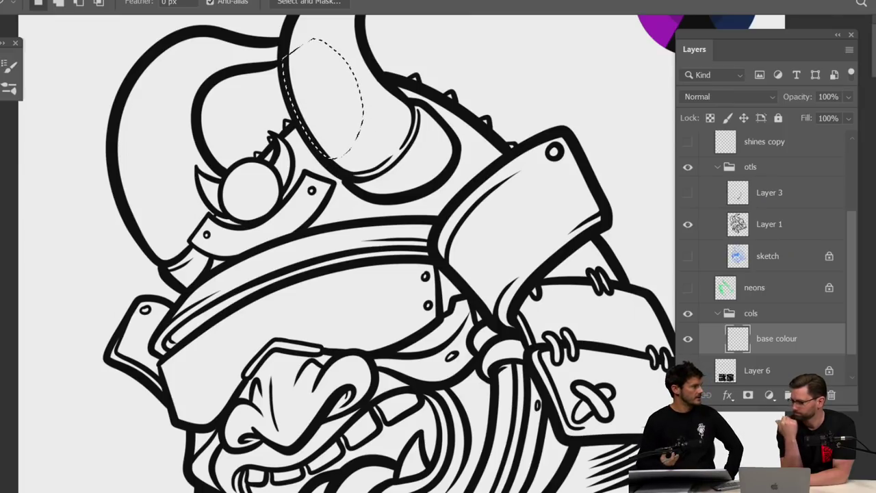
{"action": "key", "text": "ctrl+d"}
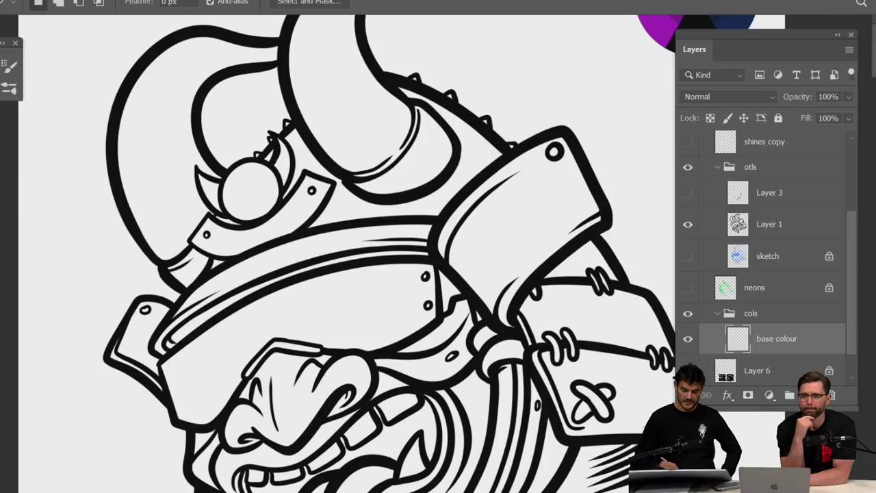
Lasso the lower part of the head, tracing within the outer line art around the jaw, tongue, rope knot and neck guard
{"action": "left_click_drag", "start_coordinate": [438, 274], "coordinate": [311, 179]}
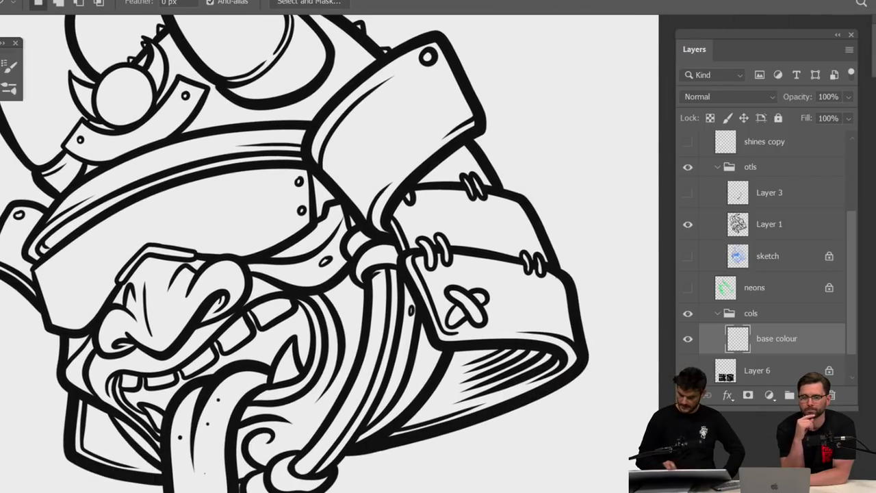
{"action": "scroll", "coordinate": [329, 254], "scroll_direction": "down", "scroll_amount": 3}
{"action": "scroll", "coordinate": [329, 253], "scroll_direction": "left", "scroll_amount": 3}
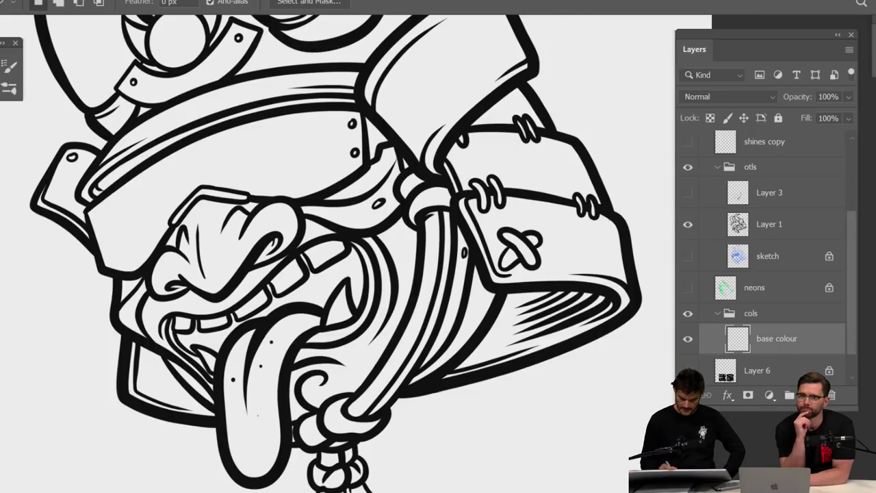
{"action": "mouse_move", "coordinate": [401, 394]}
{"action": "left_mouse_down"}
{"action": "mouse_move", "coordinate": [526, 362]}
{"action": "mouse_move", "coordinate": [606, 328]}
{"action": "mouse_move", "coordinate": [635, 301]}
{"action": "mouse_move", "coordinate": [624, 226]}
{"action": "mouse_move", "coordinate": [575, 142]}
{"action": "mouse_move", "coordinate": [556, 137]}
{"action": "mouse_move", "coordinate": [522, 89]}
{"action": "mouse_move", "coordinate": [530, 55]}
{"action": "mouse_move", "coordinate": [504, 37]}
{"action": "mouse_move", "coordinate": [376, 68]}
{"action": "mouse_move", "coordinate": [230, 145]}
{"action": "mouse_move", "coordinate": [148, 251]}
{"action": "mouse_move", "coordinate": [117, 311]}
{"action": "mouse_move", "coordinate": [126, 400]}
{"action": "mouse_move", "coordinate": [221, 425]}
{"action": "mouse_move", "coordinate": [244, 480]}
{"action": "mouse_move", "coordinate": [270, 477]}
{"action": "mouse_move", "coordinate": [292, 448]}
{"action": "mouse_move", "coordinate": [360, 439]}
{"action": "mouse_move", "coordinate": [388, 412]}
{"action": "left_mouse_up"}
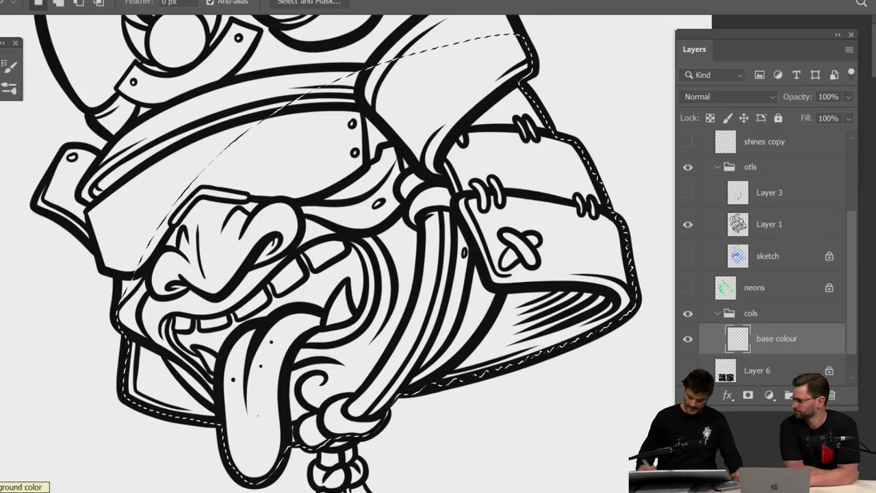
{"action": "key", "text": "ctrl+d"}
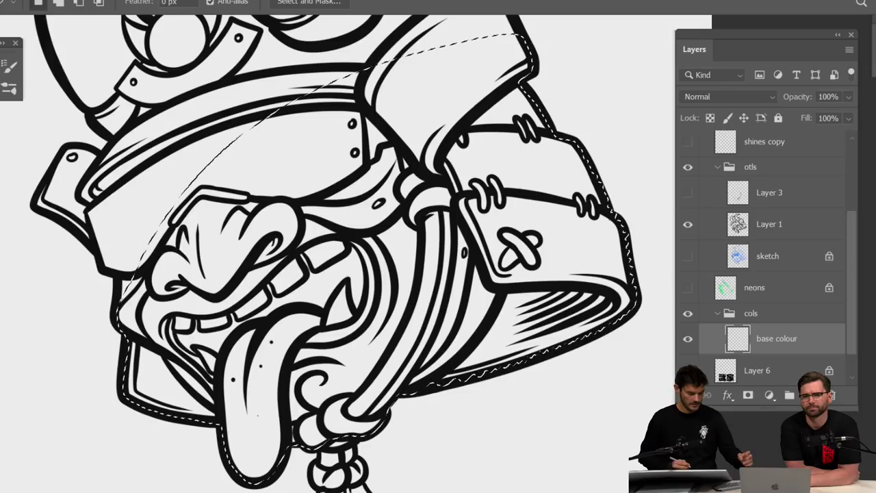
Pick a strong red foreground colour and fill the lassoed lower head with it on the base colour layer
{"action": "key", "text": "n"}
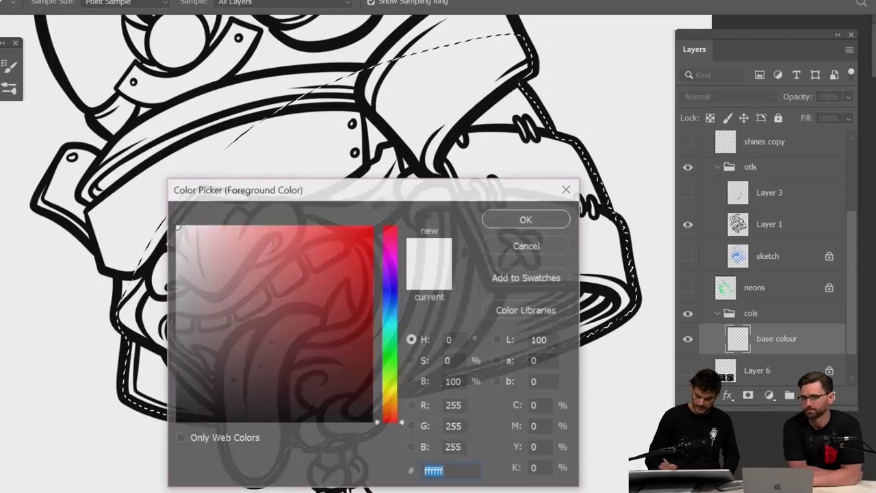
{"action": "left_click_drag", "start_coordinate": [388, 419], "coordinate": [382, 325]}
{"action": "left_click", "coordinate": [347, 276]}
{"action": "left_click", "coordinate": [527, 219]}
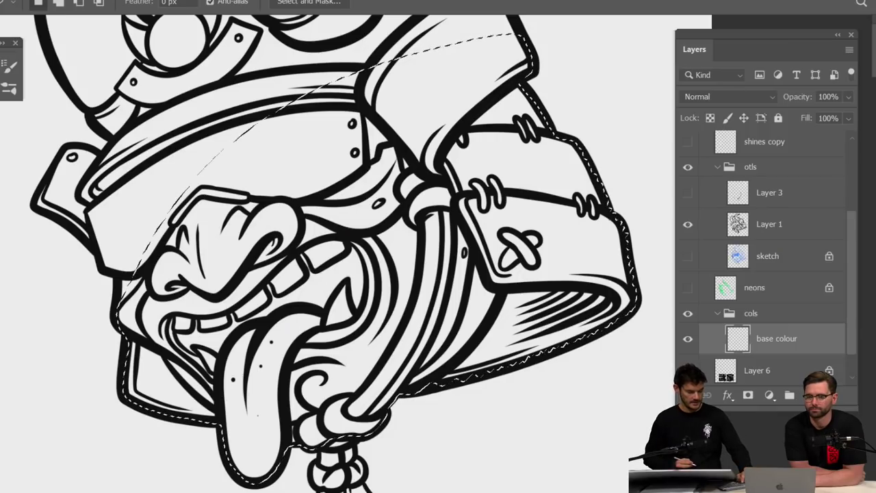
{"action": "key", "text": "alt+BackSpace"}
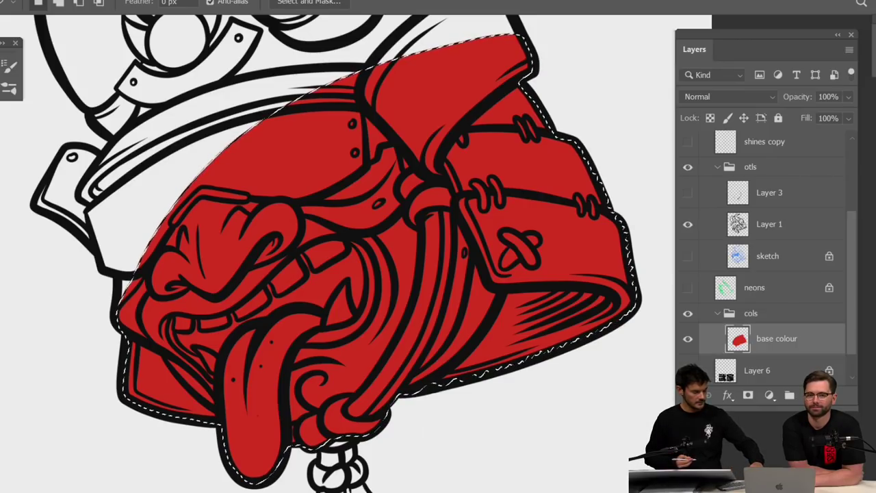
Try an olive green fill in the lassoed lower head, clear it, and refill the selection with red
{"action": "key", "text": "ctrl+BackSpace"}
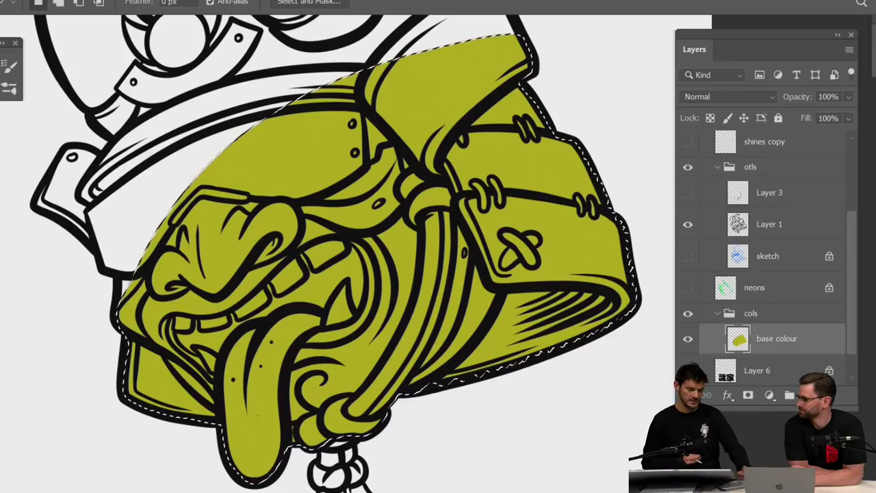
{"action": "key", "text": "Delete"}
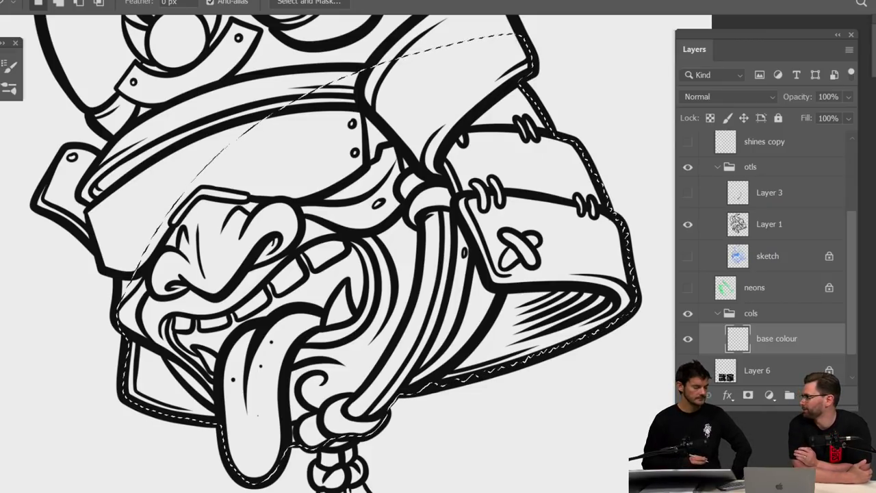
{"action": "key", "text": "alt+BackSpace"}
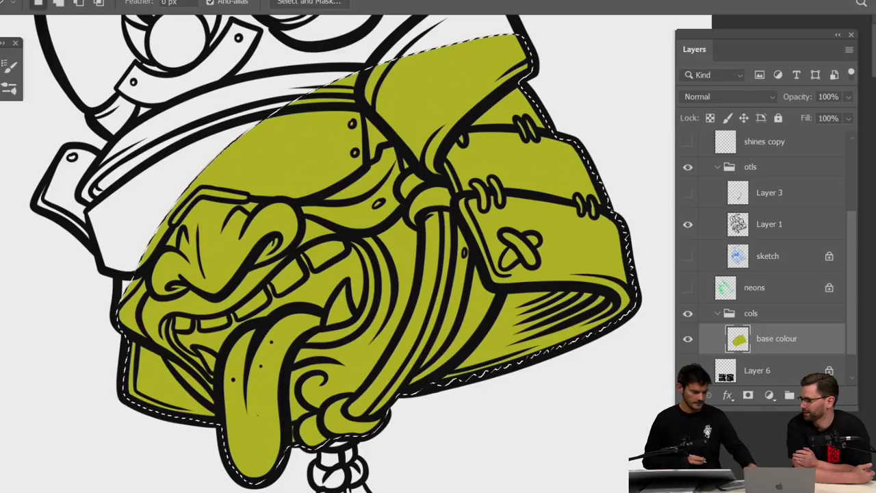
{"action": "key", "text": "ctrl+z"}
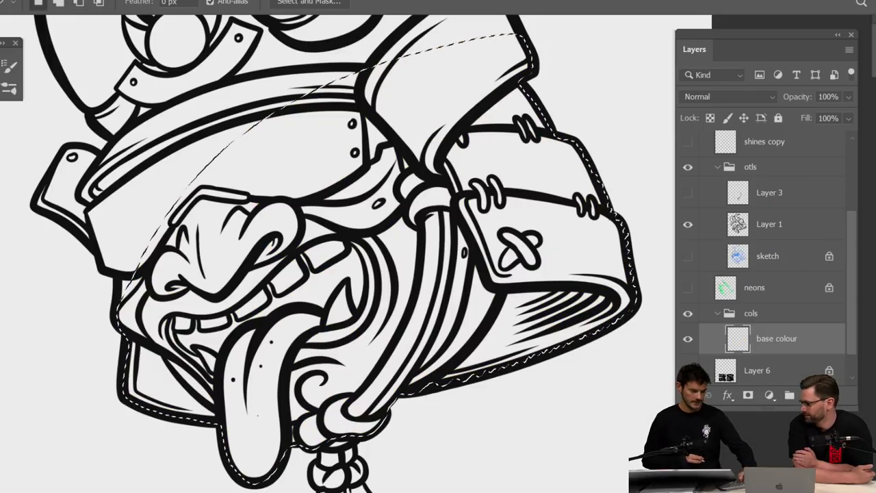
{"action": "key", "text": "alt+BackSpace"}
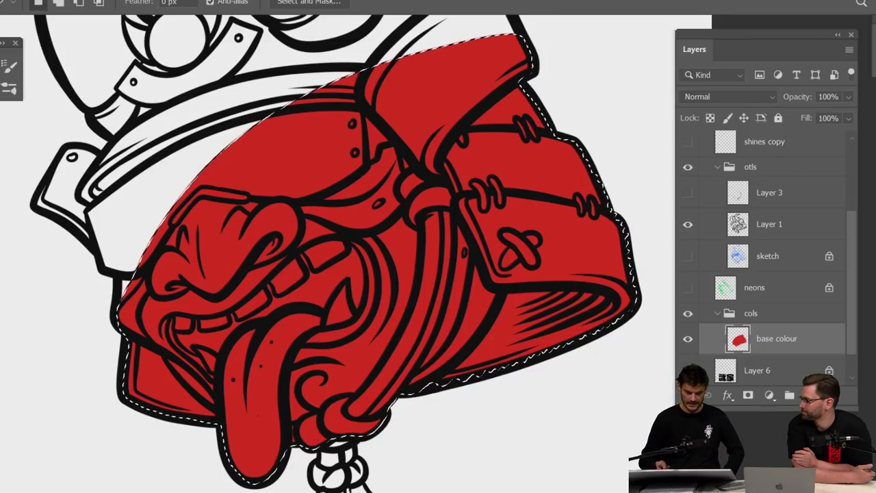
Lasso the helmet's upper part, from the side plate across the front horn's base to the far side plate, and fill it with red
{"action": "left_click_drag", "start_coordinate": [411, 205], "coordinate": [404, 334]}
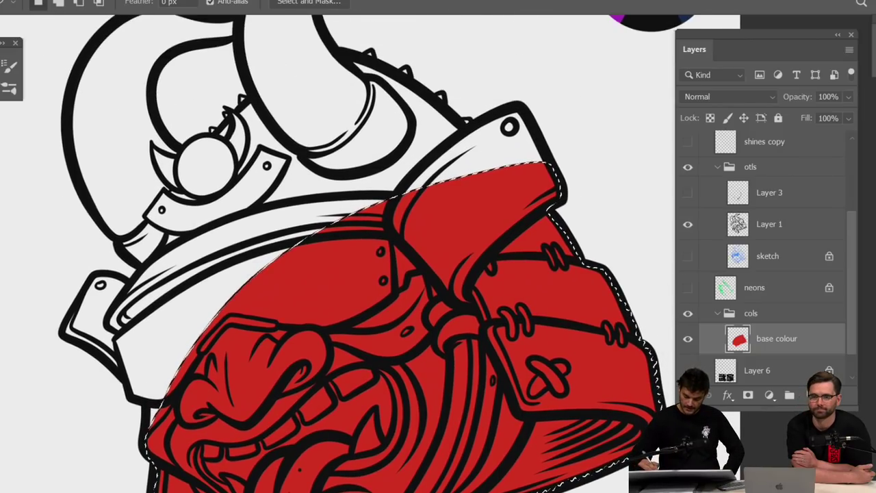
{"action": "mouse_move", "coordinate": [547, 159]}
{"action": "left_mouse_down"}
{"action": "mouse_move", "coordinate": [519, 106]}
{"action": "mouse_move", "coordinate": [467, 129]}
{"action": "mouse_move", "coordinate": [471, 123]}
{"action": "mouse_move", "coordinate": [453, 122]}
{"action": "mouse_move", "coordinate": [441, 95]}
{"action": "mouse_move", "coordinate": [422, 91]}
{"action": "mouse_move", "coordinate": [368, 50]}
{"action": "mouse_move", "coordinate": [356, 60]}
{"action": "mouse_move", "coordinate": [322, 43]}
{"action": "mouse_move", "coordinate": [242, 34]}
{"action": "mouse_move", "coordinate": [251, 92]}
{"action": "mouse_move", "coordinate": [240, 114]}
{"action": "mouse_move", "coordinate": [245, 128]}
{"action": "mouse_move", "coordinate": [185, 170]}
{"action": "mouse_move", "coordinate": [180, 160]}
{"action": "mouse_move", "coordinate": [157, 163]}
{"action": "mouse_move", "coordinate": [110, 192]}
{"action": "mouse_move", "coordinate": [100, 215]}
{"action": "mouse_move", "coordinate": [140, 277]}
{"action": "mouse_move", "coordinate": [130, 286]}
{"action": "mouse_move", "coordinate": [93, 281]}
{"action": "mouse_move", "coordinate": [65, 334]}
{"action": "mouse_move", "coordinate": [109, 362]}
{"action": "mouse_move", "coordinate": [145, 406]}
{"action": "mouse_move", "coordinate": [155, 448]}
{"action": "mouse_move", "coordinate": [250, 465]}
{"action": "mouse_move", "coordinate": [483, 257]}
{"action": "mouse_move", "coordinate": [549, 179]}
{"action": "left_mouse_up"}
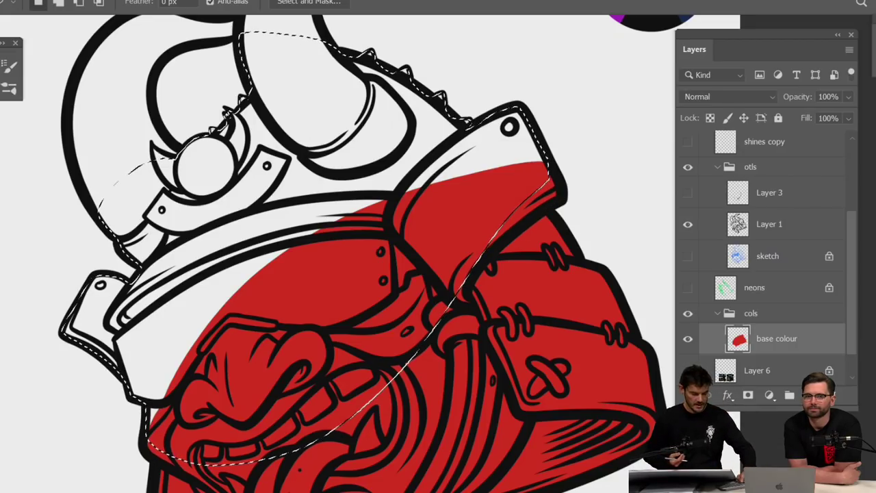
{"action": "key", "text": "alt+BackSpace"}
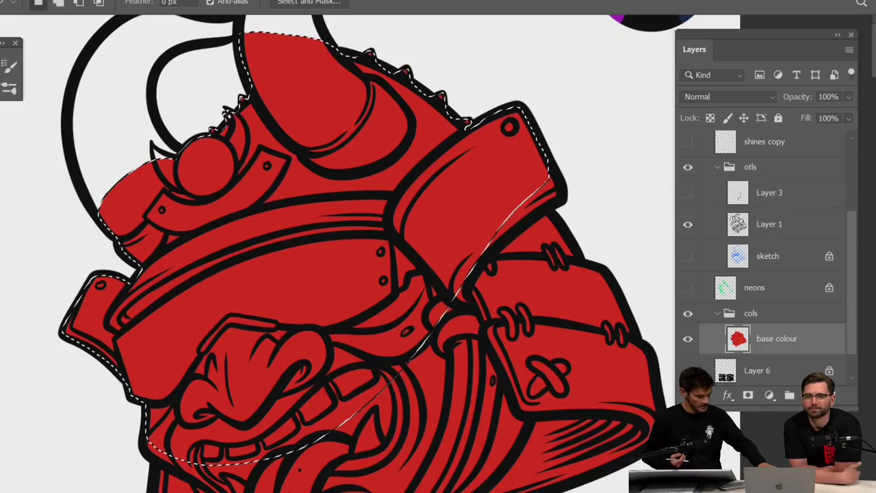
Lasso the front horn and the rear horn in turn within their line art, filling each with red on the base colour layer
{"action": "key", "text": "ctrl+d"}
{"action": "left_click_drag", "start_coordinate": [370, 254], "coordinate": [487, 364]}
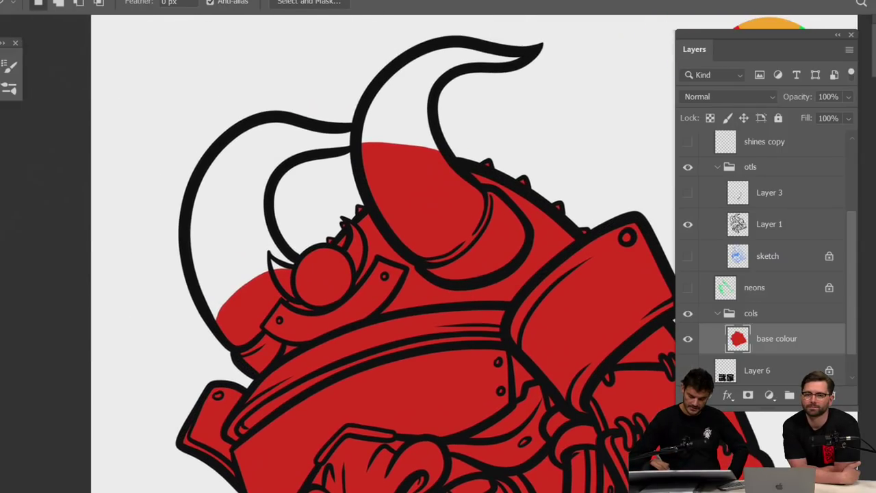
{"action": "mouse_move", "coordinate": [453, 162]}
{"action": "left_mouse_down"}
{"action": "mouse_move", "coordinate": [437, 122]}
{"action": "mouse_move", "coordinate": [444, 81]}
{"action": "mouse_move", "coordinate": [462, 69]}
{"action": "mouse_move", "coordinate": [535, 59]}
{"action": "mouse_move", "coordinate": [447, 43]}
{"action": "mouse_move", "coordinate": [422, 48]}
{"action": "mouse_move", "coordinate": [376, 88]}
{"action": "mouse_move", "coordinate": [361, 118]}
{"action": "mouse_move", "coordinate": [361, 163]}
{"action": "mouse_move", "coordinate": [425, 216]}
{"action": "mouse_move", "coordinate": [446, 209]}
{"action": "left_mouse_up"}
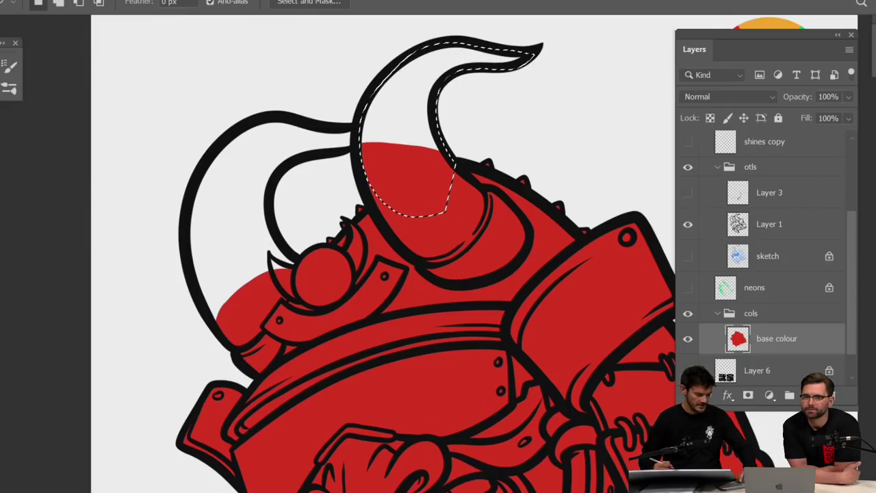
{"action": "key", "text": "alt+BackSpace"}
{"action": "mouse_move", "coordinate": [345, 129]}
{"action": "left_mouse_down"}
{"action": "mouse_move", "coordinate": [273, 117]}
{"action": "mouse_move", "coordinate": [242, 126]}
{"action": "mouse_move", "coordinate": [188, 187]}
{"action": "mouse_move", "coordinate": [187, 269]}
{"action": "mouse_move", "coordinate": [220, 329]}
{"action": "mouse_move", "coordinate": [306, 267]}
{"action": "mouse_move", "coordinate": [275, 235]}
{"action": "mouse_move", "coordinate": [270, 194]}
{"action": "mouse_move", "coordinate": [285, 164]}
{"action": "mouse_move", "coordinate": [367, 130]}
{"action": "left_mouse_up"}
{"action": "key", "text": "alt+BackSpace"}
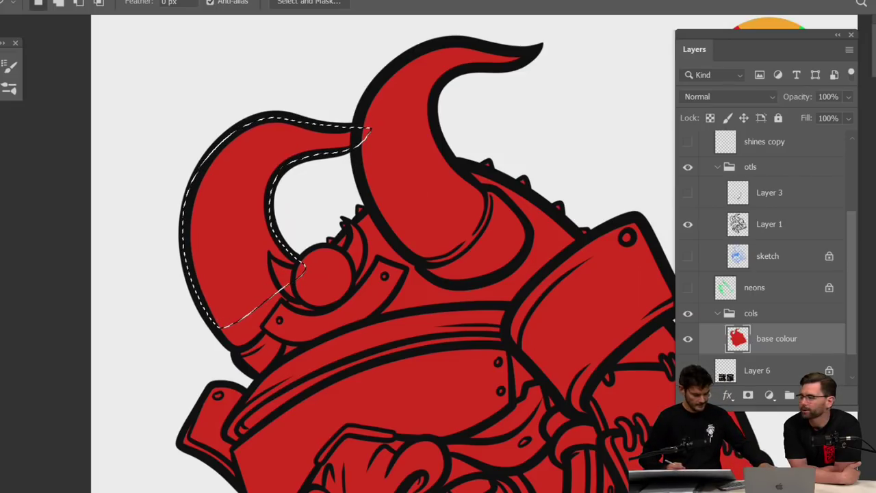
{"action": "key", "text": "ctrl+d"}
{"action": "key", "text": "ctrl+0"}
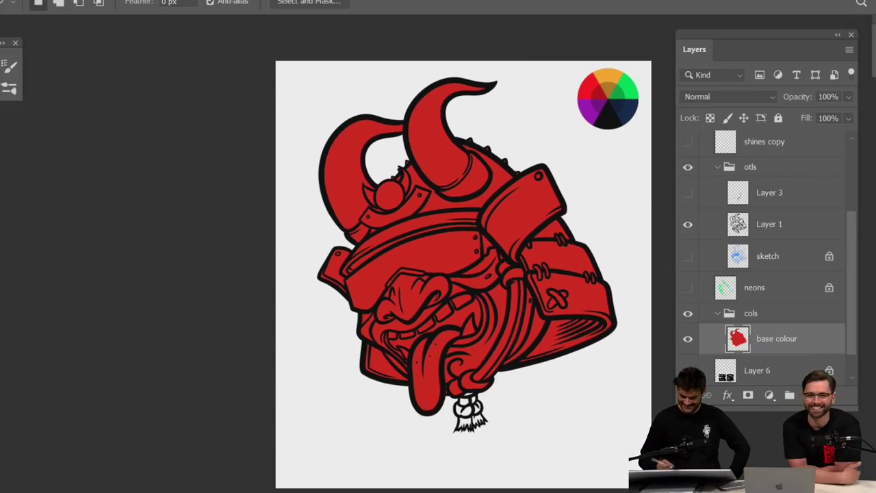
Lasso the rope's small knot and frayed tassel below the chin and fill them with red on the base colour layer
{"action": "mouse_move", "coordinate": [483, 384]}
{"action": "left_mouse_down"}
{"action": "mouse_move", "coordinate": [452, 383]}
{"action": "mouse_move", "coordinate": [547, 383]}
{"action": "left_mouse_up"}
{"action": "left_click_drag", "start_coordinate": [425, 342], "coordinate": [448, 343]}
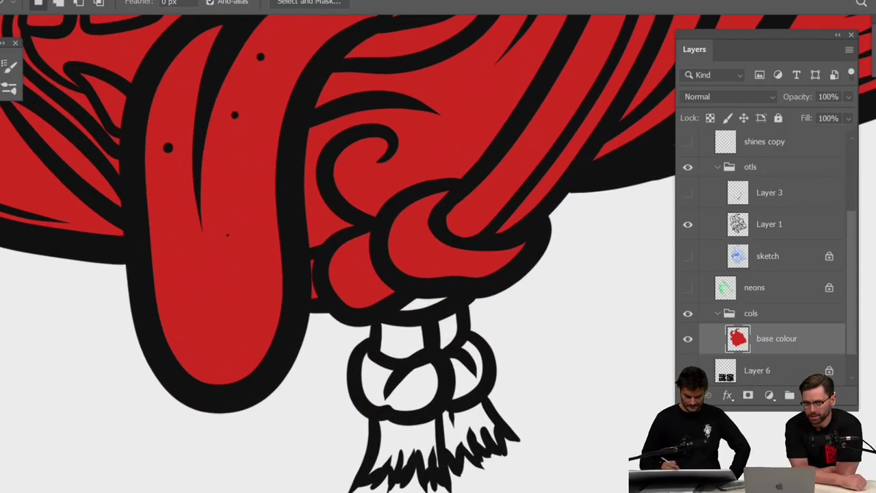
{"action": "mouse_move", "coordinate": [374, 329]}
{"action": "left_mouse_down"}
{"action": "mouse_move", "coordinate": [352, 393]}
{"action": "mouse_move", "coordinate": [371, 442]}
{"action": "mouse_move", "coordinate": [364, 483]}
{"action": "mouse_move", "coordinate": [457, 477]}
{"action": "mouse_move", "coordinate": [499, 455]}
{"action": "mouse_move", "coordinate": [508, 438]}
{"action": "mouse_move", "coordinate": [483, 406]}
{"action": "mouse_move", "coordinate": [485, 353]}
{"action": "mouse_move", "coordinate": [467, 293]}
{"action": "mouse_move", "coordinate": [380, 293]}
{"action": "left_mouse_up"}
{"action": "key", "text": "alt+BackSpace"}
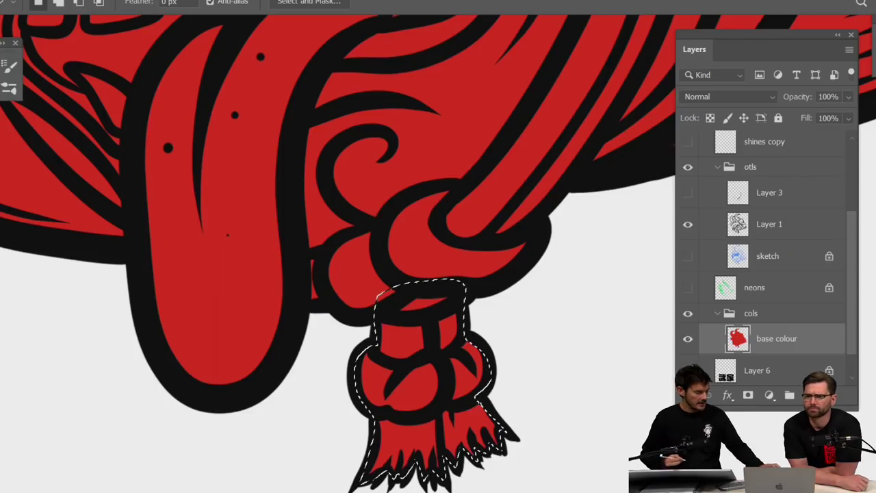
{"action": "key", "text": "ctrl+d"}
{"action": "scroll", "coordinate": [460, 438], "scroll_direction": "down", "scroll_amount": 5}
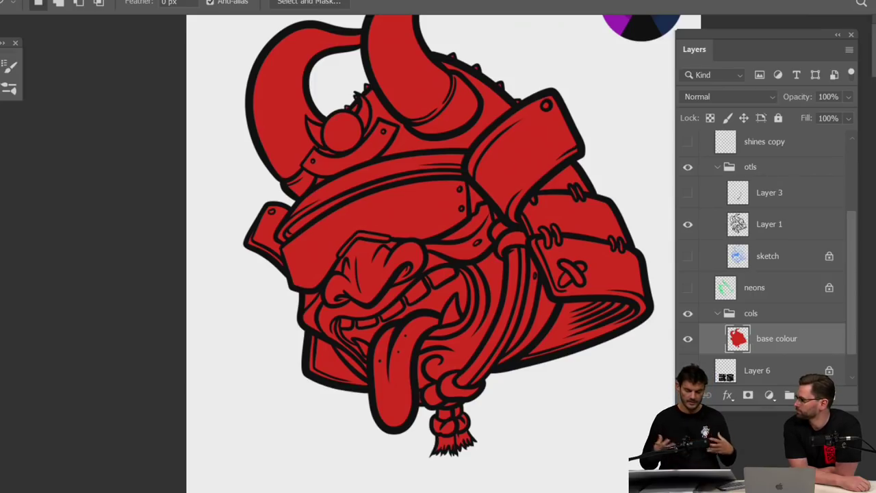
Hide the base colour and Background layers, and select the large side plate's interior on Layer 1 with the Magic Wand
{"action": "scroll", "coordinate": [491, 256], "scroll_direction": "down", "scroll_amount": 2}
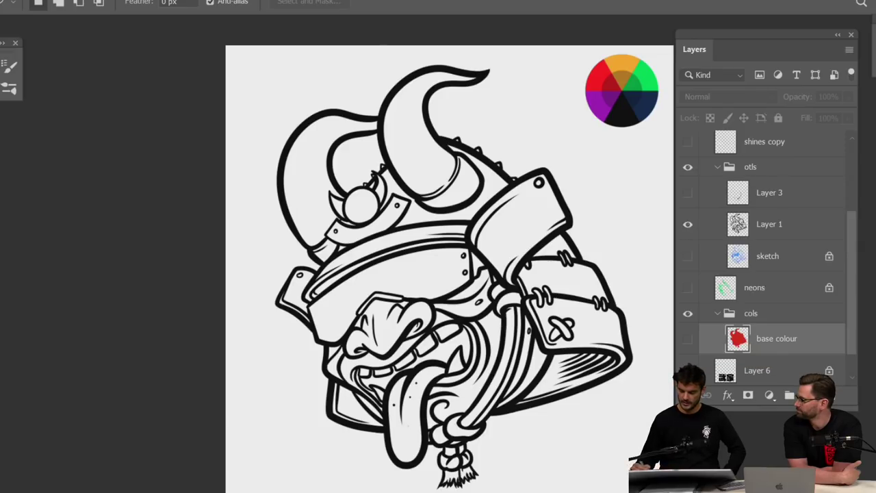
{"action": "left_click", "coordinate": [779, 231]}
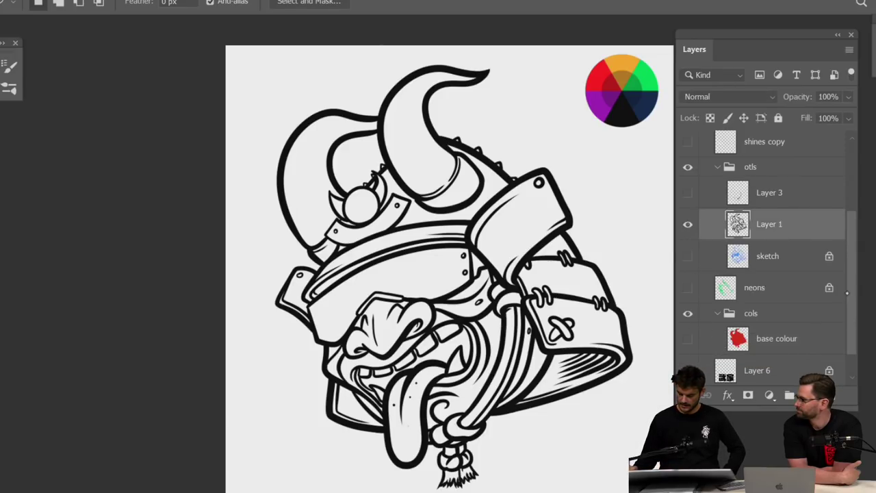
{"action": "scroll", "coordinate": [802, 348], "scroll_direction": "down", "scroll_amount": 1}
{"action": "left_click", "coordinate": [688, 369]}
{"action": "scroll", "coordinate": [501, 165], "scroll_direction": "up", "scroll_amount": 5}
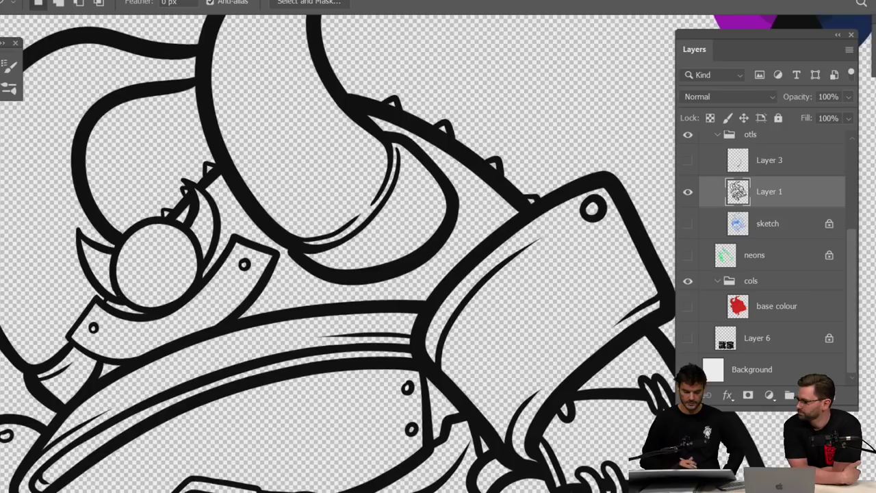
{"action": "key", "text": "w"}
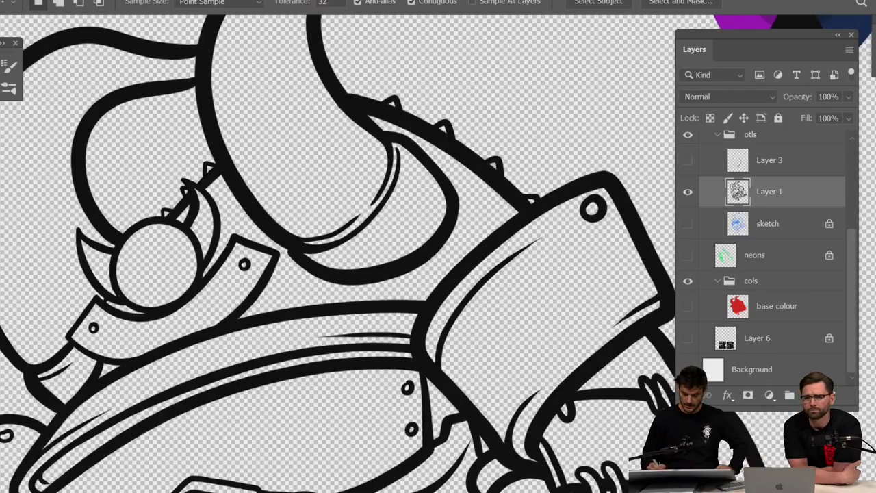
{"action": "left_click", "coordinate": [530, 313]}
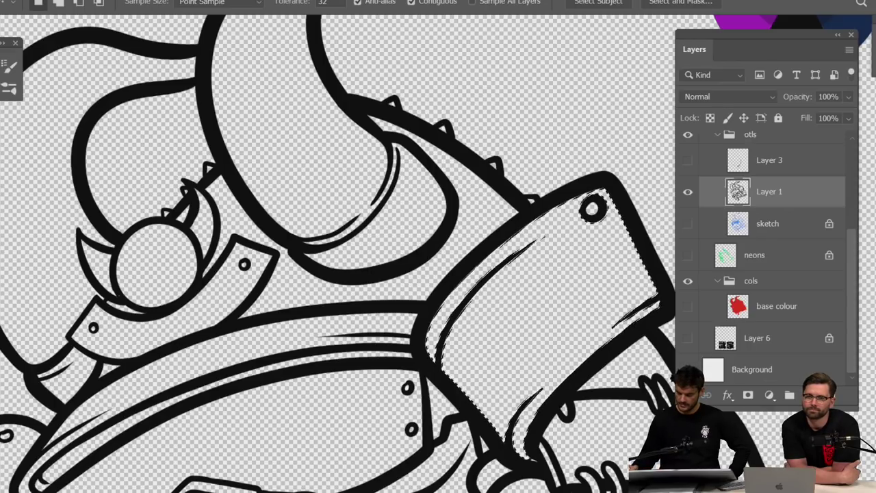
Add a new layer above base colour, fill the wand selection of the side plate with red, and deselect
{"action": "left_click", "coordinate": [776, 306]}
{"action": "left_click", "coordinate": [810, 395]}
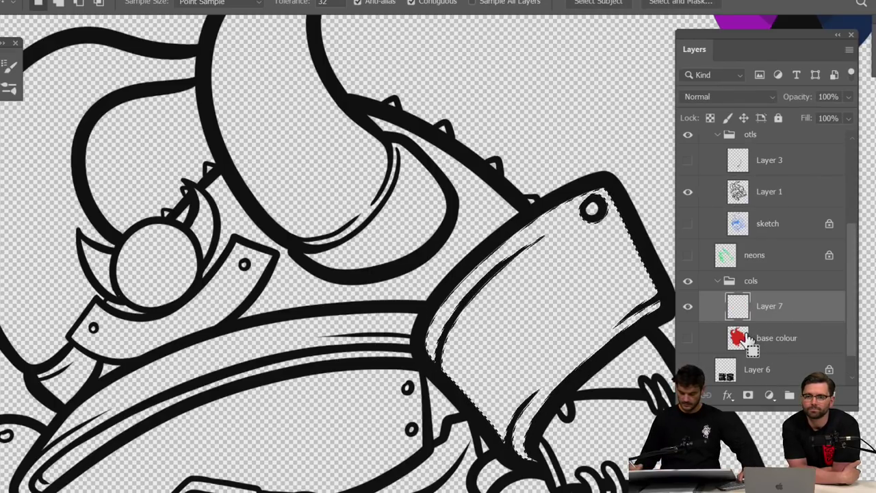
{"action": "key", "text": "ctrl+BackSpace"}
{"action": "key", "text": "ctrl+d"}
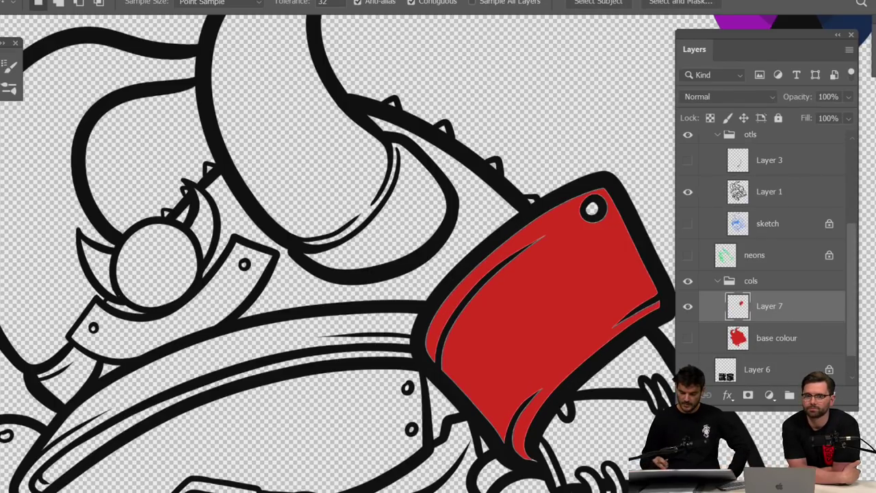
Examine at pixel level the edge where the wand-selected red fill meets the black outline of the side plate
{"action": "scroll", "coordinate": [535, 226], "scroll_direction": "up", "scroll_amount": 6}
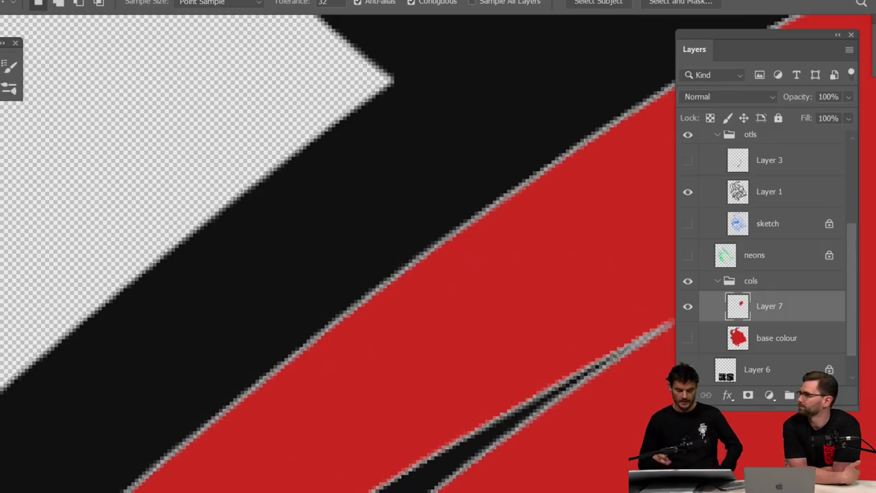
{"action": "key", "text": "ctrl+equal"}
{"action": "key", "text": "ctrl+equal"}
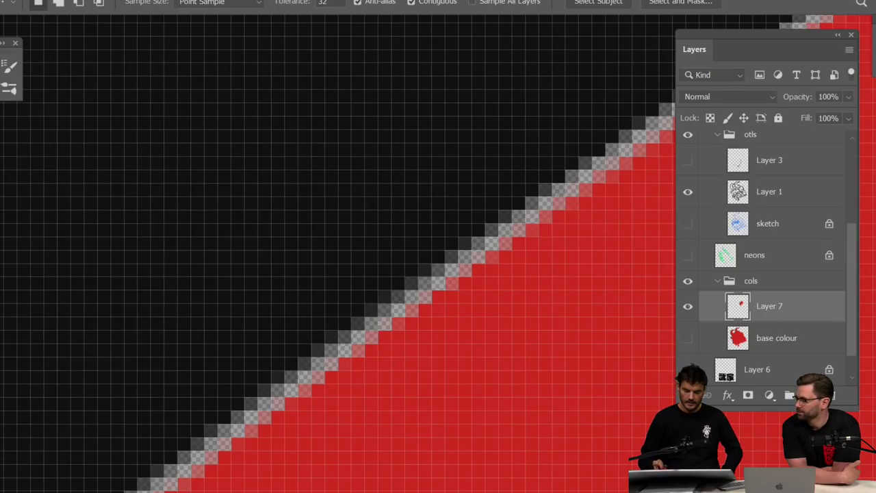
{"action": "key", "text": "ctrl+minus"}
{"action": "key", "text": "ctrl+minus"}
{"action": "key", "text": "ctrl+minus"}
{"action": "key", "text": "ctrl+minus"}
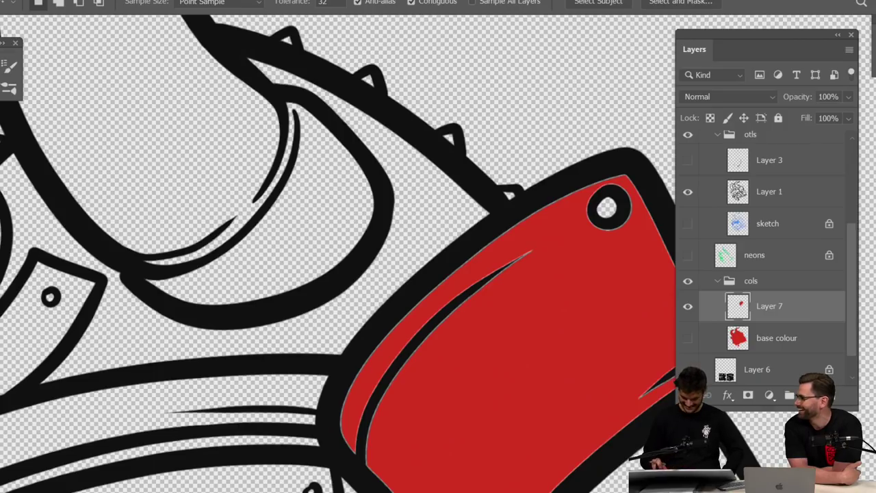
{"action": "key", "text": "ctrl+minus"}
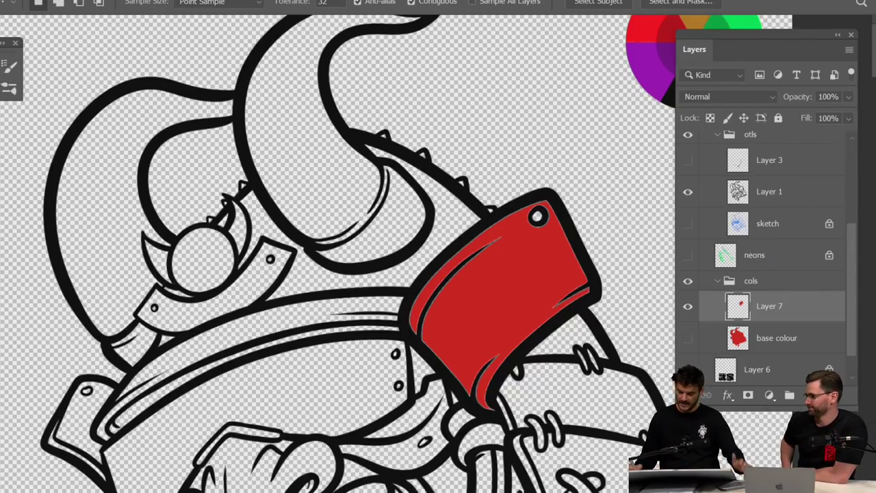
Delete the test fill layer and turn the base colour and Background layers back on
{"action": "key", "text": "Delete"}
{"action": "left_click", "coordinate": [688, 306]}
{"action": "key", "text": "ctrl+0"}
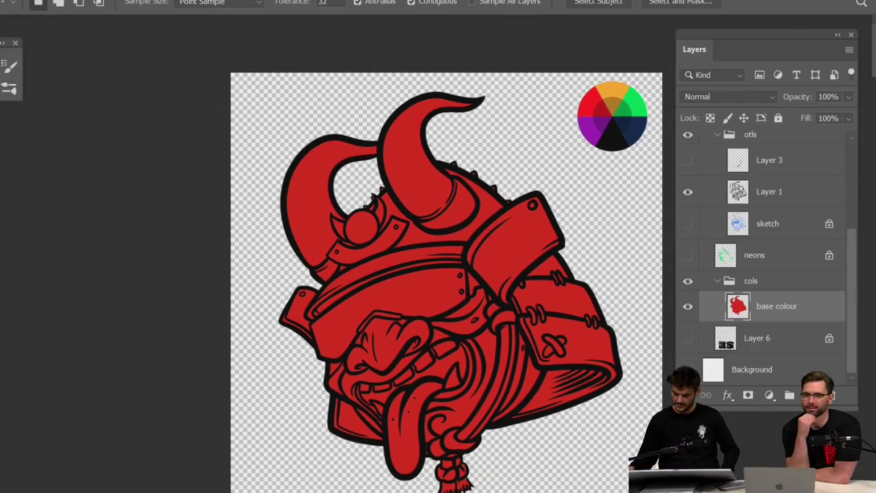
{"action": "left_click", "coordinate": [688, 369]}
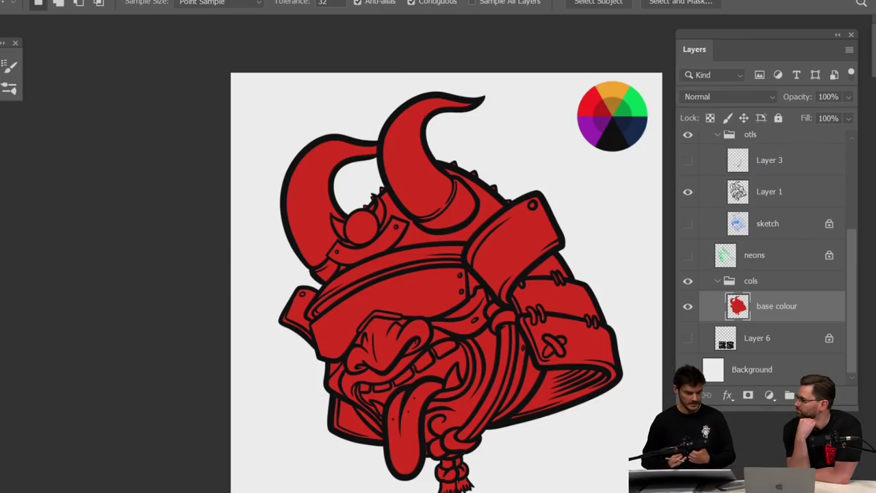
Load the base colour layer's silhouette as a selection, and deselect it
{"action": "scroll", "coordinate": [557, 326], "scroll_direction": "up", "scroll_amount": 5}
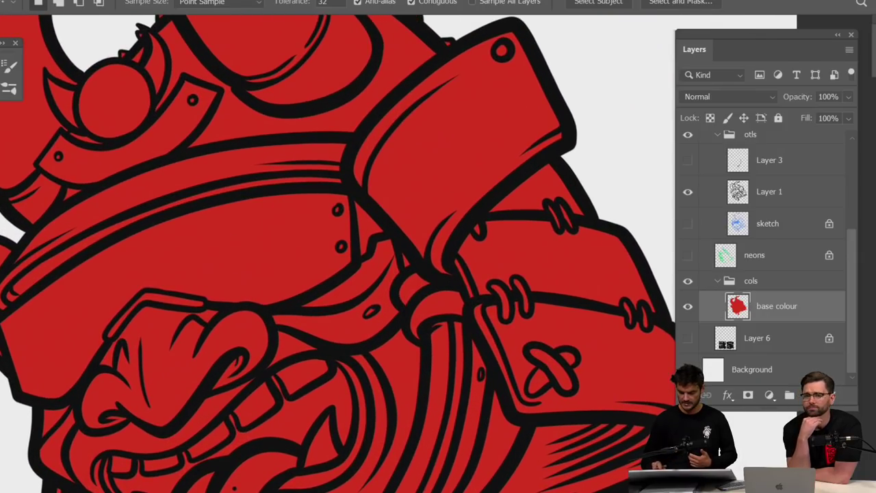
{"action": "scroll", "coordinate": [581, 316], "scroll_direction": "down", "scroll_amount": 3}
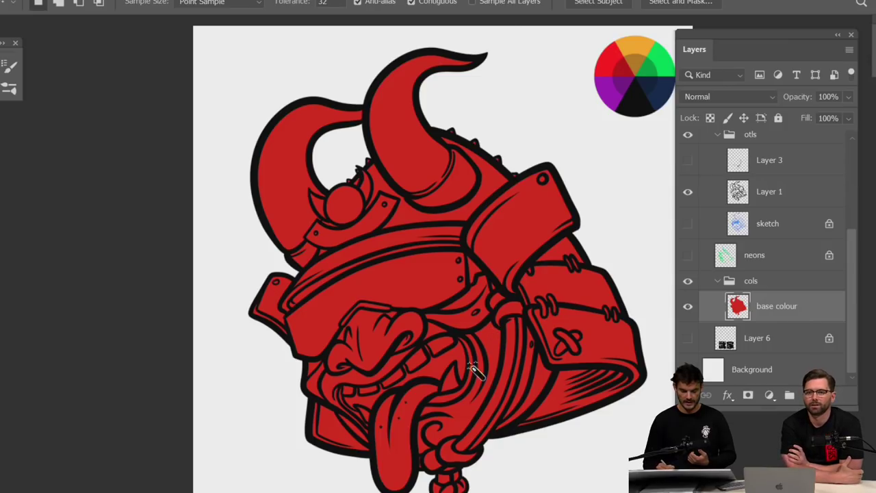
{"action": "left_click", "coordinate": [733, 318], "text": "ctrl"}
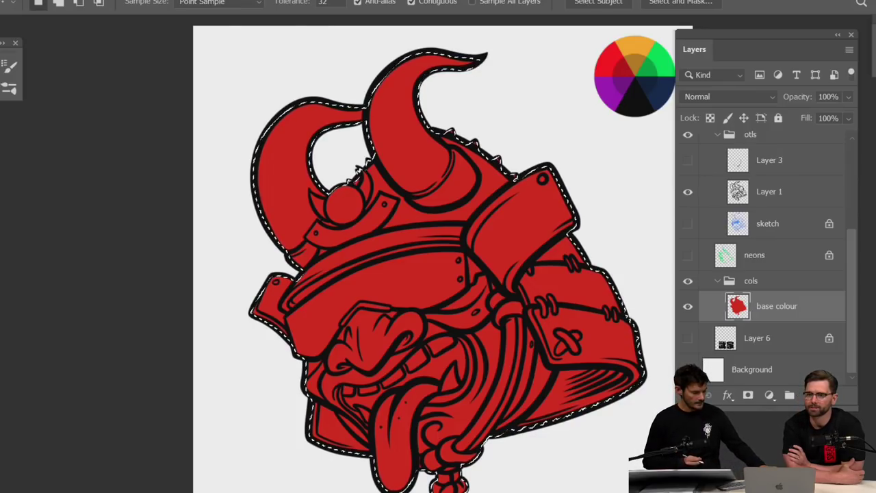
{"action": "key", "text": "ctrl+d"}
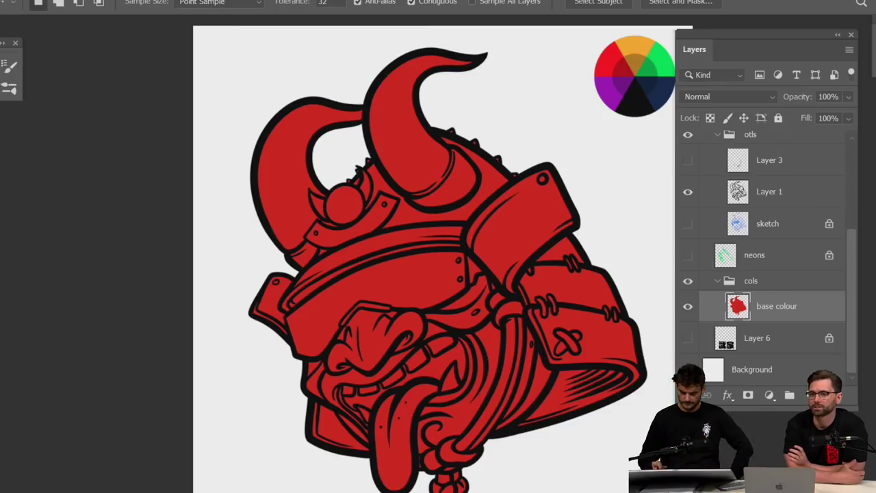
Hide the palette layer to view the red samurai head on its own, and show the palette again
{"action": "scroll", "coordinate": [552, 305], "scroll_direction": "down", "scroll_amount": 3}
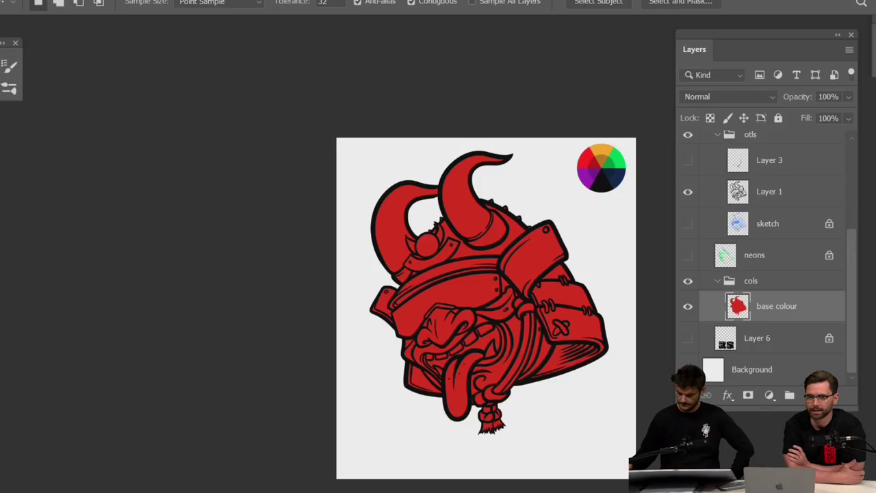
{"action": "scroll", "coordinate": [767, 260], "scroll_direction": "up", "scroll_amount": 5}
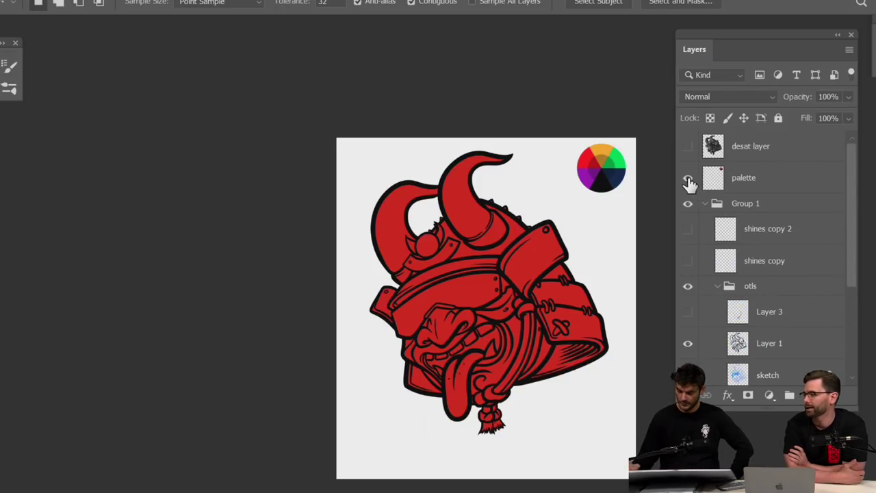
{"action": "scroll", "coordinate": [767, 260], "scroll_direction": "down", "scroll_amount": 5}
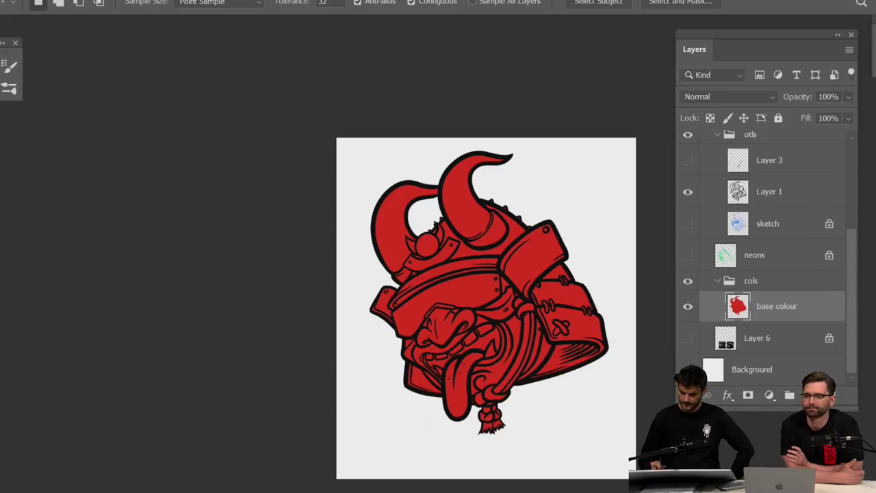
{"action": "key", "text": "ctrl+plus"}
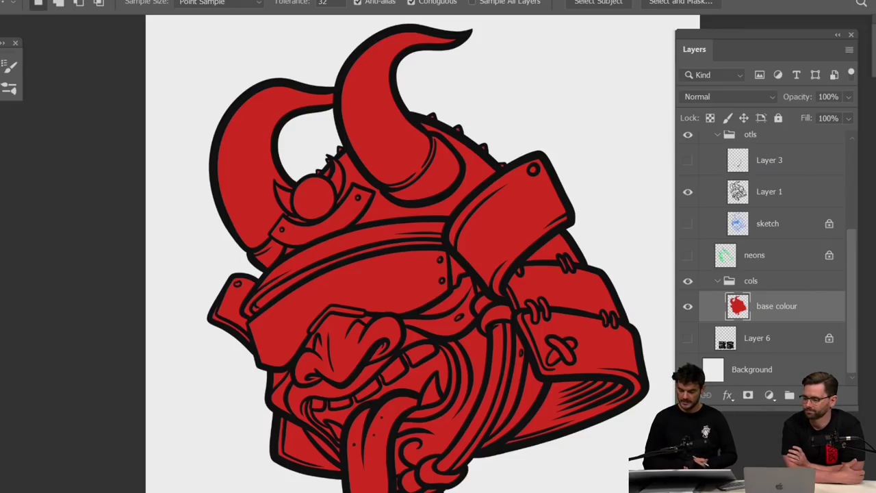
{"action": "key", "text": "ctrl+minus"}
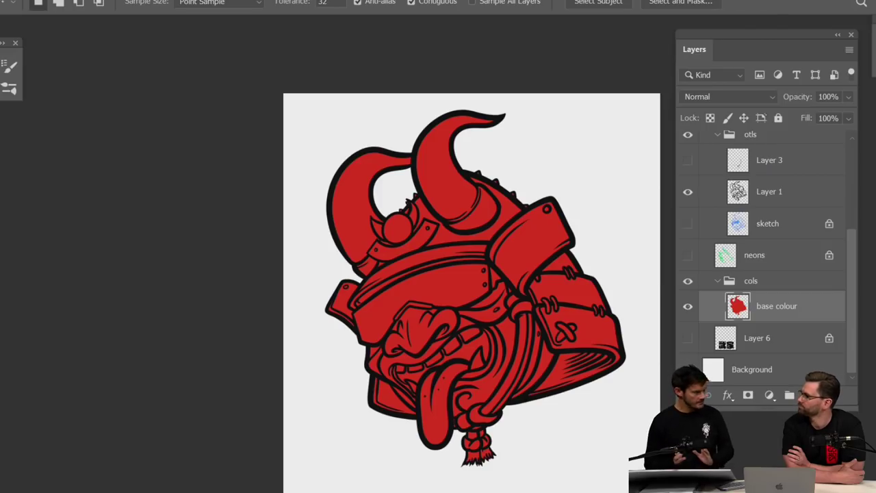
{"action": "scroll", "coordinate": [766, 260], "scroll_direction": "up", "scroll_amount": 5}
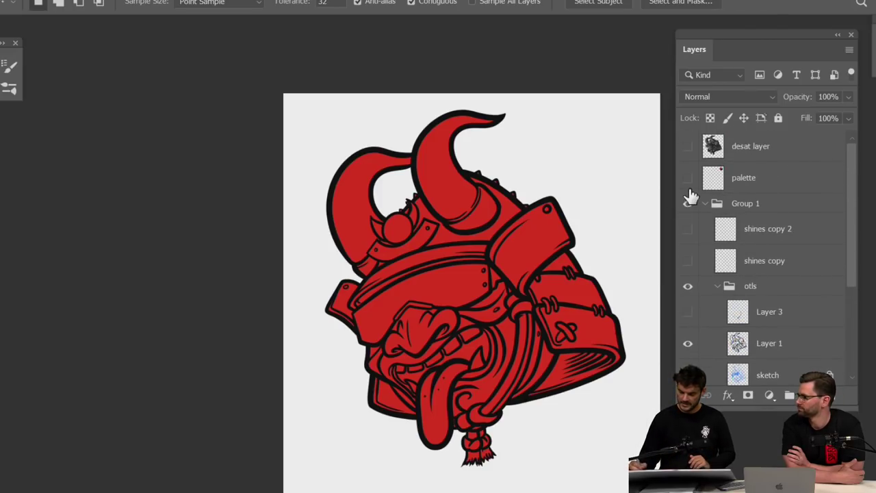
{"action": "left_click", "coordinate": [688, 177]}
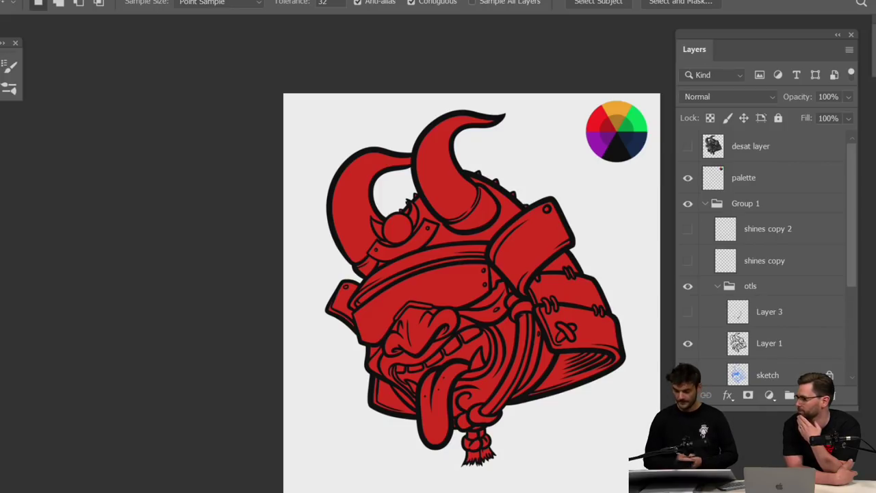
Set the foreground colour to bright yellow ffd200
{"action": "left_click_drag", "start_coordinate": [851, 228], "coordinate": [852, 306]}
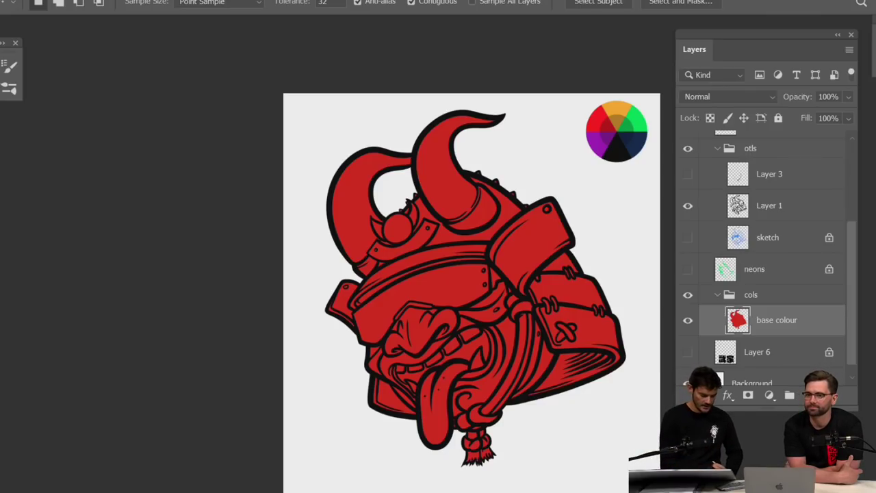
{"action": "key", "text": "n"}
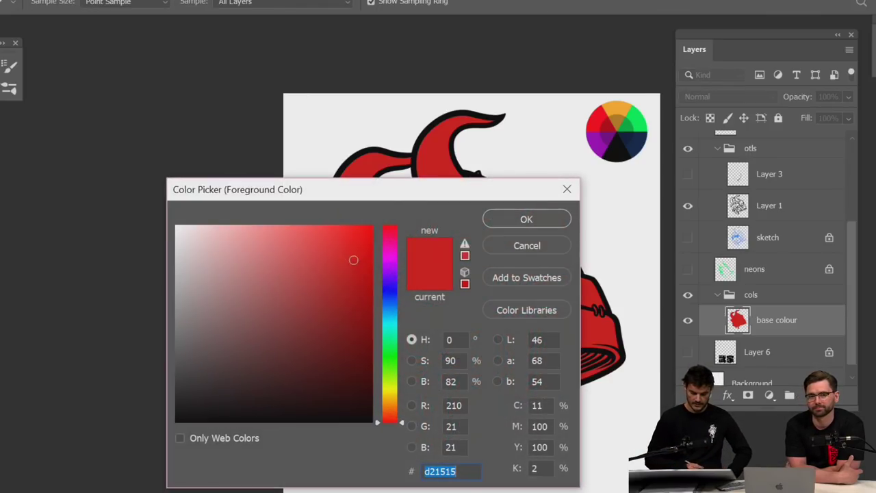
{"action": "mouse_move", "coordinate": [391, 393]}
{"action": "left_mouse_down"}
{"action": "mouse_move", "coordinate": [390, 402]}
{"action": "mouse_move", "coordinate": [390, 395]}
{"action": "left_mouse_up"}
{"action": "left_click_drag", "start_coordinate": [369, 234], "coordinate": [380, 220]}
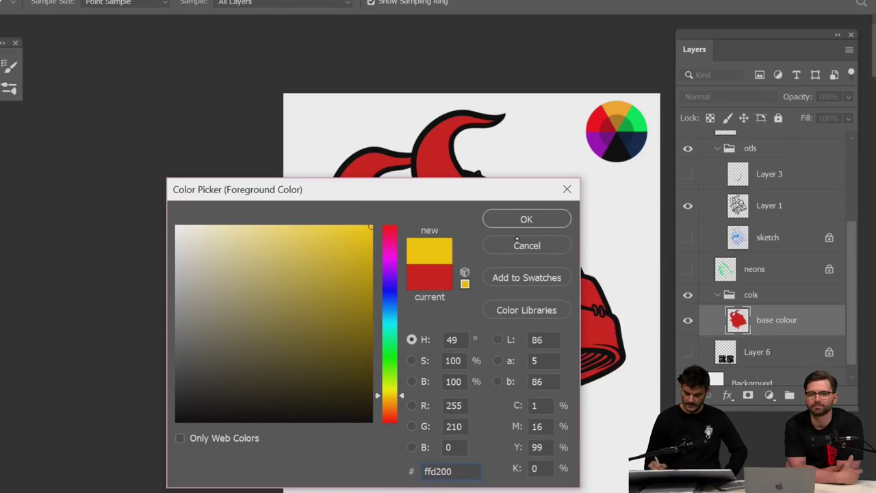
{"action": "left_click", "coordinate": [526, 219]}
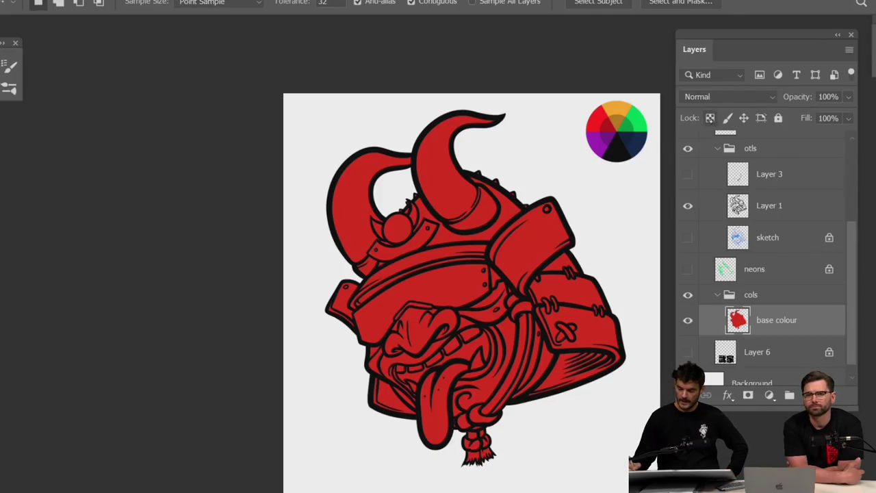
Lock the base colour layer's transparent pixels and try a yellow 125-pixel brush stroke down the neck guard, undoing the stroke
{"action": "left_click", "coordinate": [710, 118]}
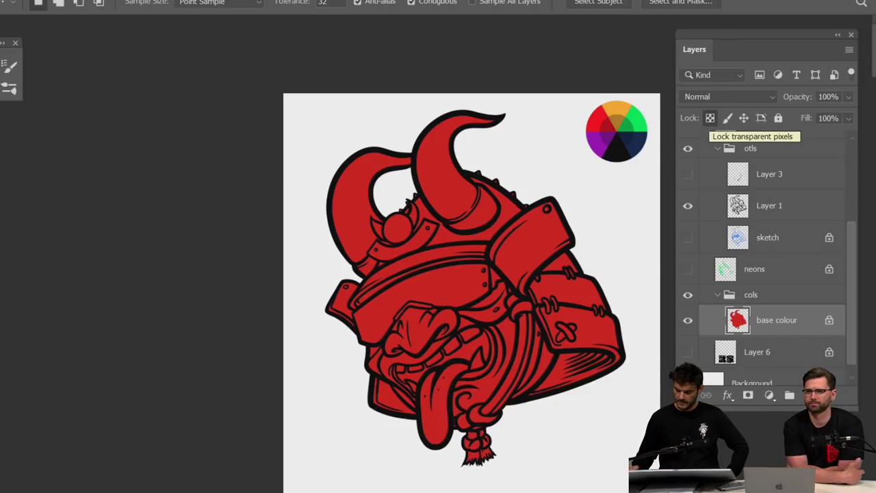
{"action": "key", "text": "b"}
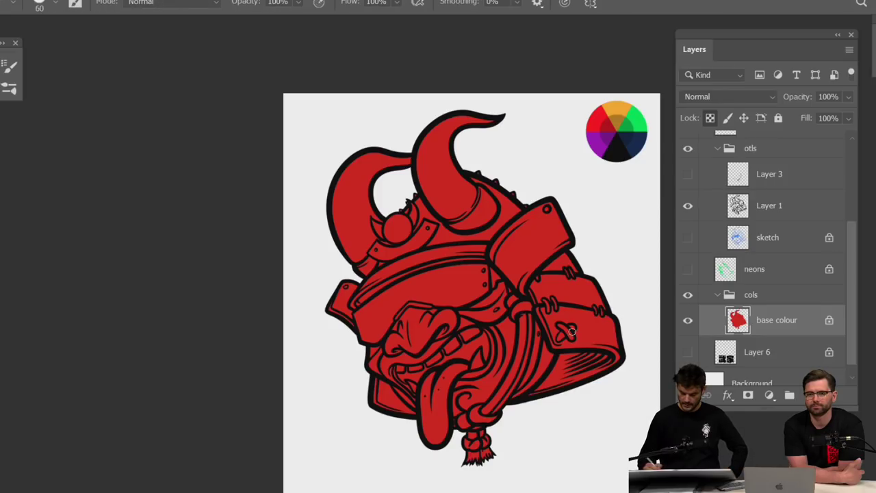
{"action": "key", "text": "bracketright"}
{"action": "key", "text": "bracketright"}
{"action": "key", "text": "bracketright"}
{"action": "key", "text": "bracketright"}
{"action": "key", "text": "bracketright"}
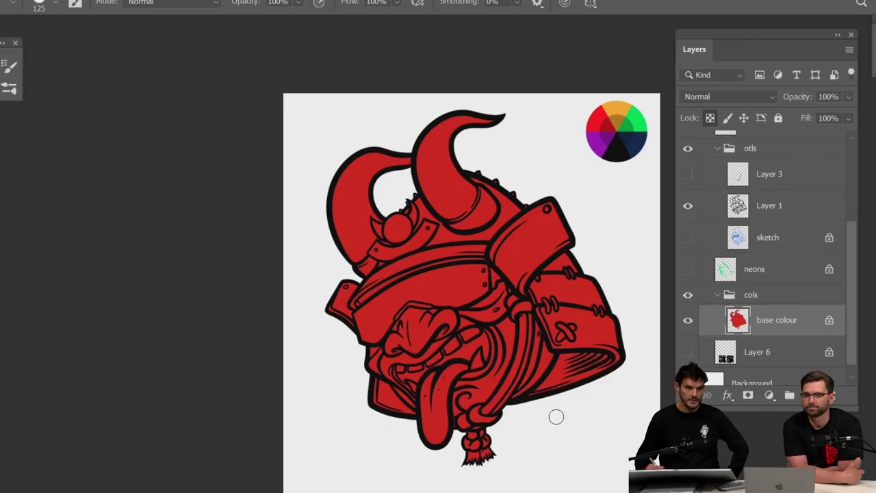
{"action": "mouse_move", "coordinate": [538, 394]}
{"action": "left_mouse_down"}
{"action": "mouse_move", "coordinate": [542, 325]}
{"action": "mouse_move", "coordinate": [573, 257]}
{"action": "left_mouse_up"}
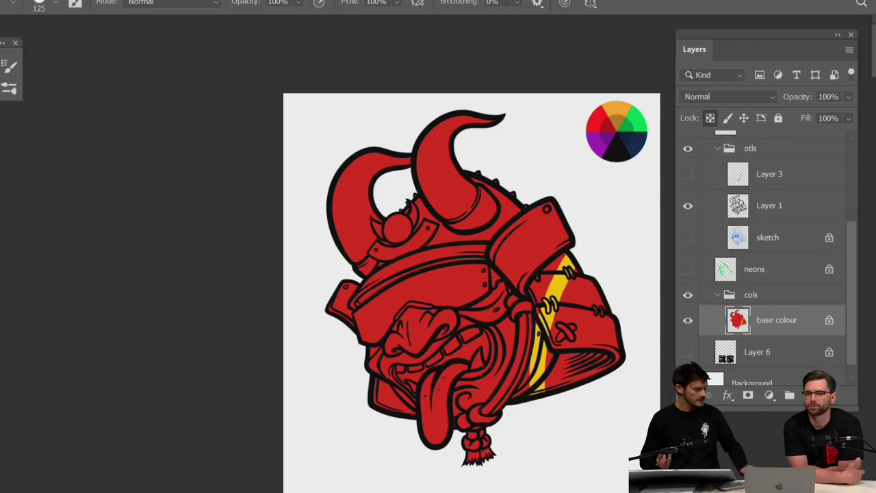
{"action": "key", "text": "ctrl+z"}
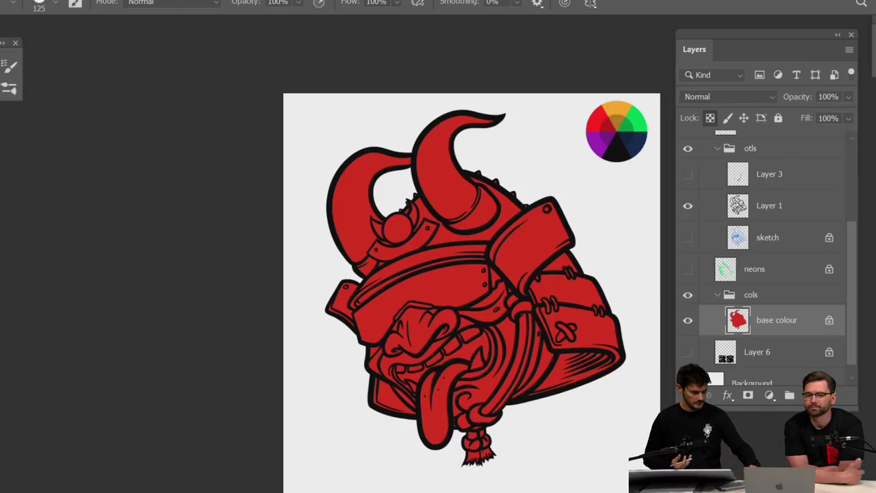
Fill the samurai silhouette with yellow, then try the same fill with transparency unlocked and undo it
{"action": "key", "text": "alt+BackSpace"}
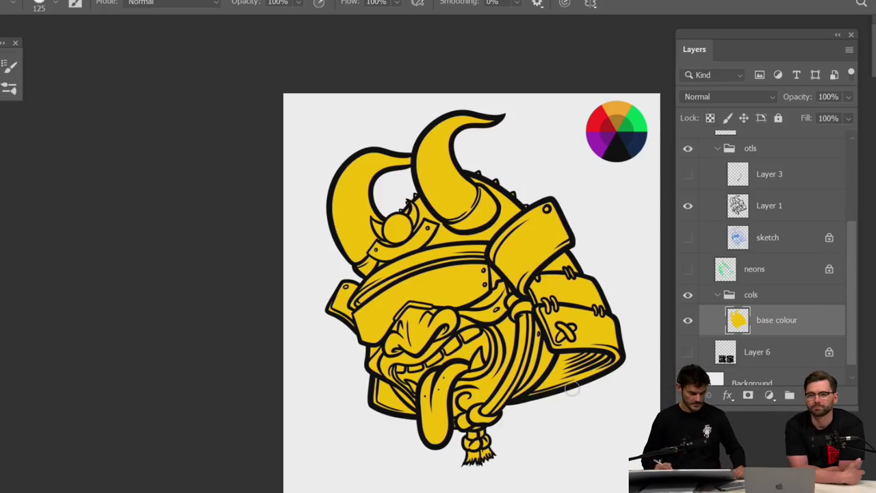
{"action": "key", "text": "alt+BackSpace"}
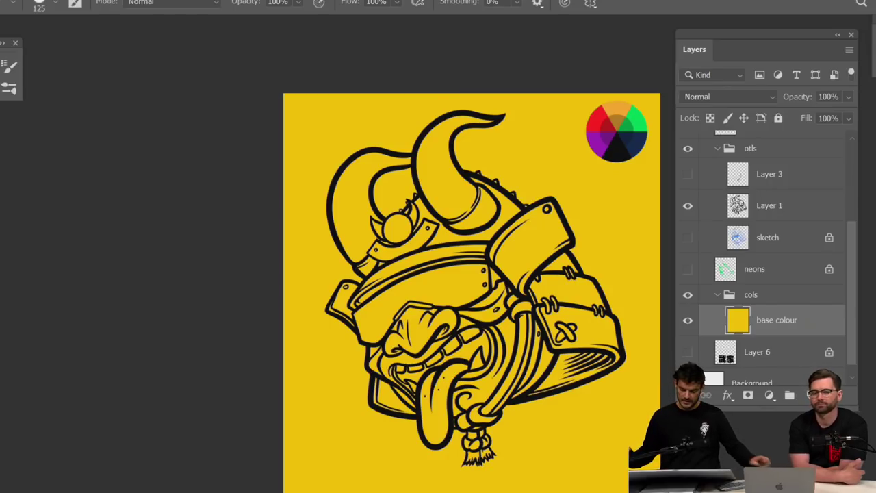
{"action": "key", "text": "ctrl+z"}
Hide the Background layer and return the base colour layer's silhouette to red
{"action": "scroll", "coordinate": [708, 373], "scroll_direction": "down", "scroll_amount": 1}
{"action": "left_click", "coordinate": [688, 369]}
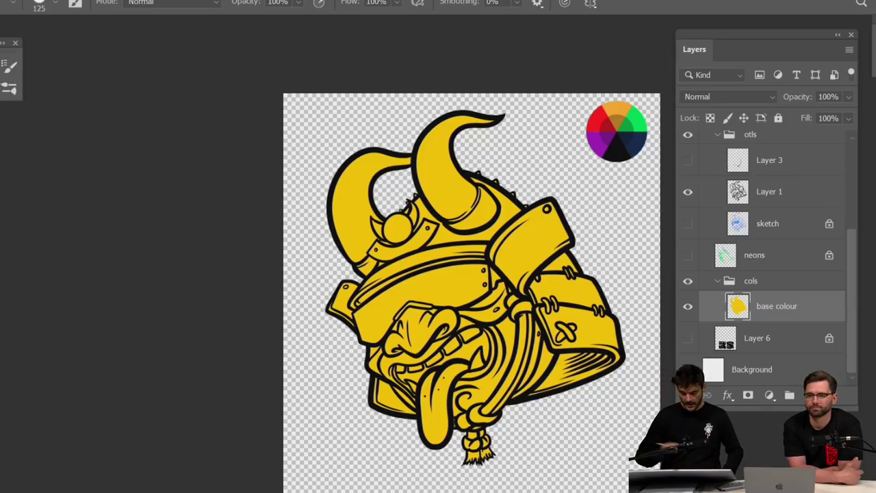
{"action": "key", "text": "slash"}
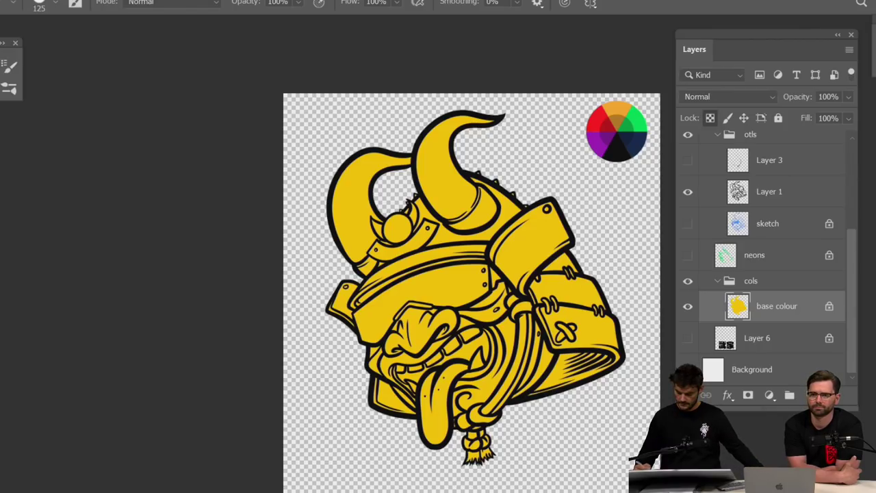
{"action": "key", "text": "alt+BackSpace"}
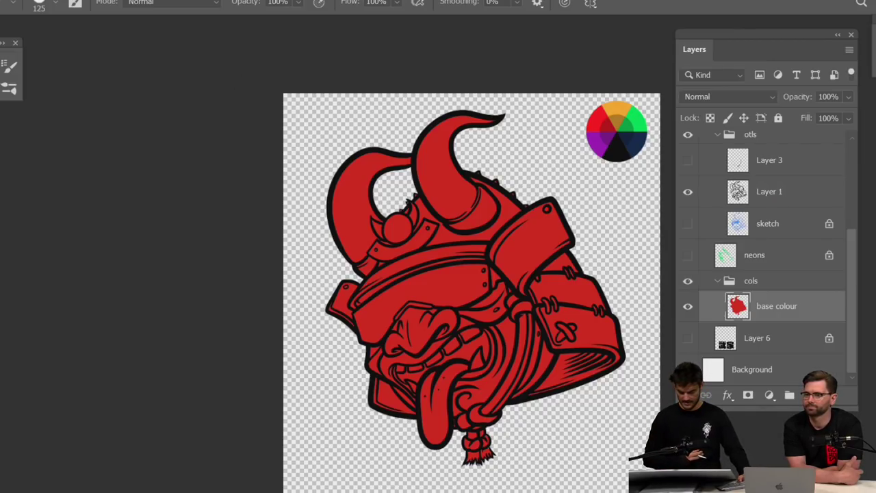
Recolour the base colour layer to golden yellow with Hue/Saturation, shifting the hue and raising the saturation and lightness
{"action": "key", "text": "ctrl+u"}
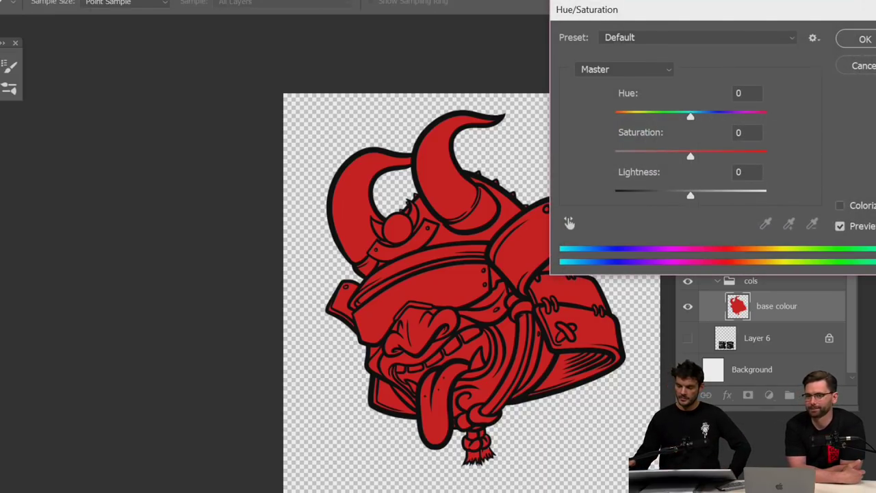
{"action": "left_click_drag", "start_coordinate": [742, 9], "coordinate": [786, 0]}
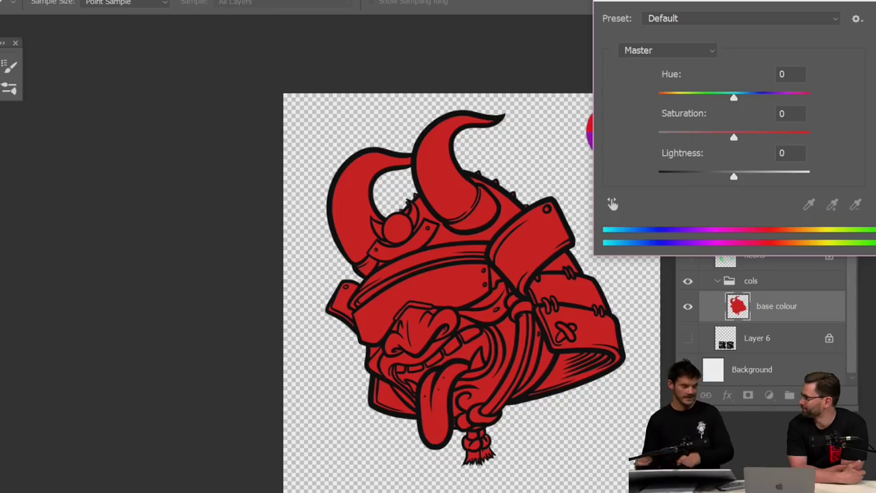
{"action": "left_click_drag", "start_coordinate": [733, 98], "coordinate": [696, 98]}
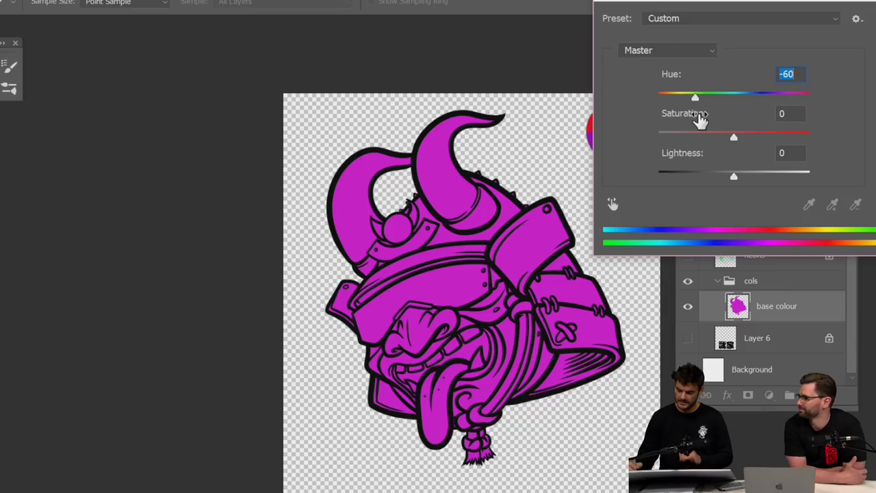
{"action": "left_click_drag", "start_coordinate": [695, 98], "coordinate": [771, 97]}
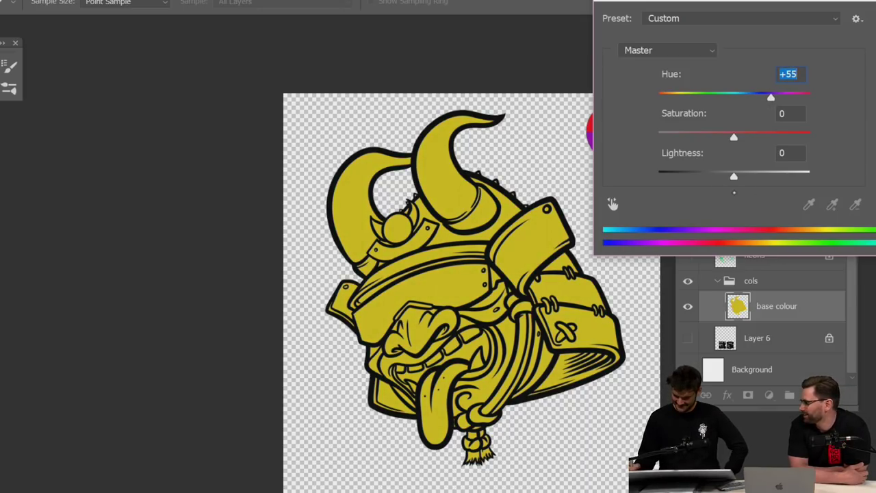
{"action": "left_click_drag", "start_coordinate": [734, 177], "coordinate": [749, 177]}
{"action": "left_click_drag", "start_coordinate": [733, 137], "coordinate": [748, 137]}
{"action": "left_click_drag", "start_coordinate": [770, 97], "coordinate": [765, 97]}
{"action": "key", "text": "Return"}
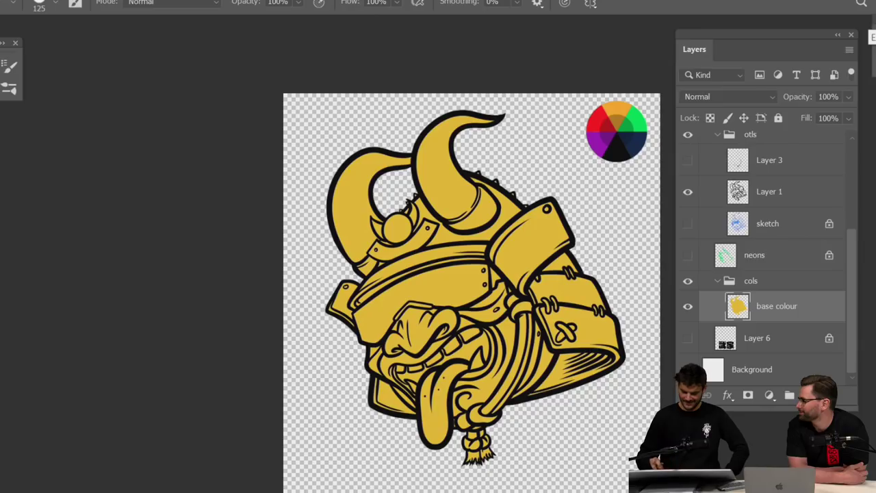
Turn the Background layer back on behind the golden samurai head
{"action": "scroll", "coordinate": [471, 293], "scroll_direction": "up", "scroll_amount": 2}
{"action": "scroll", "coordinate": [471, 293], "scroll_direction": "down", "scroll_amount": 3}
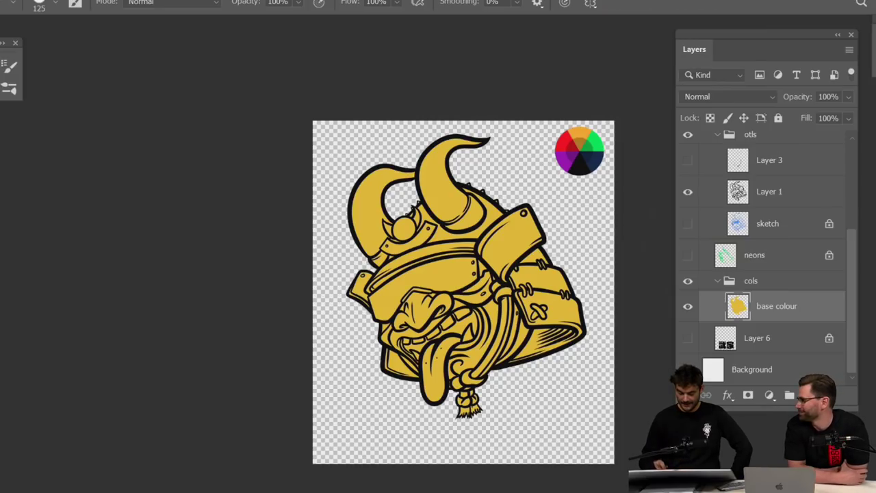
{"action": "scroll", "coordinate": [474, 280], "scroll_direction": "up", "scroll_amount": 4}
{"action": "scroll", "coordinate": [475, 280], "scroll_direction": "down", "scroll_amount": 3}
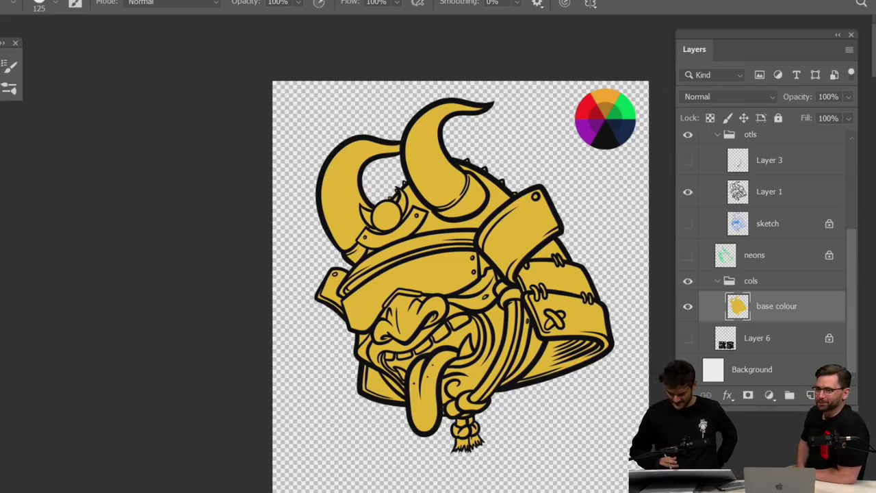
{"action": "left_click", "coordinate": [687, 369]}
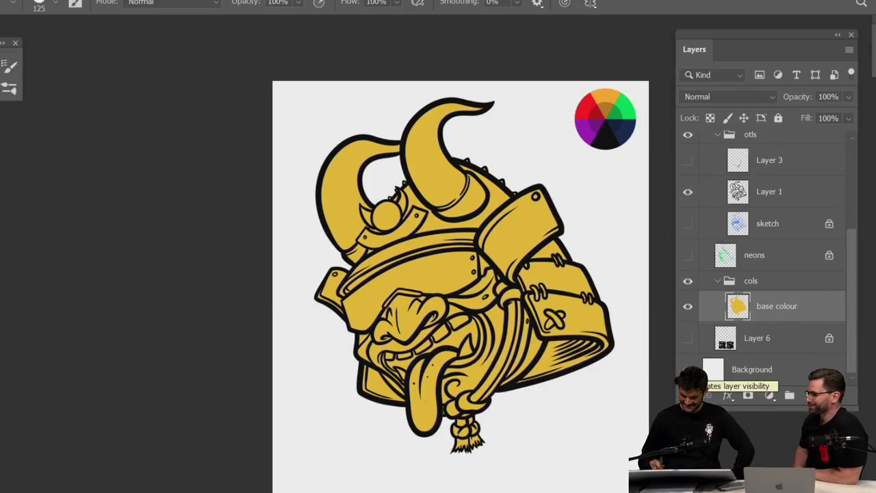
{"action": "scroll", "coordinate": [584, 254], "scroll_direction": "up", "scroll_amount": 5}
{"action": "scroll", "coordinate": [583, 255], "scroll_direction": "down", "scroll_amount": 4}
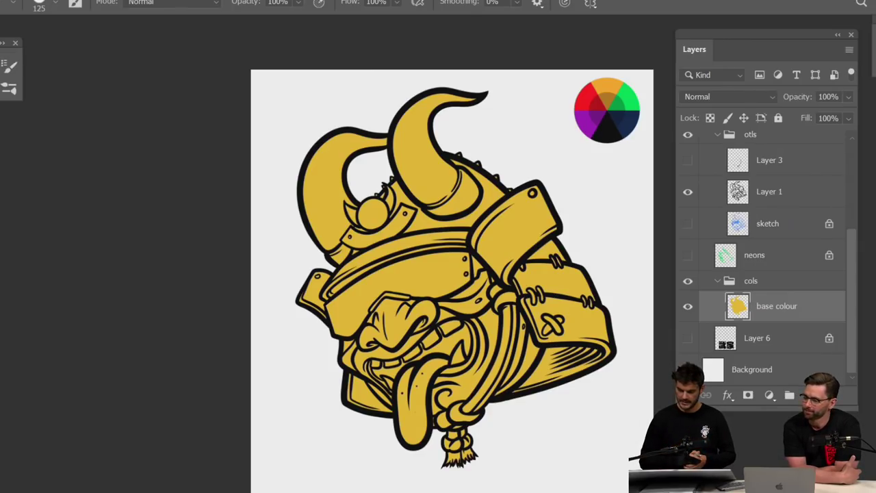
Open Oni Busta mono.psd from the livestream folder and look closely at the purple figure and neon lettering
{"action": "key", "text": "f"}
{"action": "key", "text": "f"}
{"action": "key", "text": "alt+Tab"}
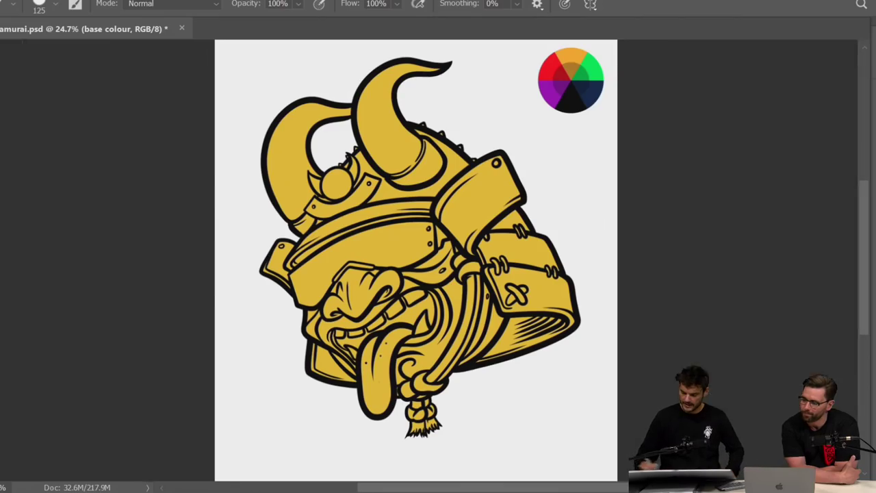
{"action": "left_click", "coordinate": [623, 191]}
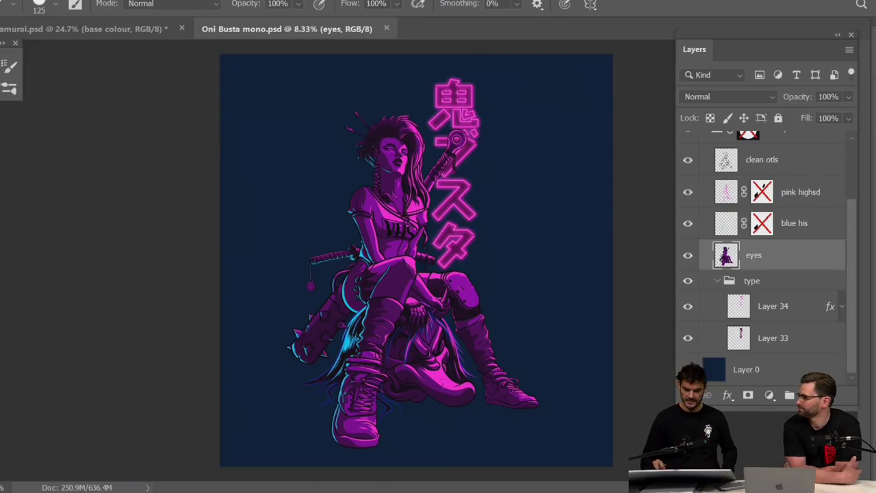
{"action": "scroll", "coordinate": [427, 257], "scroll_direction": "up", "scroll_amount": 5}
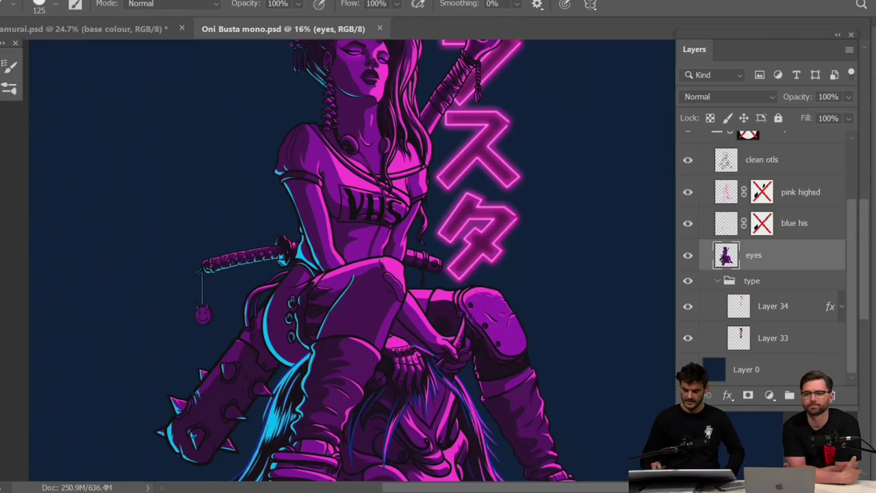
{"action": "left_click_drag", "start_coordinate": [428, 257], "coordinate": [368, 280]}
{"action": "scroll", "coordinate": [349, 260], "scroll_direction": "up", "scroll_amount": 4}
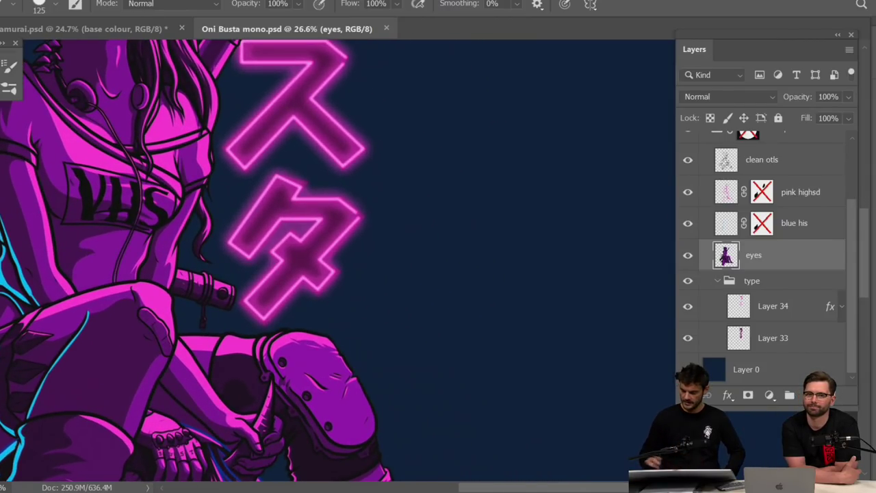
Recolour the navy background Layer 0 with the dark blue-grey 101216 and view the whole artwork against it
{"action": "left_click", "coordinate": [746, 369]}
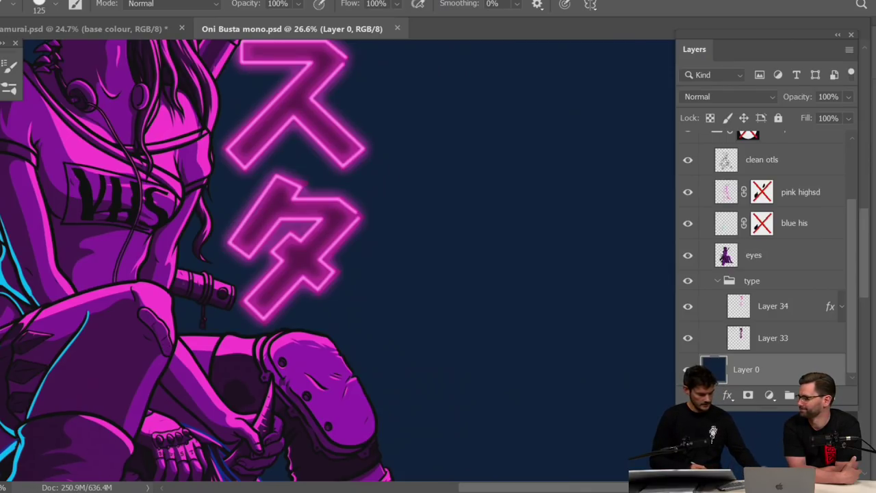
{"action": "key", "text": "f"}
{"action": "key", "text": "n"}
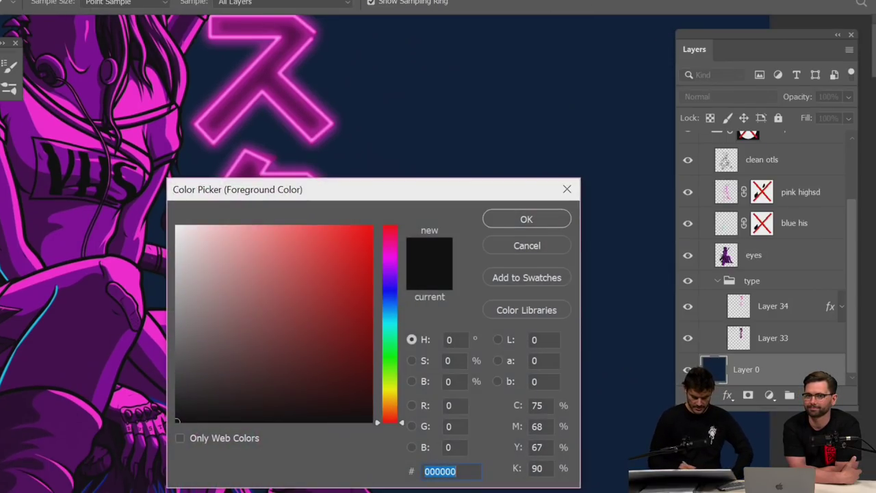
{"action": "left_click_drag", "start_coordinate": [397, 185], "coordinate": [430, 163]}
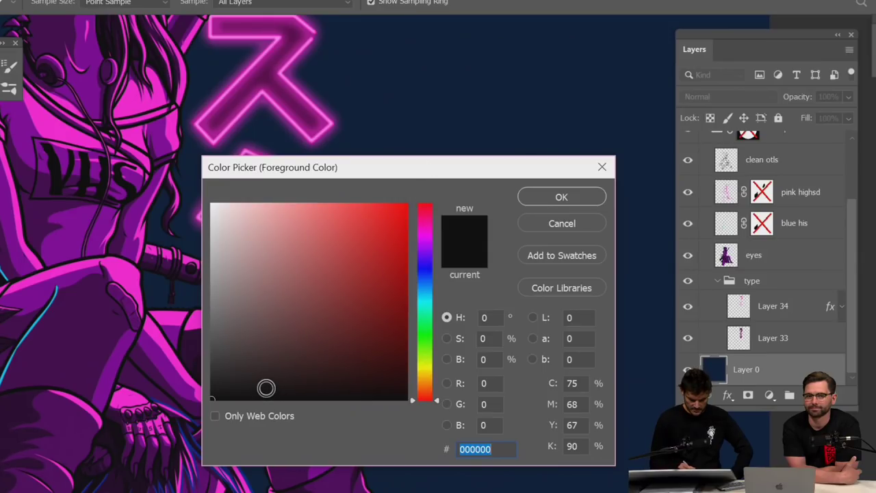
{"action": "left_click", "coordinate": [264, 384]}
{"action": "left_click", "coordinate": [264, 383]}
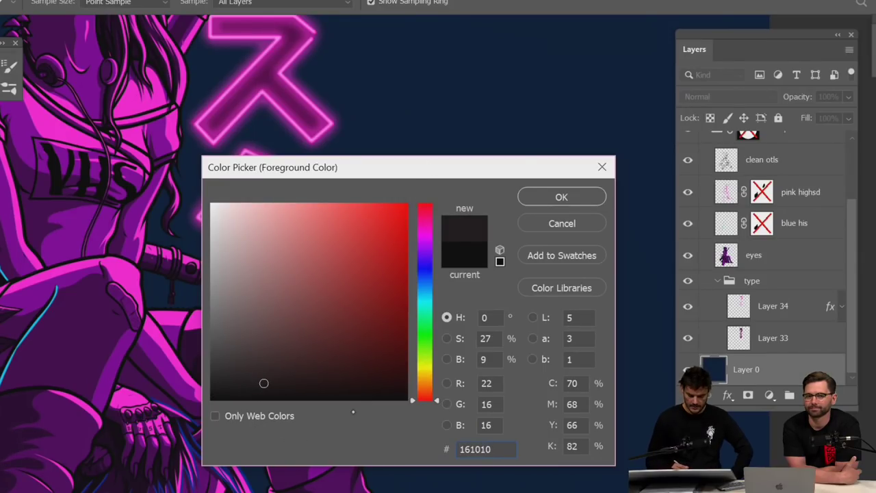
{"action": "left_click", "coordinate": [425, 277]}
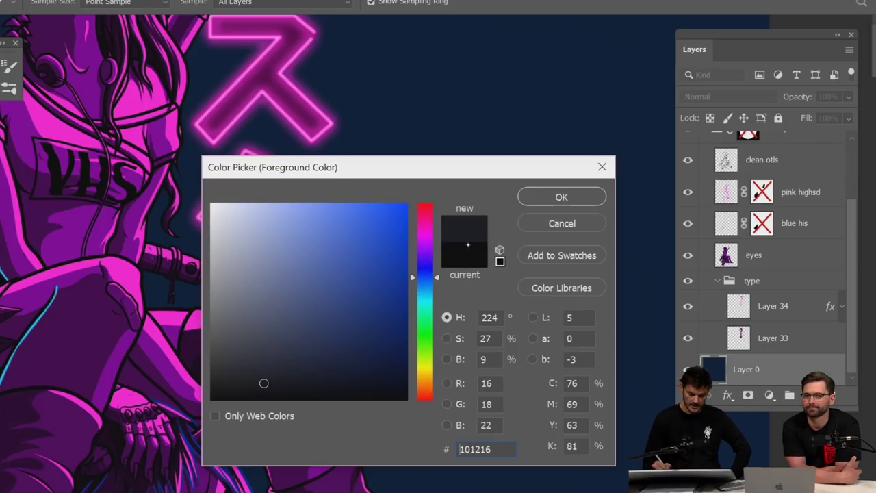
{"action": "left_click", "coordinate": [562, 223]}
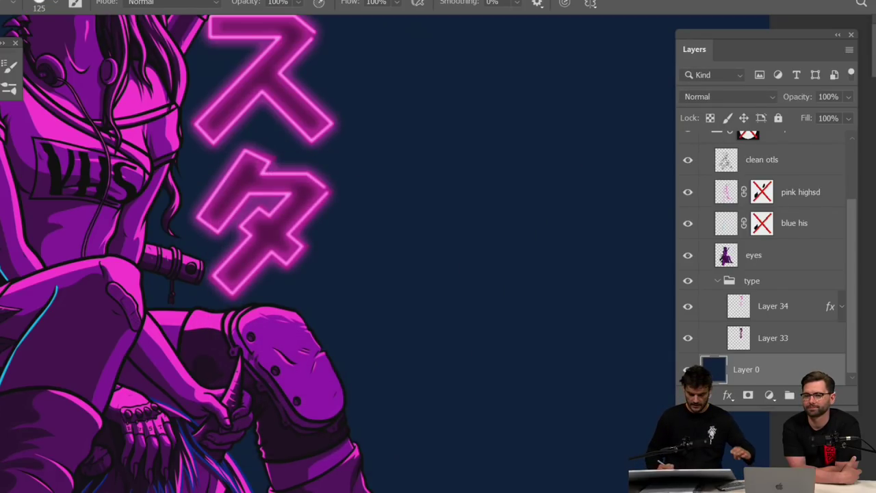
{"action": "key", "text": "ctrl+0"}
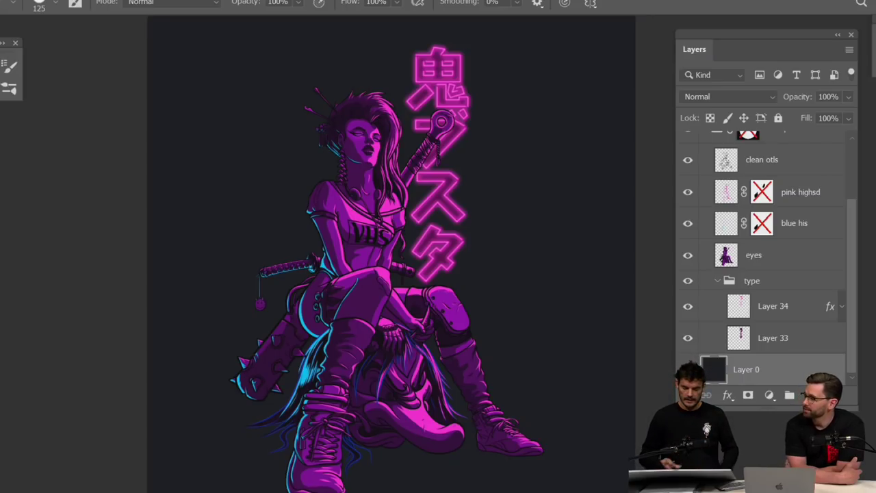
{"action": "key", "text": "ctrl+minus"}
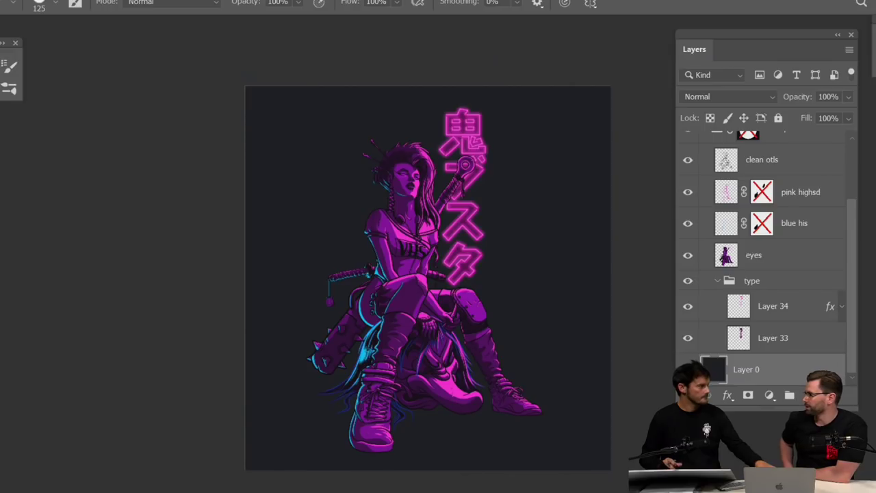
Close Oni Busta mono.psd without saving, and open lighting theory.psd from the livestream folder
{"action": "key", "text": "ctrl+w"}
{"action": "key", "text": "n"}
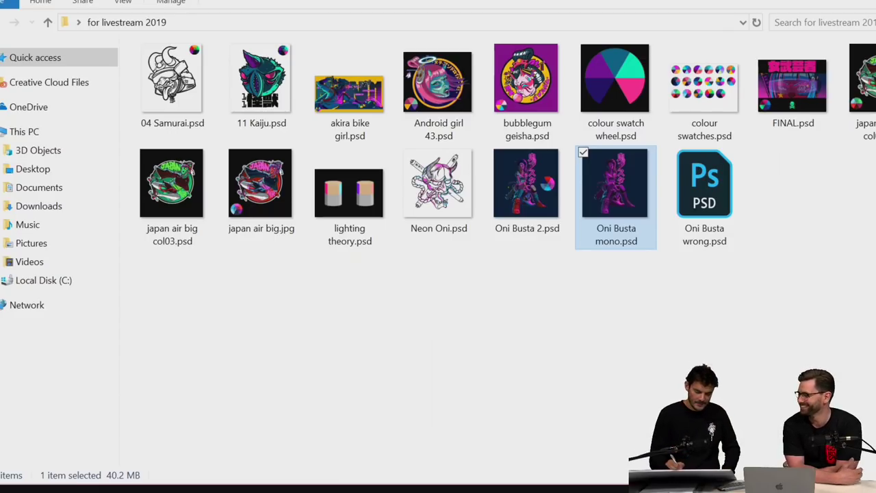
{"action": "double_click", "coordinate": [349, 196]}
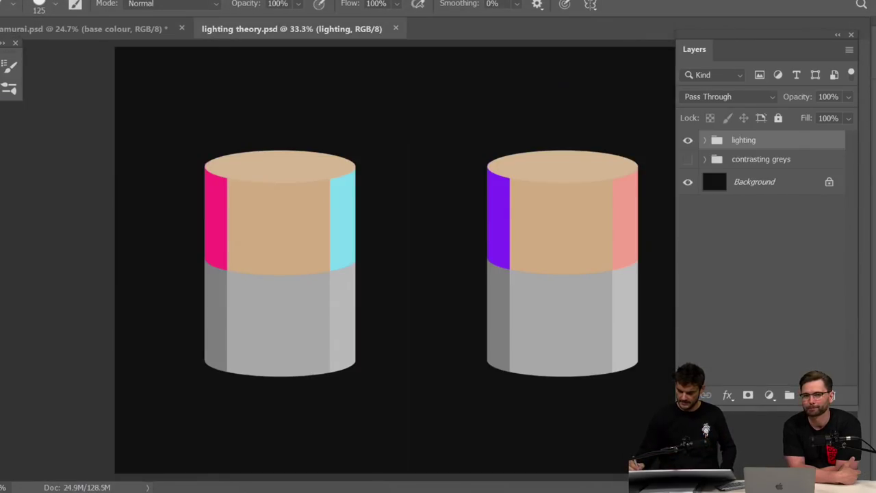
Hide the lighting group and show the contrasting greys group to compare the grey squares on red
{"action": "left_click", "coordinate": [687, 139]}
{"action": "left_click", "coordinate": [688, 159]}
{"action": "scroll", "coordinate": [431, 235], "scroll_direction": "up", "scroll_amount": 5}
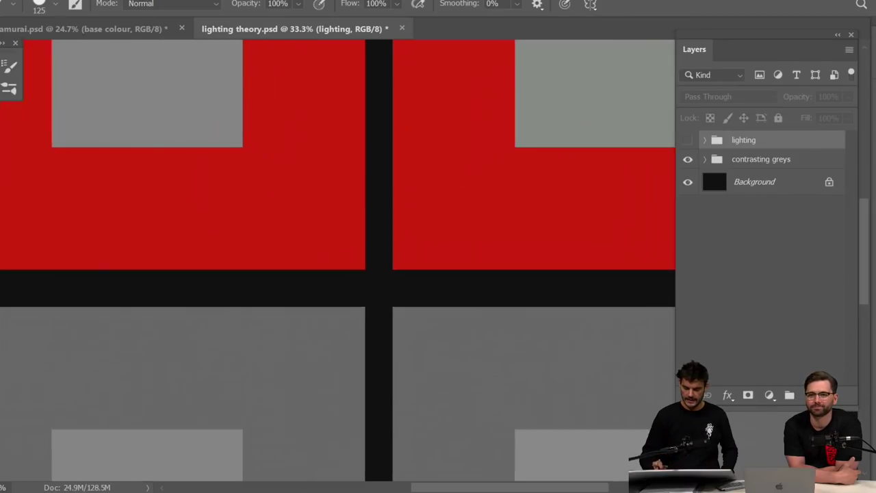
{"action": "scroll", "coordinate": [431, 261], "scroll_direction": "down", "scroll_amount": 3}
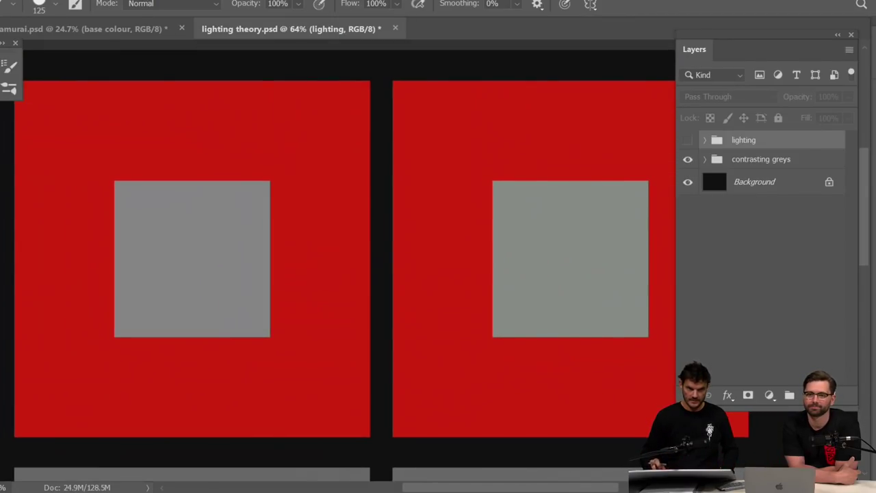
Compare the two grey squares on red full screen, looking closely at the greenish grey one, and return to the normal workspace
{"action": "scroll", "coordinate": [610, 254], "scroll_direction": "down", "scroll_amount": 1}
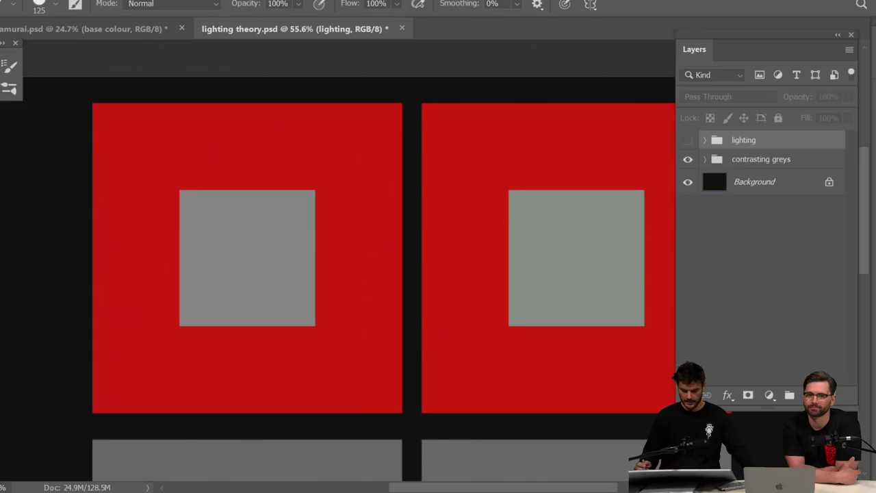
{"action": "key", "text": "f"}
{"action": "key", "text": "f"}
{"action": "scroll", "coordinate": [381, 186], "scroll_direction": "up", "scroll_amount": 5}
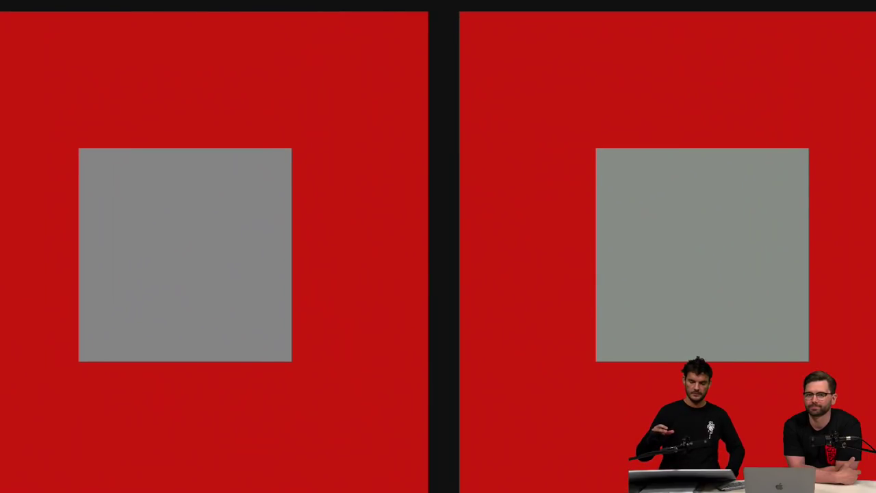
{"action": "scroll", "coordinate": [438, 246], "scroll_direction": "left", "scroll_amount": 2}
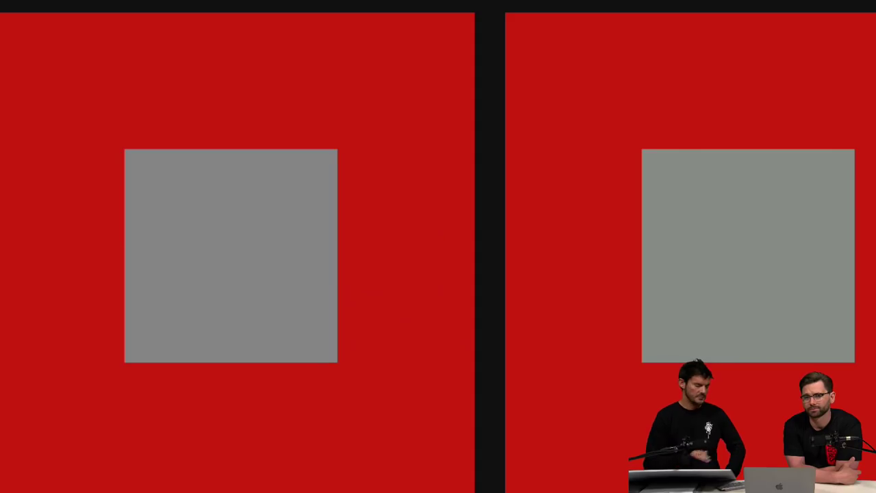
{"action": "scroll", "coordinate": [438, 246], "scroll_direction": "right", "scroll_amount": 5}
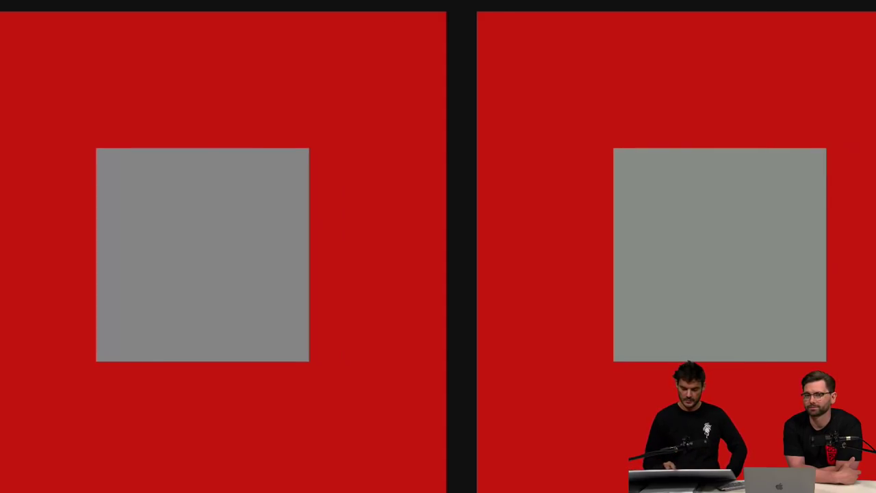
{"action": "scroll", "coordinate": [512, 233], "scroll_direction": "up", "scroll_amount": 3}
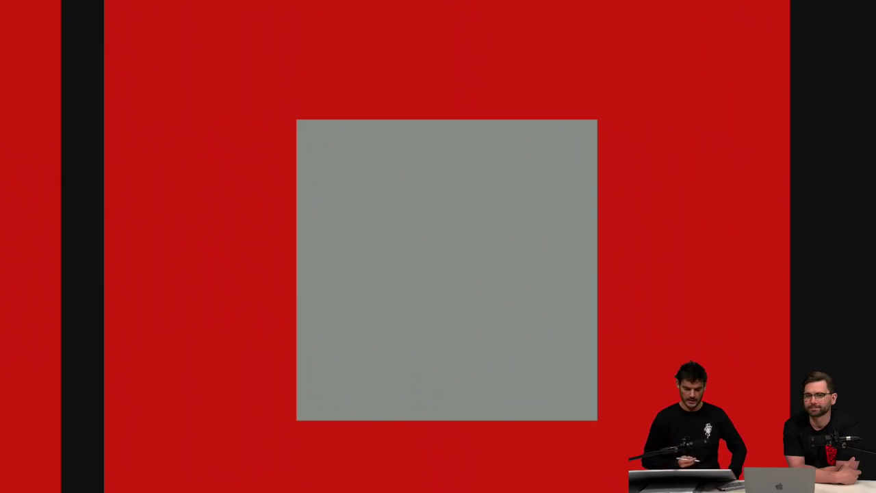
{"action": "key", "text": "f"}
{"action": "key", "text": "f"}
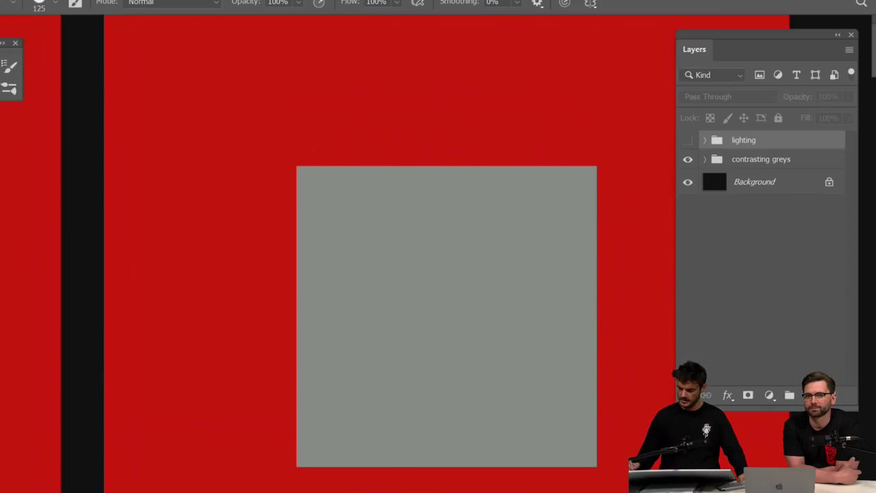
Expand the contrasting greys group and show the Color Balance settings for the greenish square on Layer 1 copy 2
{"action": "left_click", "coordinate": [712, 161]}
{"action": "left_click", "coordinate": [705, 158]}
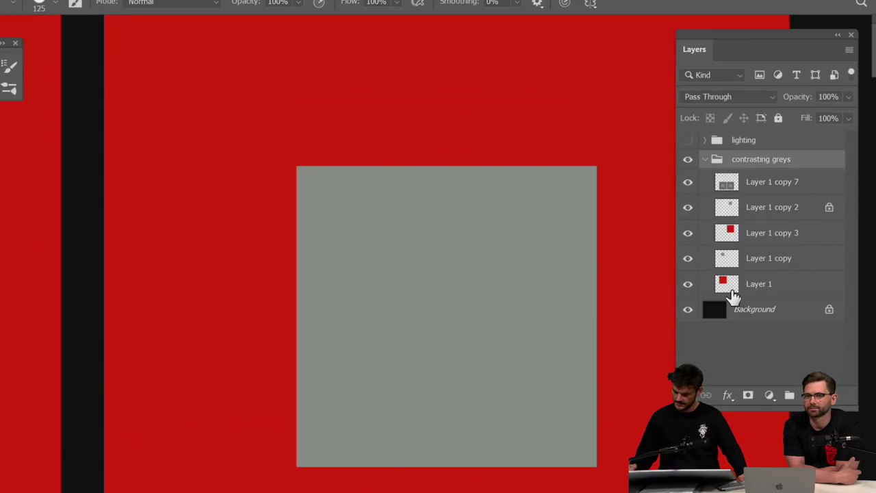
{"action": "left_click", "coordinate": [688, 208]}
{"action": "left_click", "coordinate": [688, 208]}
{"action": "left_click", "coordinate": [753, 208]}
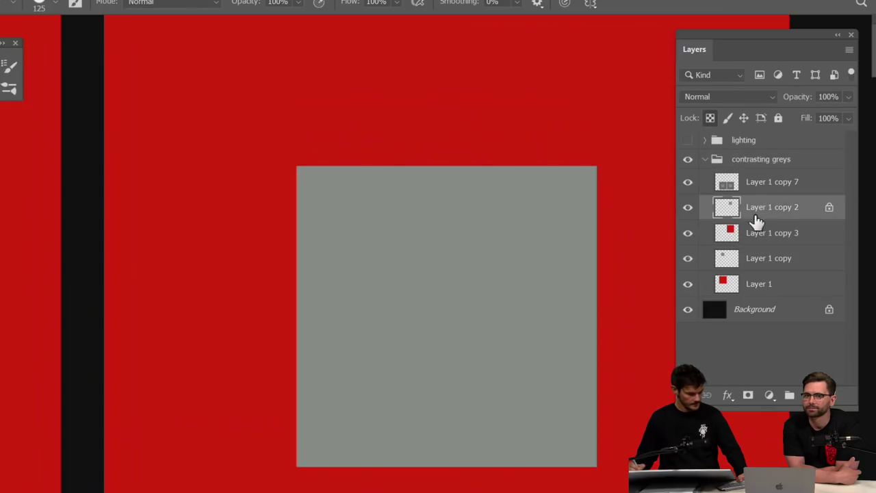
{"action": "key", "text": "ctrl+b"}
{"action": "left_click_drag", "start_coordinate": [519, 58], "coordinate": [750, 0]}
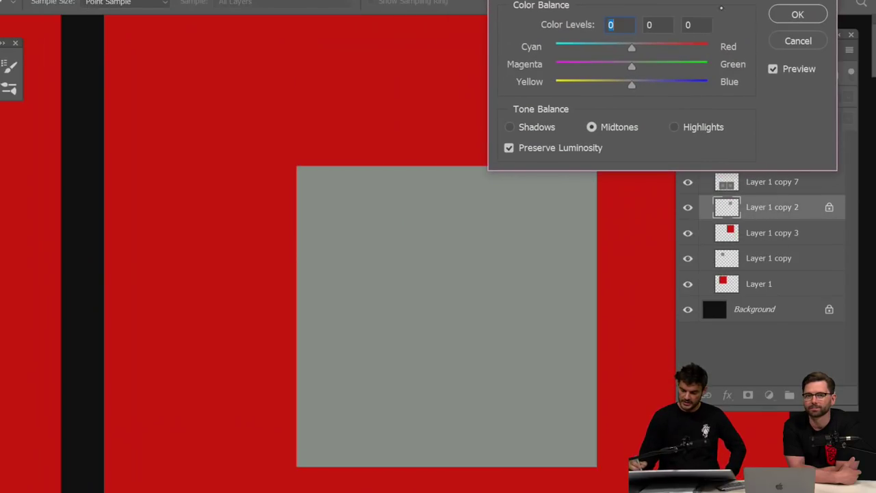
{"action": "mouse_move", "coordinate": [632, 65]}
{"action": "left_mouse_down"}
{"action": "mouse_move", "coordinate": [687, 65]}
{"action": "mouse_move", "coordinate": [620, 68]}
{"action": "mouse_move", "coordinate": [644, 68]}
{"action": "mouse_move", "coordinate": [634, 68]}
{"action": "left_mouse_up"}
{"action": "key", "text": "Return"}
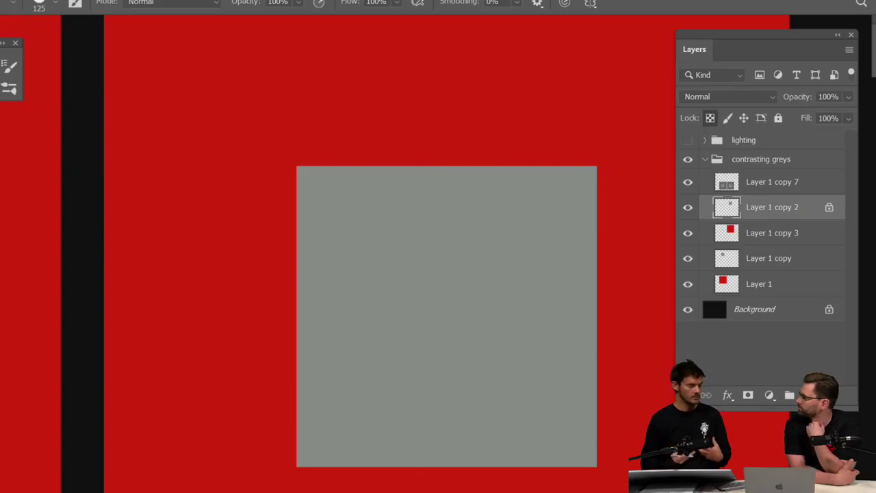
Compare the two light grey squares on darker grey below the red panels to examine how the surrounding colour affects them
{"action": "scroll", "coordinate": [611, 260], "scroll_direction": "down", "scroll_amount": 5}
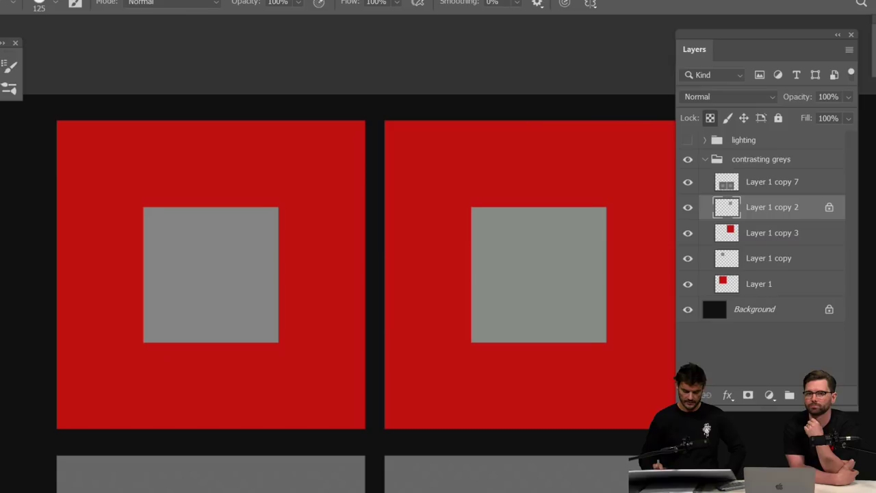
{"action": "left_click_drag", "start_coordinate": [479, 424], "coordinate": [451, 158]}
{"action": "scroll", "coordinate": [460, 342], "scroll_direction": "up", "scroll_amount": 3}
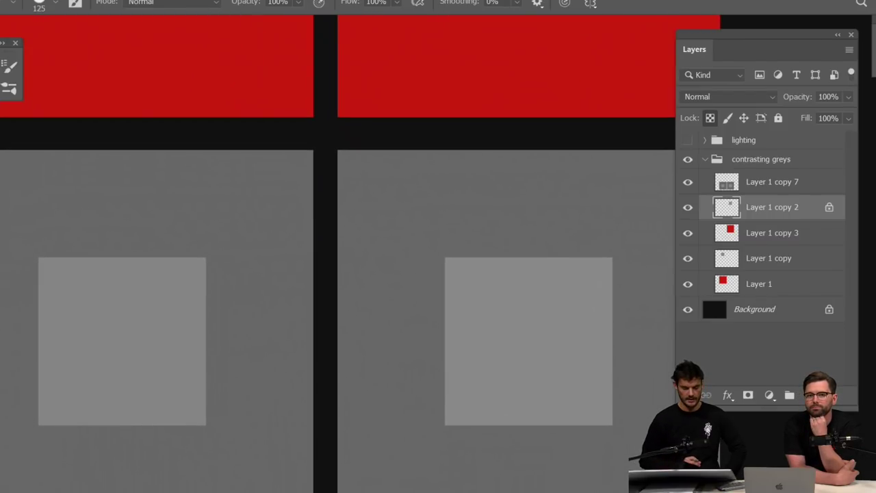
{"action": "left_click_drag", "start_coordinate": [461, 342], "coordinate": [505, 338]}
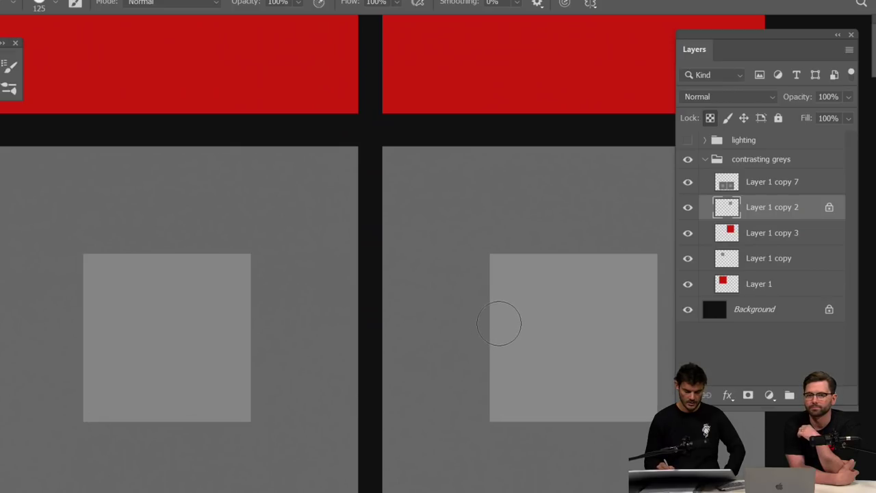
{"action": "key", "text": "v"}
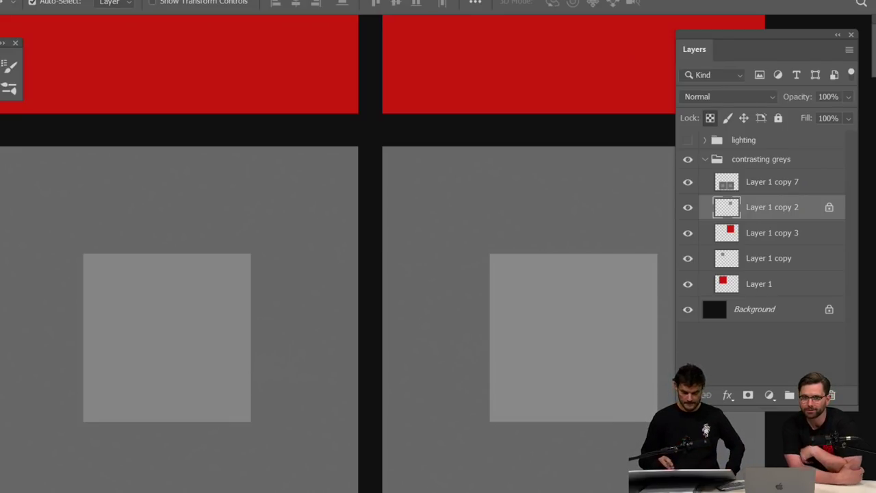
{"action": "scroll", "coordinate": [492, 347], "scroll_direction": "up", "scroll_amount": 3}
{"action": "scroll", "coordinate": [337, 253], "scroll_direction": "left", "scroll_amount": 1}
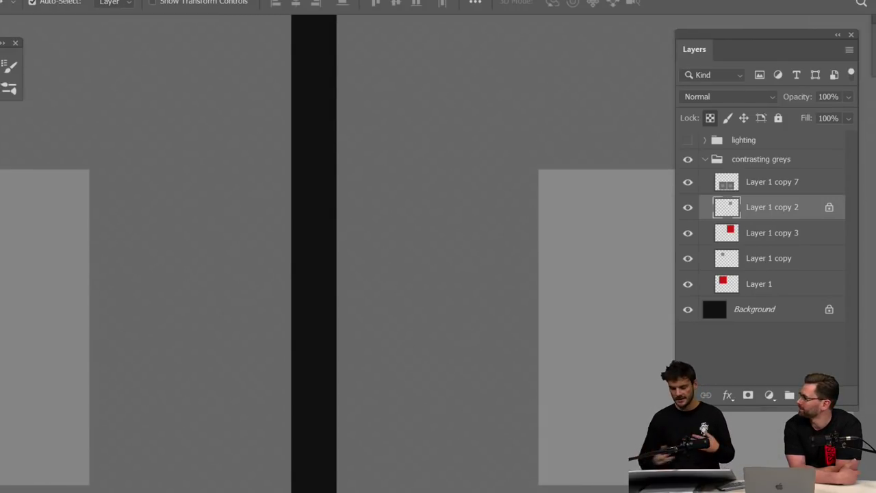
{"action": "scroll", "coordinate": [438, 313], "scroll_direction": "left", "scroll_amount": 2}
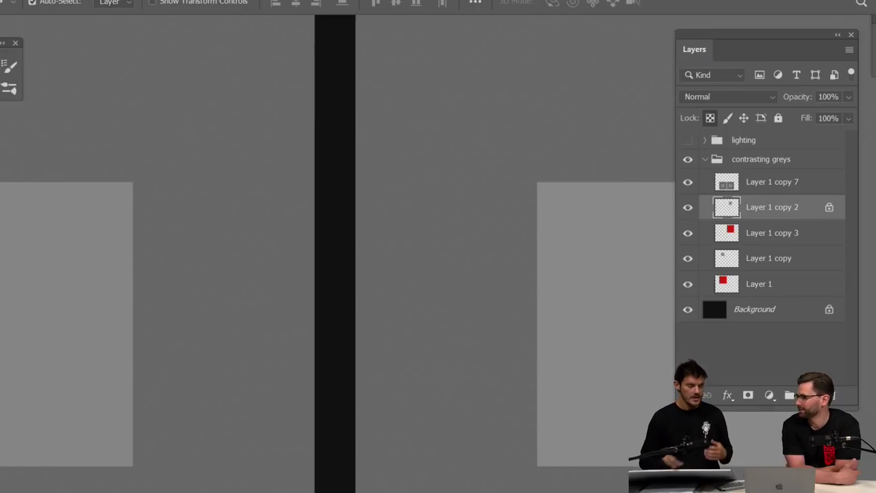
{"action": "scroll", "coordinate": [438, 313], "scroll_direction": "down", "scroll_amount": 1}
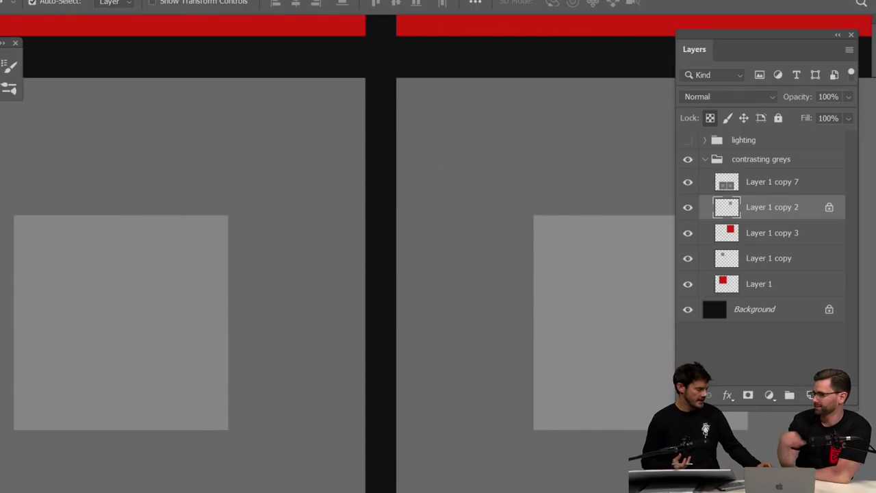
Close lighting theory.psd without saving and return to the samurai artwork
{"action": "left_click", "coordinate": [318, 2]}
{"action": "key", "text": "Escape"}
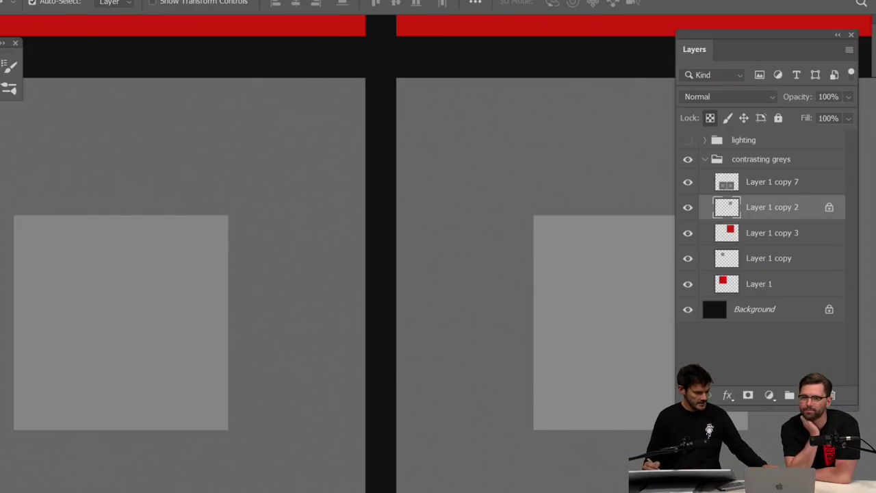
{"action": "key", "text": "ctrl+w"}
{"action": "key", "text": "n"}
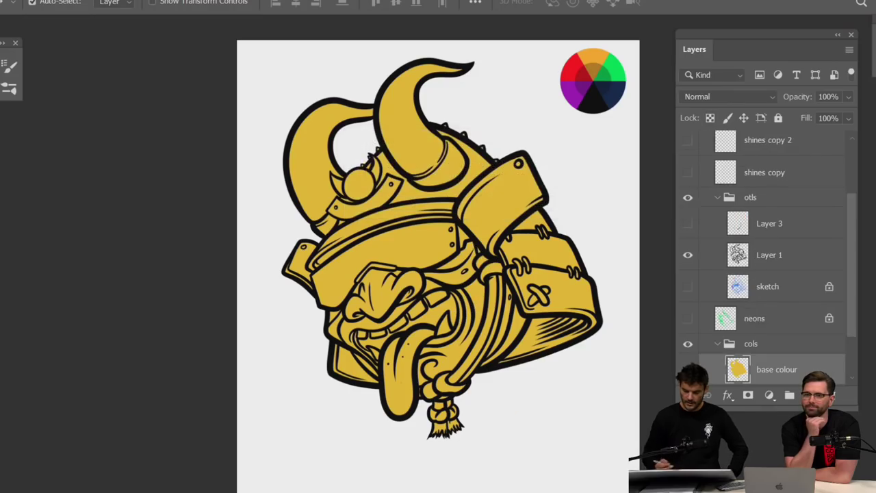
Fill the samurai's Background layer with black 000000
{"action": "scroll", "coordinate": [543, 227], "scroll_direction": "up", "scroll_amount": 3}
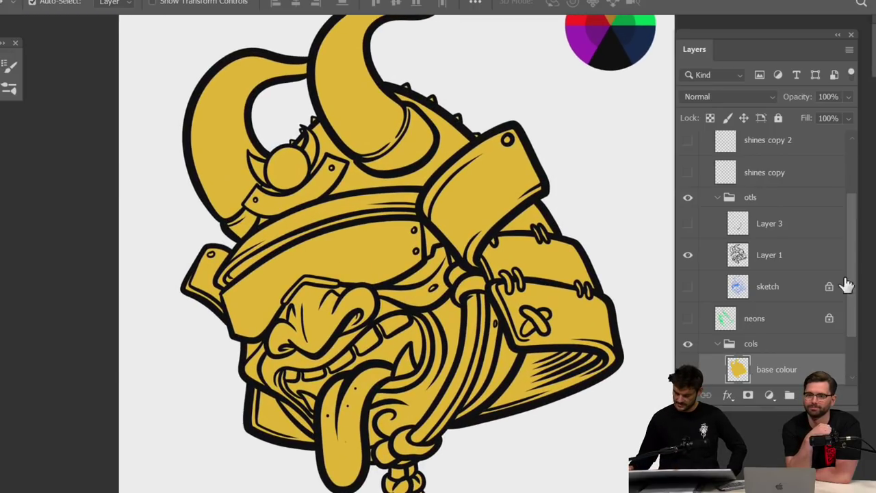
{"action": "left_click_drag", "start_coordinate": [849, 284], "coordinate": [849, 372]}
{"action": "left_click", "coordinate": [753, 374]}
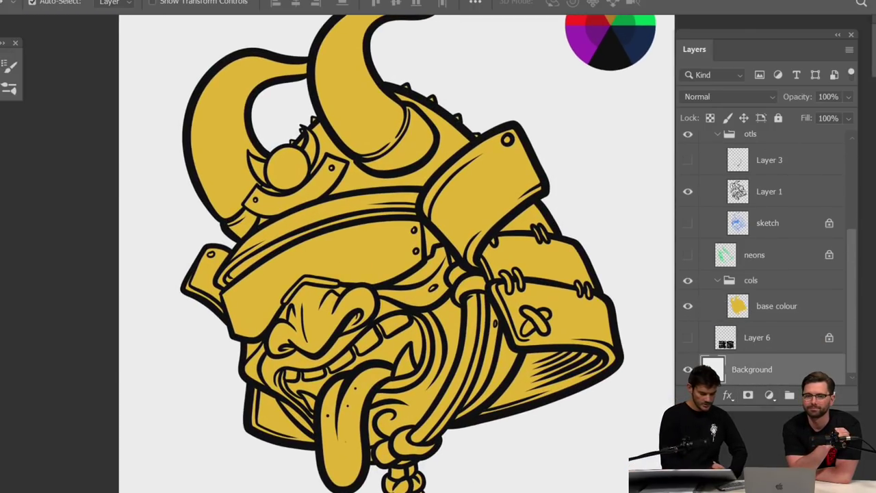
{"action": "type", "text": "n"}
{"action": "type", "text": "000000"}
{"action": "key", "text": "Return"}
{"action": "key", "text": "v"}
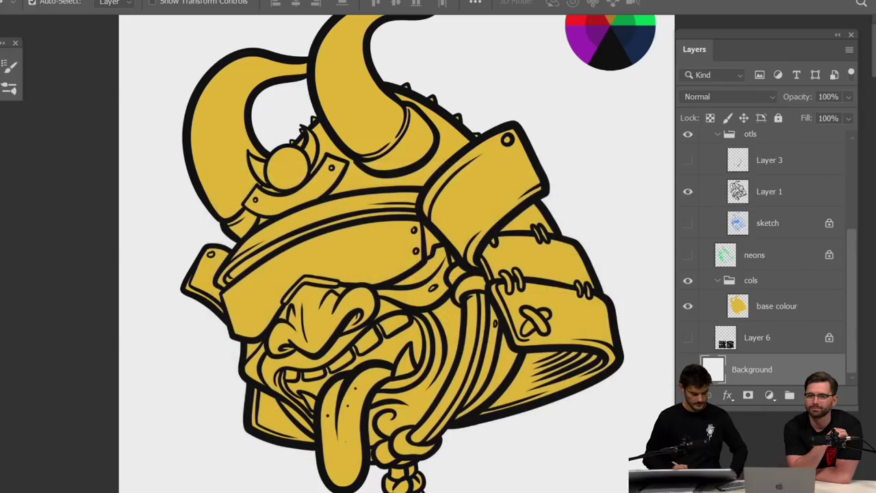
{"action": "key", "text": "alt+BackSpace"}
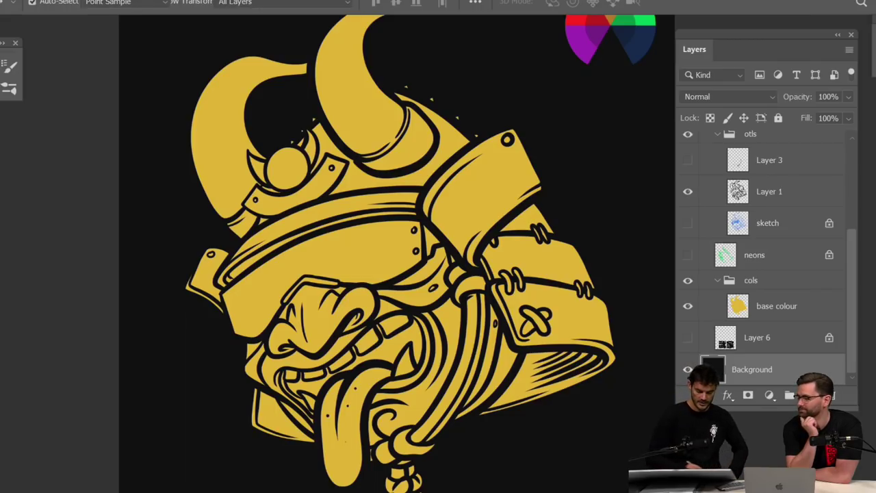
Choose the dark purple 140130 as foreground colour, fill the Background layer with it, and view the whole artwork
{"action": "mouse_move", "coordinate": [426, 269]}
{"action": "left_mouse_down"}
{"action": "mouse_move", "coordinate": [428, 250]}
{"action": "mouse_move", "coordinate": [425, 256]}
{"action": "left_mouse_up"}
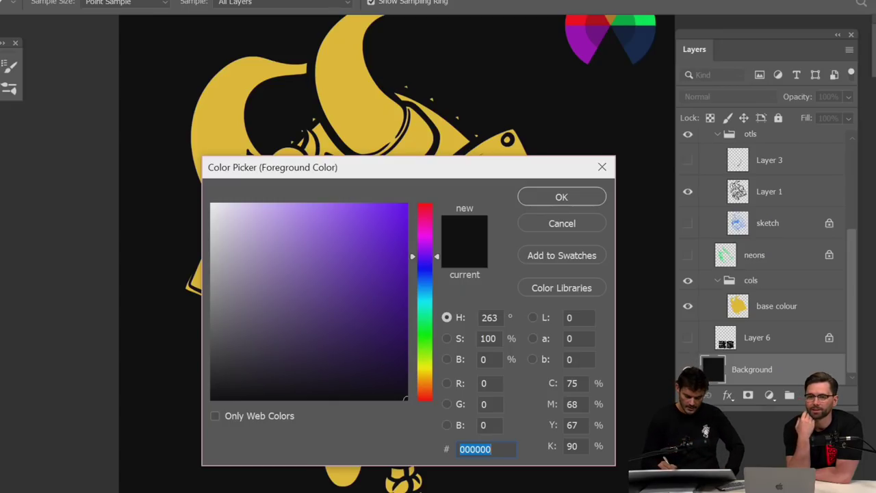
{"action": "left_click_drag", "start_coordinate": [399, 363], "coordinate": [400, 363]}
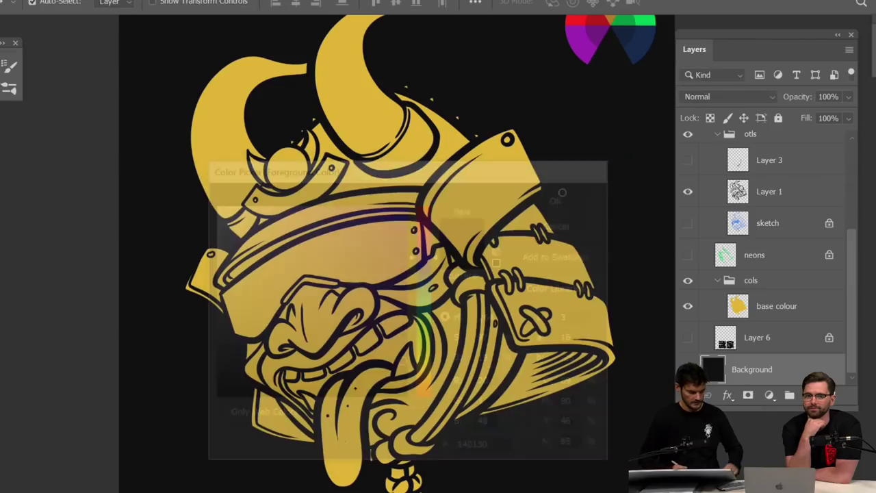
{"action": "left_click", "coordinate": [562, 197]}
{"action": "key", "text": "alt+BackSpace"}
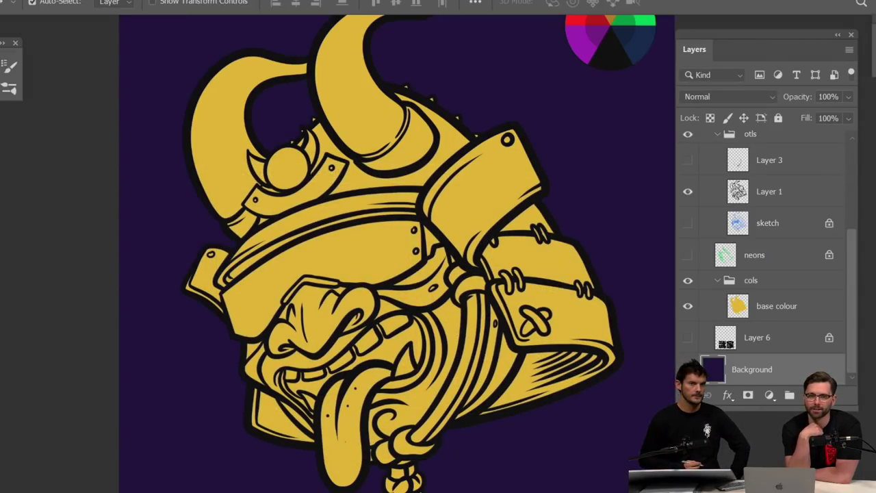
{"action": "key", "text": "ctrl+0"}
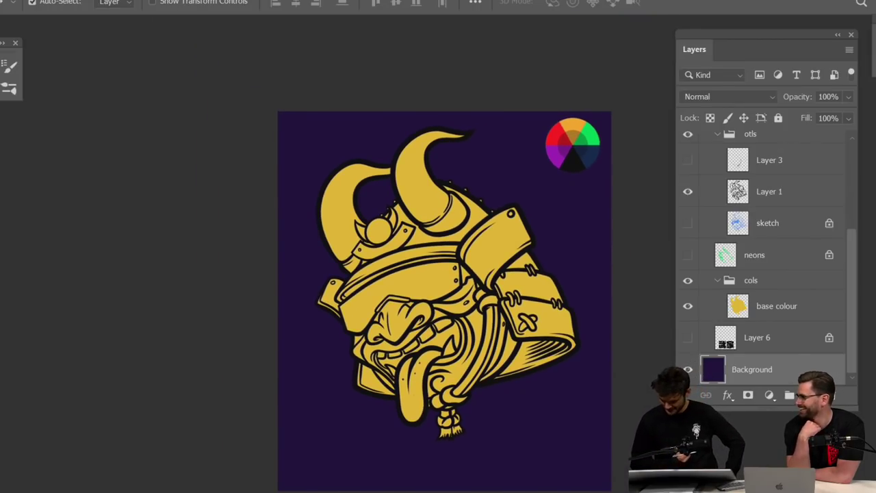
Add a new empty layer directly above base colour in the cols group
{"action": "scroll", "coordinate": [825, 350], "scroll_direction": "up", "scroll_amount": 1}
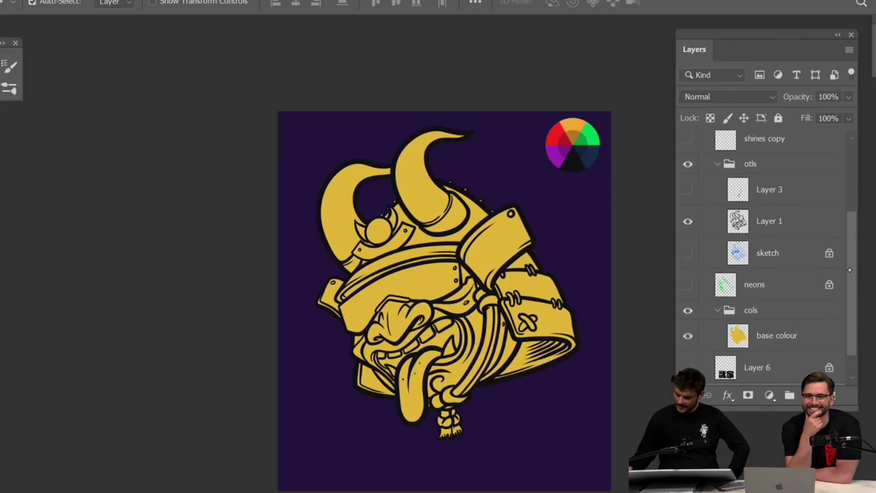
{"action": "scroll", "coordinate": [825, 350], "scroll_direction": "down", "scroll_amount": 1}
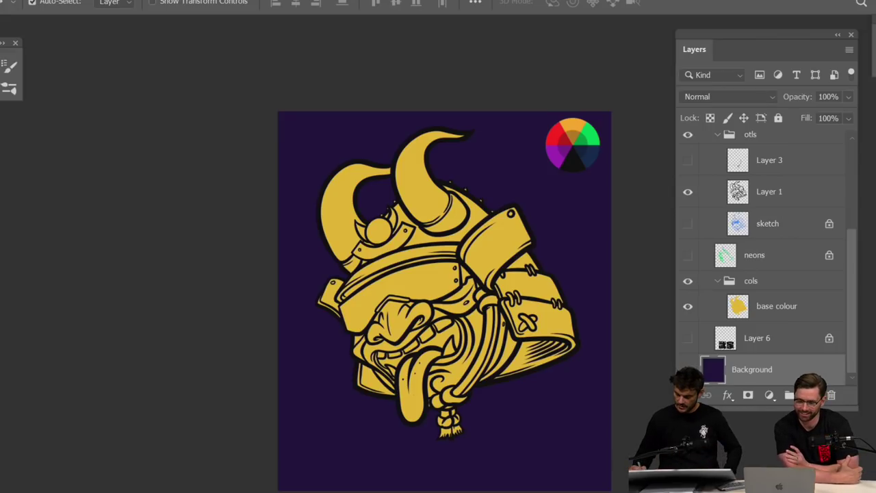
{"action": "left_click", "coordinate": [788, 308]}
{"action": "key", "text": "ctrl+shift+alt+n"}
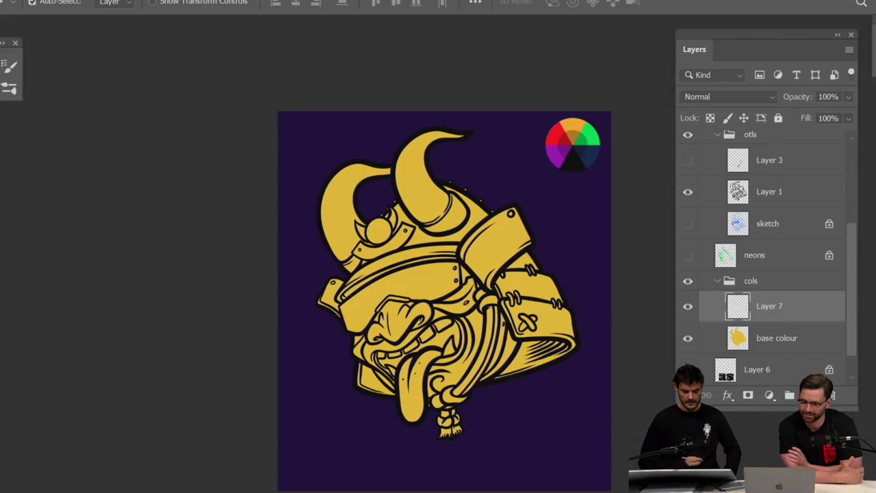
{"action": "scroll", "coordinate": [544, 299], "scroll_direction": "up", "scroll_amount": 5}
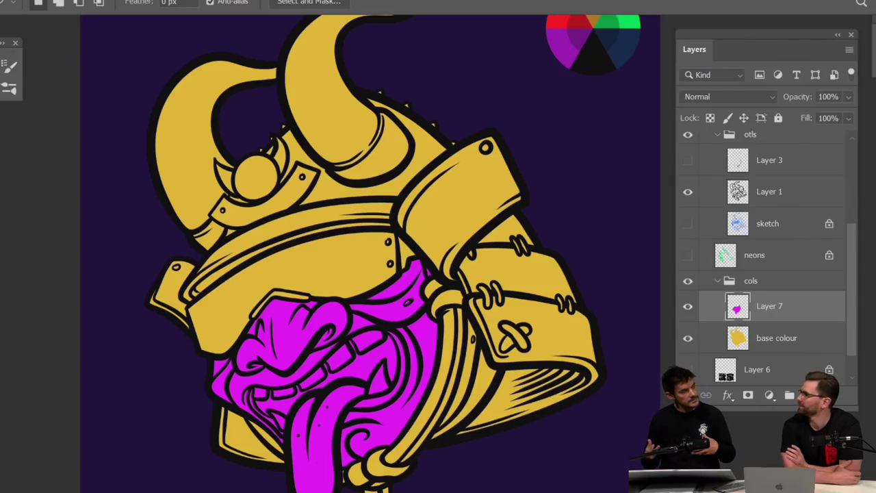
Switch to the Chrome browser and search Google for "colour wheel" in a new tab
{"action": "key", "text": "ctrl+minus"}
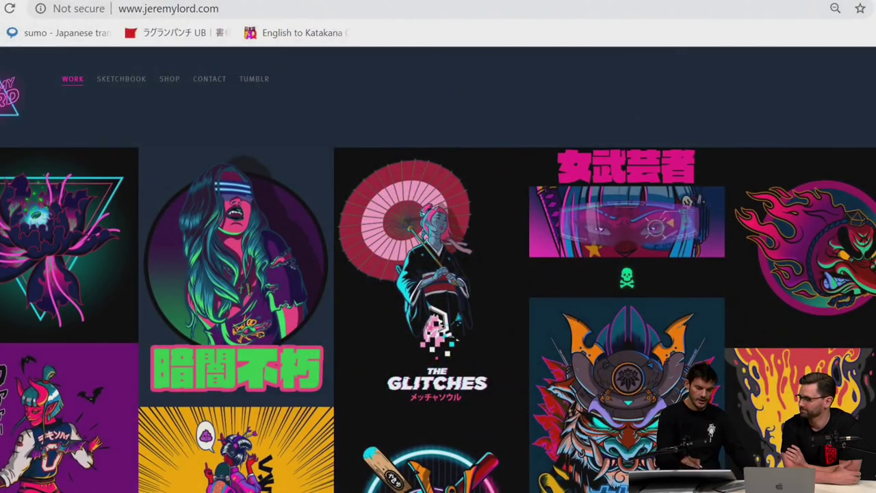
{"action": "key", "text": "ctrl+t"}
{"action": "type", "text": "colo"}
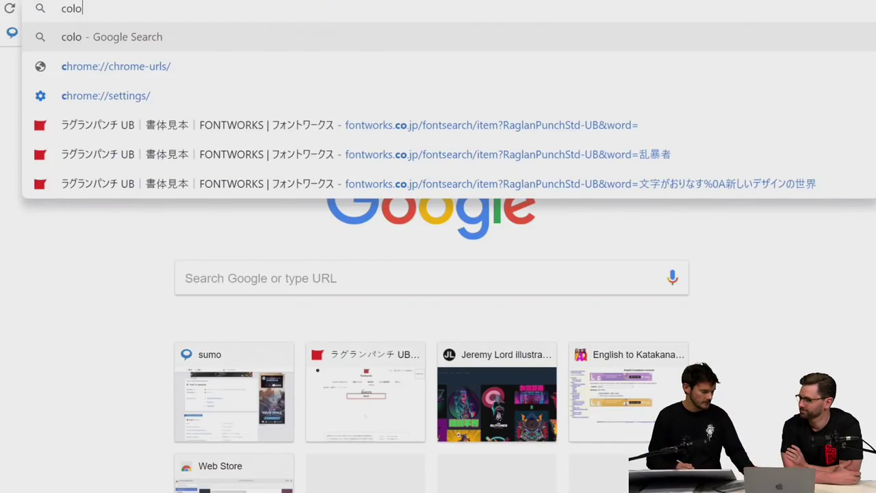
{"action": "type", "text": "ur whee"}
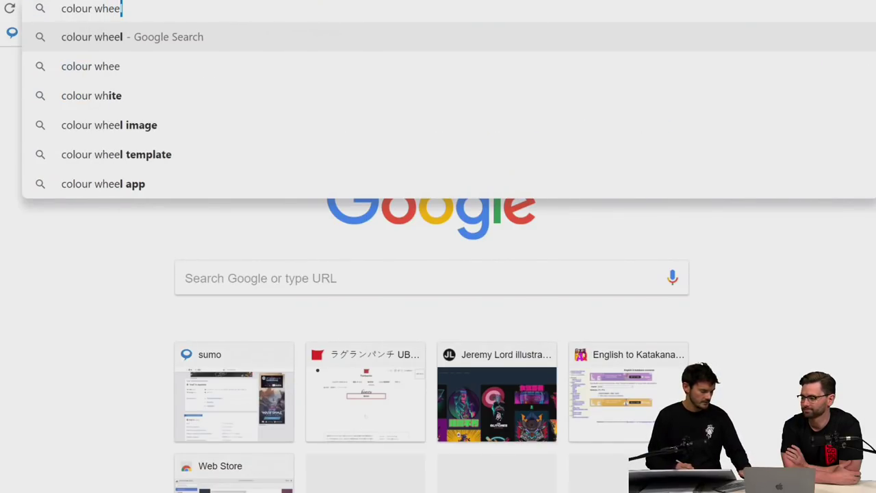
{"action": "type", "text": "l"}
{"action": "key", "text": "Return"}
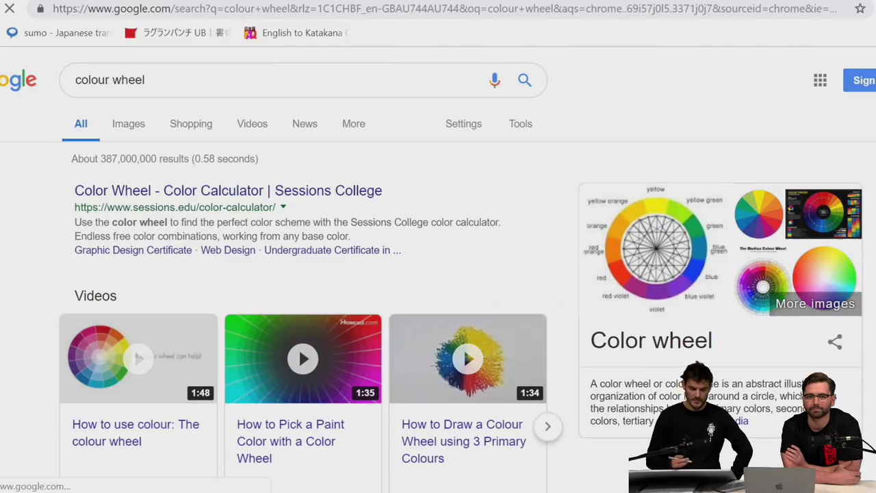
Show the image results for "colour wheel" and open the twelve-segment Color Wheel picture from bhg.com
{"action": "left_click", "coordinate": [140, 127]}
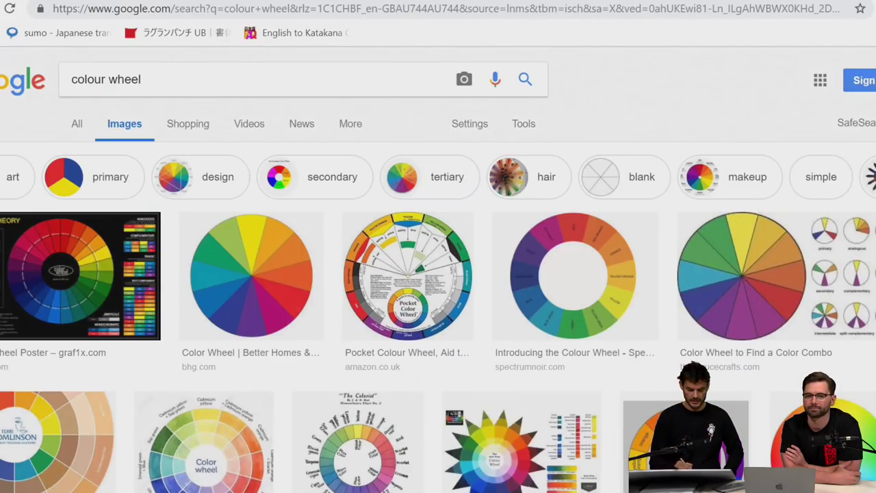
{"action": "left_click", "coordinate": [249, 219]}
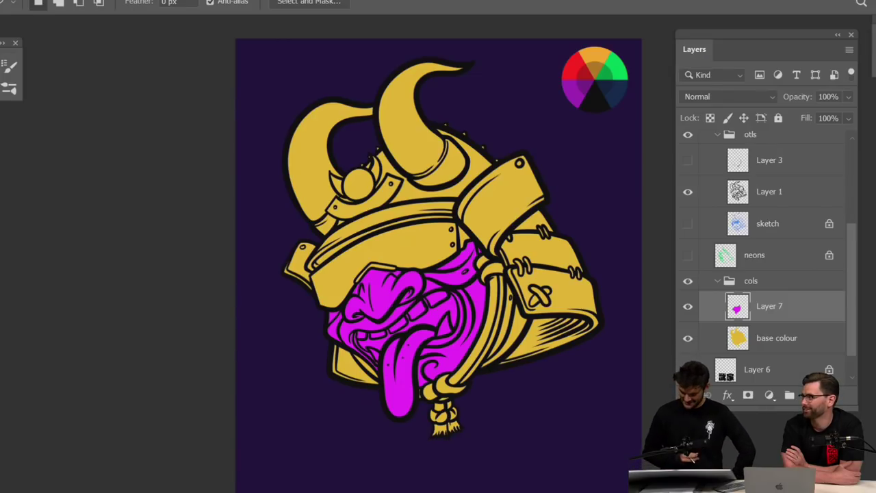
Recolour the magenta face on Layer 7 to dark crimson with Hue/Saturation, using Saturation +16 and Lightness -34
{"action": "scroll", "coordinate": [548, 256], "scroll_direction": "up", "scroll_amount": 3}
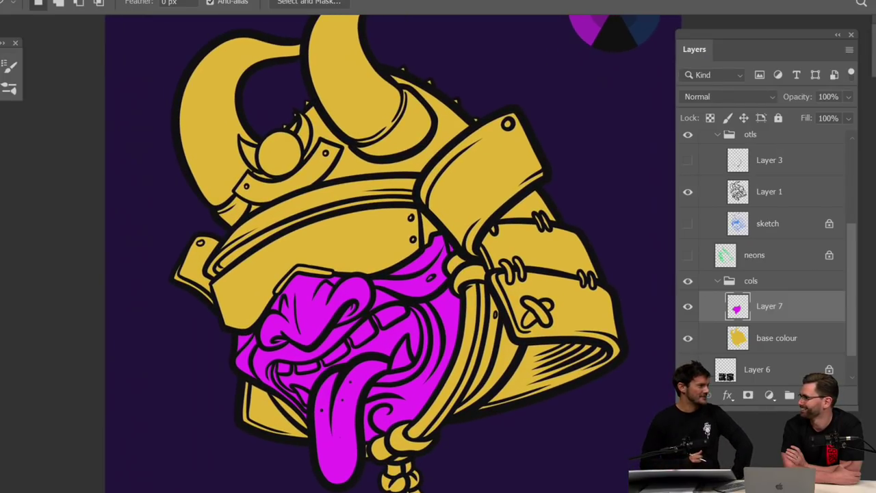
{"action": "key", "text": "ctrl+minus"}
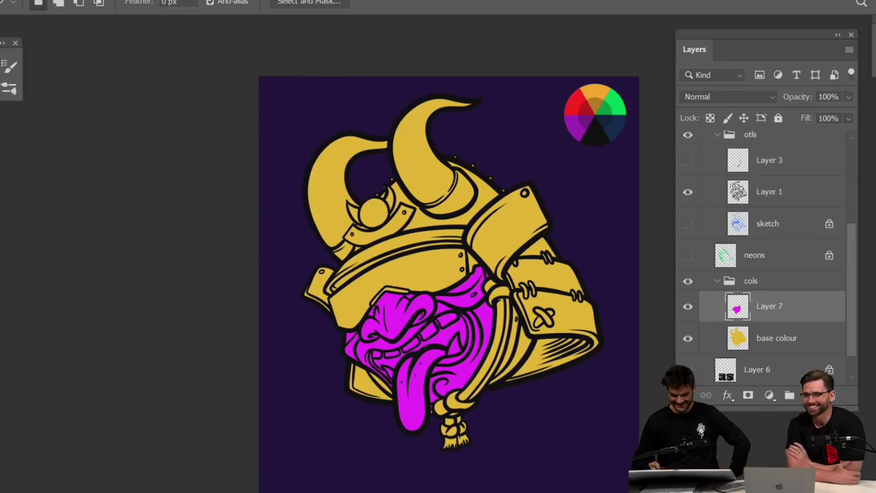
{"action": "key", "text": "ctrl+plus"}
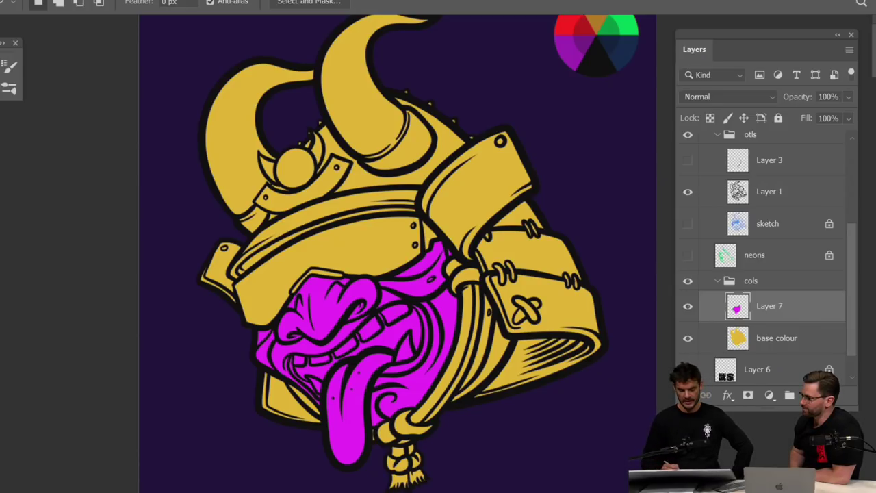
{"action": "key", "text": "ctrl+minus"}
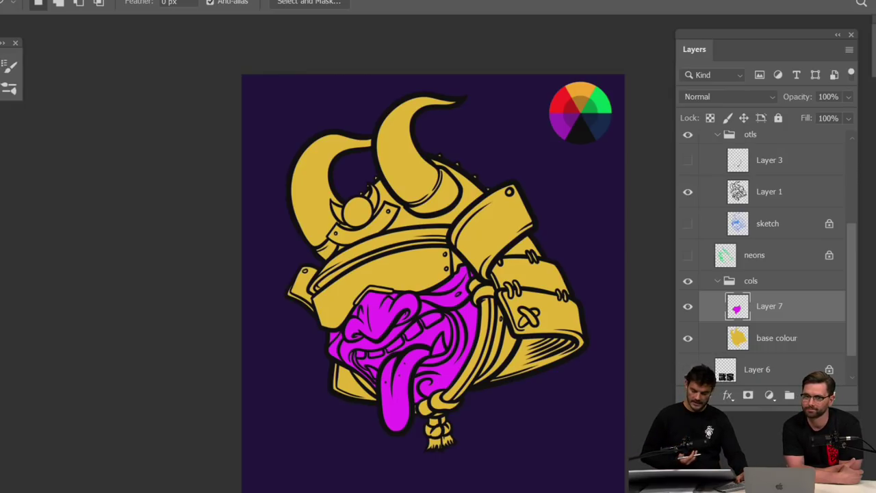
{"action": "key", "text": "ctrl+u"}
{"action": "left_click_drag", "start_coordinate": [489, 37], "coordinate": [808, 4]}
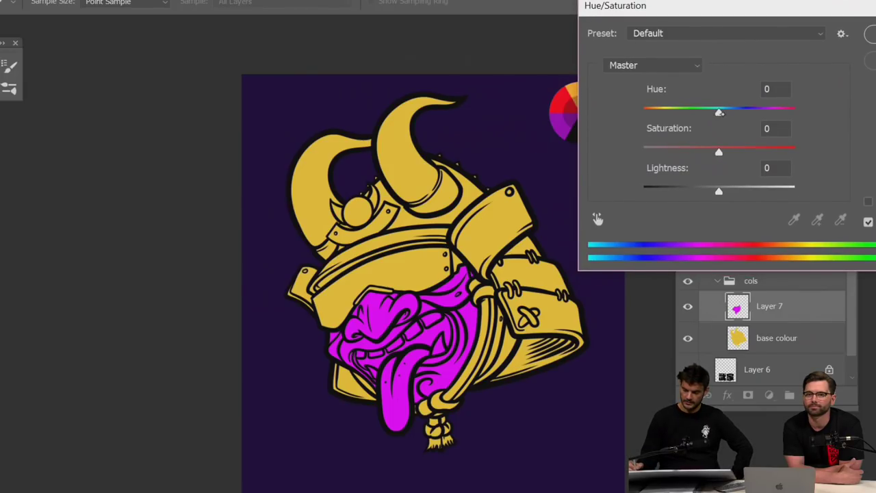
{"action": "left_click_drag", "start_coordinate": [719, 112], "coordinate": [692, 112]}
{"action": "left_click_drag", "start_coordinate": [719, 191], "coordinate": [693, 191]}
{"action": "left_click_drag", "start_coordinate": [719, 151], "coordinate": [733, 149]}
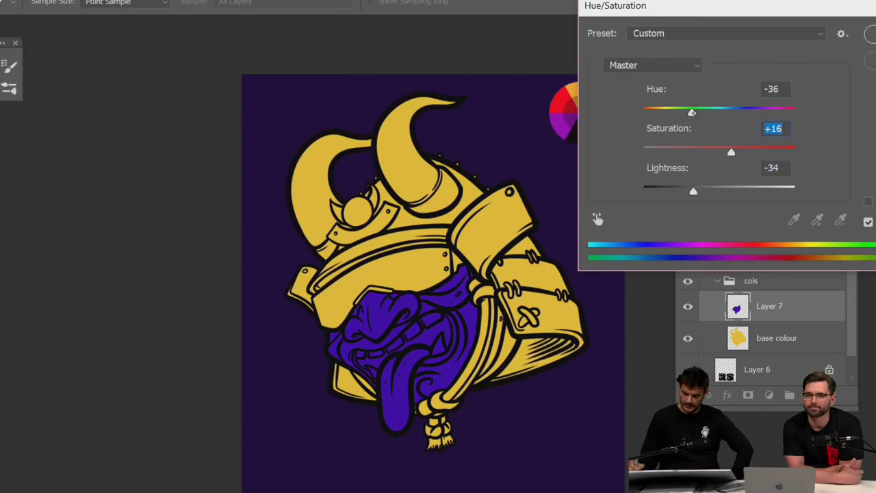
{"action": "left_click_drag", "start_coordinate": [692, 112], "coordinate": [748, 112]}
{"action": "key", "text": "Return"}
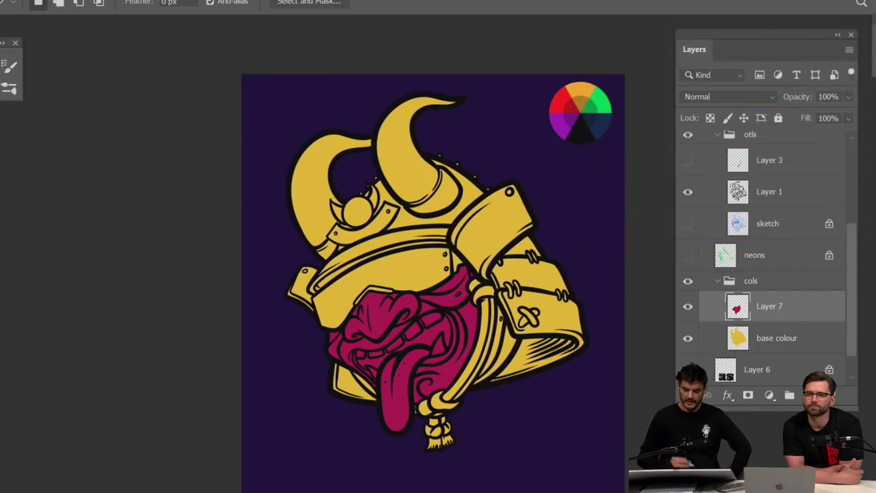
Add a new empty layer above Layer 7 and lasso the helmet's visor plate over the eyes
{"action": "scroll", "coordinate": [488, 279], "scroll_direction": "up", "scroll_amount": 3}
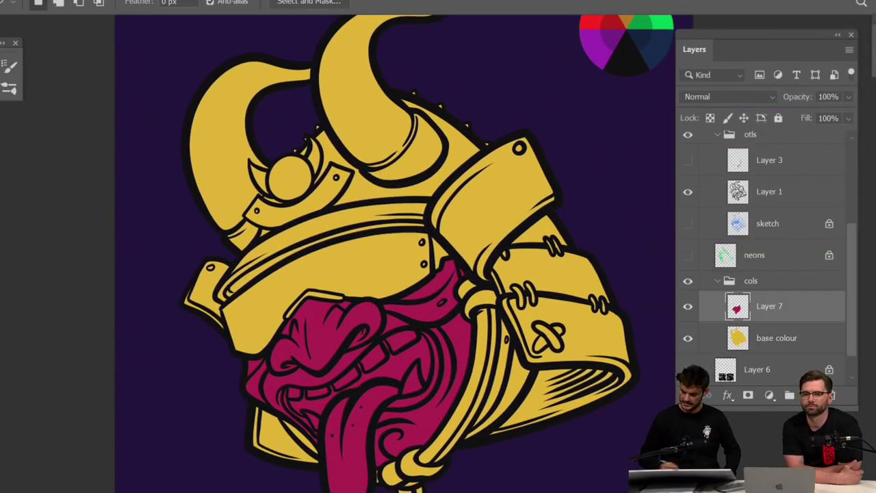
{"action": "key", "text": "ctrl+shift+alt+n"}
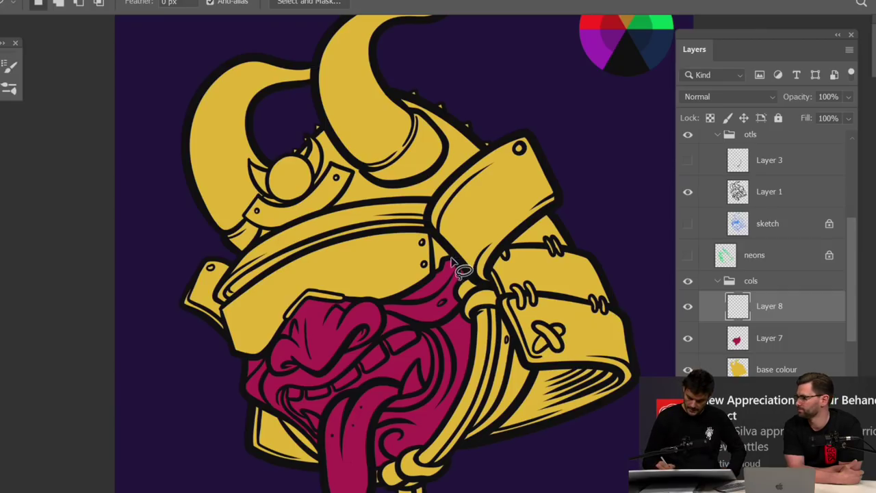
{"action": "mouse_move", "coordinate": [454, 257]}
{"action": "left_mouse_down"}
{"action": "mouse_move", "coordinate": [413, 290]}
{"action": "mouse_move", "coordinate": [309, 302]}
{"action": "mouse_move", "coordinate": [260, 356]}
{"action": "mouse_move", "coordinate": [241, 358]}
{"action": "mouse_move", "coordinate": [227, 326]}
{"action": "mouse_move", "coordinate": [229, 291]}
{"action": "mouse_move", "coordinate": [330, 242]}
{"action": "mouse_move", "coordinate": [421, 234]}
{"action": "mouse_move", "coordinate": [440, 241]}
{"action": "mouse_move", "coordinate": [453, 263]}
{"action": "left_mouse_up"}
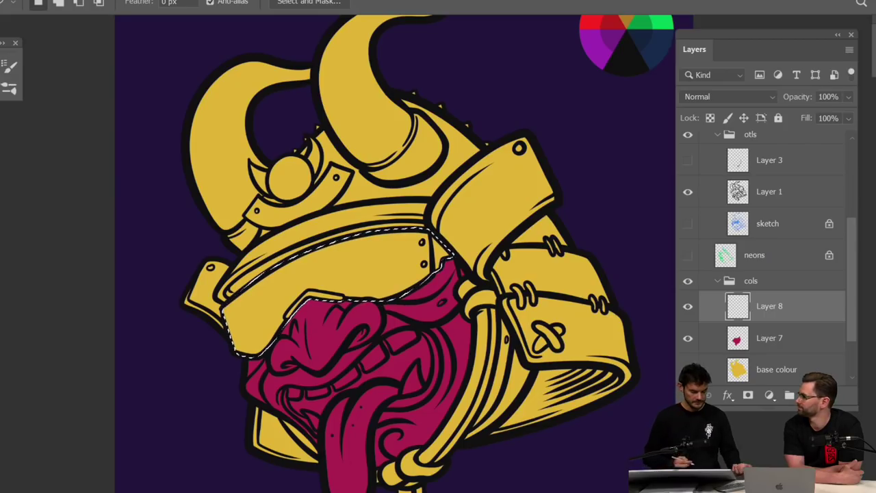
Choose a dark desaturated blue as foreground colour, fill the visor selection with it on Layer 8, and deselect
{"action": "key", "text": "n"}
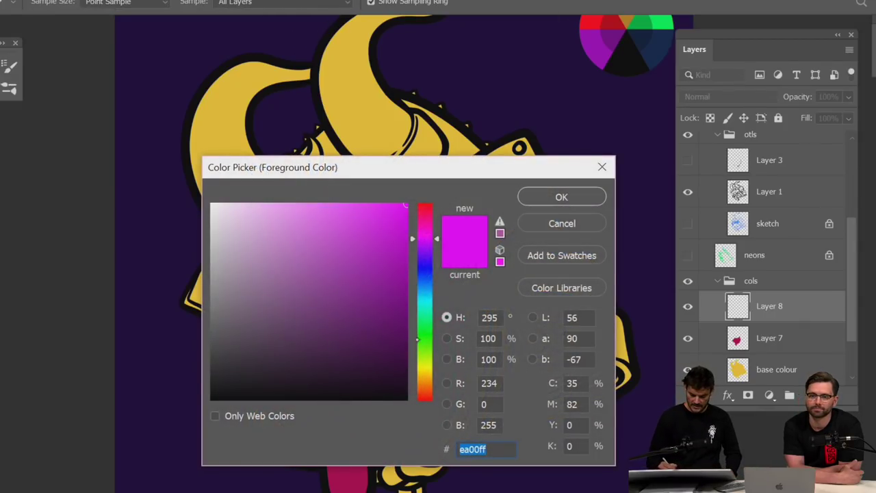
{"action": "left_click", "coordinate": [423, 281]}
{"action": "mouse_move", "coordinate": [397, 328]}
{"action": "left_mouse_down"}
{"action": "mouse_move", "coordinate": [365, 338]}
{"action": "mouse_move", "coordinate": [333, 328]}
{"action": "mouse_move", "coordinate": [349, 343]}
{"action": "left_mouse_up"}
{"action": "key", "text": "Return"}
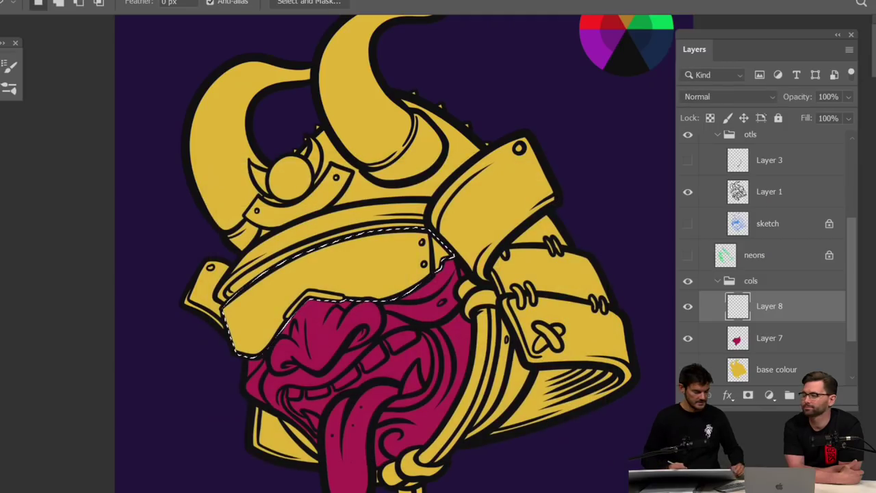
{"action": "key", "text": "alt+BackSpace"}
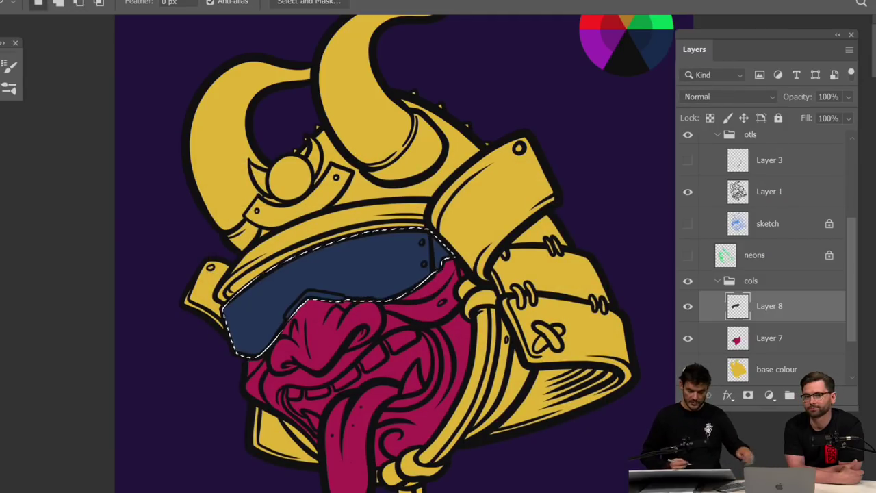
{"action": "key", "text": "ctrl+d"}
{"action": "key", "text": "ctrl+minus"}
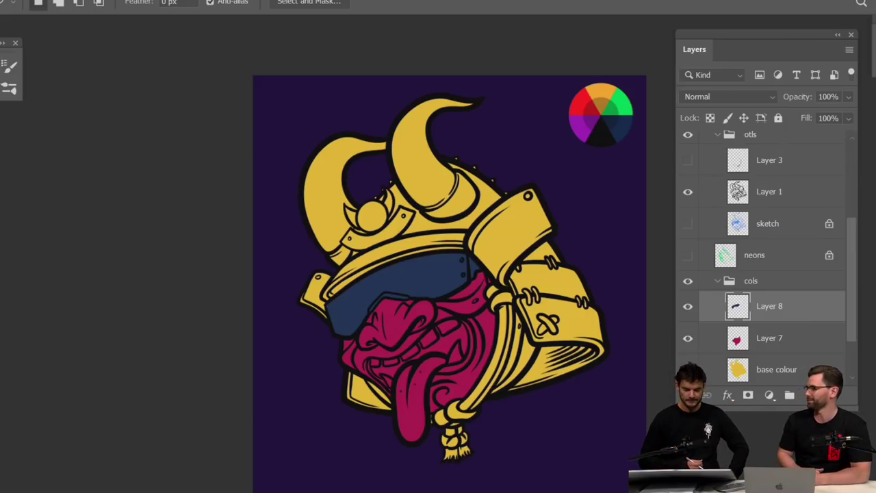
{"action": "scroll", "coordinate": [450, 284], "scroll_direction": "up", "scroll_amount": 2}
{"action": "scroll", "coordinate": [449, 285], "scroll_direction": "down", "scroll_amount": 3}
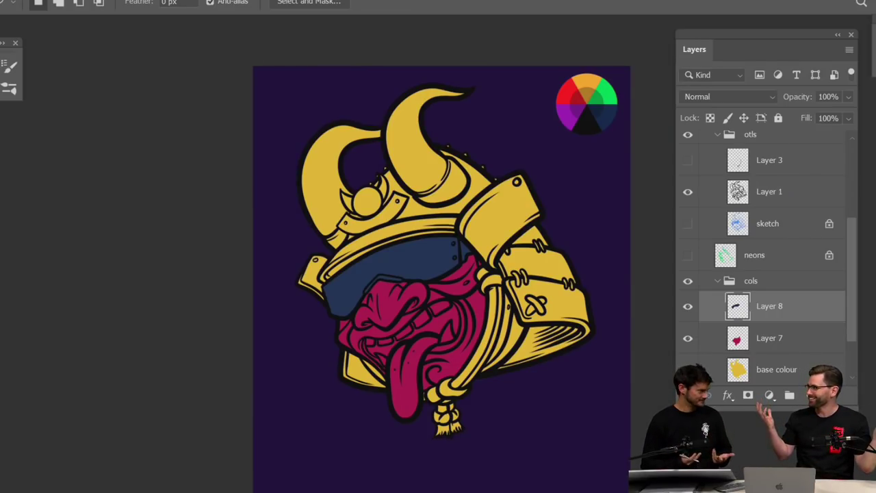
{"action": "scroll", "coordinate": [546, 331], "scroll_direction": "down", "scroll_amount": 3}
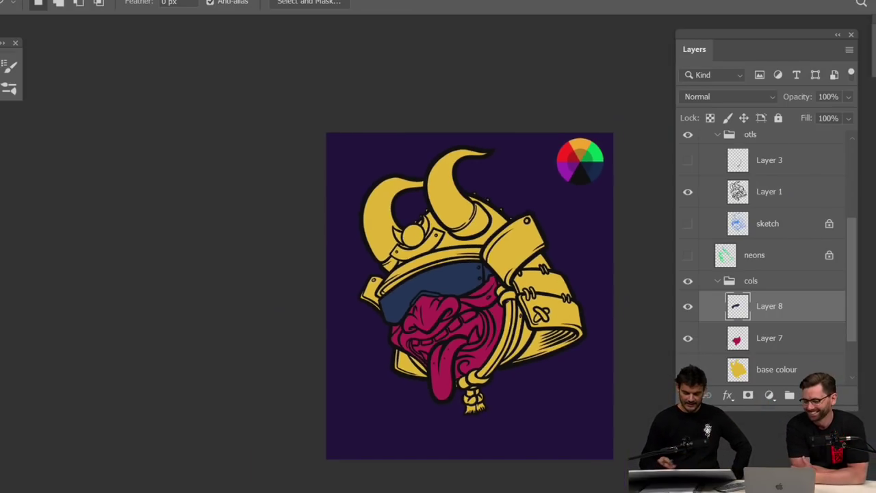
{"action": "scroll", "coordinate": [526, 284], "scroll_direction": "up", "scroll_amount": 4}
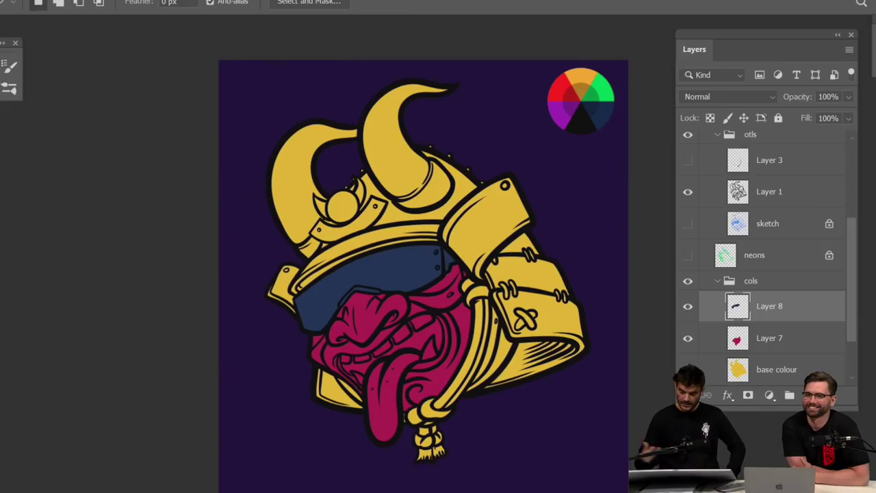
{"action": "left_click_drag", "start_coordinate": [423, 273], "coordinate": [430, 247]}
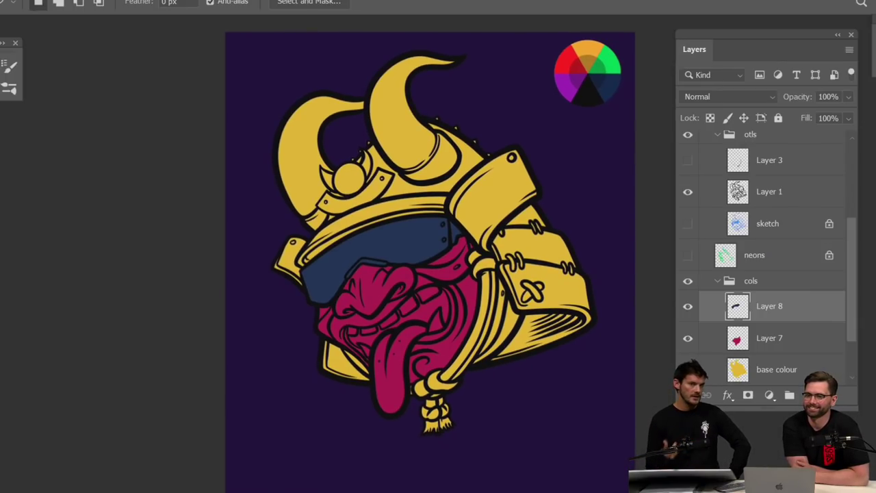
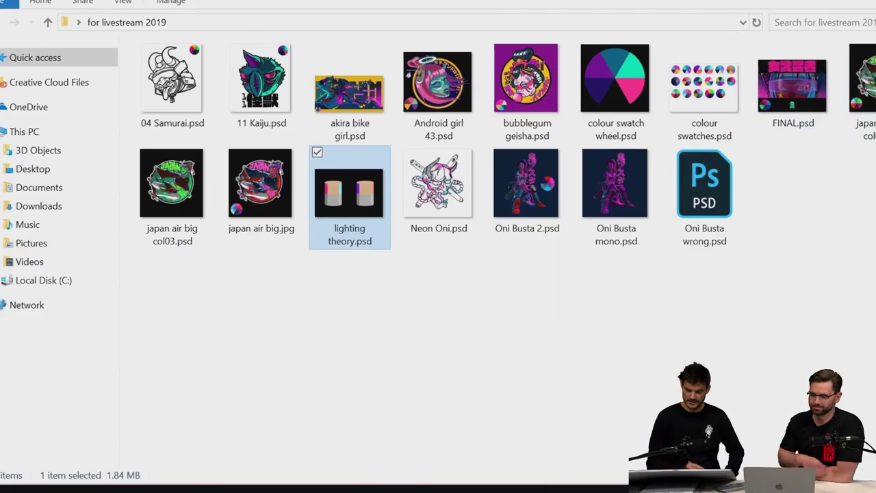
Open the green Japan Air image from the for livestream 2019 folder, compare it with the red version, and close the viewer
{"action": "left_click", "coordinate": [859, 86]}
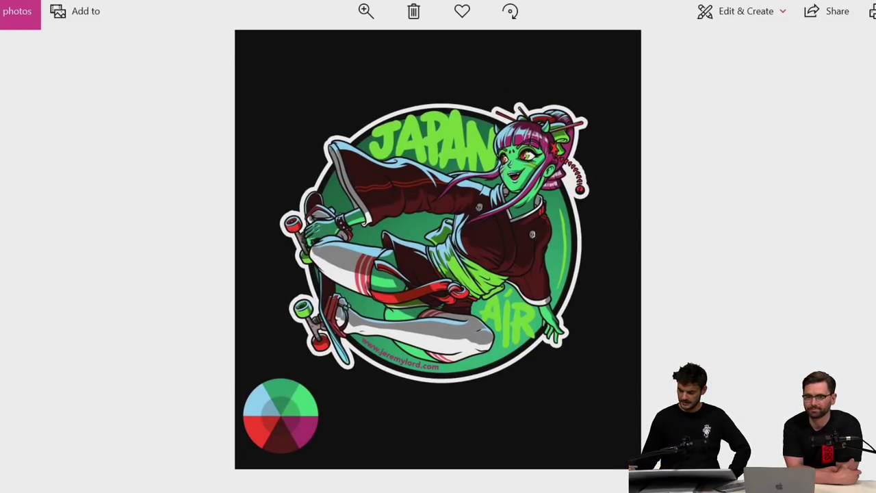
{"action": "key", "text": "Right"}
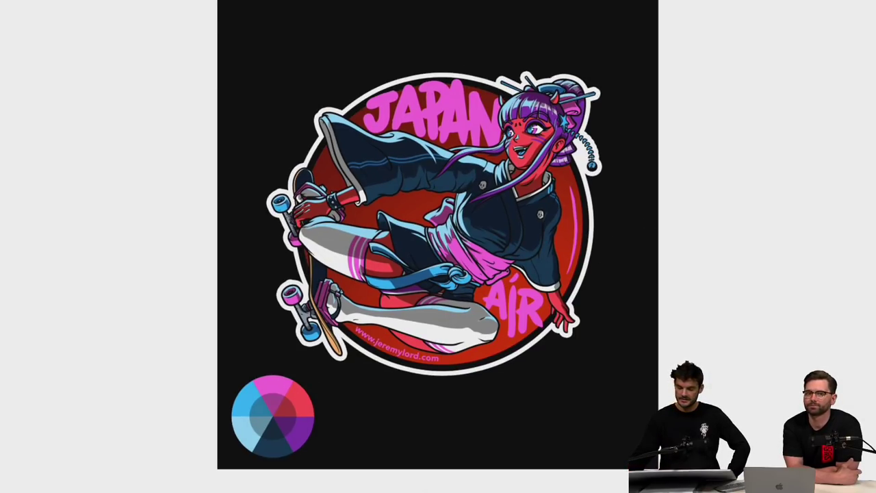
{"action": "key", "text": "alt+F4"}
{"action": "left_click", "coordinate": [564, 354]}
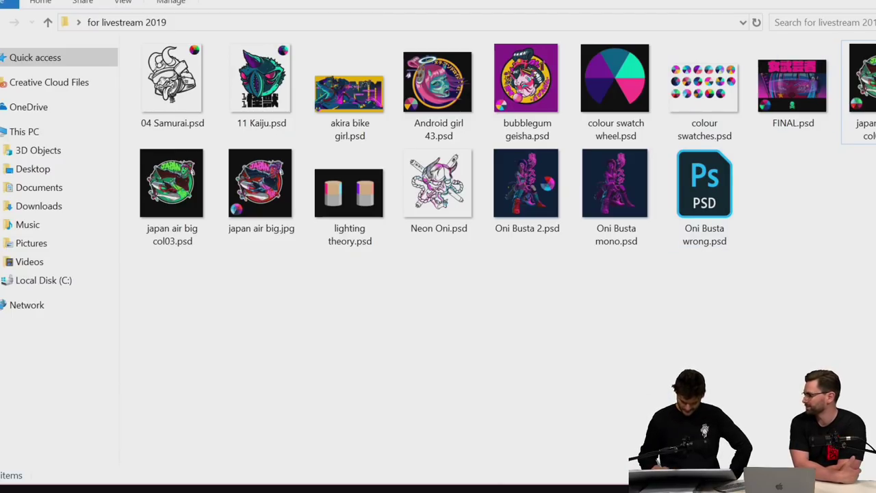
Switch back to Photoshop and hide the Background layer to inspect the black outlines around the helmet's spikes, restoring it after the check
{"action": "key", "text": "alt+Tab"}
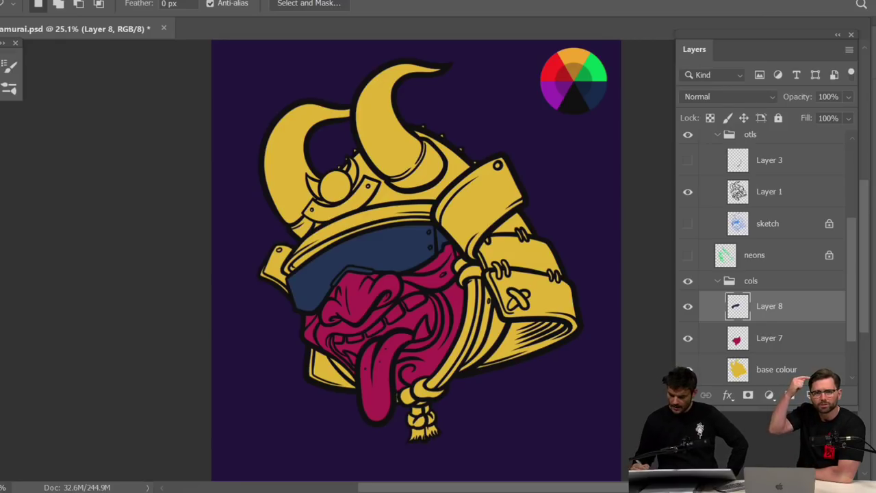
{"action": "scroll", "coordinate": [766, 260], "scroll_direction": "down", "scroll_amount": 2}
{"action": "left_click", "coordinate": [688, 368]}
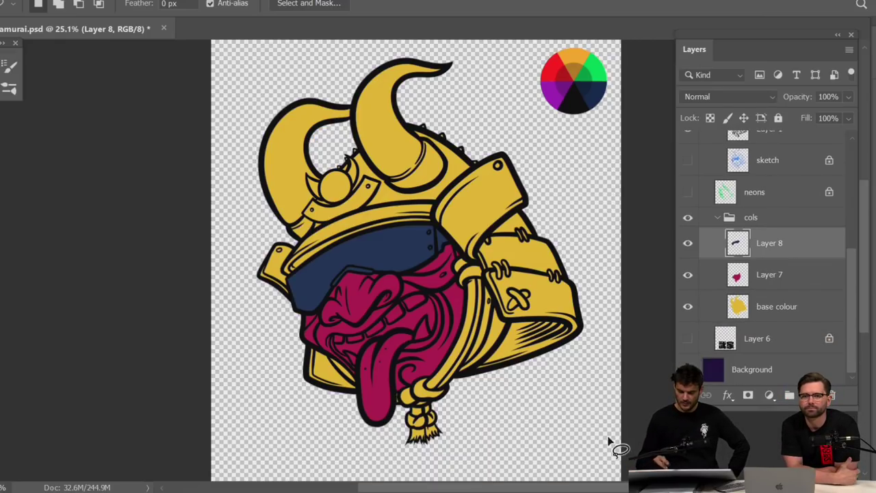
{"action": "left_click_drag", "start_coordinate": [460, 104], "coordinate": [534, 104]}
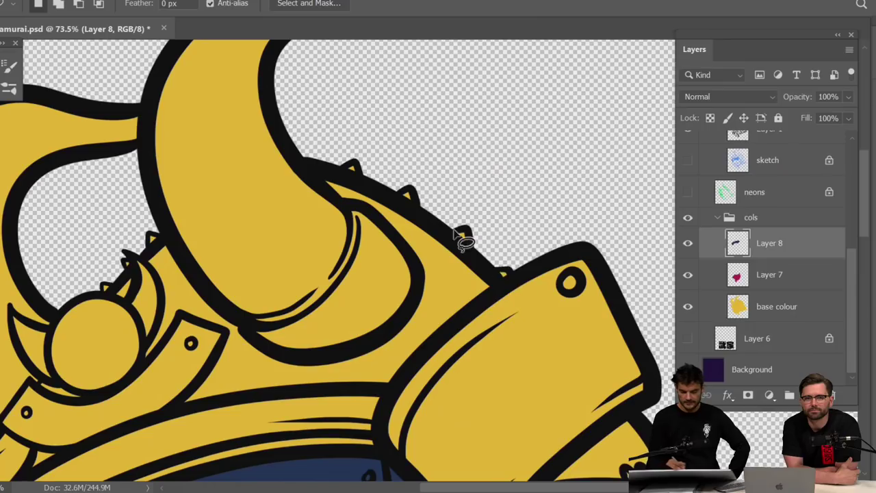
{"action": "right_click", "coordinate": [687, 372]}
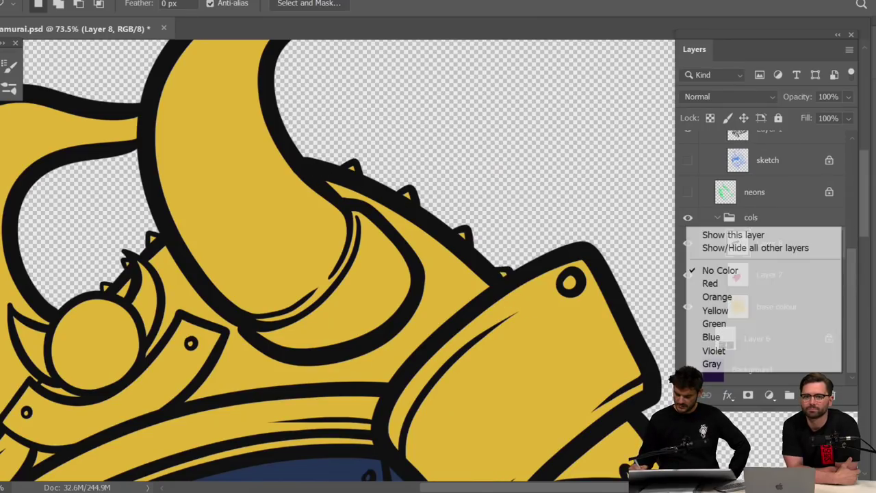
{"action": "left_click", "coordinate": [752, 371]}
{"action": "left_click", "coordinate": [687, 369]}
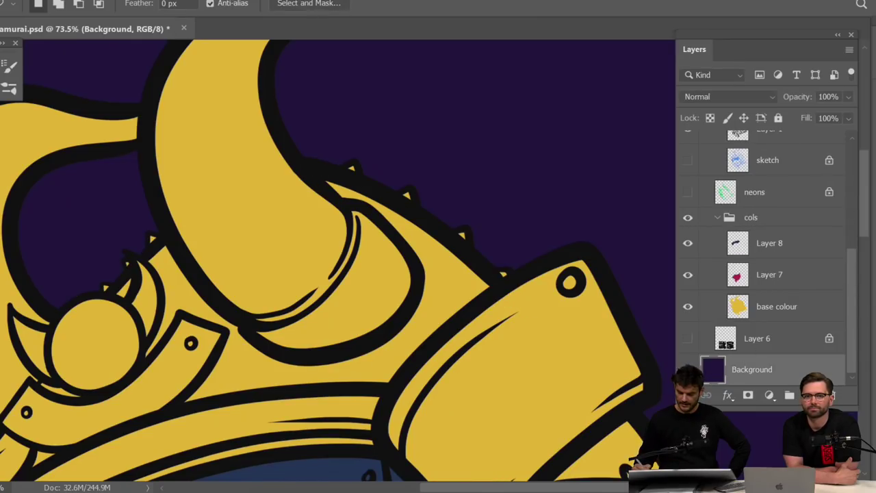
{"action": "key", "text": "ctrl+0"}
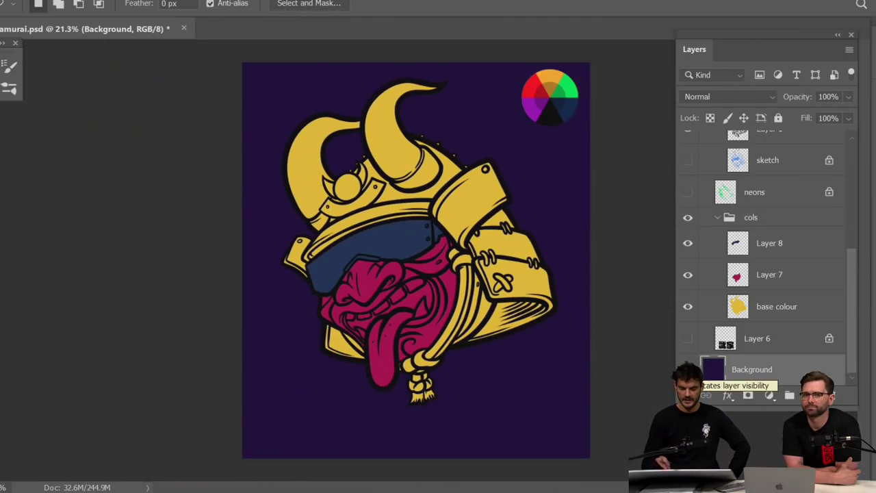
Select the line art Layer 1 in the otls group and lock its transparent pixels
{"action": "scroll", "coordinate": [428, 250], "scroll_direction": "up", "scroll_amount": 5}
{"action": "scroll", "coordinate": [760, 254], "scroll_direction": "up", "scroll_amount": 5}
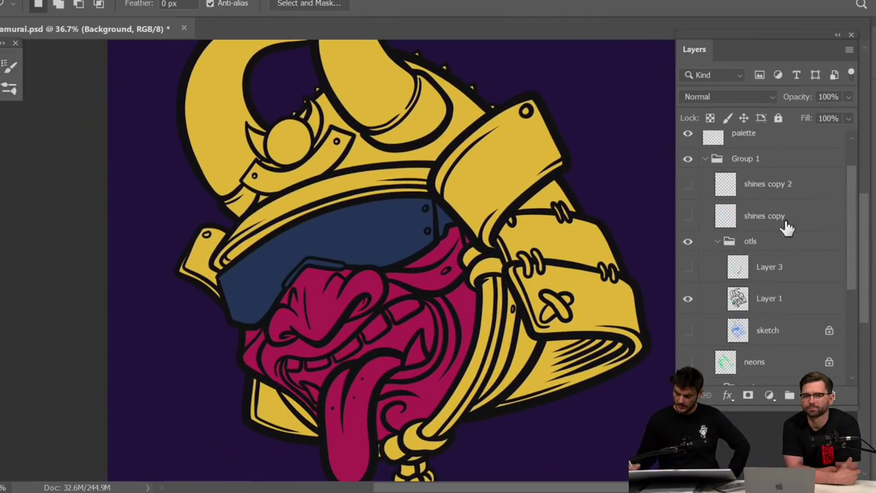
{"action": "left_click", "coordinate": [771, 299]}
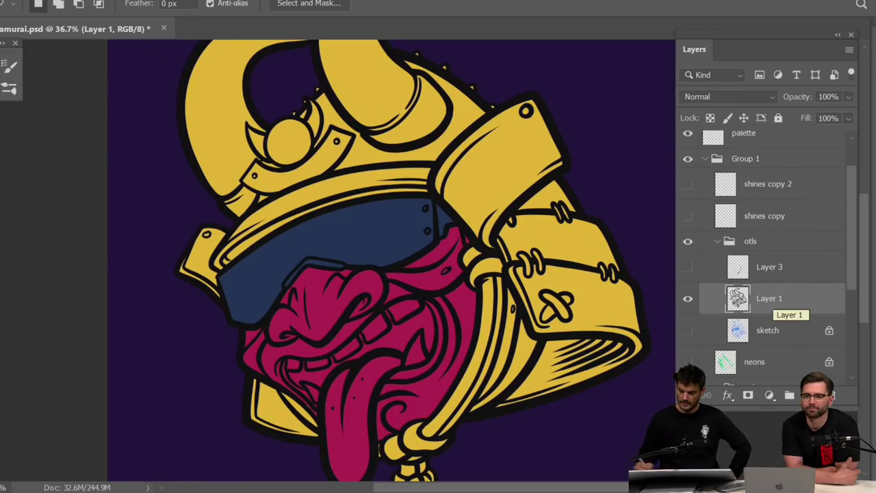
{"action": "left_click", "coordinate": [710, 118]}
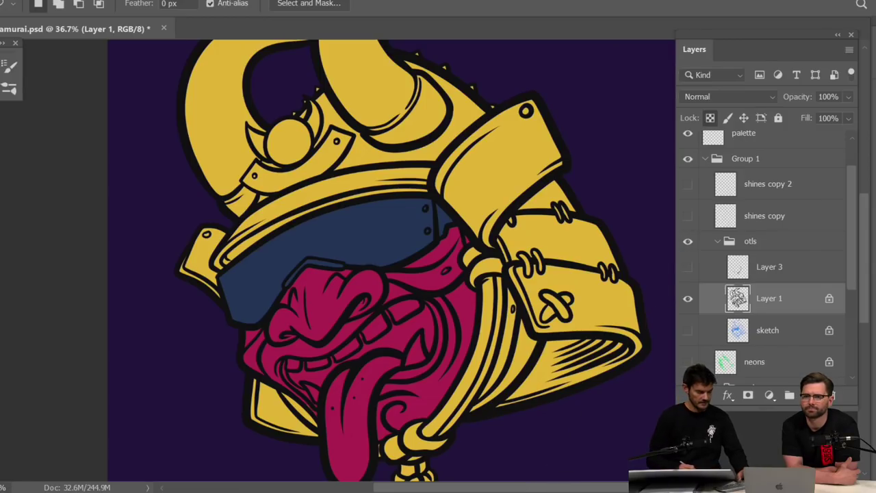
Colorize the line art on Layer 1 with Hue/Saturation, setting saturation to +100 and lightness to +22
{"action": "key", "text": "ctrl+u"}
{"action": "left_click_drag", "start_coordinate": [410, 35], "coordinate": [720, 26]}
{"action": "left_click_drag", "start_coordinate": [704, 213], "coordinate": [717, 212]}
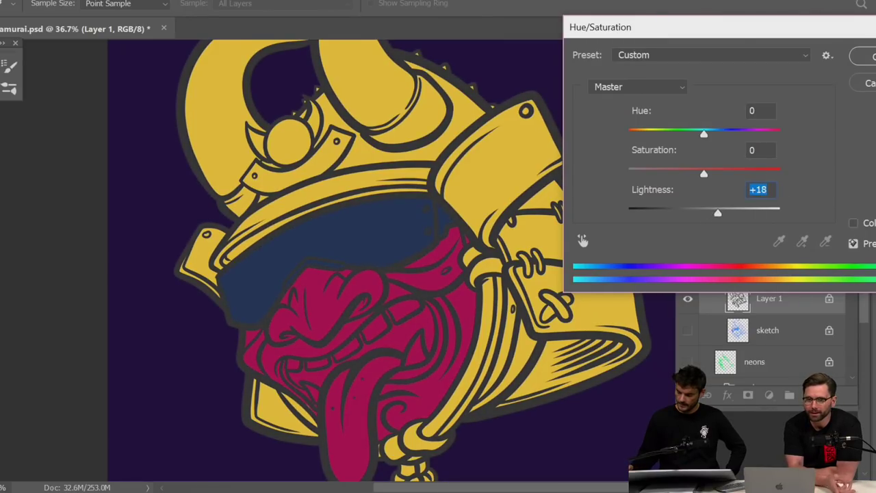
{"action": "left_click_drag", "start_coordinate": [705, 173], "coordinate": [780, 173]}
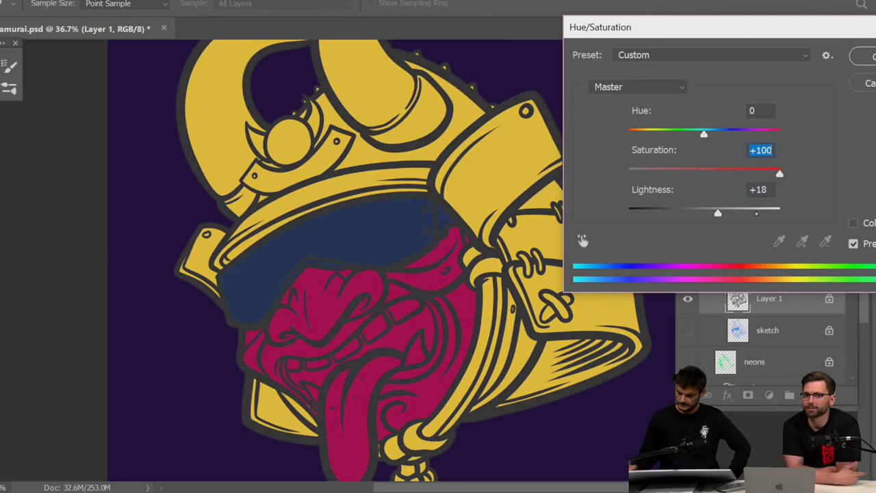
{"action": "left_click", "coordinate": [853, 223]}
{"action": "left_click_drag", "start_coordinate": [704, 212], "coordinate": [722, 213]}
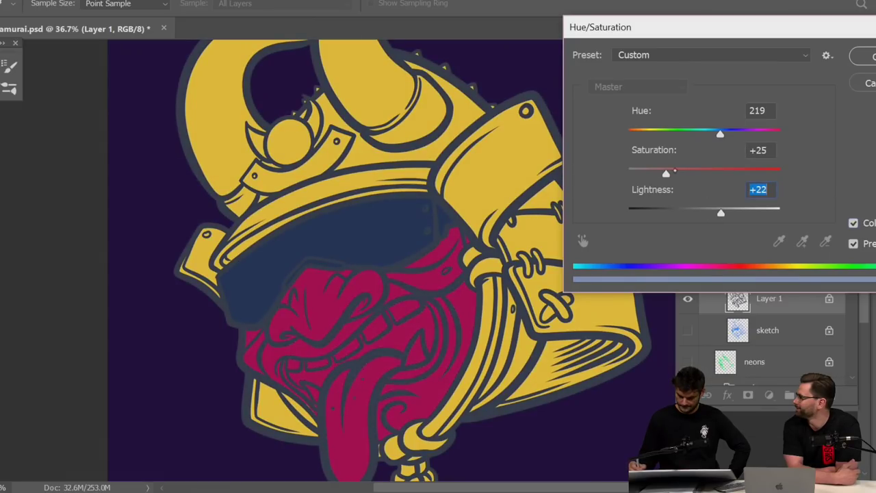
{"action": "left_click_drag", "start_coordinate": [666, 173], "coordinate": [787, 175]}
Try a purple line art tint by raising the Hue/Saturation hue to 279
{"action": "key", "text": "shift+Tab"}
{"action": "key", "text": "shift+Up"}
{"action": "key", "text": "shift+Up"}
{"action": "key", "text": "shift+Up"}
{"action": "key", "text": "shift+Up"}
{"action": "key", "text": "shift+Up"}
{"action": "key", "text": "shift+Up"}
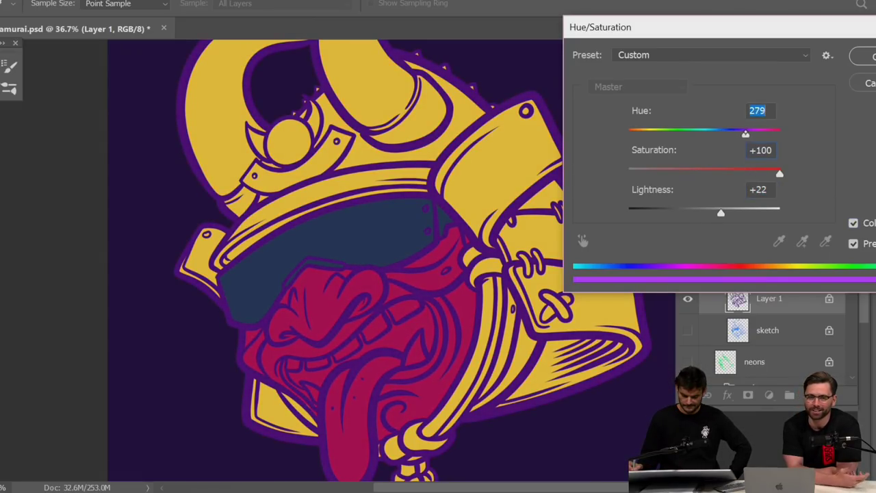
Try a blue-violet line art tint with hue 253 and lightness +15
{"action": "key", "text": "shift+Down"}
{"action": "key", "text": "shift+Down"}
{"action": "key", "text": "Down"}
{"action": "key", "text": "Down"}
{"action": "key", "text": "Down"}
{"action": "key", "text": "Down"}
{"action": "key", "text": "Down"}
{"action": "key", "text": "Down"}
{"action": "key", "text": "Tab"}
{"action": "key", "text": "Tab"}
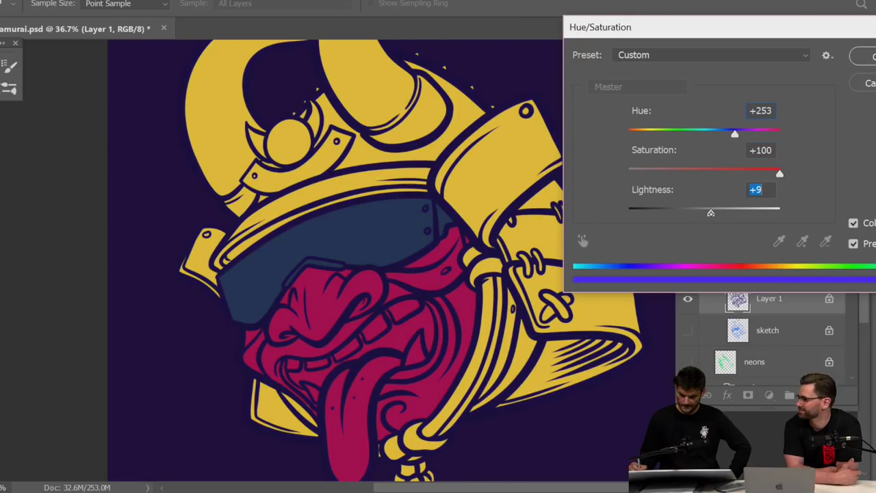
{"action": "key", "text": "Down"}
{"action": "key", "text": "Down"}
{"action": "key", "text": "Down"}
{"action": "key", "text": "Down"}
{"action": "key", "text": "Down"}
{"action": "key", "text": "Down"}
{"action": "key", "text": "Down"}
{"action": "key", "text": "shift+Tab"}
{"action": "key", "text": "shift+Tab"}
Try a teal-blue line art tint by lowering the hue to 195
{"action": "key", "text": "shift+Down"}
{"action": "key", "text": "shift+Down"}
{"action": "key", "text": "shift+Down"}
{"action": "key", "text": "shift+Down"}
{"action": "key", "text": "shift+Down"}
{"action": "key", "text": "shift+Down"}
{"action": "key", "text": "shift+Down"}
{"action": "key", "text": "shift+Down"}
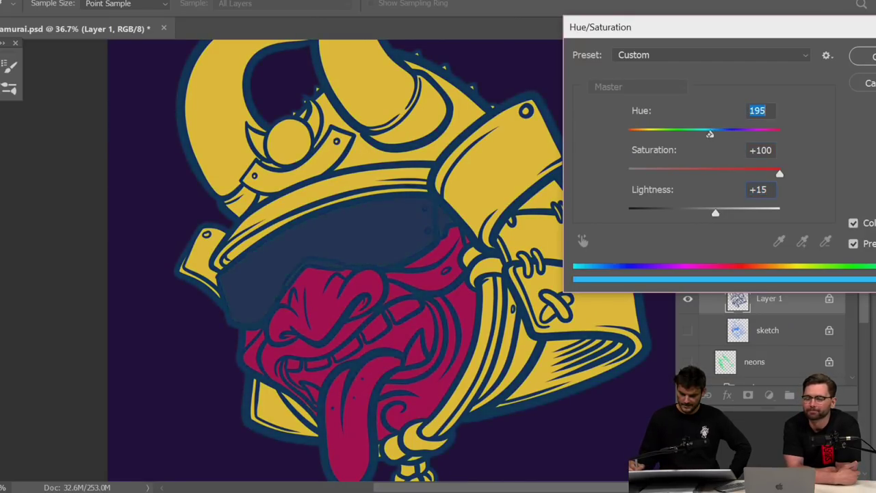
Compare violet, green and blue line art tints by trying hues 264, 165 and 242
{"action": "key", "text": "shift+Up"}
{"action": "key", "text": "shift+Up"}
{"action": "key", "text": "shift+Up"}
{"action": "key", "text": "shift+Up"}
{"action": "key", "text": "shift+Up"}
{"action": "key", "text": "shift+Up"}
{"action": "key", "text": "shift+Up"}
{"action": "key", "text": "shift+Up"}
{"action": "key", "text": "shift+Up"}
{"action": "key", "text": "Down"}
{"action": "key", "text": "Down"}
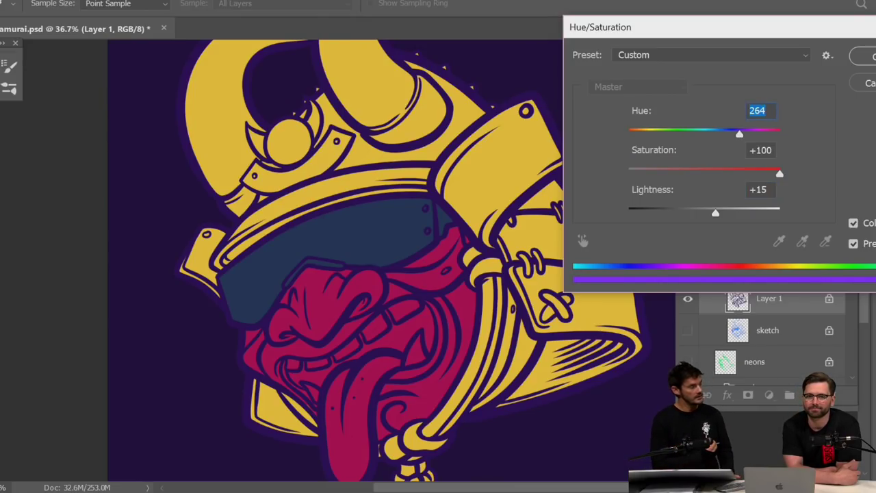
{"action": "left_click_drag", "start_coordinate": [739, 134], "coordinate": [697, 134]}
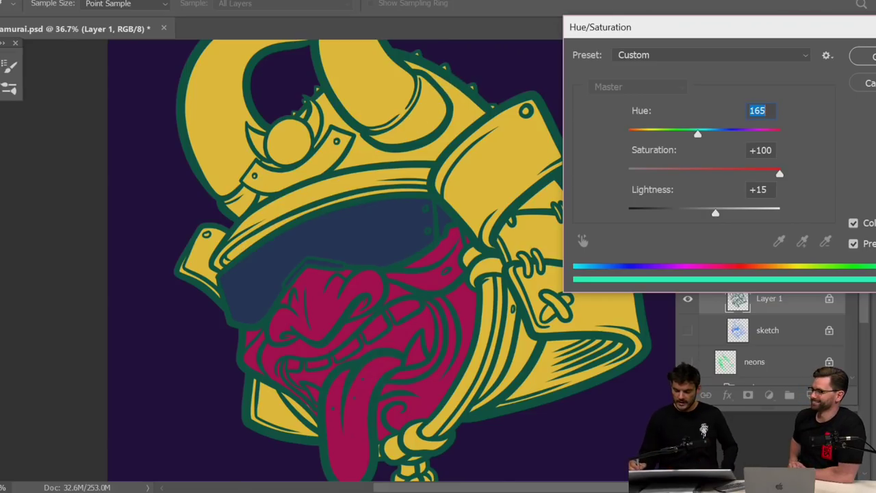
{"action": "left_click_drag", "start_coordinate": [697, 133], "coordinate": [730, 134]}
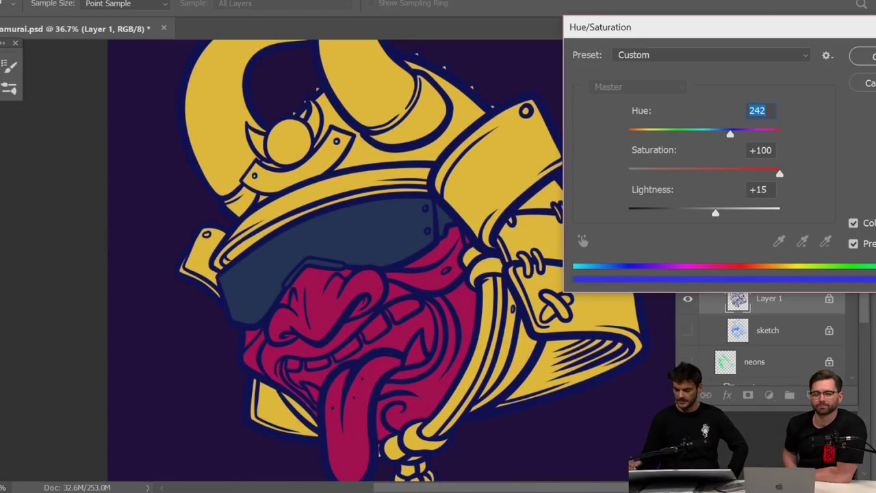
Set the line art's hue to 347 and lightness to +11, and apply the Hue/Saturation adjustment
{"action": "left_click_drag", "start_coordinate": [730, 134], "coordinate": [771, 134]}
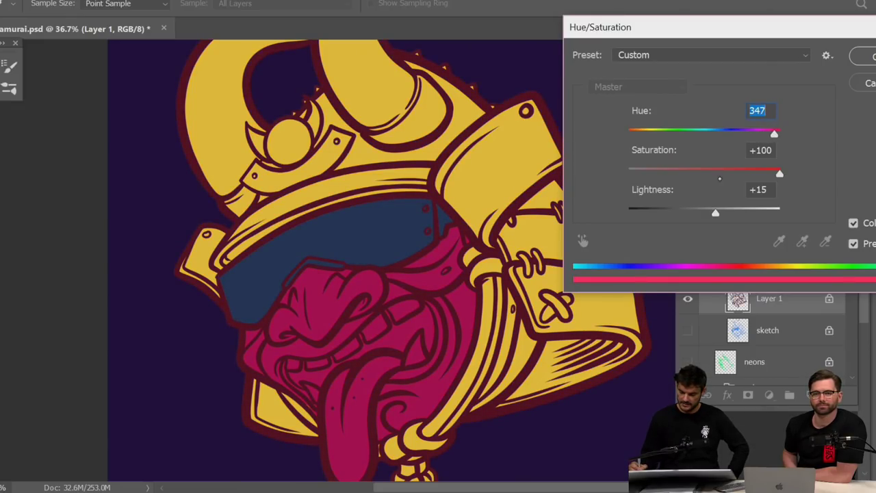
{"action": "left_click_drag", "start_coordinate": [715, 212], "coordinate": [711, 214]}
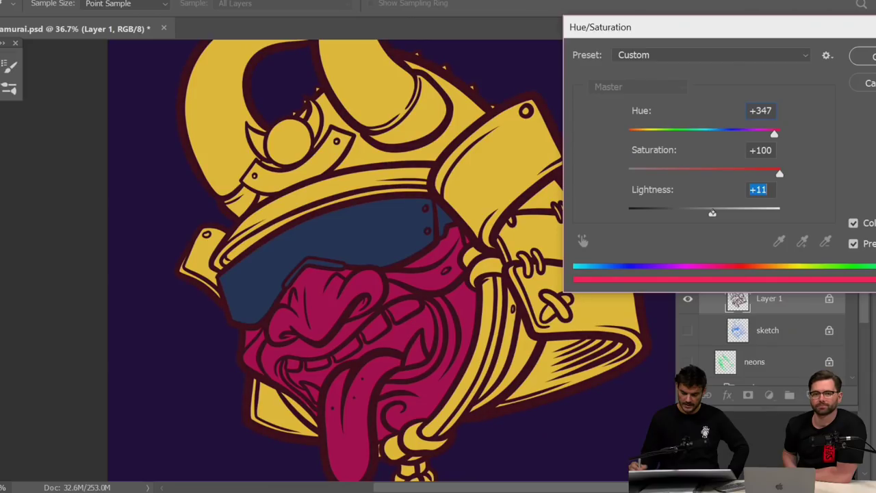
{"action": "left_click", "coordinate": [869, 56]}
{"action": "key", "text": "ctrl+0"}
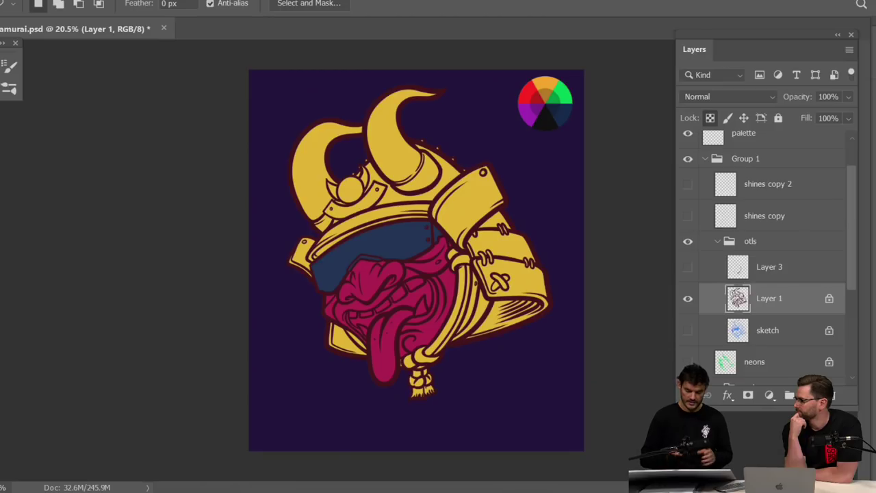
Rename the visor colour layer, Layer 8 in the cols group, as sunnies
{"action": "scroll", "coordinate": [428, 253], "scroll_direction": "up", "scroll_amount": 5}
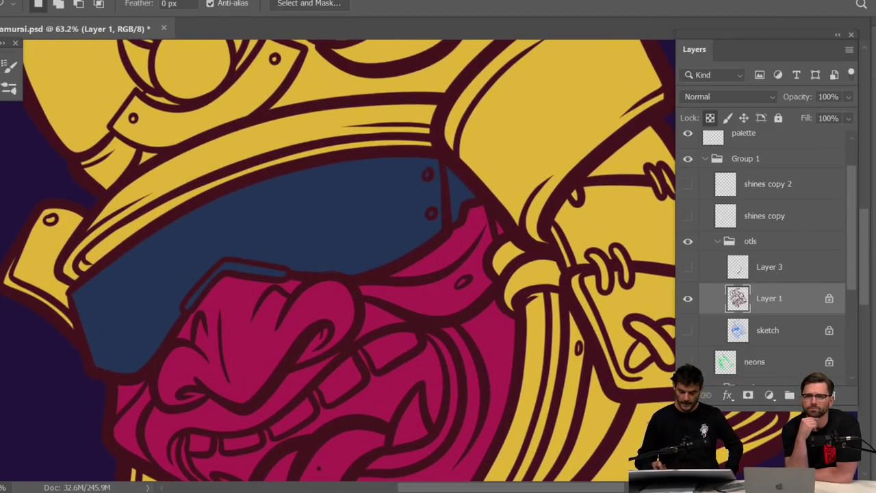
{"action": "scroll", "coordinate": [428, 230], "scroll_direction": "down", "scroll_amount": 5}
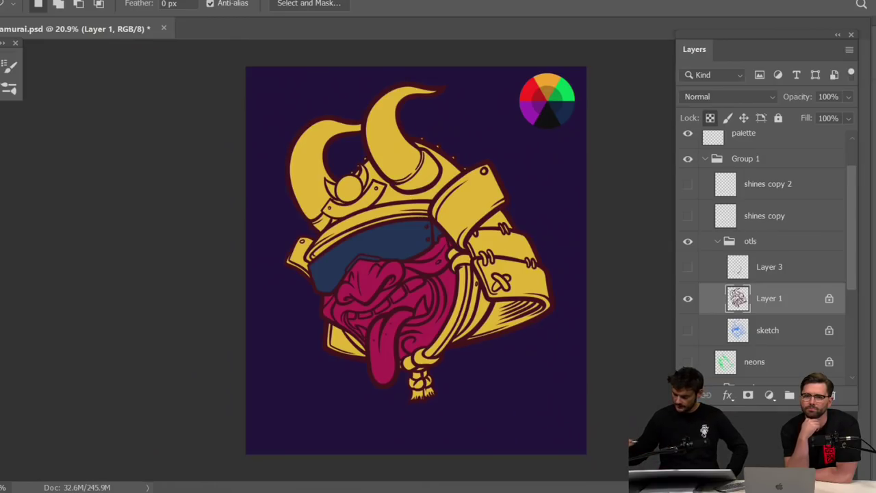
{"action": "scroll", "coordinate": [766, 260], "scroll_direction": "down", "scroll_amount": 3}
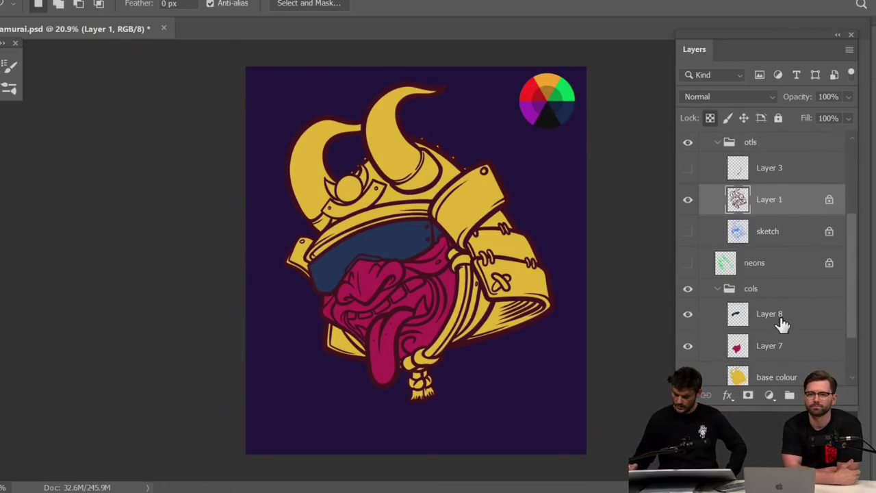
{"action": "left_click", "coordinate": [776, 316]}
{"action": "scroll", "coordinate": [767, 301], "scroll_direction": "down", "scroll_amount": 1}
{"action": "double_click", "coordinate": [768, 290]}
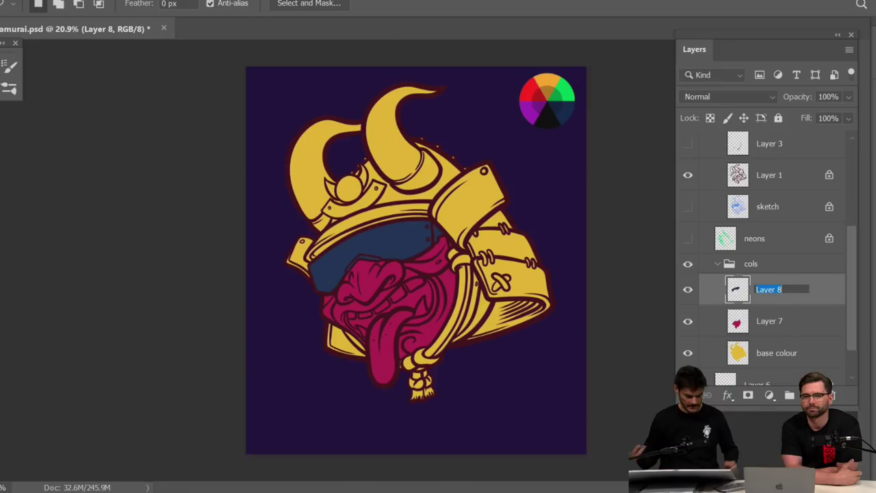
{"action": "type", "text": "sunnies"}
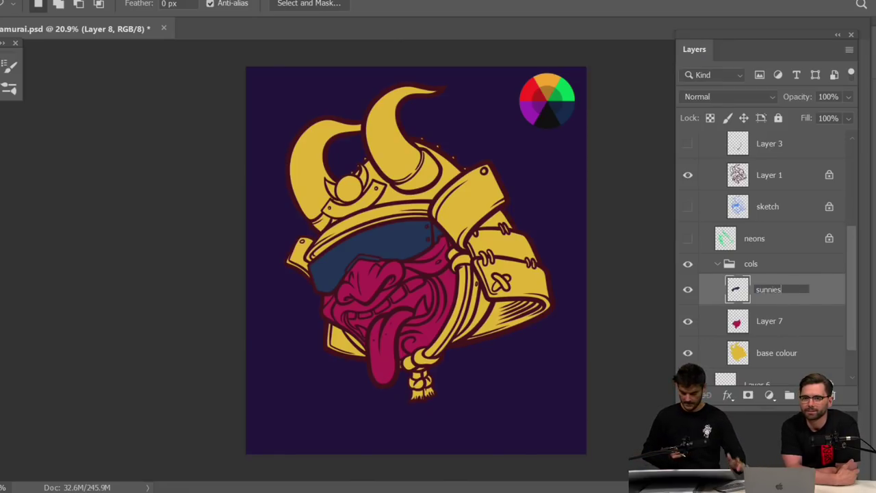
{"action": "key", "text": "Return"}
Rename the crimson face colour layer, Layer 7 in the cols group, as mask
{"action": "double_click", "coordinate": [768, 321]}
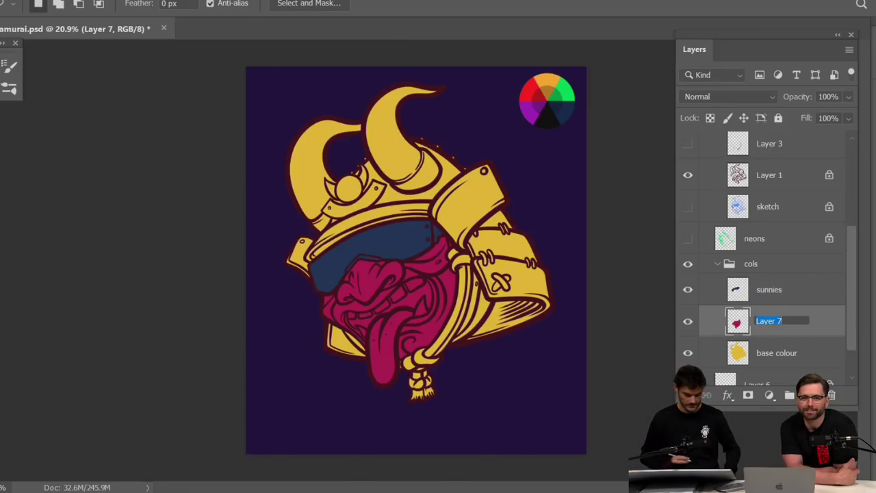
{"action": "type", "text": "mask"}
{"action": "key", "text": "Return"}
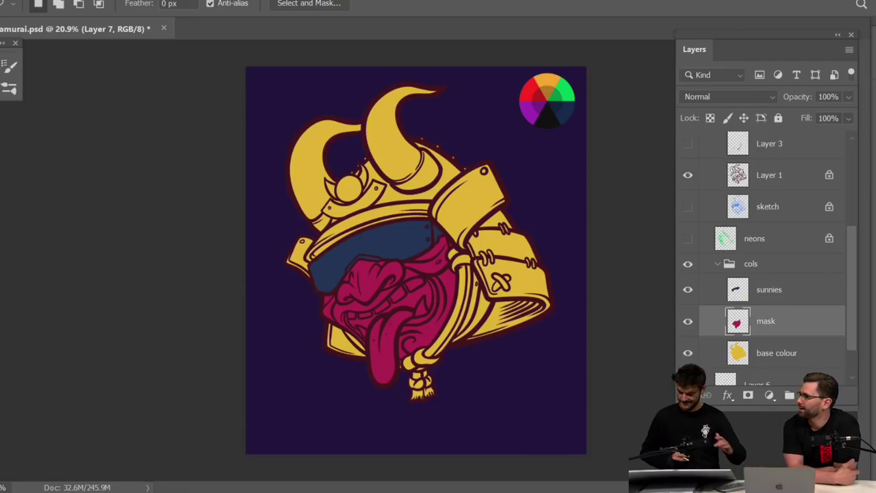
Add a new empty layer above the sunnies layer in the cols group
{"action": "left_click", "coordinate": [800, 293]}
{"action": "left_click", "coordinate": [810, 395]}
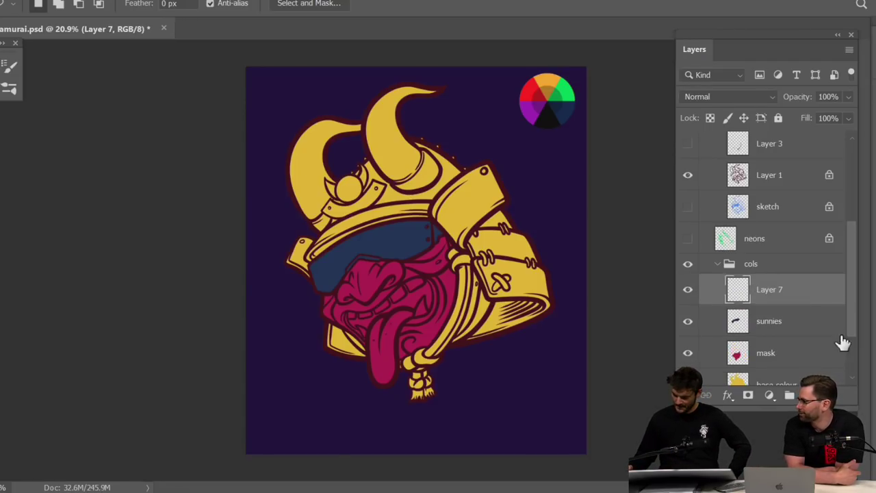
{"action": "left_click_drag", "start_coordinate": [850, 268], "coordinate": [849, 286]}
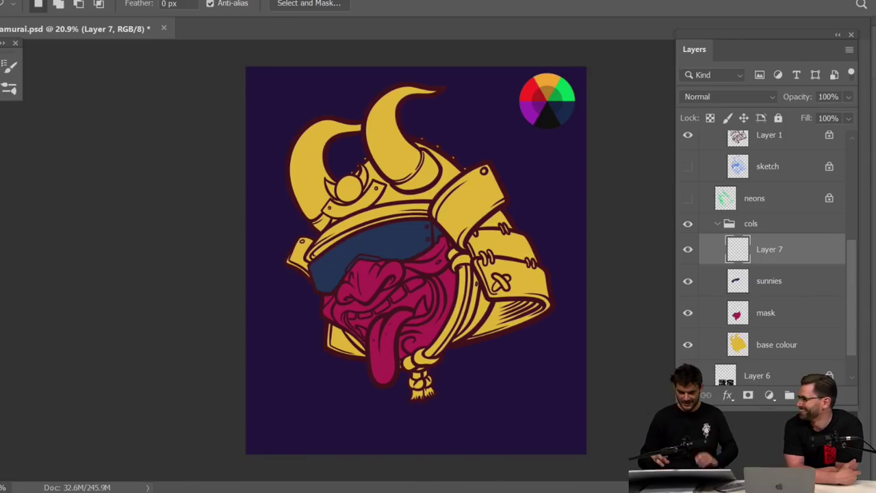
Outline a freehand selection around the rope running from beside the visor down to the knot under the chin
{"action": "key", "text": "f"}
{"action": "scroll", "coordinate": [539, 247], "scroll_direction": "up", "scroll_amount": 3}
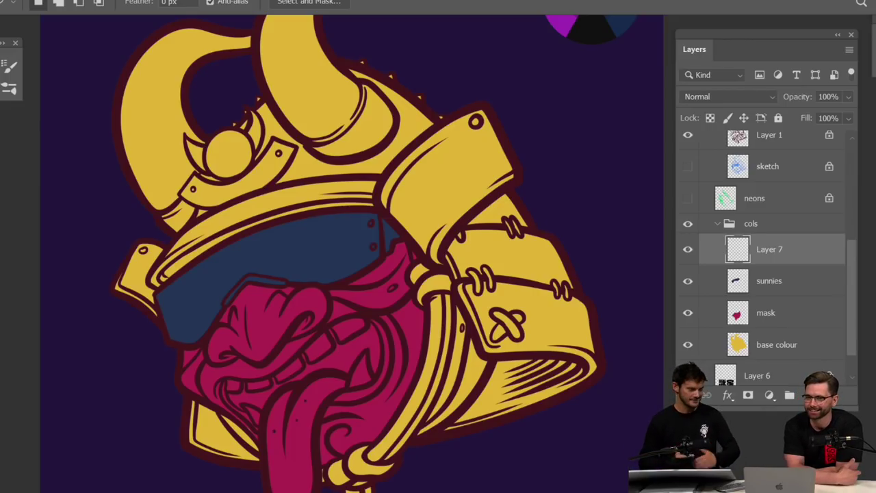
{"action": "scroll", "coordinate": [605, 386], "scroll_direction": "down", "scroll_amount": 3}
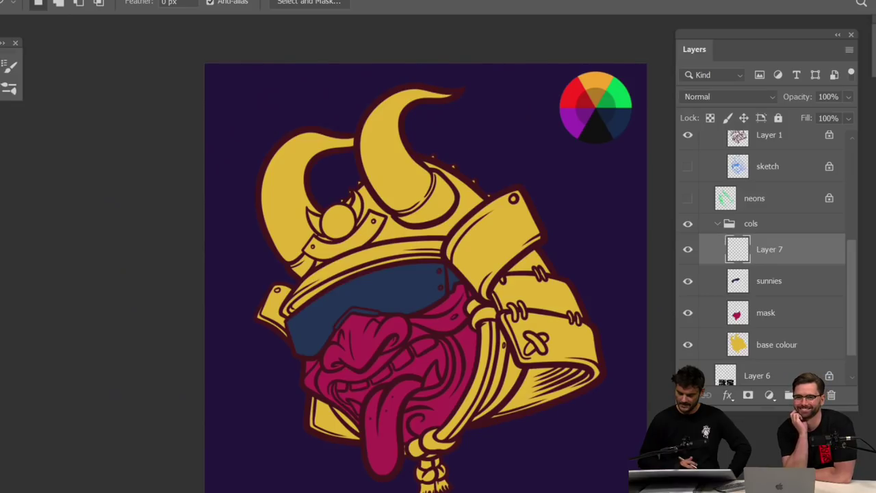
{"action": "scroll", "coordinate": [472, 288], "scroll_direction": "up", "scroll_amount": 2}
{"action": "scroll", "coordinate": [507, 390], "scroll_direction": "up", "scroll_amount": 2}
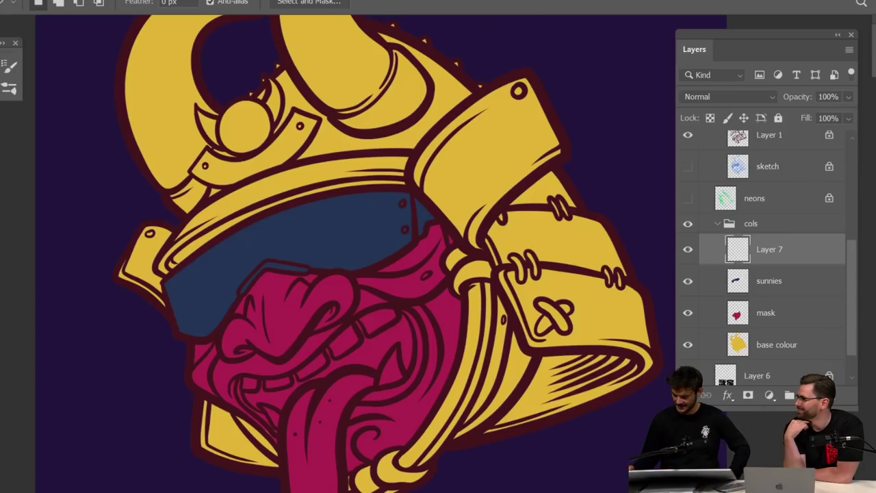
{"action": "scroll", "coordinate": [766, 253], "scroll_direction": "down", "scroll_amount": 1}
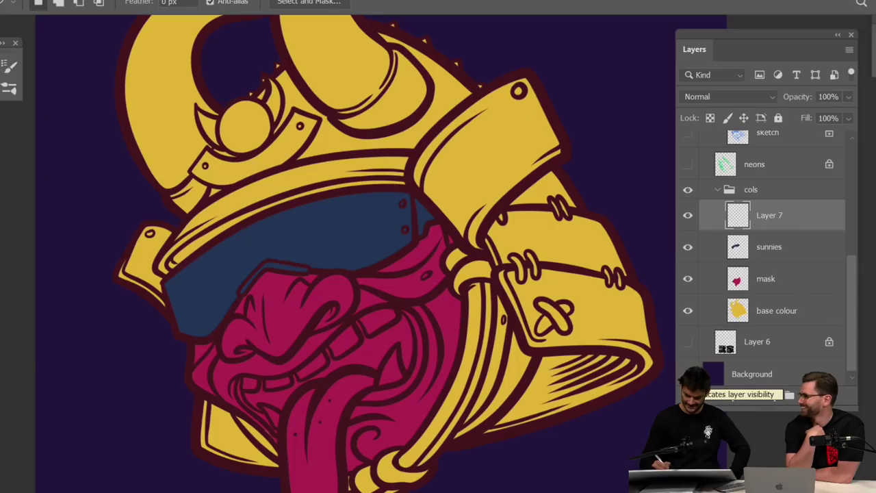
{"action": "mouse_move", "coordinate": [440, 223]}
{"action": "left_mouse_down"}
{"action": "mouse_move", "coordinate": [443, 262]}
{"action": "mouse_move", "coordinate": [461, 295]}
{"action": "mouse_move", "coordinate": [455, 367]}
{"action": "mouse_move", "coordinate": [407, 452]}
{"action": "mouse_move", "coordinate": [346, 475]}
{"action": "mouse_move", "coordinate": [422, 484]}
{"action": "mouse_move", "coordinate": [476, 399]}
{"action": "mouse_move", "coordinate": [492, 346]}
{"action": "mouse_move", "coordinate": [496, 273]}
{"action": "mouse_move", "coordinate": [442, 224]}
{"action": "left_mouse_up"}
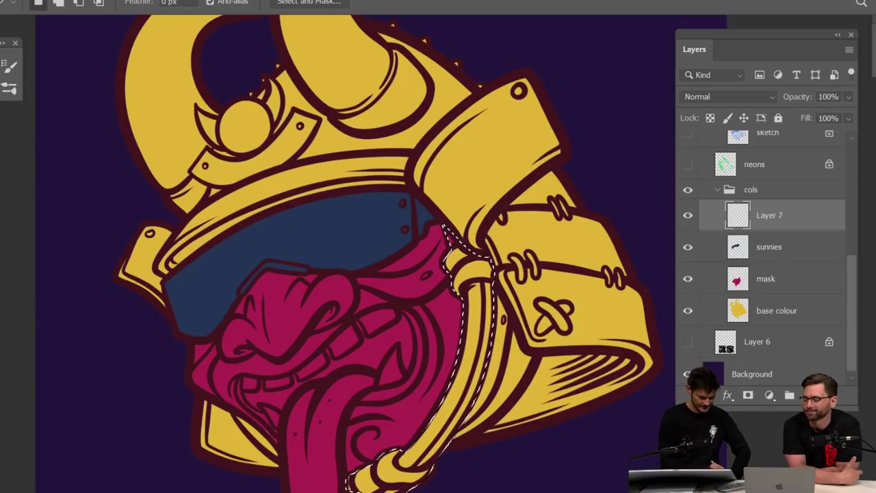
Choose the blue 234a92 as foreground colour and fill the rope selection with it on the new layer
{"action": "key", "text": "n"}
{"action": "left_click", "coordinate": [360, 287]}
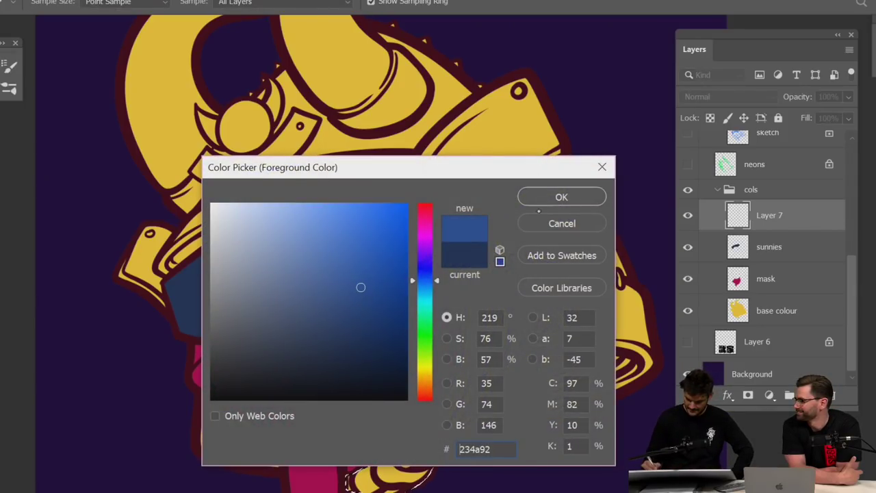
{"action": "key", "text": "Return"}
{"action": "key", "text": "alt+BackSpace"}
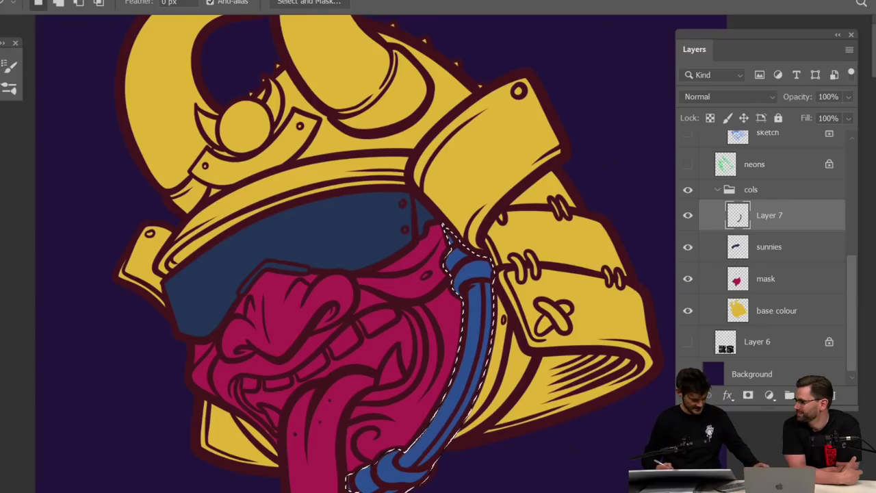
Clear the cord selection, then lasso the tassel below the lower knot and fill it with the cord's blue on Layer 7
{"action": "key", "text": "ctrl+d"}
{"action": "scroll", "coordinate": [356, 254], "scroll_direction": "down", "scroll_amount": 3}
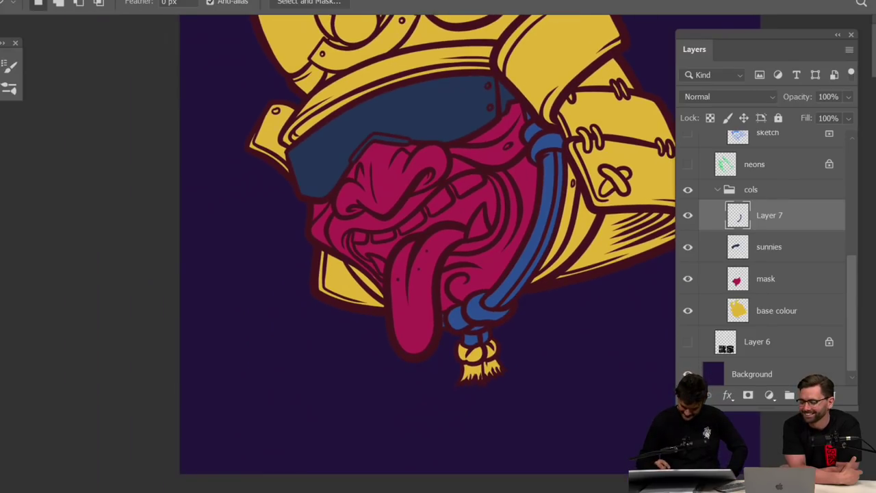
{"action": "scroll", "coordinate": [520, 342], "scroll_direction": "up", "scroll_amount": 5}
{"action": "mouse_move", "coordinate": [451, 319]}
{"action": "left_mouse_down"}
{"action": "mouse_move", "coordinate": [478, 346]}
{"action": "mouse_move", "coordinate": [487, 414]}
{"action": "mouse_move", "coordinate": [386, 436]}
{"action": "mouse_move", "coordinate": [372, 351]}
{"action": "mouse_move", "coordinate": [391, 255]}
{"action": "left_mouse_up"}
{"action": "key", "text": "alt+BackSpace"}
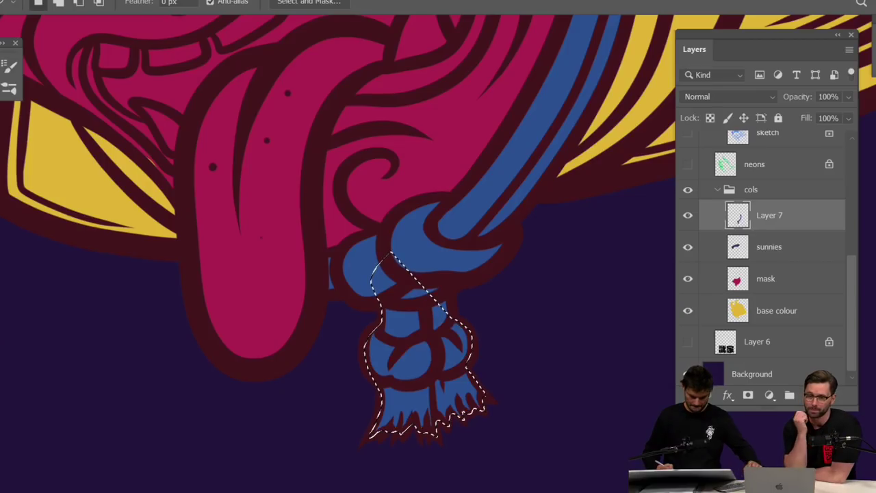
{"action": "key", "text": "ctrl+d"}
{"action": "key", "text": "ctrl+0"}
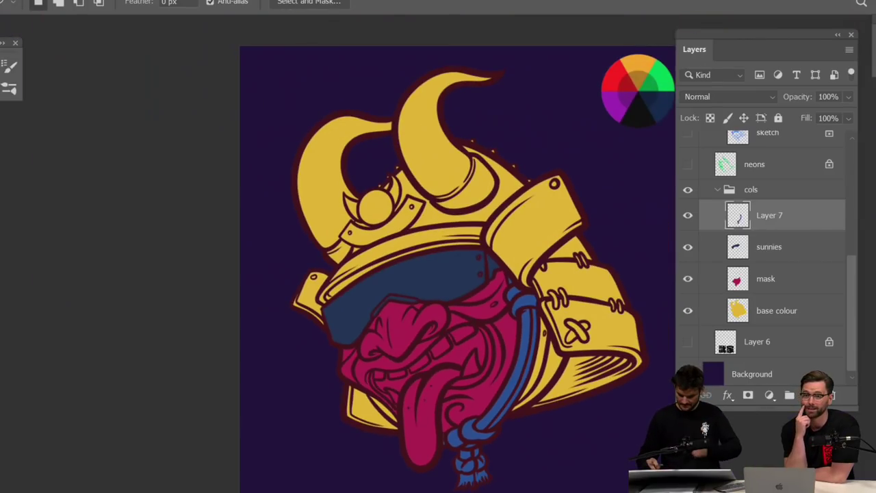
On the mask layer, lasso the yellow strip behind the blue cord and fill it with the mask's crimson
{"action": "scroll", "coordinate": [560, 322], "scroll_direction": "up", "scroll_amount": 4}
{"action": "scroll", "coordinate": [560, 322], "scroll_direction": "down", "scroll_amount": 5}
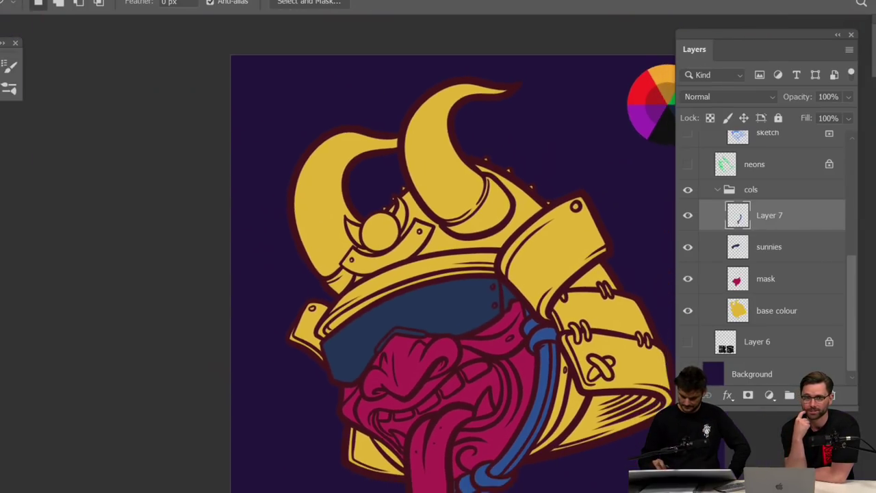
{"action": "scroll", "coordinate": [589, 380], "scroll_direction": "up", "scroll_amount": 4}
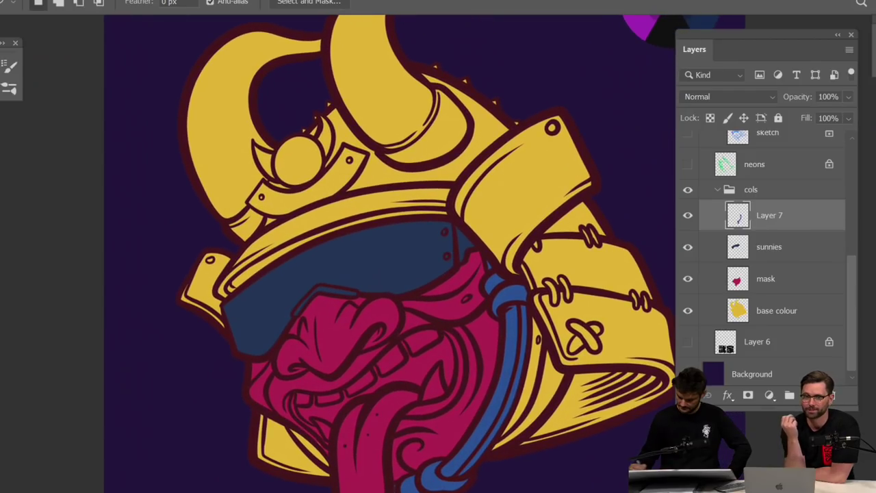
{"action": "key", "text": "alt+bracketleft"}
{"action": "key", "text": "alt+bracketleft"}
{"action": "key", "text": "i"}
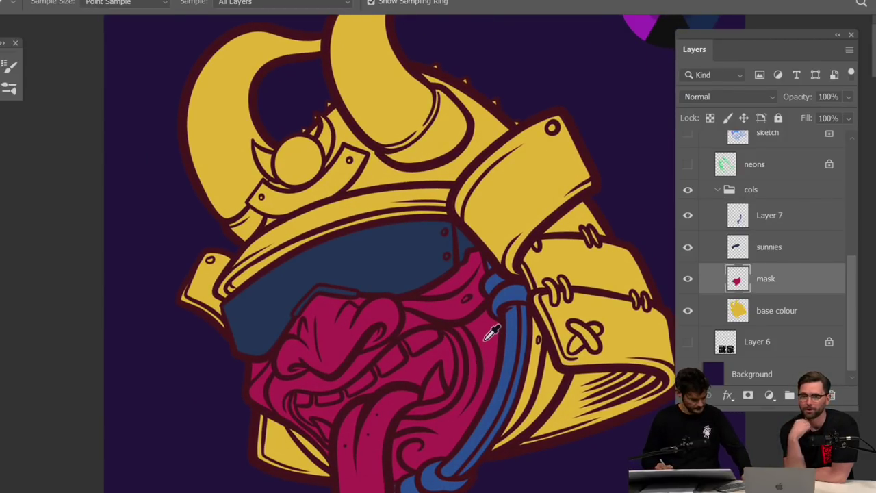
{"action": "key", "text": "l"}
{"action": "mouse_move", "coordinate": [548, 314]}
{"action": "left_mouse_down"}
{"action": "mouse_move", "coordinate": [547, 387]}
{"action": "mouse_move", "coordinate": [518, 446]}
{"action": "mouse_move", "coordinate": [492, 448]}
{"action": "mouse_move", "coordinate": [532, 385]}
{"action": "mouse_move", "coordinate": [547, 314]}
{"action": "left_mouse_up"}
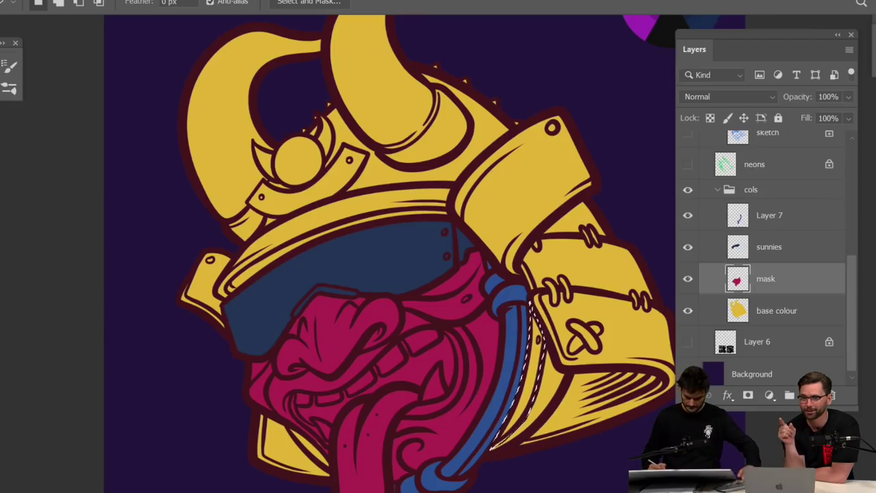
{"action": "scroll", "coordinate": [547, 315], "scroll_direction": "down", "scroll_amount": 3}
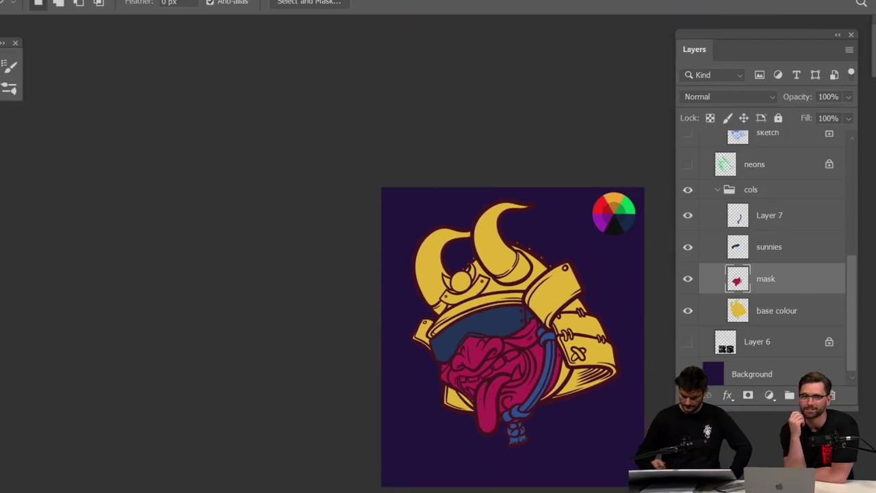
Lasso the front horn of the helmet above its base ring and fill it with crimson on the mask layer
{"action": "scroll", "coordinate": [596, 349], "scroll_direction": "up", "scroll_amount": 2}
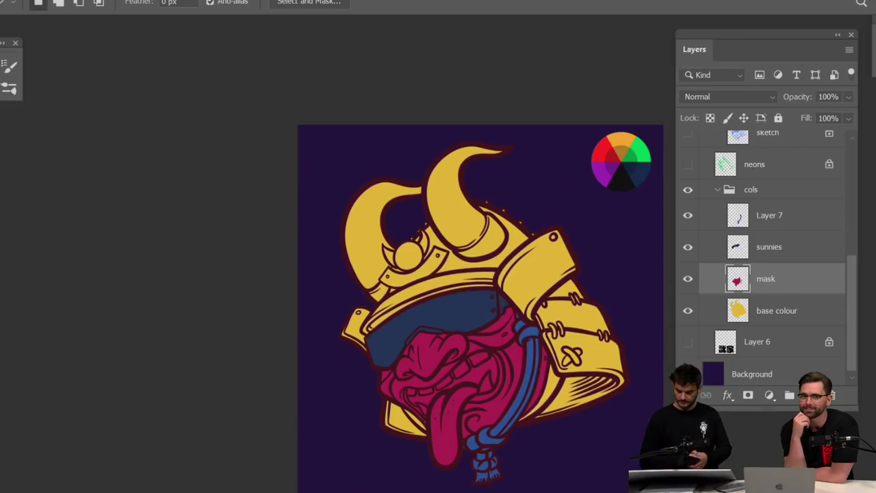
{"action": "scroll", "coordinate": [444, 267], "scroll_direction": "up", "scroll_amount": 4}
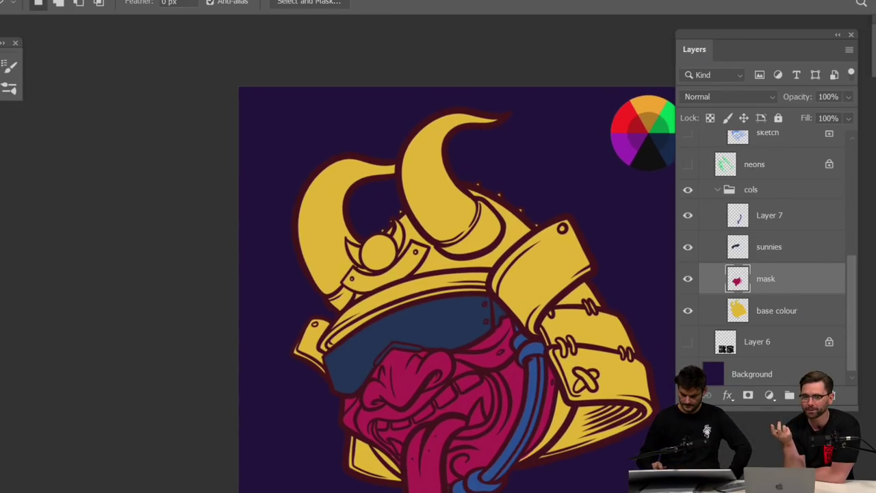
{"action": "scroll", "coordinate": [438, 274], "scroll_direction": "down", "scroll_amount": 3}
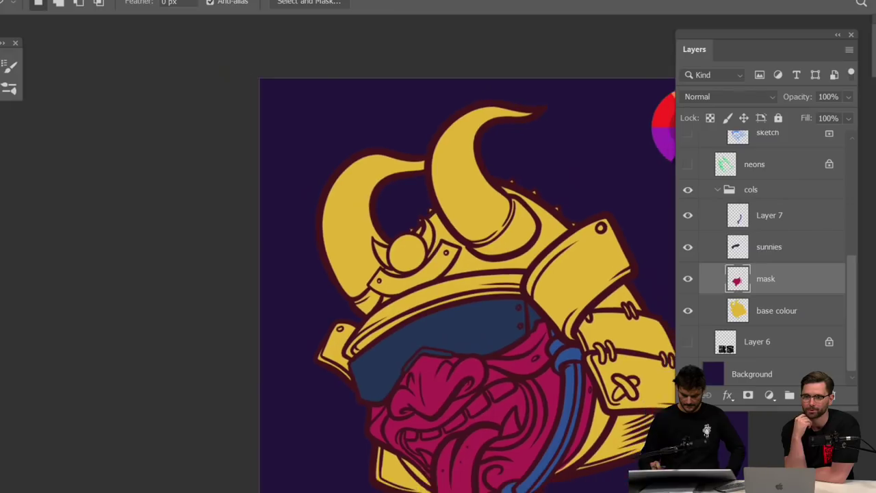
{"action": "scroll", "coordinate": [479, 287], "scroll_direction": "up", "scroll_amount": 1}
{"action": "scroll", "coordinate": [493, 244], "scroll_direction": "up", "scroll_amount": 3}
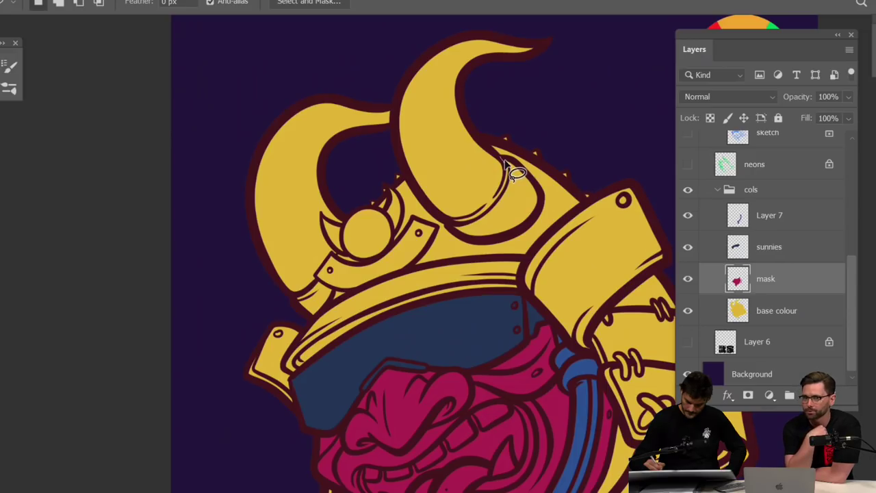
{"action": "mouse_move", "coordinate": [505, 162]}
{"action": "left_mouse_down"}
{"action": "mouse_move", "coordinate": [473, 215]}
{"action": "mouse_move", "coordinate": [438, 216]}
{"action": "mouse_move", "coordinate": [400, 142]}
{"action": "mouse_move", "coordinate": [401, 100]}
{"action": "mouse_move", "coordinate": [426, 56]}
{"action": "mouse_move", "coordinate": [457, 41]}
{"action": "mouse_move", "coordinate": [480, 35]}
{"action": "mouse_move", "coordinate": [541, 48]}
{"action": "mouse_move", "coordinate": [477, 60]}
{"action": "mouse_move", "coordinate": [457, 85]}
{"action": "mouse_move", "coordinate": [505, 163]}
{"action": "left_mouse_up"}
{"action": "key", "text": "alt+BackSpace"}
{"action": "key", "text": "ctrl+d"}
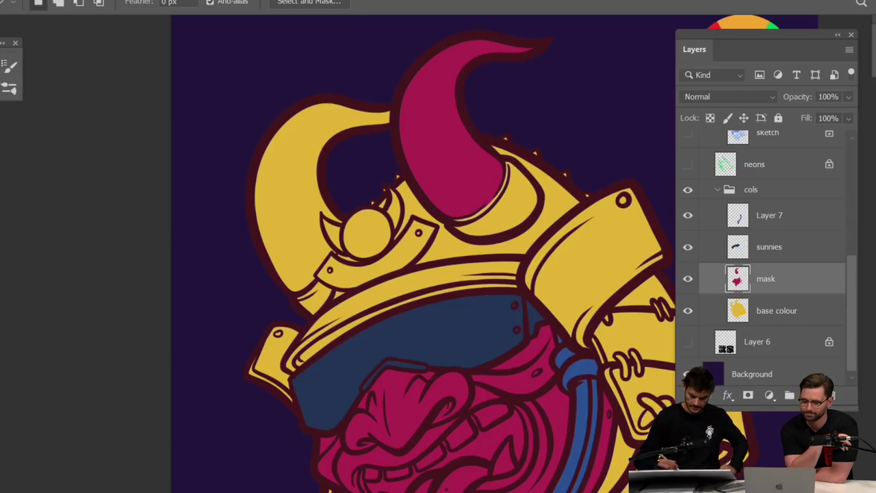
Lasso the rear horn around the crest ornament and fill it with the same crimson on the mask layer
{"action": "mouse_move", "coordinate": [346, 223]}
{"action": "left_mouse_down"}
{"action": "mouse_move", "coordinate": [321, 188]}
{"action": "mouse_move", "coordinate": [320, 160]}
{"action": "mouse_move", "coordinate": [337, 137]}
{"action": "mouse_move", "coordinate": [395, 117]}
{"action": "mouse_move", "coordinate": [380, 108]}
{"action": "mouse_move", "coordinate": [314, 103]}
{"action": "mouse_move", "coordinate": [278, 123]}
{"action": "mouse_move", "coordinate": [255, 161]}
{"action": "mouse_move", "coordinate": [249, 198]}
{"action": "mouse_move", "coordinate": [274, 268]}
{"action": "mouse_move", "coordinate": [296, 292]}
{"action": "mouse_move", "coordinate": [337, 254]}
{"action": "mouse_move", "coordinate": [321, 214]}
{"action": "mouse_move", "coordinate": [347, 225]}
{"action": "left_mouse_up"}
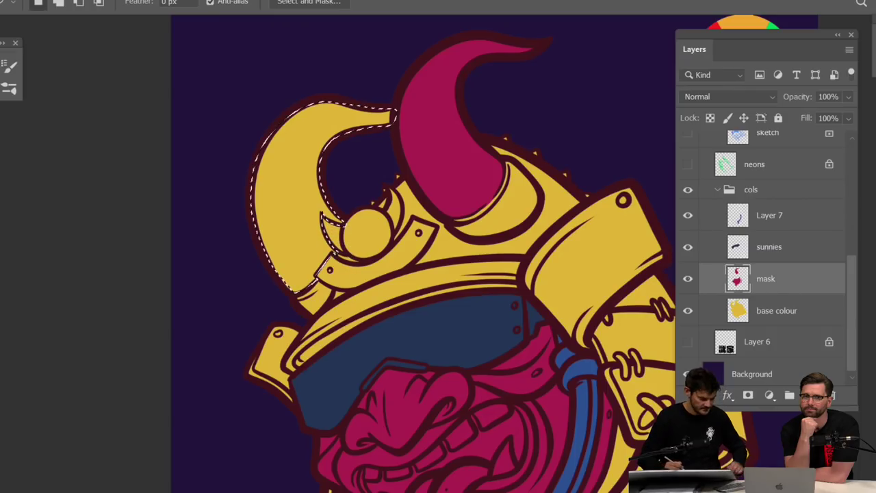
{"action": "key", "text": "alt+BackSpace"}
{"action": "key", "text": "ctrl+d"}
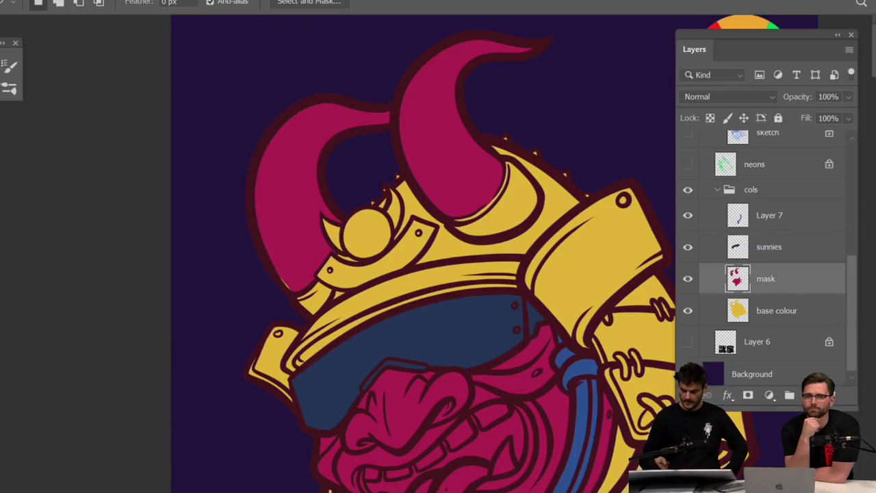
{"action": "scroll", "coordinate": [538, 275], "scroll_direction": "down", "scroll_amount": 5}
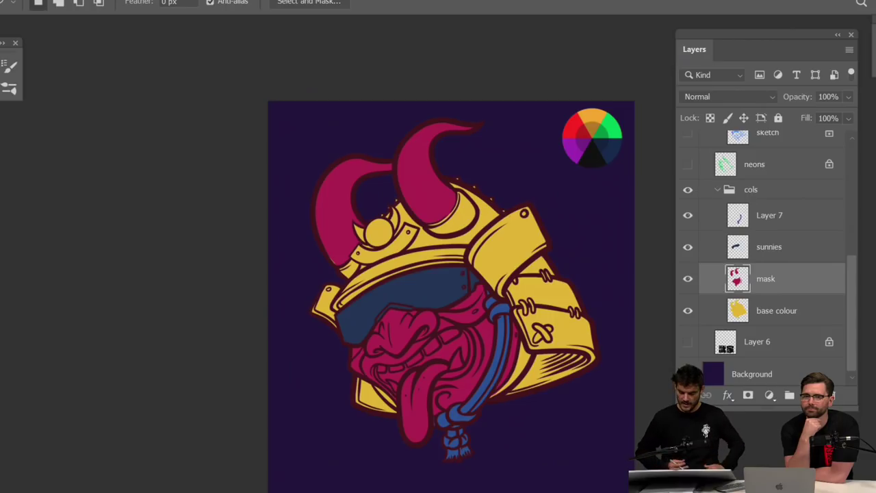
Sample the cord's blue and, on Layer 7, paint the X-shaped stitch on the neck guard, reducing the brush size to 70
{"action": "scroll", "coordinate": [571, 345], "scroll_direction": "up", "scroll_amount": 2}
{"action": "scroll", "coordinate": [564, 346], "scroll_direction": "up", "scroll_amount": 2}
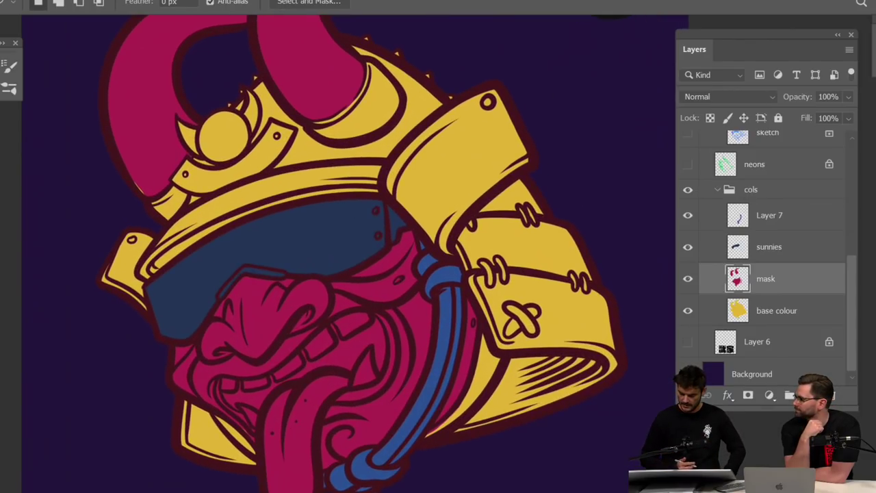
{"action": "key", "text": "v"}
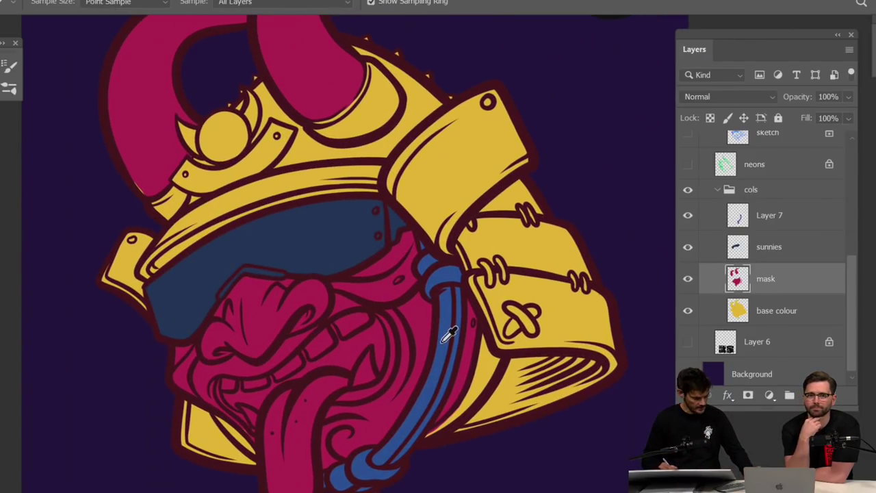
{"action": "left_click", "coordinate": [441, 411]}
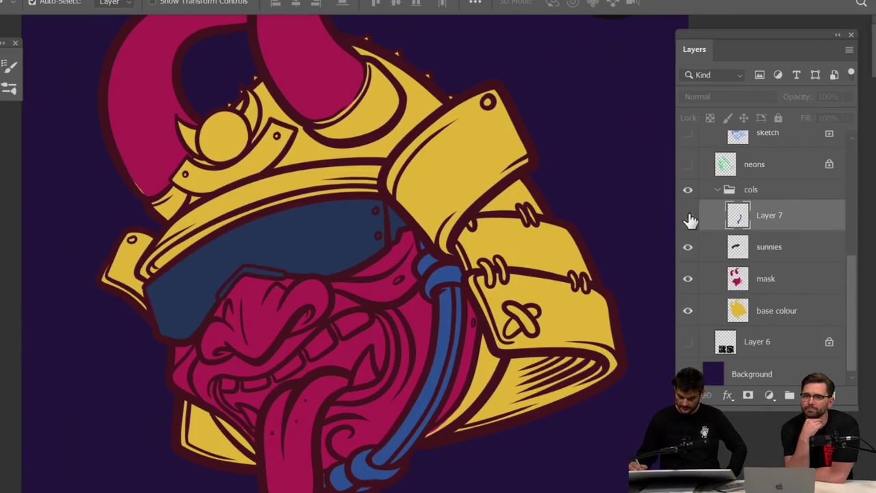
{"action": "key", "text": "b"}
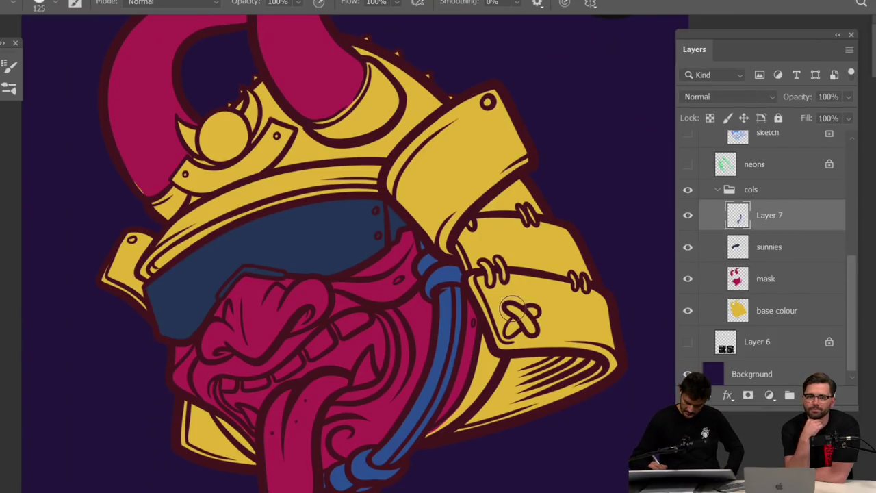
{"action": "mouse_move", "coordinate": [525, 319]}
{"action": "left_mouse_down"}
{"action": "mouse_move", "coordinate": [531, 329]}
{"action": "mouse_move", "coordinate": [508, 333]}
{"action": "mouse_move", "coordinate": [534, 314]}
{"action": "left_mouse_up"}
{"action": "key", "text": "bracketleft"}
{"action": "key", "text": "bracketleft"}
{"action": "key", "text": "bracketleft"}
{"action": "key", "text": "bracketleft"}
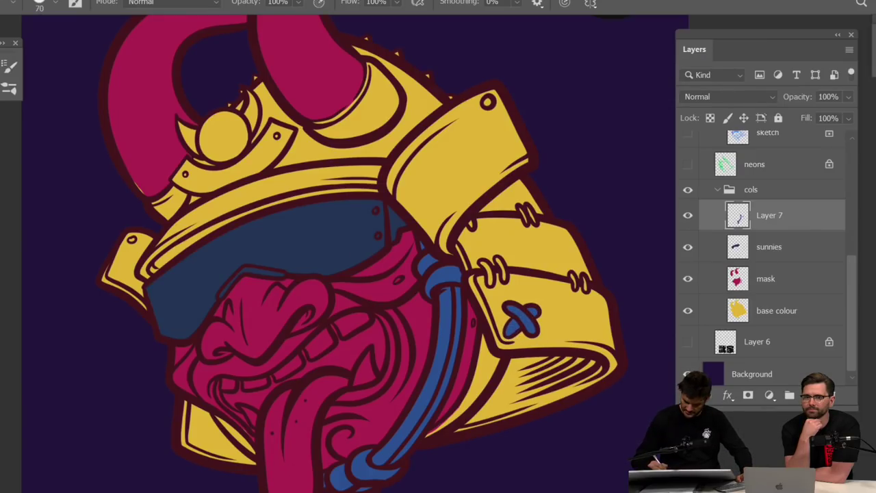
Paint the remaining small stitches along the neck guard's seams blue with the size 70 brush
{"action": "mouse_move", "coordinate": [501, 265]}
{"action": "left_mouse_down"}
{"action": "mouse_move", "coordinate": [505, 279]}
{"action": "mouse_move", "coordinate": [487, 270]}
{"action": "mouse_move", "coordinate": [491, 280]}
{"action": "left_mouse_up"}
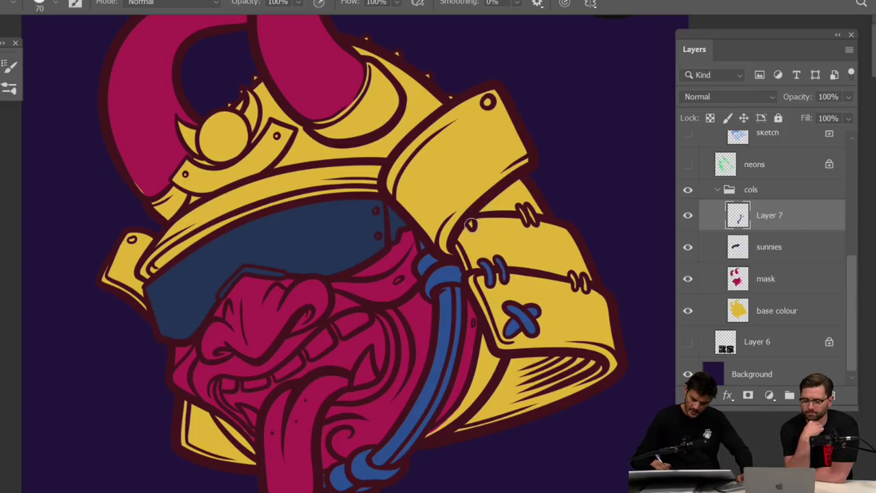
{"action": "left_click_drag", "start_coordinate": [521, 211], "coordinate": [534, 220]}
{"action": "left_click_drag", "start_coordinate": [575, 281], "coordinate": [587, 285]}
{"action": "key", "text": "ctrl+minus"}
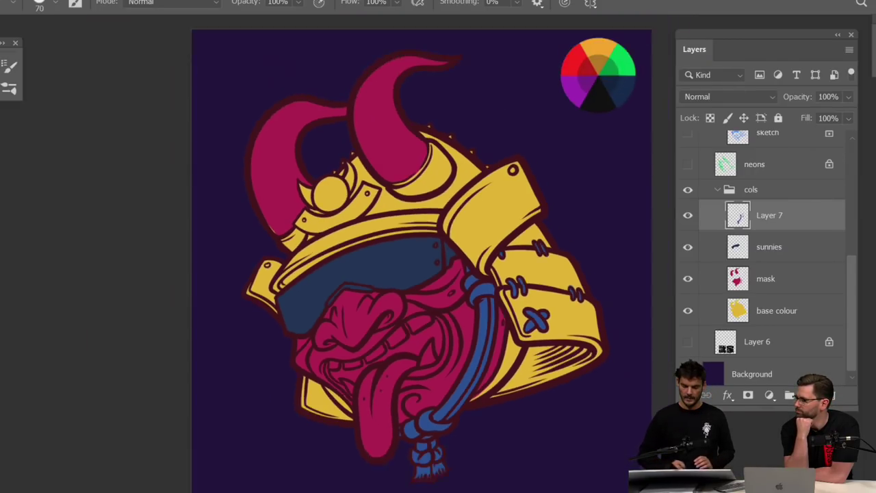
{"action": "key", "text": "ctrl+minus"}
{"action": "scroll", "coordinate": [531, 321], "scroll_direction": "down", "scroll_amount": 2}
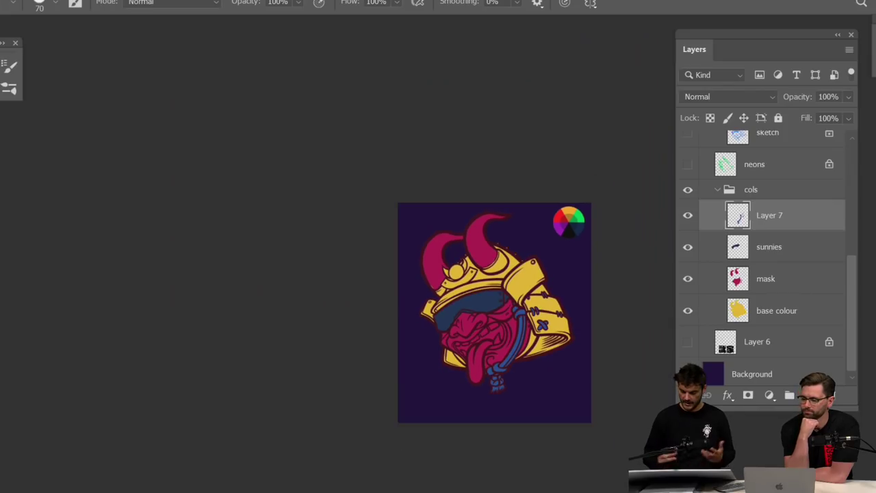
{"action": "scroll", "coordinate": [553, 311], "scroll_direction": "up", "scroll_amount": 2}
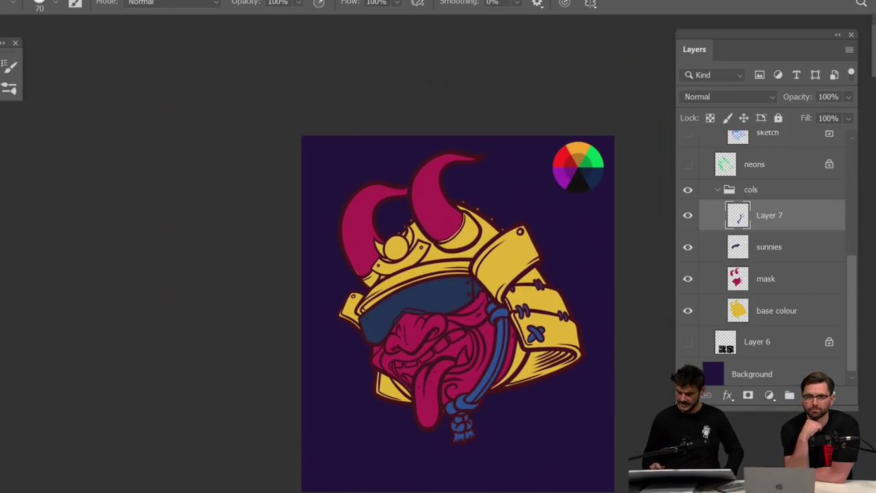
{"action": "scroll", "coordinate": [569, 358], "scroll_direction": "up", "scroll_amount": 1}
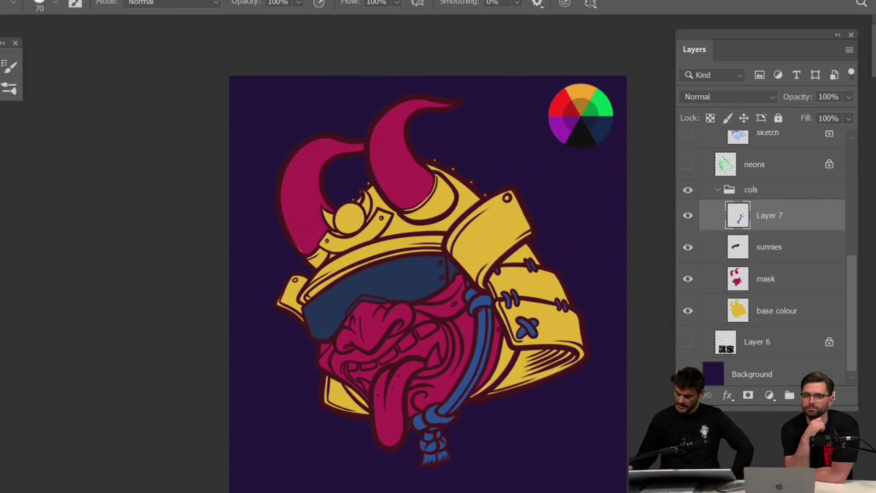
Rename Layer 7 in the cols group to "blues"
{"action": "left_click_drag", "start_coordinate": [852, 297], "coordinate": [850, 268]}
{"action": "left_click", "coordinate": [717, 252]}
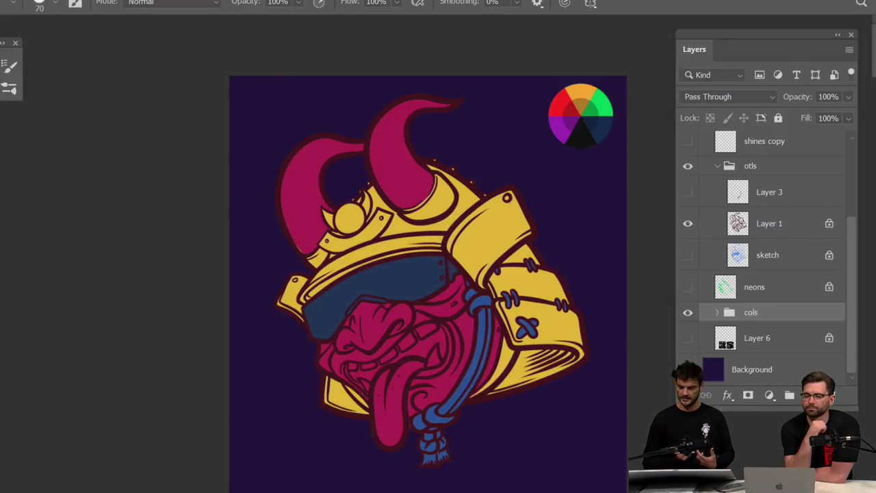
{"action": "left_click", "coordinate": [717, 312]}
{"action": "scroll", "coordinate": [849, 319], "scroll_direction": "down", "scroll_amount": 2}
{"action": "scroll", "coordinate": [743, 383], "scroll_direction": "down", "scroll_amount": 2}
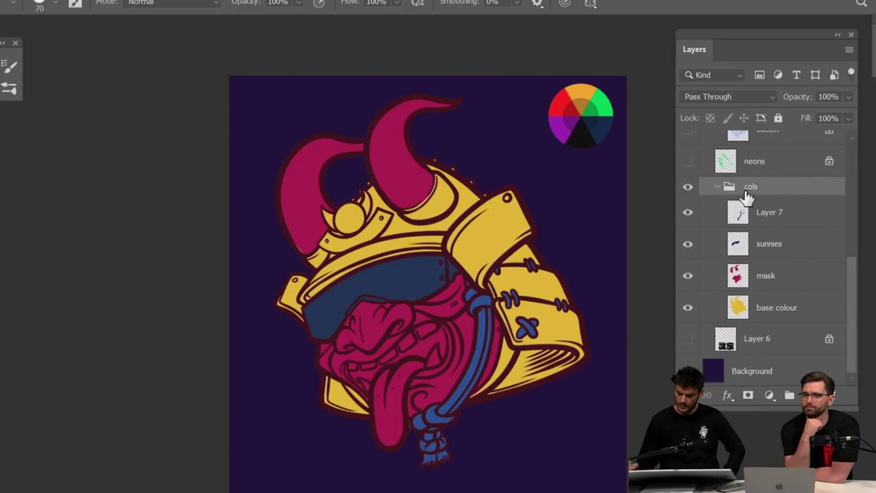
{"action": "double_click", "coordinate": [768, 213]}
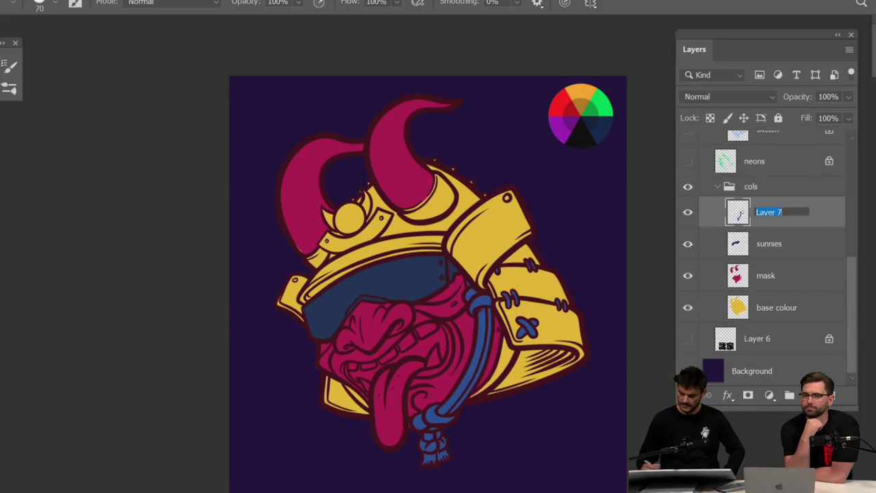
{"action": "type", "text": "blues"}
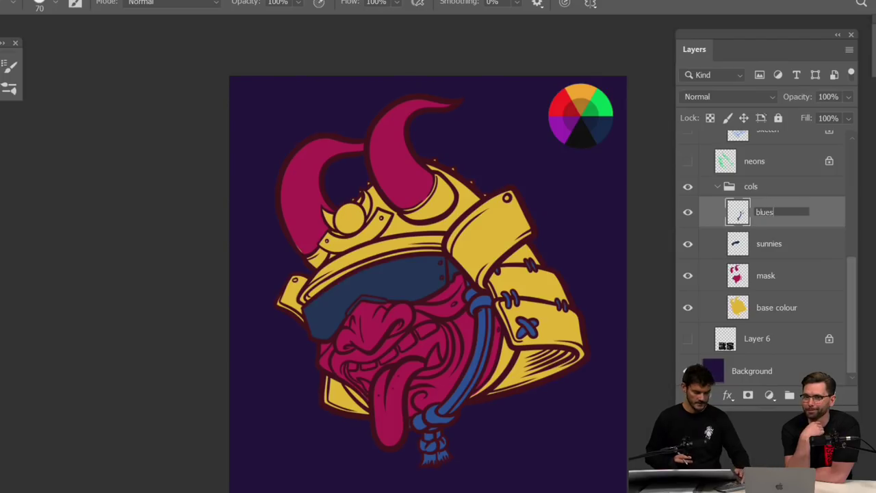
{"action": "key", "text": "Return"}
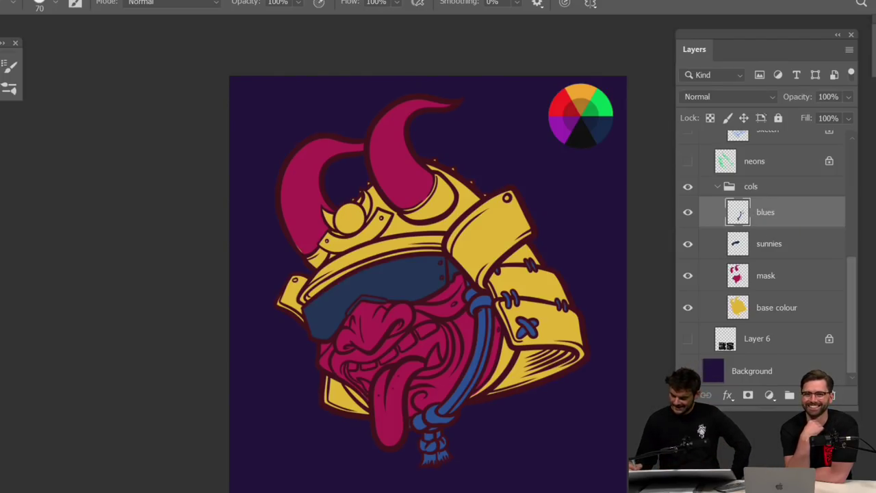
Check the flat colour layers in the cols group and leave the group collapsed
{"action": "left_click", "coordinate": [752, 241]}
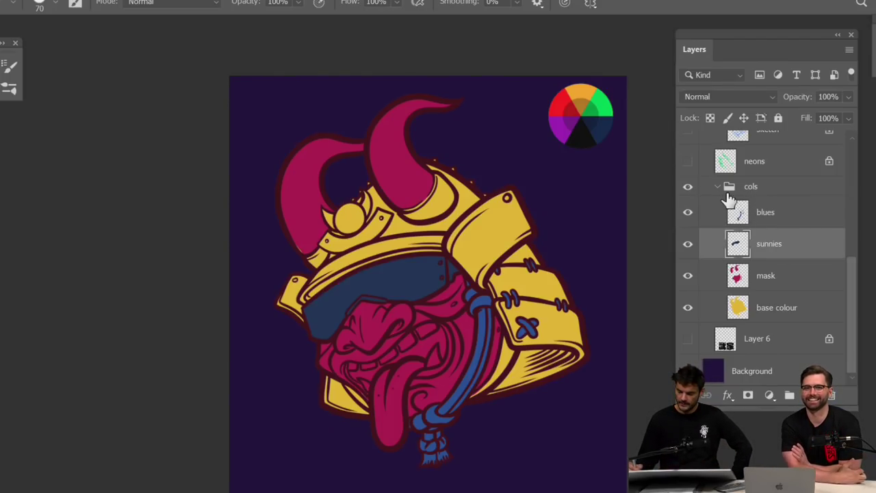
{"action": "left_click", "coordinate": [719, 188]}
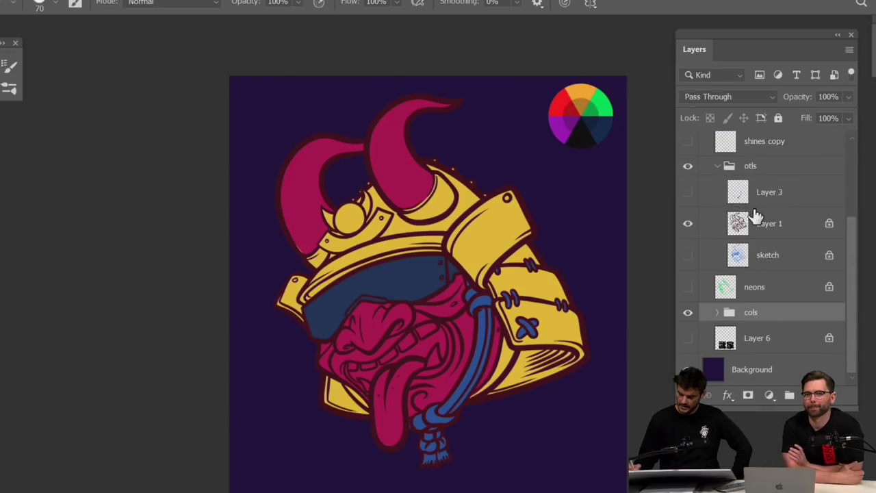
{"action": "left_click", "coordinate": [718, 314]}
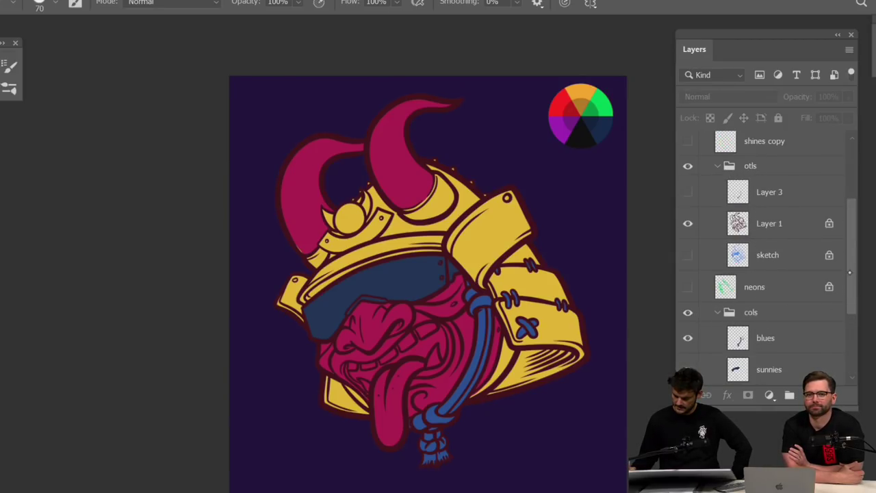
{"action": "scroll", "coordinate": [814, 370], "scroll_direction": "down", "scroll_amount": 4}
{"action": "left_click", "coordinate": [717, 186]}
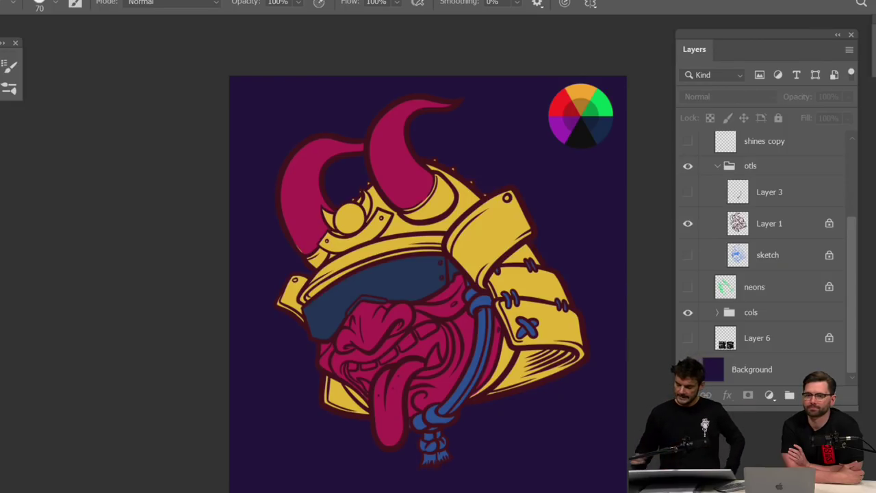
Recheck the flat colour layers inside the cols group, collapse it and select the group
{"action": "scroll", "coordinate": [767, 260], "scroll_direction": "up", "scroll_amount": 3}
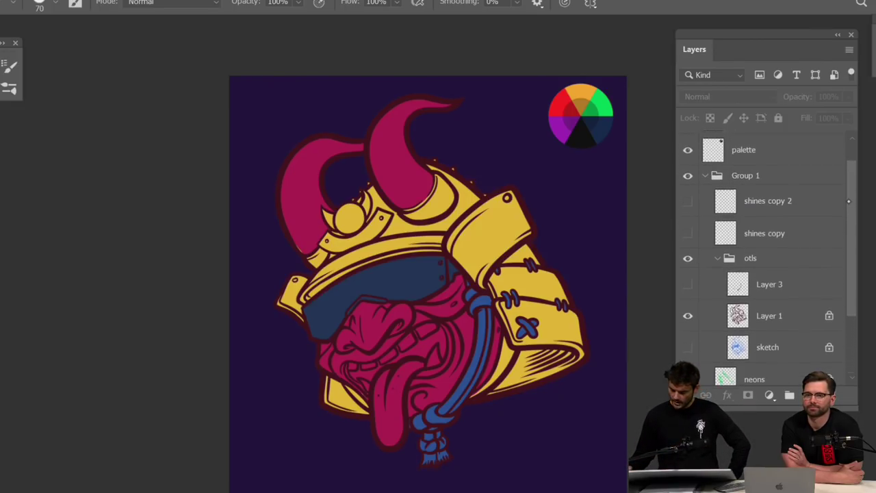
{"action": "scroll", "coordinate": [767, 260], "scroll_direction": "down", "scroll_amount": 3}
{"action": "left_click", "coordinate": [716, 313]}
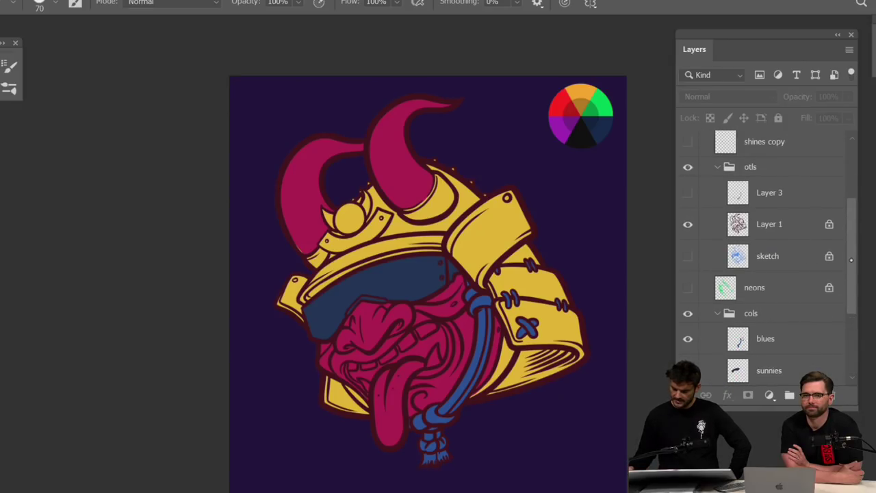
{"action": "scroll", "coordinate": [850, 334], "scroll_direction": "down", "scroll_amount": 3}
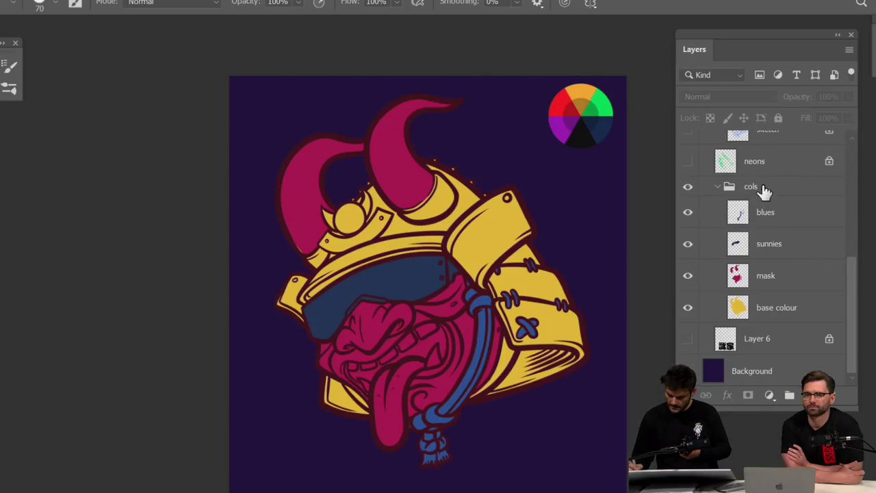
{"action": "left_click", "coordinate": [727, 190]}
{"action": "left_click", "coordinate": [718, 186]}
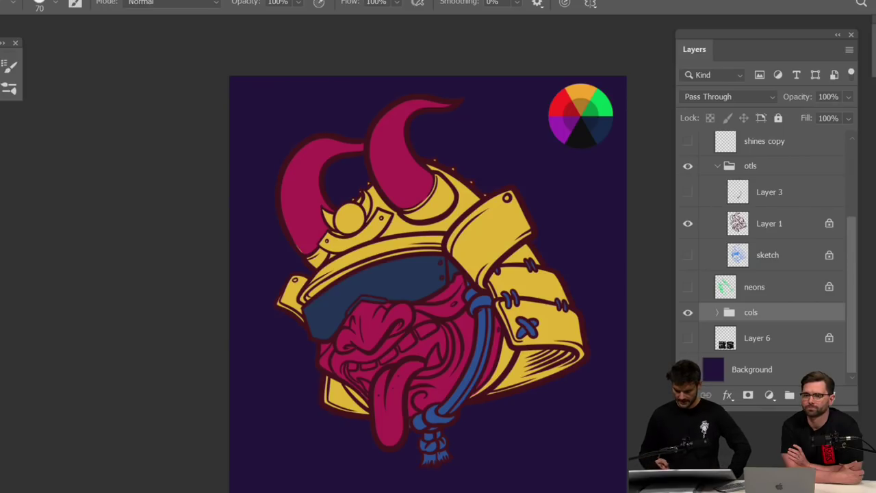
{"action": "scroll", "coordinate": [763, 261], "scroll_direction": "up", "scroll_amount": 4}
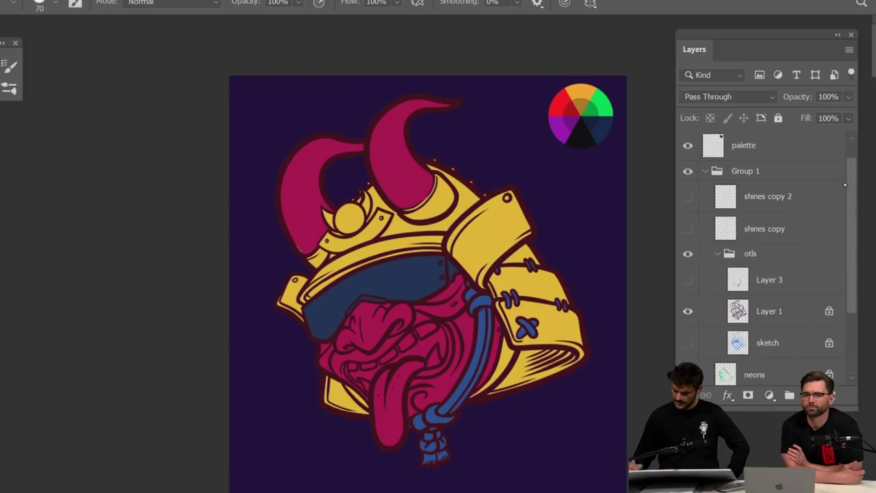
{"action": "scroll", "coordinate": [763, 260], "scroll_direction": "down", "scroll_amount": 4}
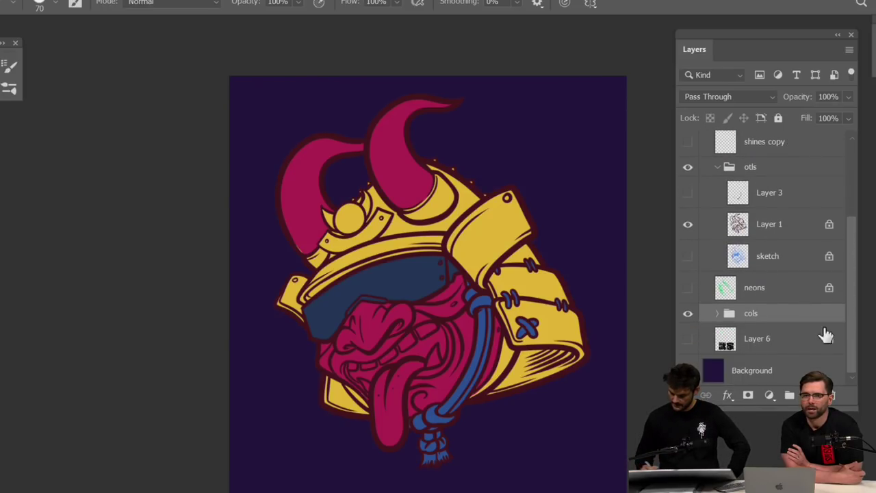
{"action": "scroll", "coordinate": [428, 285], "scroll_direction": "up", "scroll_amount": 2}
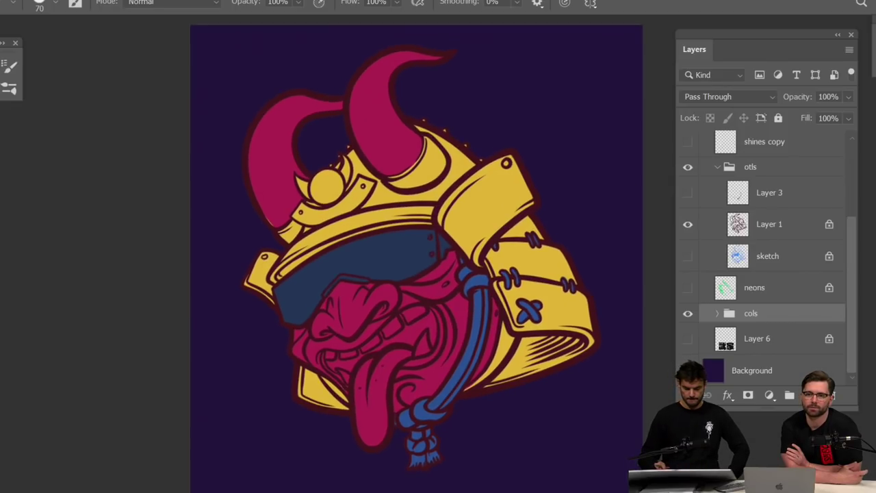
{"action": "scroll", "coordinate": [427, 284], "scroll_direction": "down", "scroll_amount": 1}
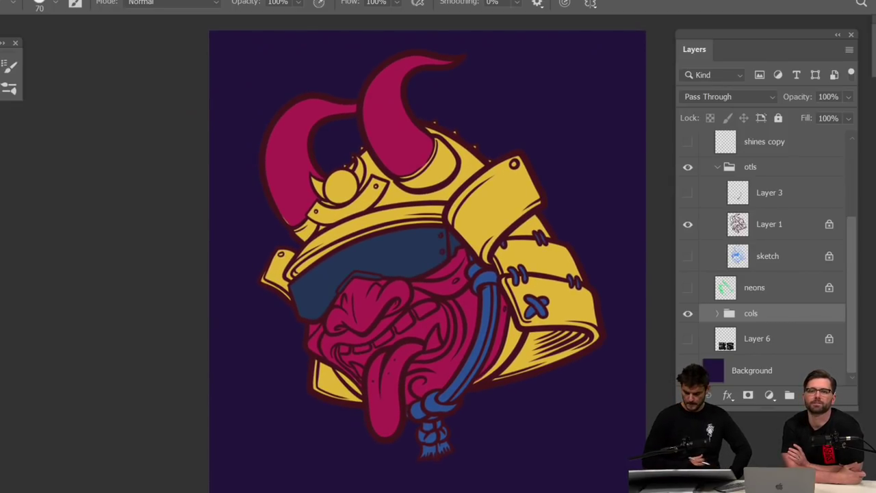
{"action": "key", "text": "ctrl+plus"}
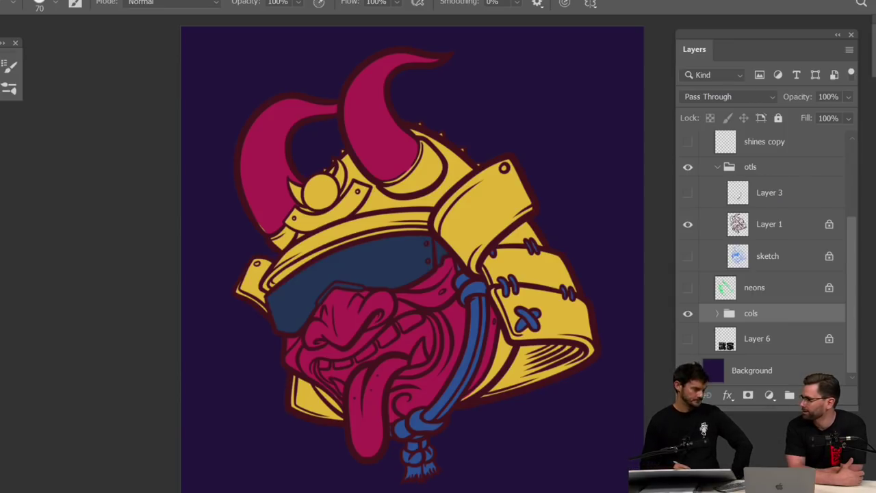
{"action": "left_click_drag", "start_coordinate": [412, 260], "coordinate": [448, 328]}
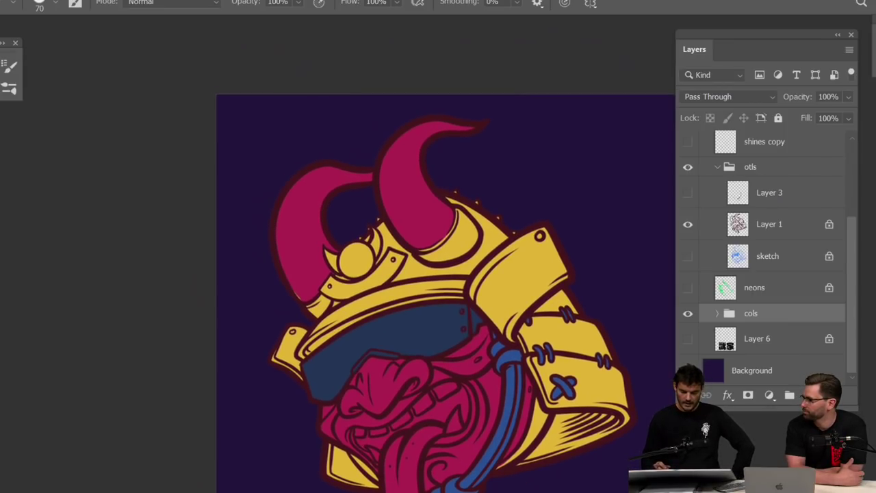
{"action": "scroll", "coordinate": [530, 341], "scroll_direction": "up", "scroll_amount": 3}
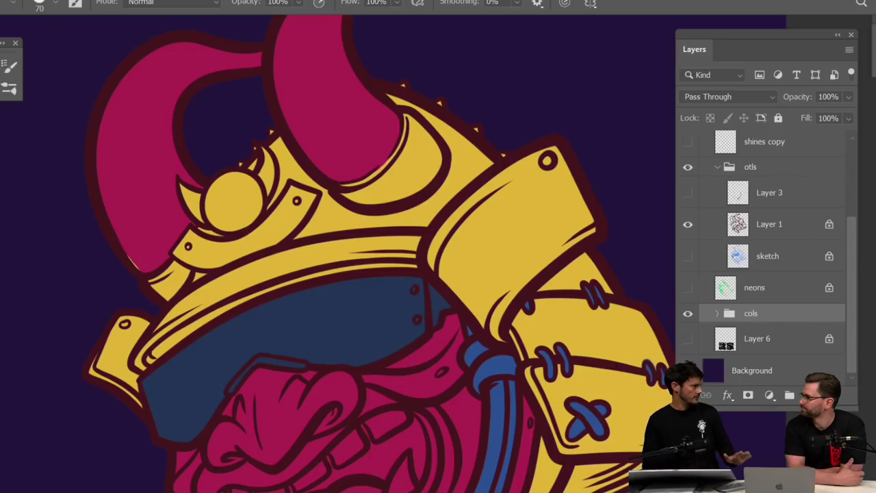
Add a Hue/Saturation adjustment layer directly above the cols group
{"action": "left_click", "coordinate": [769, 399]}
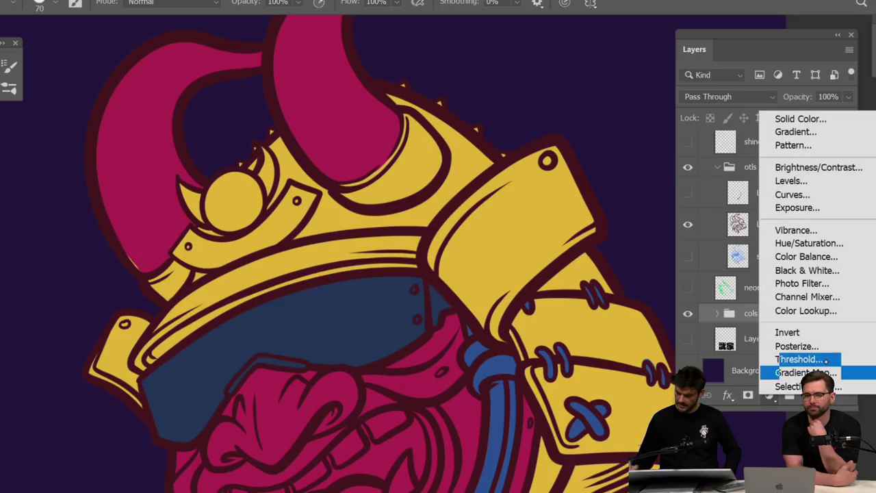
{"action": "left_click", "coordinate": [850, 245]}
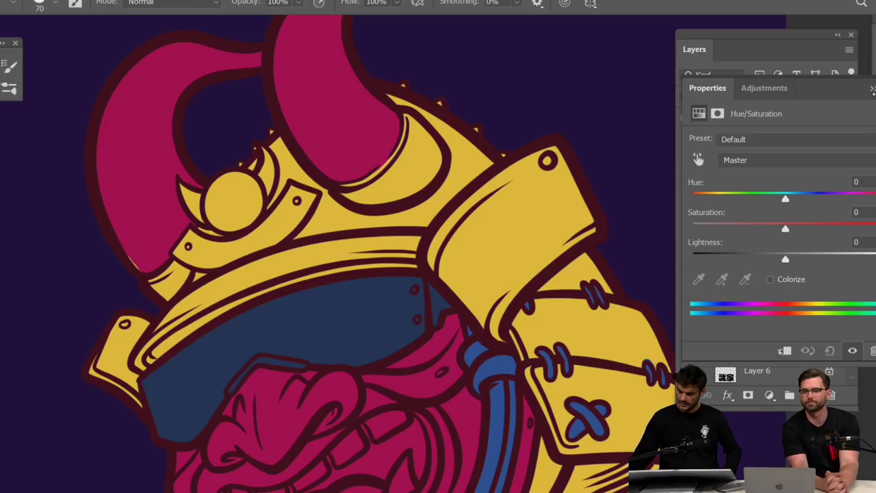
{"action": "left_click", "coordinate": [872, 89]}
{"action": "double_click", "coordinate": [727, 319]}
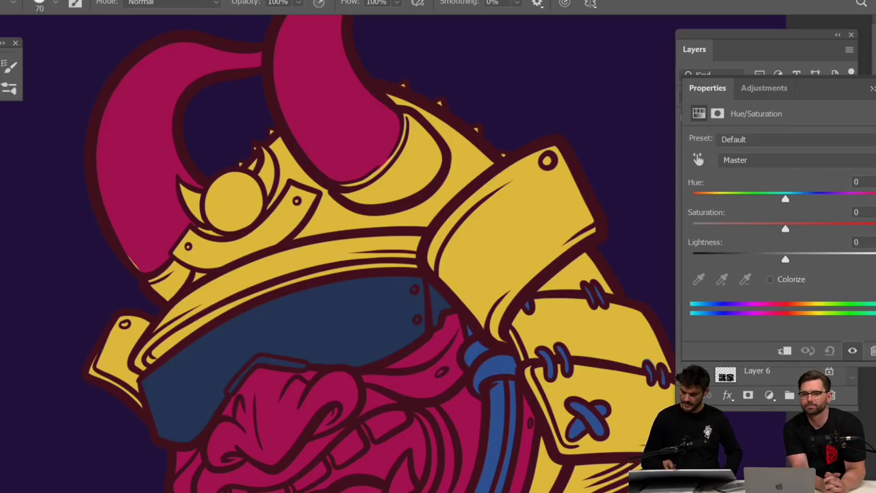
Darken the adjustment to a lightness of -62 and clip it to the cols group
{"action": "key", "text": "ctrl+minus"}
{"action": "left_click_drag", "start_coordinate": [785, 259], "coordinate": [727, 259]}
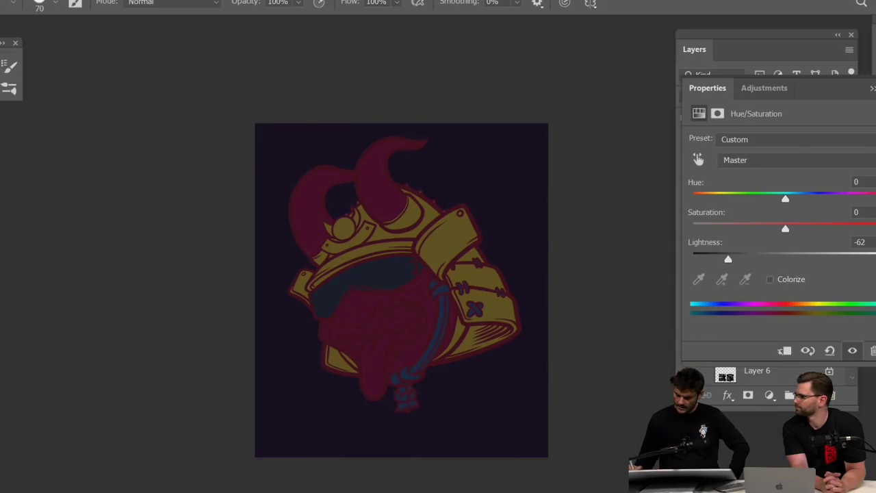
{"action": "left_click", "coordinate": [786, 352]}
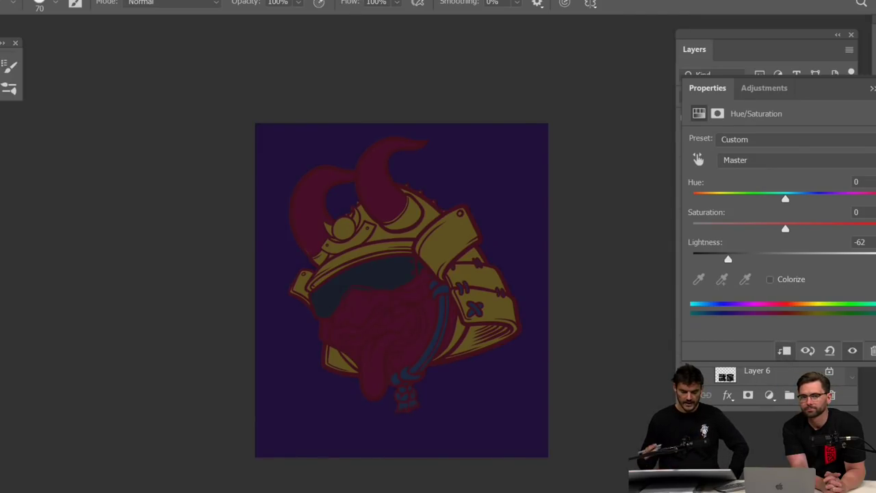
{"action": "left_click", "coordinate": [872, 89]}
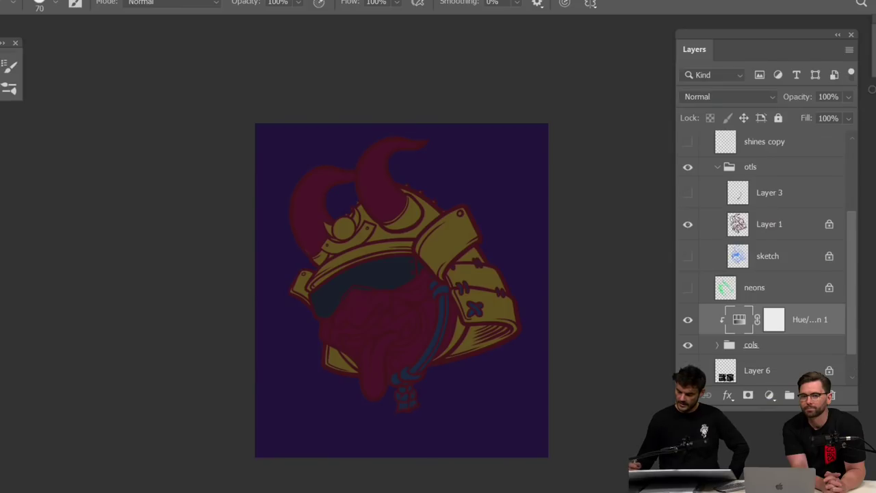
Hide and reshow the Background layer to check the clipped adjustment
{"action": "scroll", "coordinate": [835, 311], "scroll_direction": "down", "scroll_amount": 1}
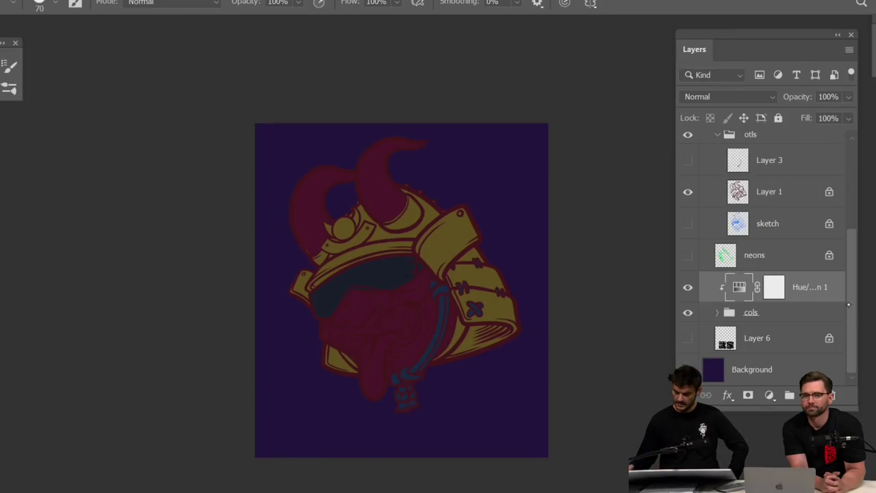
{"action": "left_click", "coordinate": [688, 369]}
{"action": "left_click", "coordinate": [688, 369]}
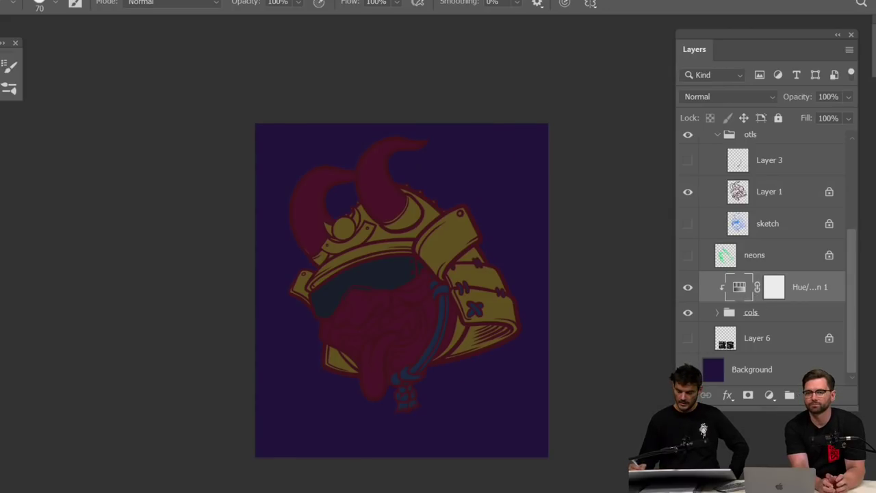
Set the Hue/Saturation adjustment's lightness to -52 and its hue to -21
{"action": "double_click", "coordinate": [739, 287]}
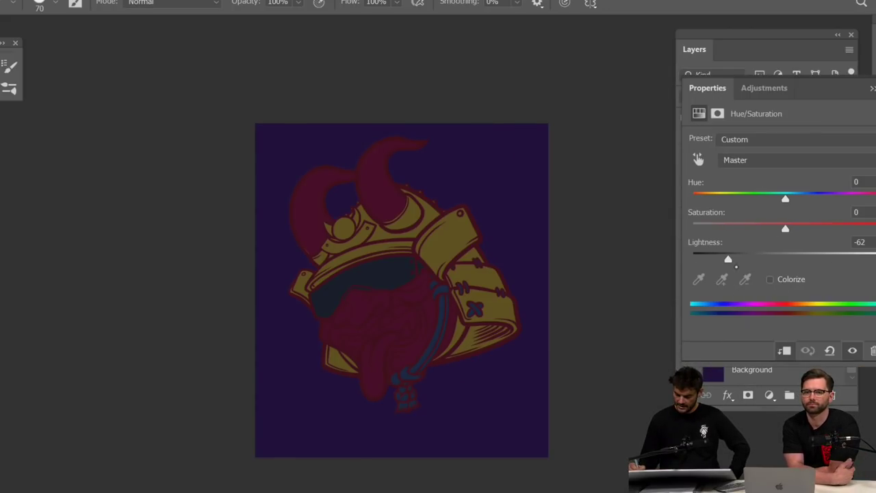
{"action": "left_click_drag", "start_coordinate": [772, 259], "coordinate": [736, 258]}
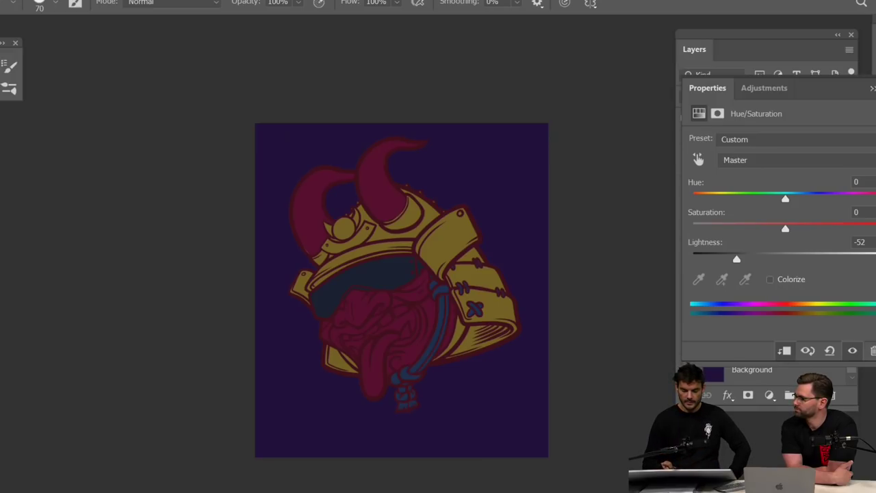
{"action": "key", "text": "ctrl+plus"}
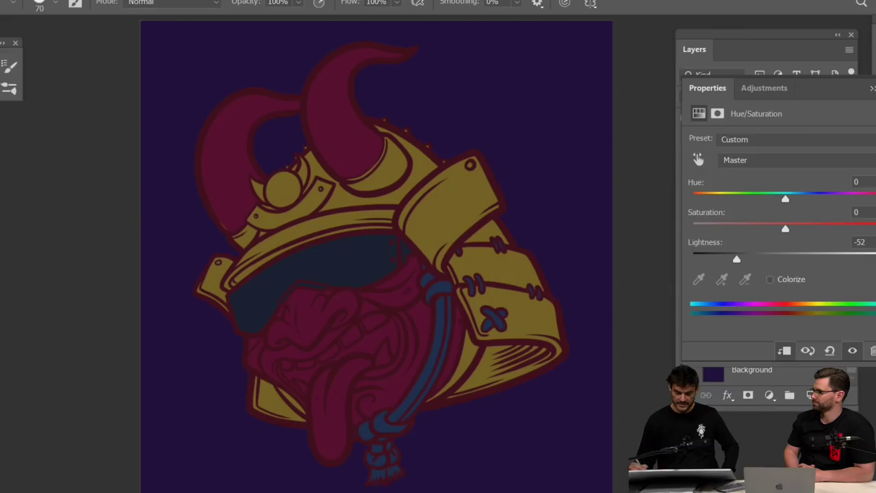
{"action": "left_click_drag", "start_coordinate": [785, 198], "coordinate": [774, 198]}
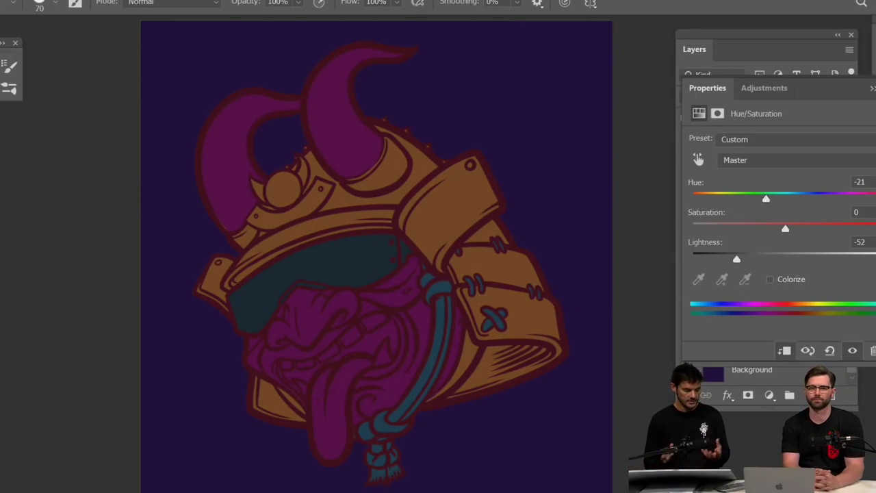
{"action": "left_click", "coordinate": [872, 88]}
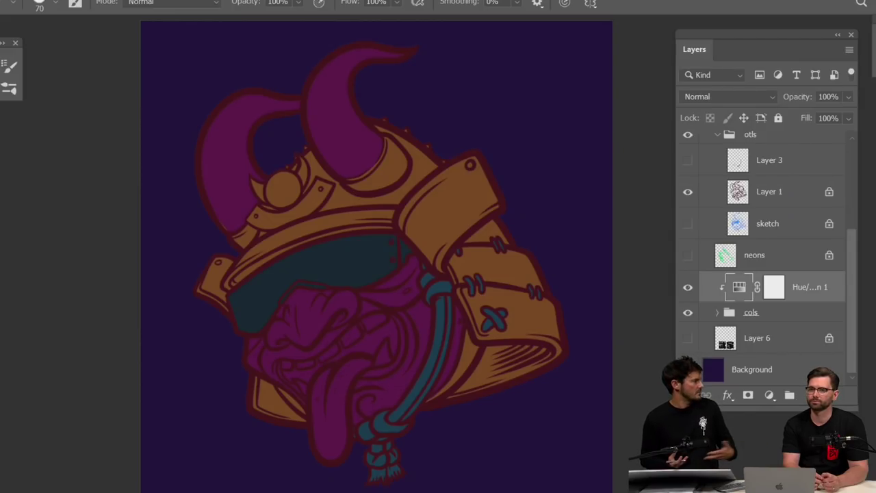
Target the Hue/Saturation layer's mask and set the brush to size 125 with 46% smoothing
{"action": "left_click", "coordinate": [774, 287]}
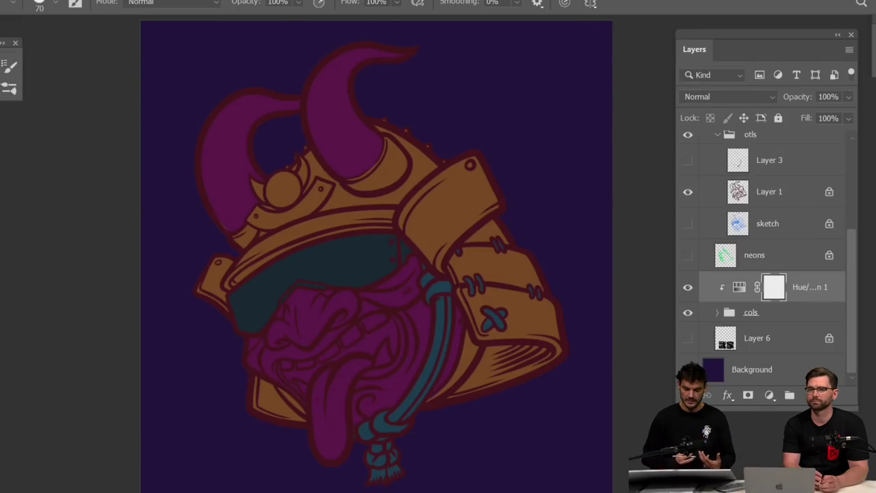
{"action": "scroll", "coordinate": [376, 256], "scroll_direction": "down", "scroll_amount": 1}
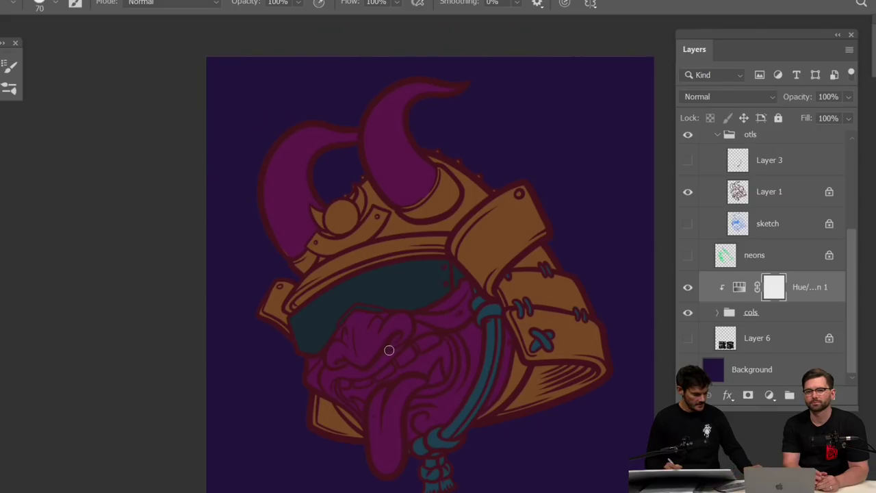
{"action": "key", "text": "bracketright"}
{"action": "key", "text": "bracketright"}
{"action": "key", "text": "bracketright"}
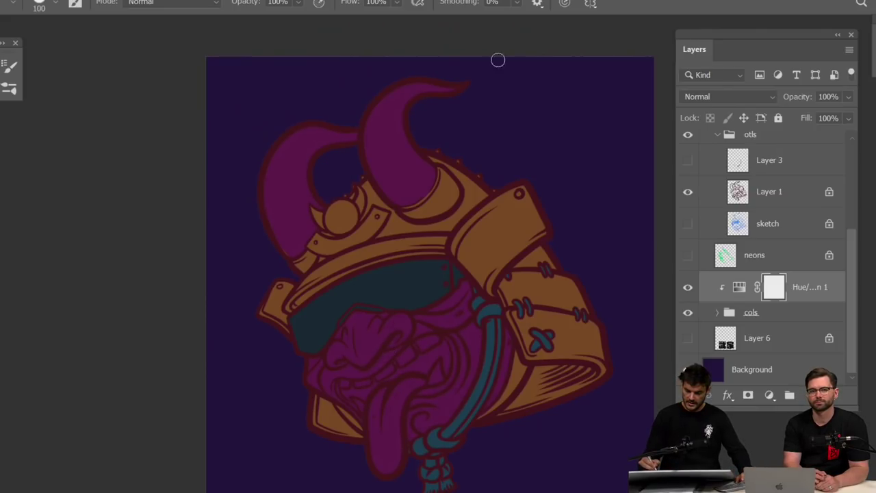
{"action": "left_click", "coordinate": [516, 3]}
{"action": "left_click_drag", "start_coordinate": [525, 18], "coordinate": [552, 19]}
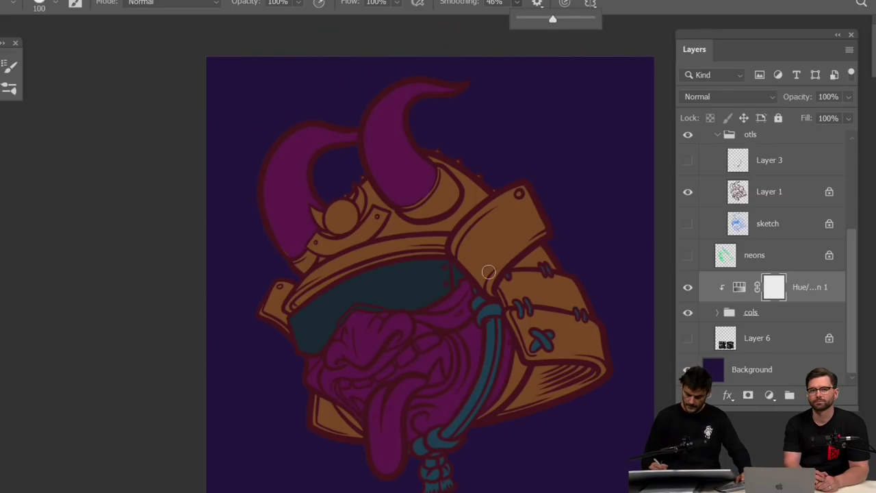
{"action": "key", "text": "bracketright"}
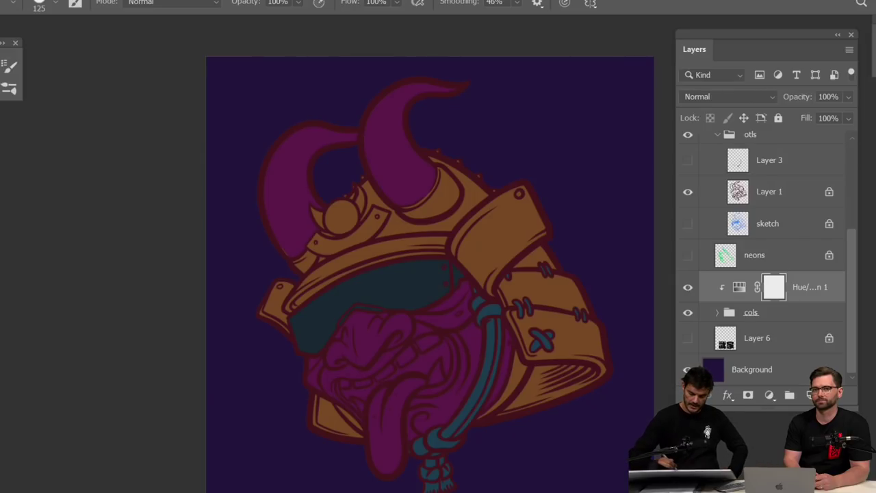
Mask out the shadow along both horns' left edges and the lower edges of the large side flap, small side plate and crest band
{"action": "mouse_move", "coordinate": [425, 212]}
{"action": "left_mouse_down"}
{"action": "mouse_move", "coordinate": [373, 169]}
{"action": "mouse_move", "coordinate": [364, 140]}
{"action": "mouse_move", "coordinate": [369, 106]}
{"action": "mouse_move", "coordinate": [385, 91]}
{"action": "left_mouse_up"}
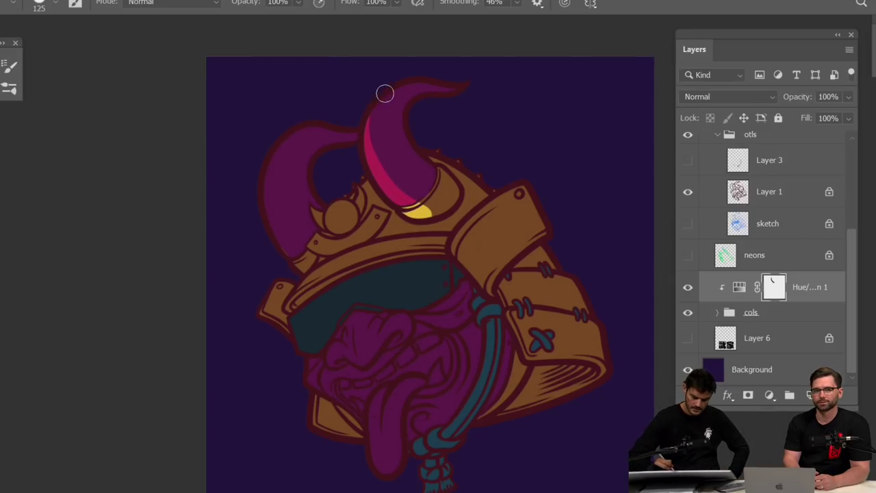
{"action": "mouse_move", "coordinate": [305, 266]}
{"action": "left_mouse_down"}
{"action": "mouse_move", "coordinate": [270, 204]}
{"action": "mouse_move", "coordinate": [272, 152]}
{"action": "left_mouse_up"}
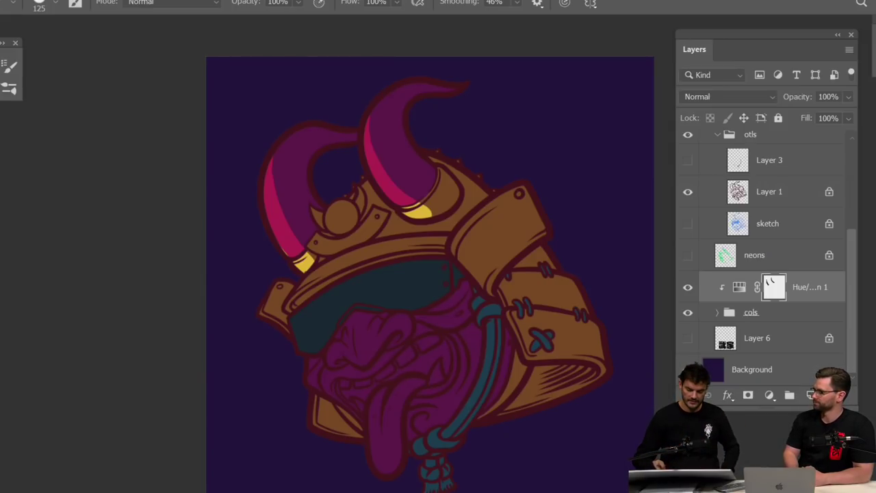
{"action": "scroll", "coordinate": [523, 278], "scroll_direction": "up", "scroll_amount": 3}
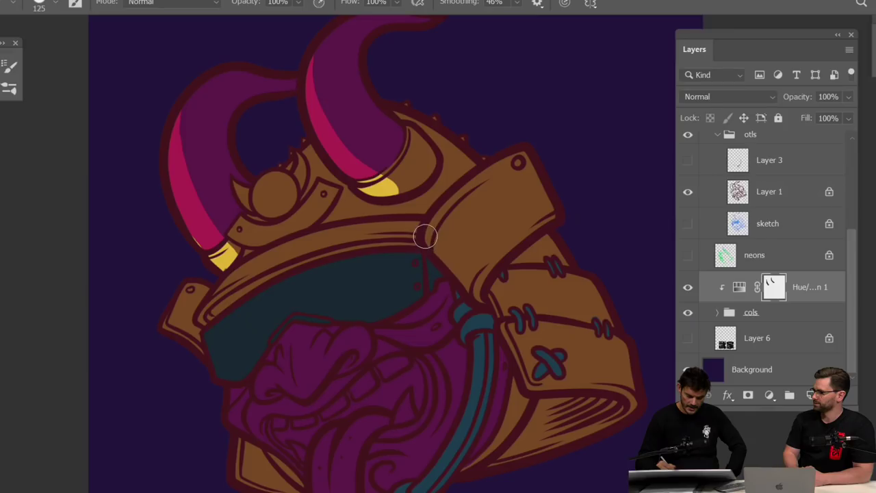
{"action": "mouse_move", "coordinate": [423, 232]}
{"action": "left_mouse_down"}
{"action": "mouse_move", "coordinate": [482, 301]}
{"action": "mouse_move", "coordinate": [489, 270]}
{"action": "mouse_move", "coordinate": [558, 214]}
{"action": "left_mouse_up"}
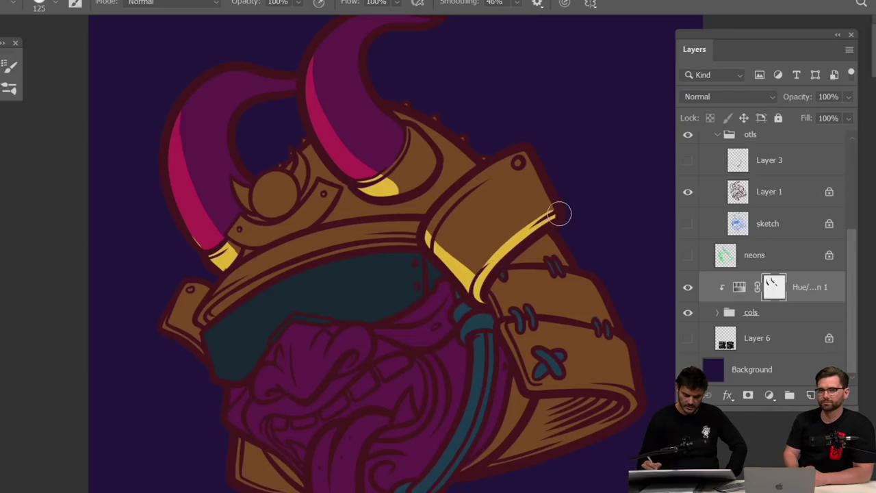
{"action": "left_click_drag", "start_coordinate": [200, 350], "coordinate": [165, 313]}
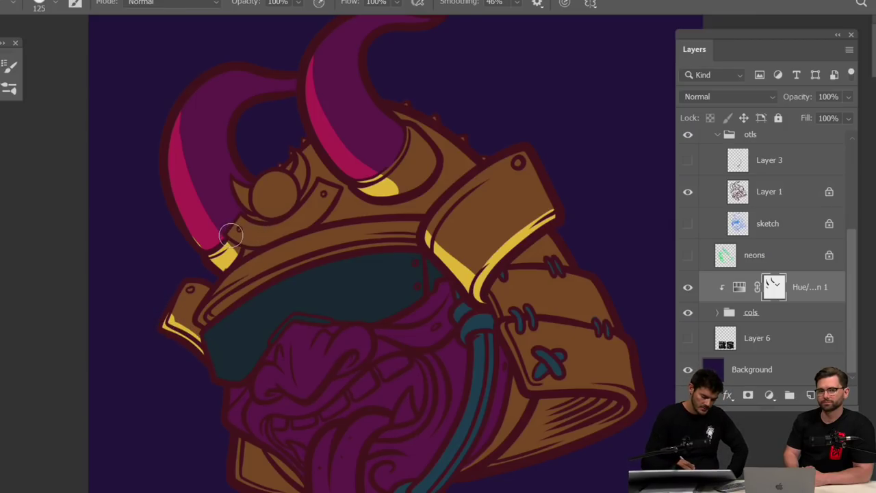
{"action": "mouse_move", "coordinate": [230, 235]}
{"action": "left_mouse_down"}
{"action": "mouse_move", "coordinate": [278, 241]}
{"action": "mouse_move", "coordinate": [299, 231]}
{"action": "left_mouse_up"}
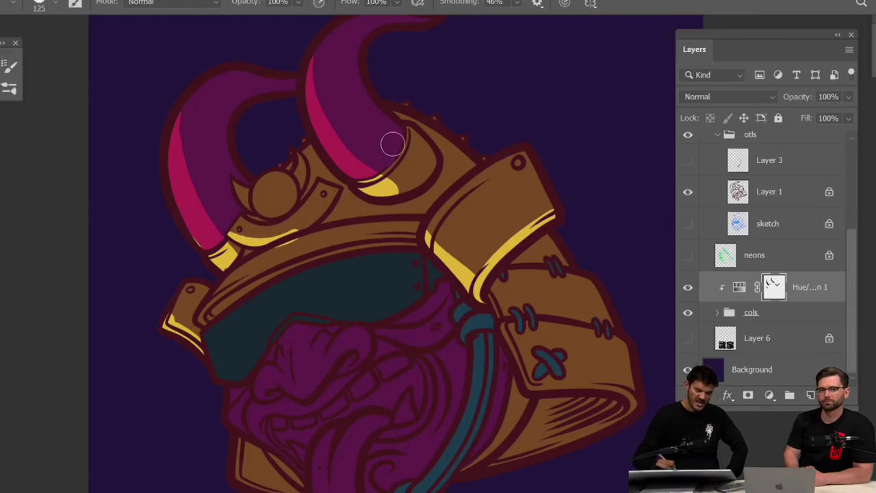
Mask out the shadow along the helmet brim's lower edge and around both nostrils of the demon mask
{"action": "mouse_move", "coordinate": [209, 324]}
{"action": "left_mouse_down"}
{"action": "mouse_move", "coordinate": [230, 294]}
{"action": "mouse_move", "coordinate": [297, 263]}
{"action": "mouse_move", "coordinate": [374, 242]}
{"action": "mouse_move", "coordinate": [419, 243]}
{"action": "left_mouse_up"}
{"action": "scroll", "coordinate": [490, 243], "scroll_direction": "down", "scroll_amount": 5}
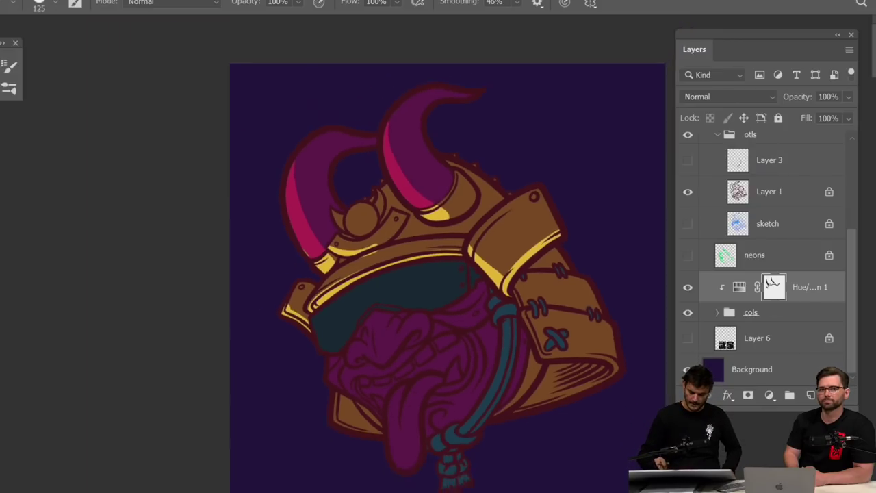
{"action": "scroll", "coordinate": [446, 266], "scroll_direction": "up", "scroll_amount": 4}
{"action": "mouse_move", "coordinate": [344, 353]}
{"action": "left_mouse_down"}
{"action": "mouse_move", "coordinate": [327, 307]}
{"action": "mouse_move", "coordinate": [368, 313]}
{"action": "left_mouse_up"}
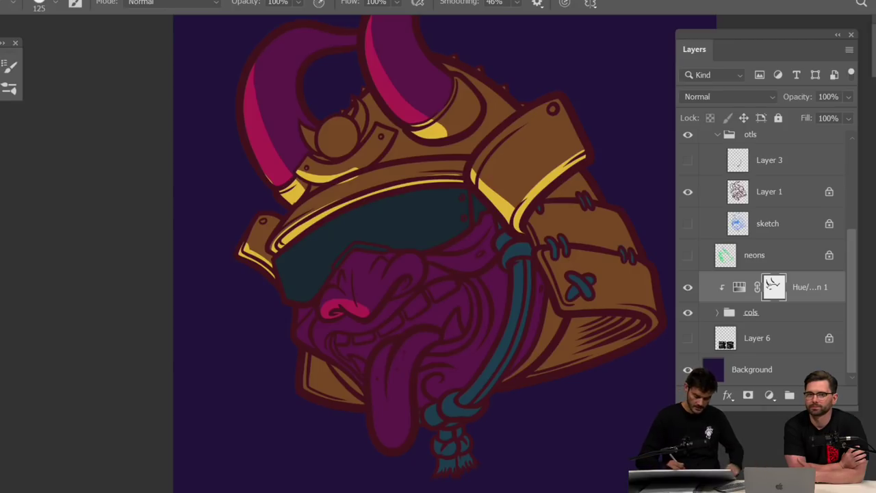
{"action": "left_click_drag", "start_coordinate": [328, 320], "coordinate": [381, 329]}
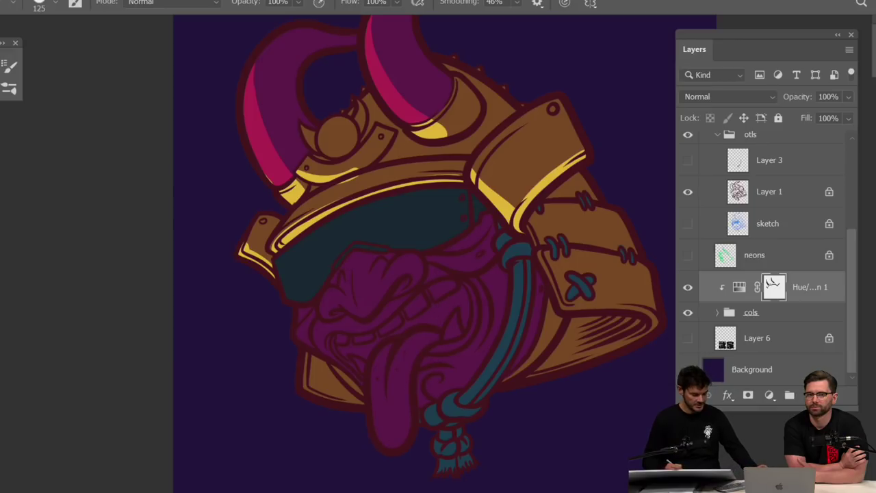
{"action": "mouse_move", "coordinate": [322, 310]}
{"action": "left_mouse_down"}
{"action": "mouse_move", "coordinate": [372, 311]}
{"action": "mouse_move", "coordinate": [412, 268]}
{"action": "mouse_move", "coordinate": [419, 274]}
{"action": "mouse_move", "coordinate": [377, 308]}
{"action": "left_mouse_up"}
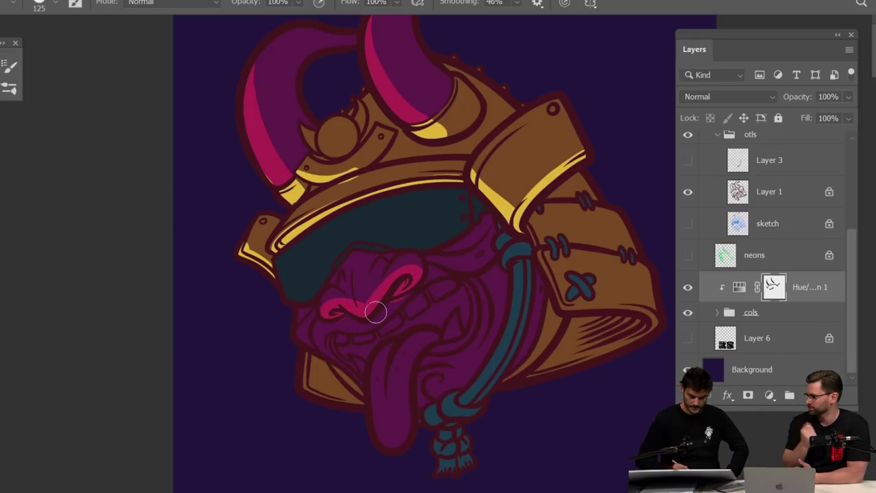
Mask out the shadow on the tongue's outer edge, the front jaw, the front neck plate and the rope
{"action": "mouse_move", "coordinate": [365, 372]}
{"action": "left_mouse_down"}
{"action": "mouse_move", "coordinate": [386, 446]}
{"action": "mouse_move", "coordinate": [416, 427]}
{"action": "left_mouse_up"}
{"action": "mouse_move", "coordinate": [338, 398]}
{"action": "left_mouse_down"}
{"action": "mouse_move", "coordinate": [309, 387]}
{"action": "mouse_move", "coordinate": [310, 358]}
{"action": "mouse_move", "coordinate": [366, 405]}
{"action": "mouse_move", "coordinate": [337, 371]}
{"action": "mouse_move", "coordinate": [365, 400]}
{"action": "mouse_move", "coordinate": [364, 386]}
{"action": "mouse_move", "coordinate": [299, 331]}
{"action": "mouse_move", "coordinate": [299, 305]}
{"action": "left_mouse_up"}
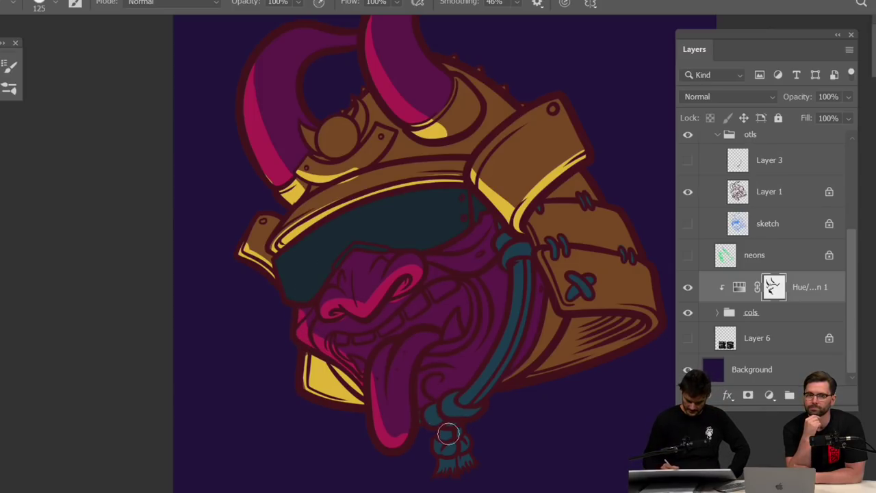
{"action": "mouse_move", "coordinate": [435, 423]}
{"action": "left_mouse_down"}
{"action": "mouse_move", "coordinate": [488, 398]}
{"action": "mouse_move", "coordinate": [452, 420]}
{"action": "mouse_move", "coordinate": [510, 354]}
{"action": "mouse_move", "coordinate": [535, 238]}
{"action": "left_mouse_up"}
{"action": "scroll", "coordinate": [538, 341], "scroll_direction": "up", "scroll_amount": 3}
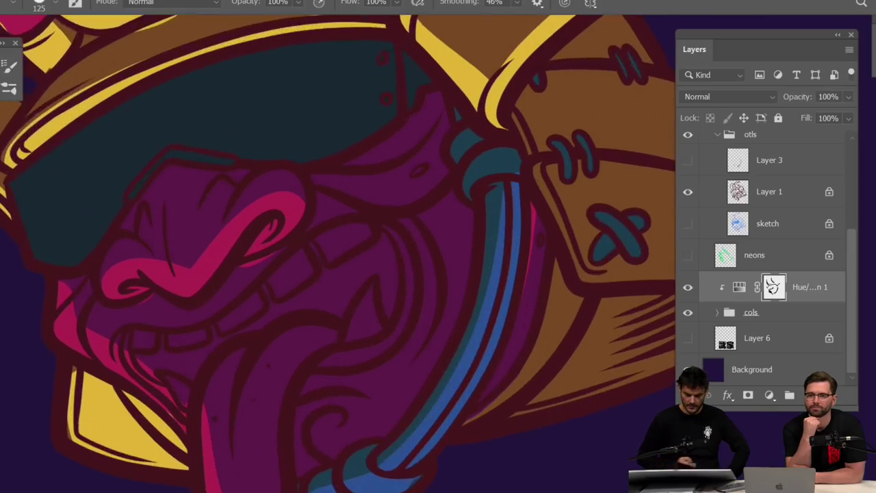
{"action": "scroll", "coordinate": [548, 304], "scroll_direction": "down", "scroll_amount": 2}
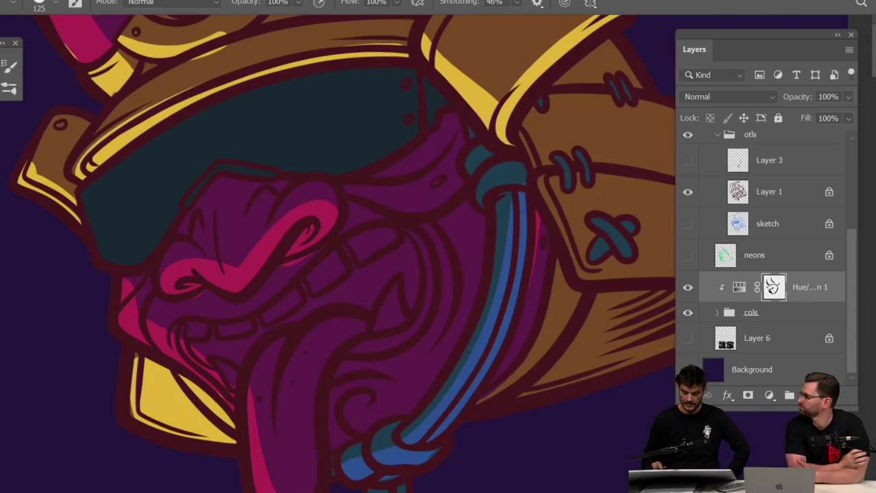
Mask out the shadow on the chin, rear jaw, stitched neck guard's edges, upper lip and cheek fold
{"action": "scroll", "coordinate": [530, 356], "scroll_direction": "down", "scroll_amount": 3}
{"action": "mouse_move", "coordinate": [417, 407]}
{"action": "left_mouse_down"}
{"action": "mouse_move", "coordinate": [443, 387]}
{"action": "mouse_move", "coordinate": [539, 361]}
{"action": "mouse_move", "coordinate": [501, 379]}
{"action": "mouse_move", "coordinate": [547, 319]}
{"action": "left_mouse_up"}
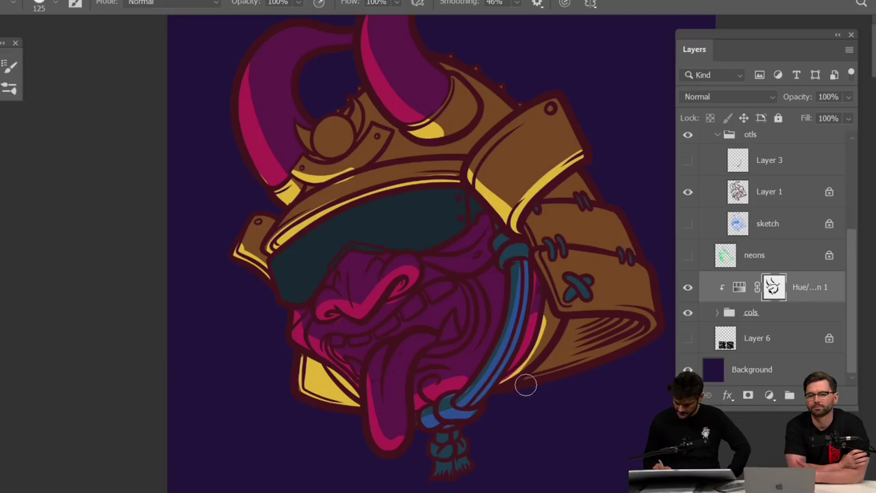
{"action": "mouse_move", "coordinate": [517, 380]}
{"action": "left_mouse_down"}
{"action": "mouse_move", "coordinate": [648, 319]}
{"action": "mouse_move", "coordinate": [619, 307]}
{"action": "mouse_move", "coordinate": [559, 309]}
{"action": "mouse_move", "coordinate": [533, 250]}
{"action": "left_mouse_up"}
{"action": "mouse_move", "coordinate": [428, 261]}
{"action": "left_mouse_down"}
{"action": "mouse_move", "coordinate": [488, 262]}
{"action": "mouse_move", "coordinate": [504, 246]}
{"action": "left_mouse_up"}
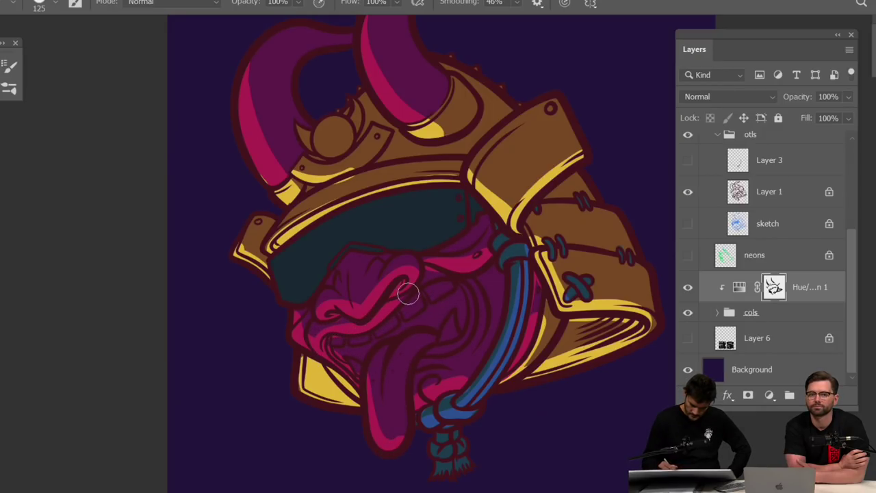
Mask out the shadow along the lower edge of the sunglasses, redoing the first stroke
{"action": "mouse_move", "coordinate": [294, 288]}
{"action": "left_mouse_down"}
{"action": "mouse_move", "coordinate": [333, 262]}
{"action": "mouse_move", "coordinate": [404, 240]}
{"action": "mouse_move", "coordinate": [454, 237]}
{"action": "left_mouse_up"}
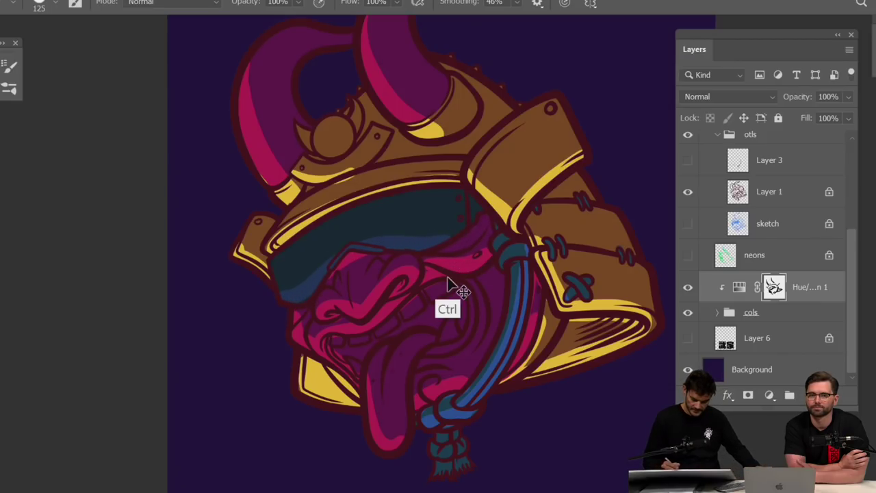
{"action": "key", "text": "ctrl+z"}
{"action": "mouse_move", "coordinate": [305, 296]}
{"action": "left_mouse_down"}
{"action": "mouse_move", "coordinate": [333, 256]}
{"action": "mouse_move", "coordinate": [365, 242]}
{"action": "mouse_move", "coordinate": [434, 244]}
{"action": "mouse_move", "coordinate": [500, 198]}
{"action": "left_mouse_up"}
{"action": "key", "text": "ctrl+minus"}
{"action": "key", "text": "ctrl+minus"}
{"action": "key", "text": "ctrl+minus"}
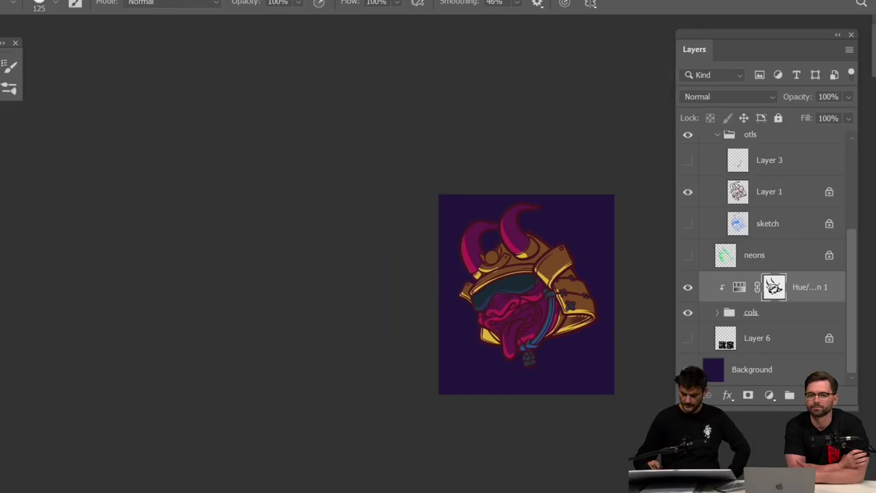
{"action": "key", "text": "ctrl+plus"}
{"action": "key", "text": "ctrl+plus"}
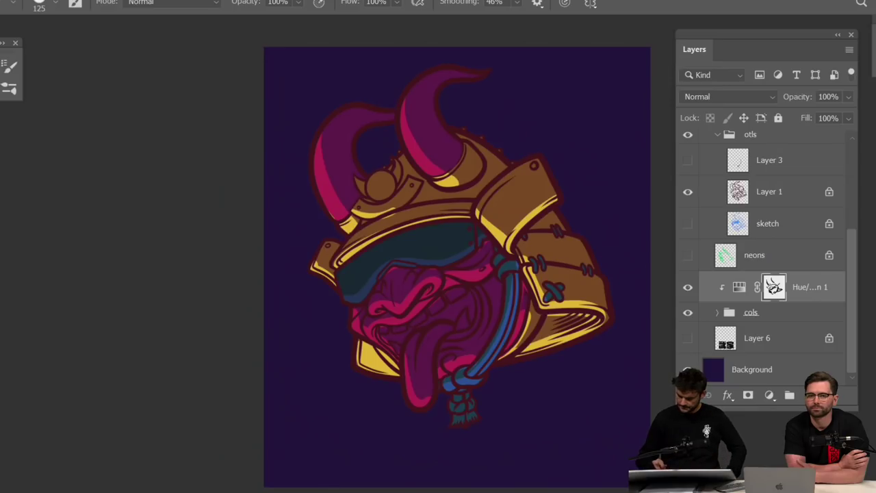
{"action": "scroll", "coordinate": [561, 342], "scroll_direction": "up", "scroll_amount": 2}
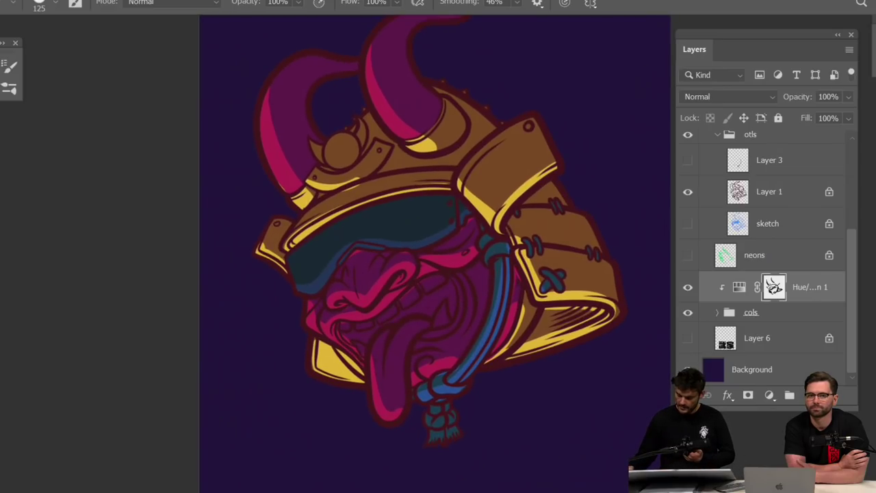
Shift the hue of the base colour layer in the cols group by -125 with Hue/Saturation, and collapse the group
{"action": "left_click", "coordinate": [717, 313]}
{"action": "scroll", "coordinate": [842, 336], "scroll_direction": "down", "scroll_amount": 3}
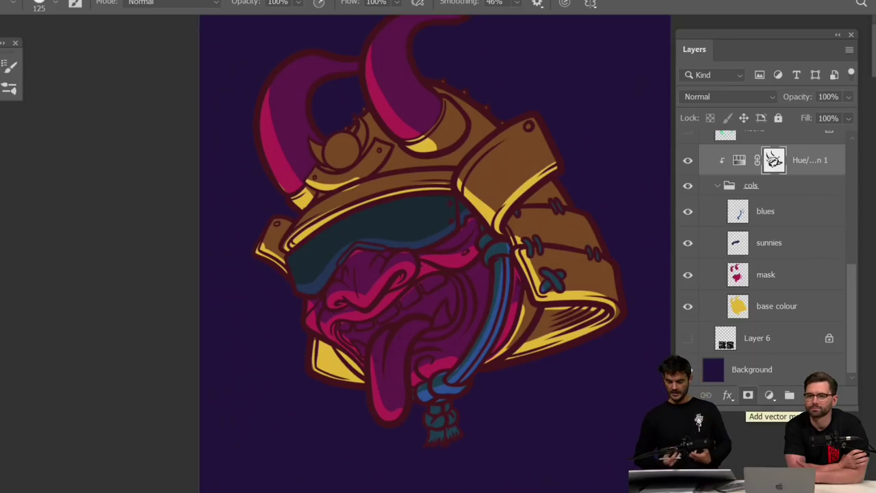
{"action": "left_click", "coordinate": [778, 320]}
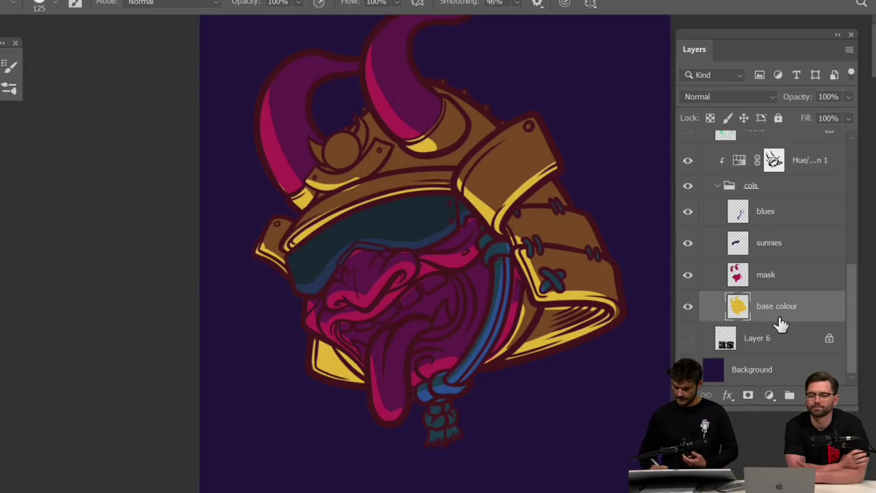
{"action": "scroll", "coordinate": [551, 295], "scroll_direction": "down", "scroll_amount": 3}
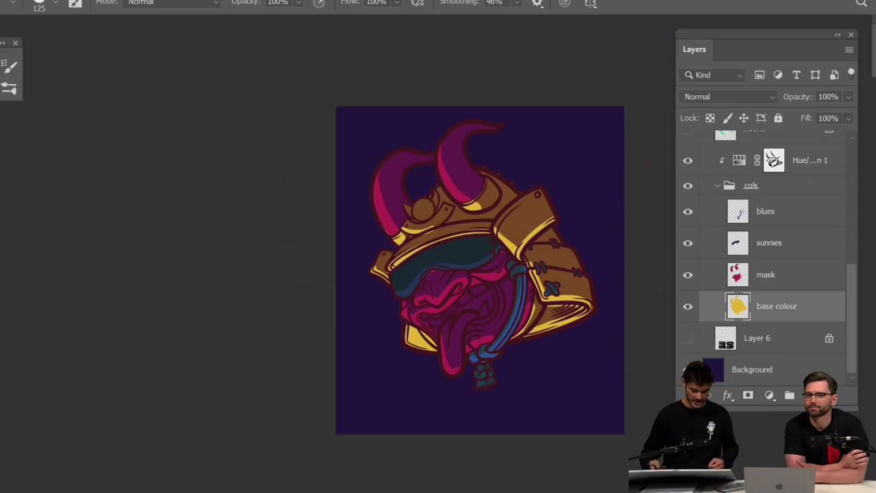
{"action": "key", "text": "ctrl+plus"}
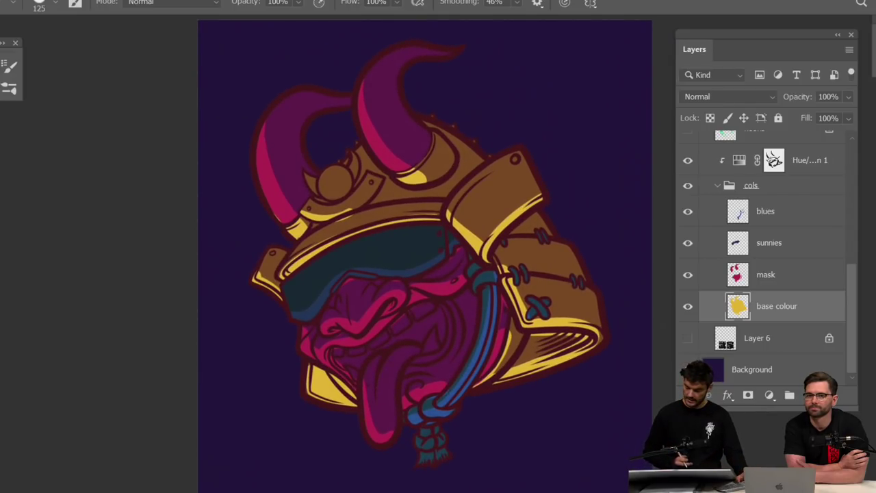
{"action": "key", "text": "ctrl+u"}
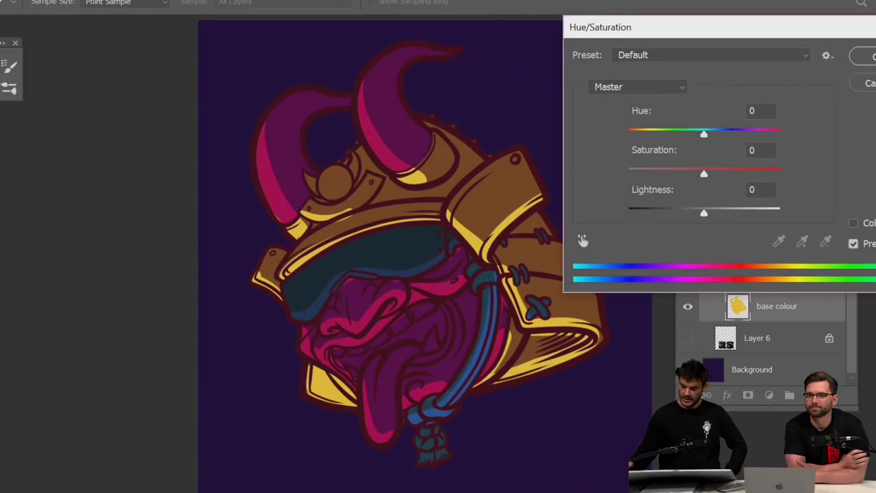
{"action": "left_click_drag", "start_coordinate": [733, 114], "coordinate": [674, 113]}
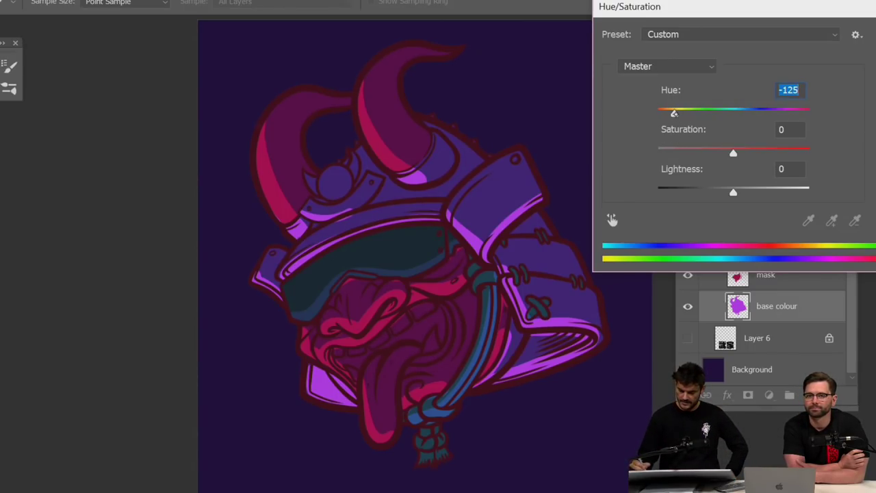
{"action": "key", "text": "Return"}
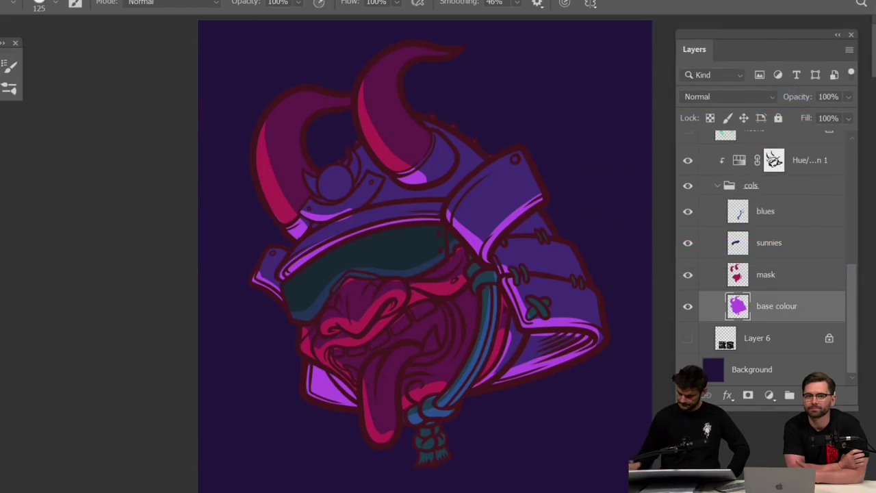
{"action": "scroll", "coordinate": [766, 253], "scroll_direction": "up", "scroll_amount": 5}
{"action": "left_click", "coordinate": [717, 307]}
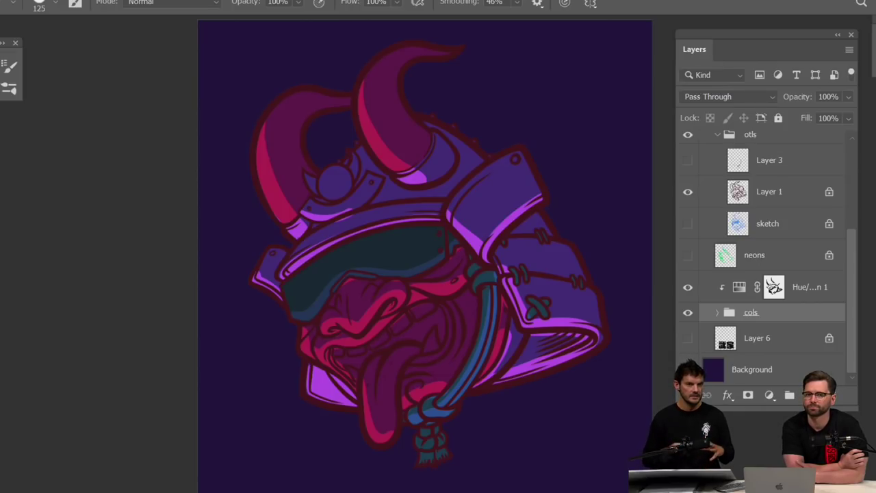
Add a new layer between the cols group and Layer 6
{"action": "scroll", "coordinate": [412, 273], "scroll_direction": "up", "scroll_amount": 2}
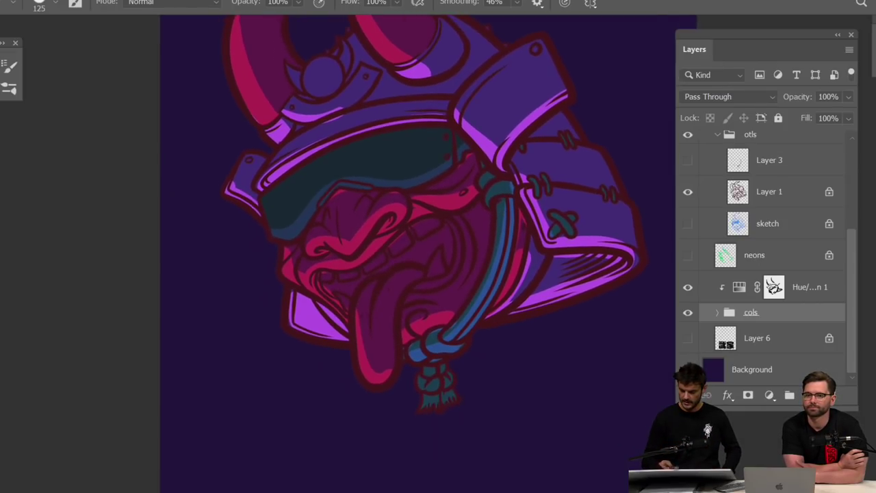
{"action": "scroll", "coordinate": [412, 274], "scroll_direction": "down", "scroll_amount": 2}
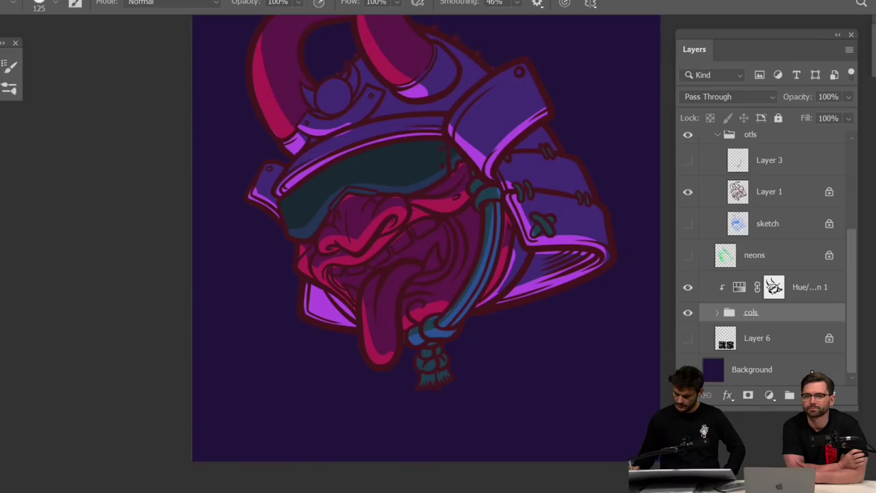
{"action": "left_click", "coordinate": [768, 346]}
{"action": "key", "text": "ctrl+shift+alt+n"}
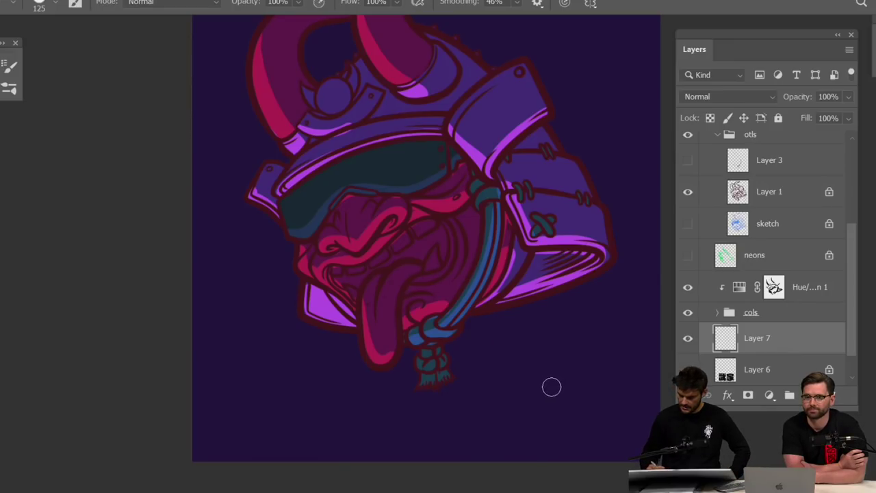
Set the foreground colour to bright cyan, hex 00fff0
{"action": "key", "text": "n"}
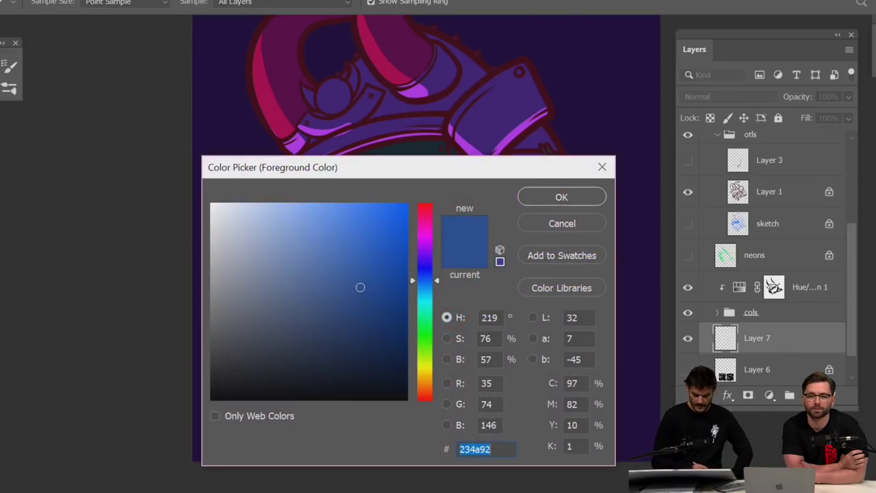
{"action": "left_click_drag", "start_coordinate": [421, 246], "coordinate": [409, 202]}
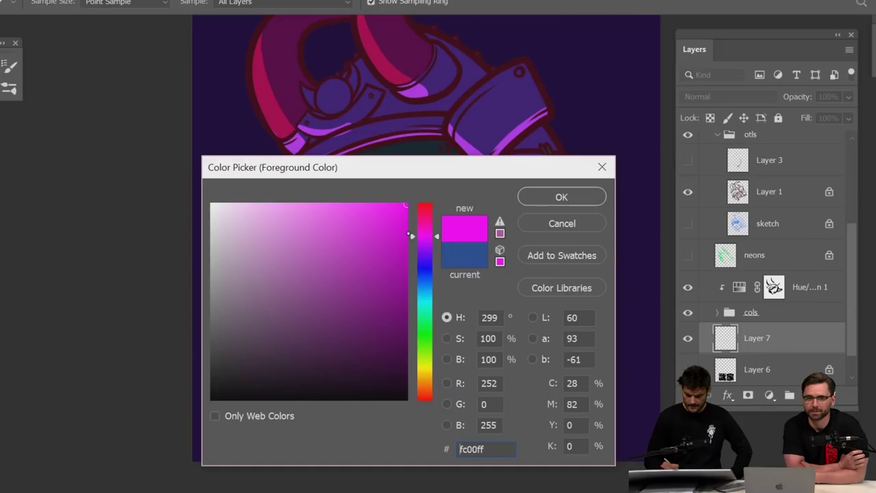
{"action": "left_click_drag", "start_coordinate": [425, 237], "coordinate": [426, 232]}
{"action": "left_click_drag", "start_coordinate": [424, 288], "coordinate": [425, 304]}
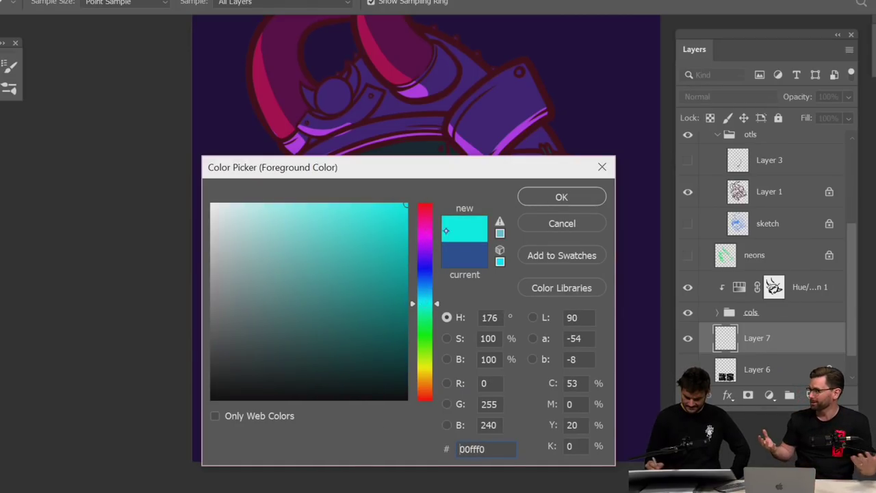
{"action": "left_click", "coordinate": [554, 197]}
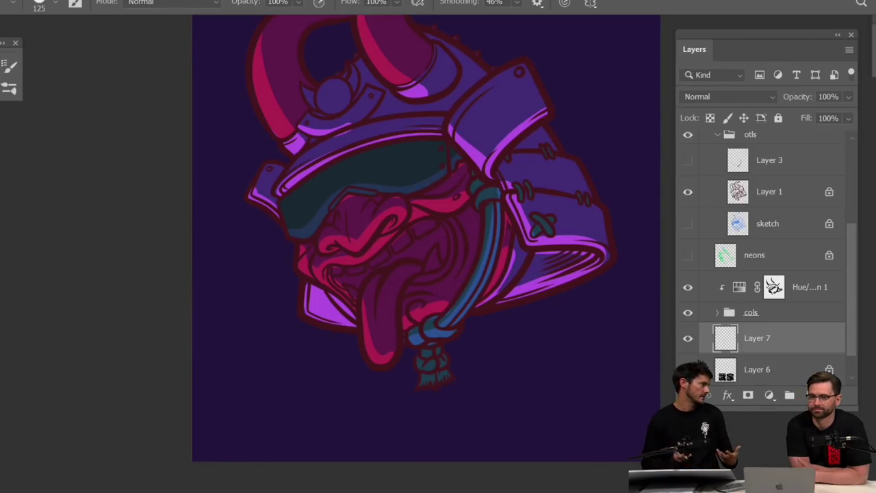
Paint a loose cyan scrawl of lettering with an underline stroke below the helmet on Layer 7
{"action": "scroll", "coordinate": [425, 238], "scroll_direction": "down", "scroll_amount": 2}
{"action": "scroll", "coordinate": [426, 238], "scroll_direction": "up", "scroll_amount": 2}
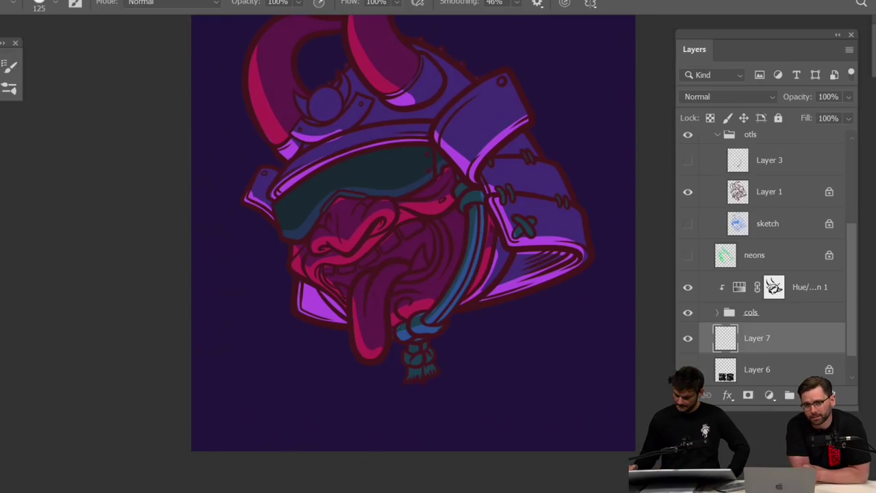
{"action": "scroll", "coordinate": [770, 253], "scroll_direction": "down", "scroll_amount": 1}
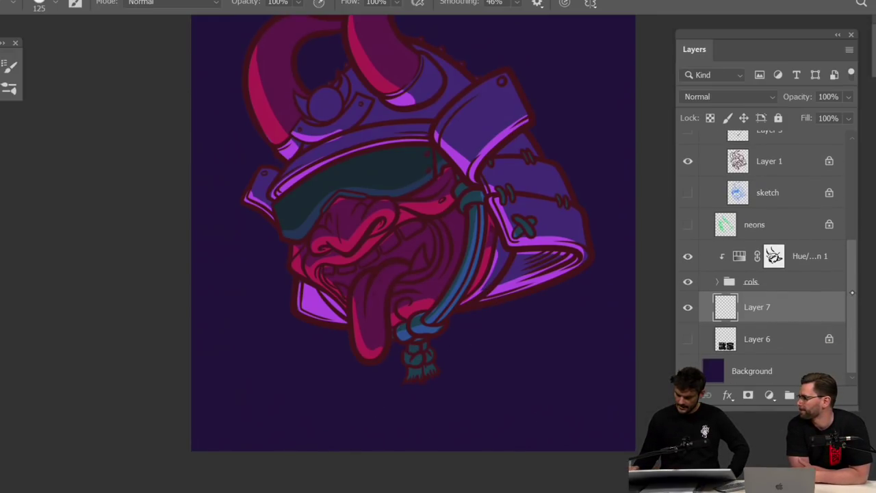
{"action": "scroll", "coordinate": [482, 418], "scroll_direction": "down", "scroll_amount": 1}
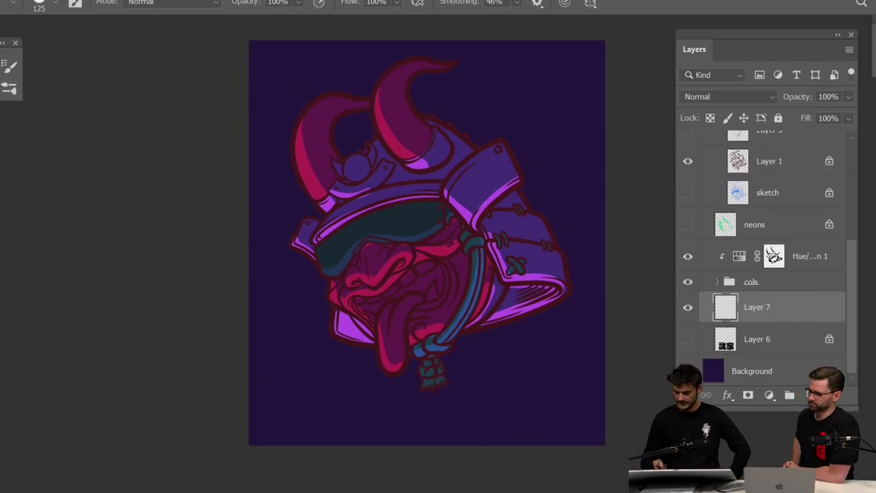
{"action": "scroll", "coordinate": [518, 166], "scroll_direction": "up", "scroll_amount": 1}
{"action": "scroll", "coordinate": [578, 226], "scroll_direction": "up", "scroll_amount": 1}
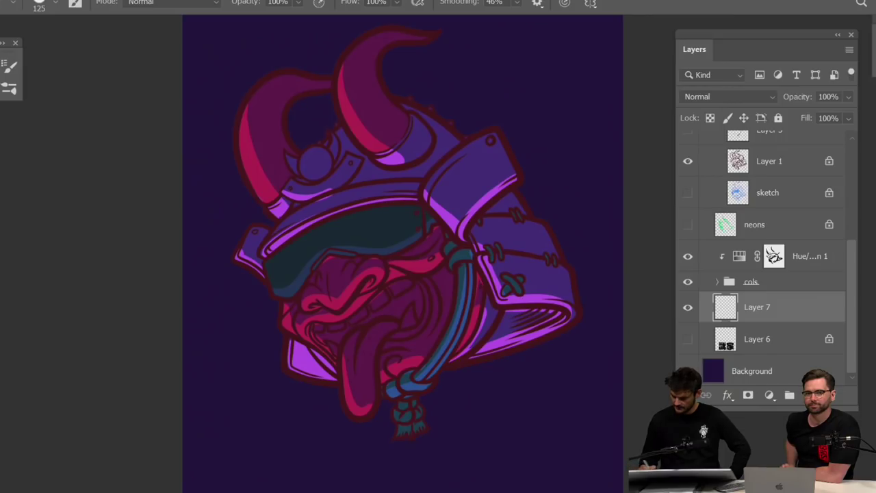
{"action": "scroll", "coordinate": [403, 253], "scroll_direction": "up", "scroll_amount": 2}
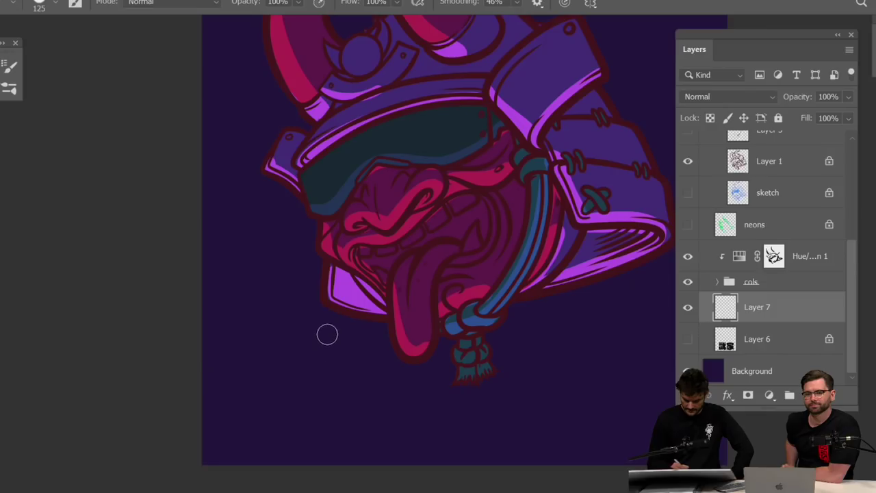
{"action": "mouse_move", "coordinate": [336, 323]}
{"action": "left_mouse_down"}
{"action": "mouse_move", "coordinate": [317, 415]}
{"action": "mouse_move", "coordinate": [433, 343]}
{"action": "mouse_move", "coordinate": [585, 318]}
{"action": "mouse_move", "coordinate": [647, 345]}
{"action": "mouse_move", "coordinate": [493, 378]}
{"action": "left_mouse_up"}
{"action": "left_click_drag", "start_coordinate": [327, 452], "coordinate": [409, 429]}
{"action": "left_click_drag", "start_coordinate": [590, 384], "coordinate": [591, 401]}
{"action": "key", "text": "ctrl+minus"}
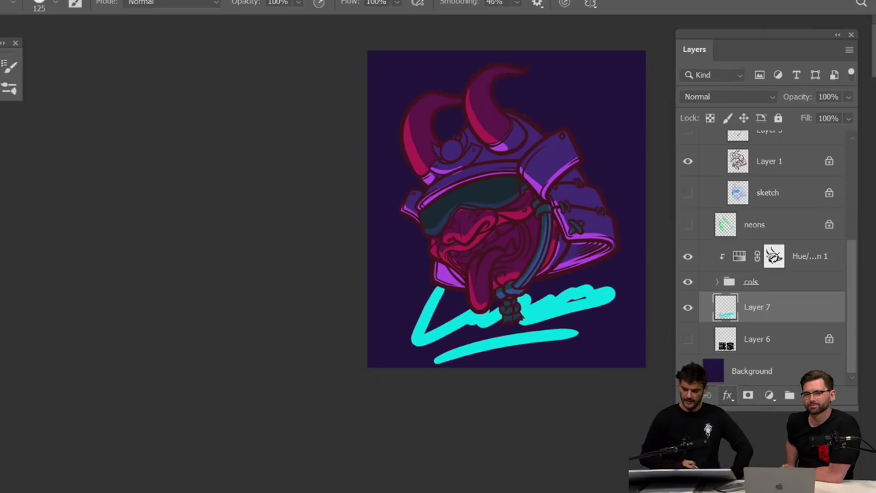
{"action": "left_click_drag", "start_coordinate": [507, 209], "coordinate": [488, 261]}
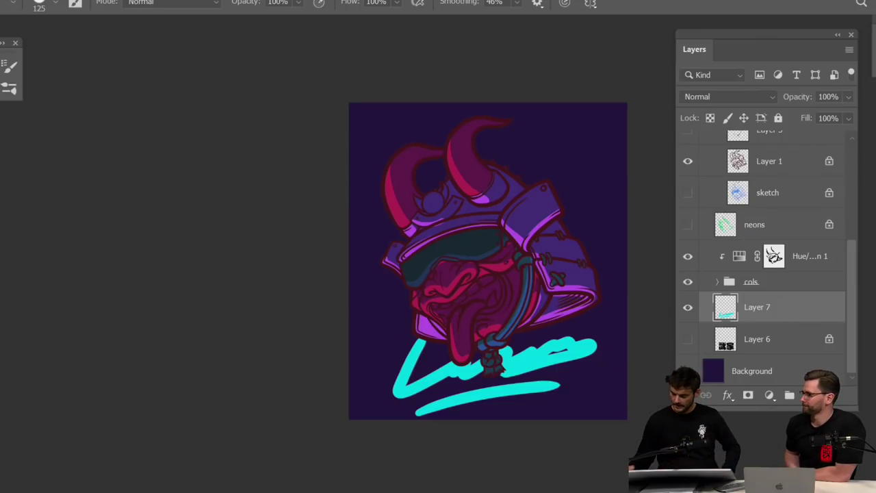
Add an Outer Glow effect to the cyan lettering on Layer 7, keeping the artwork visible beside the settings
{"action": "double_click", "coordinate": [801, 307]}
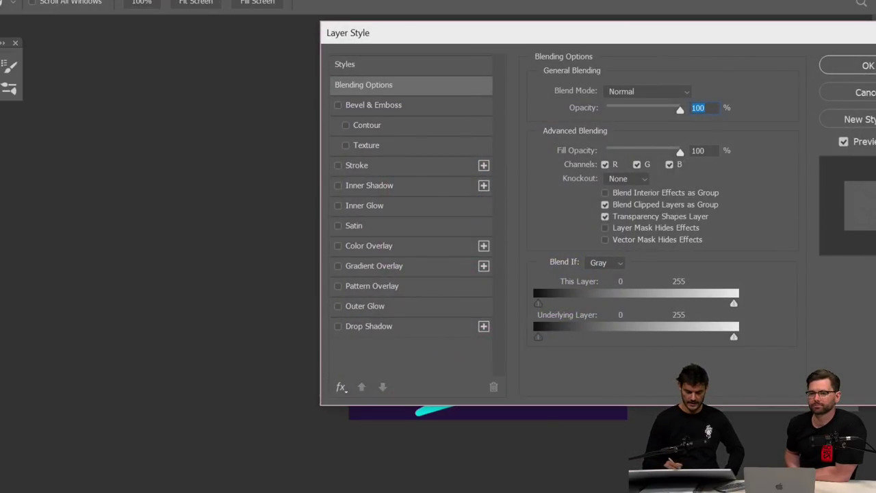
{"action": "left_click", "coordinate": [369, 306]}
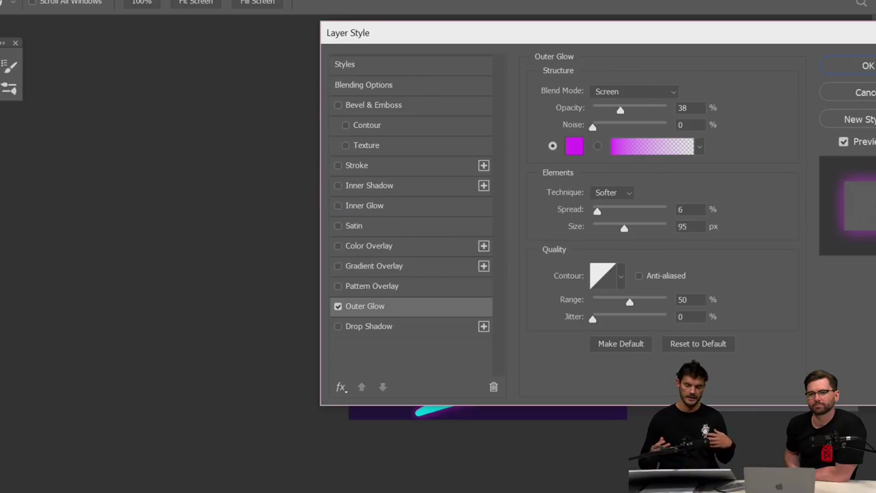
{"action": "left_click_drag", "start_coordinate": [712, 32], "coordinate": [667, 36]}
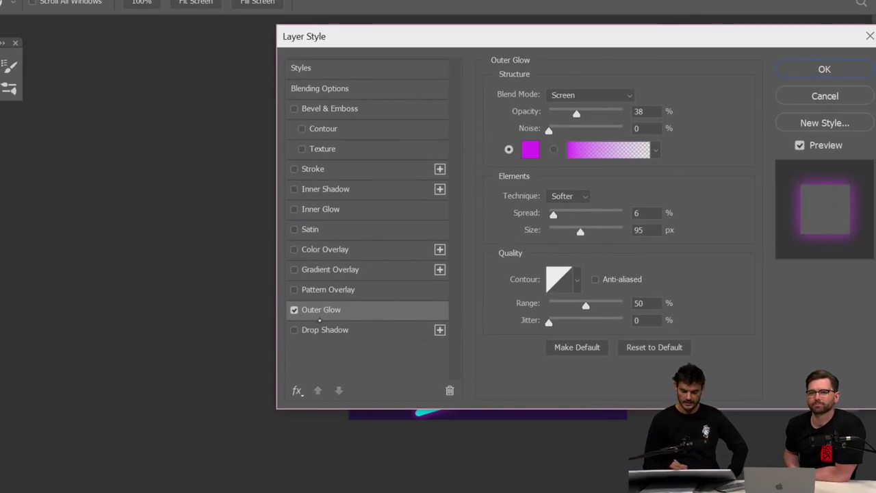
{"action": "left_click_drag", "start_coordinate": [468, 38], "coordinate": [738, 22]}
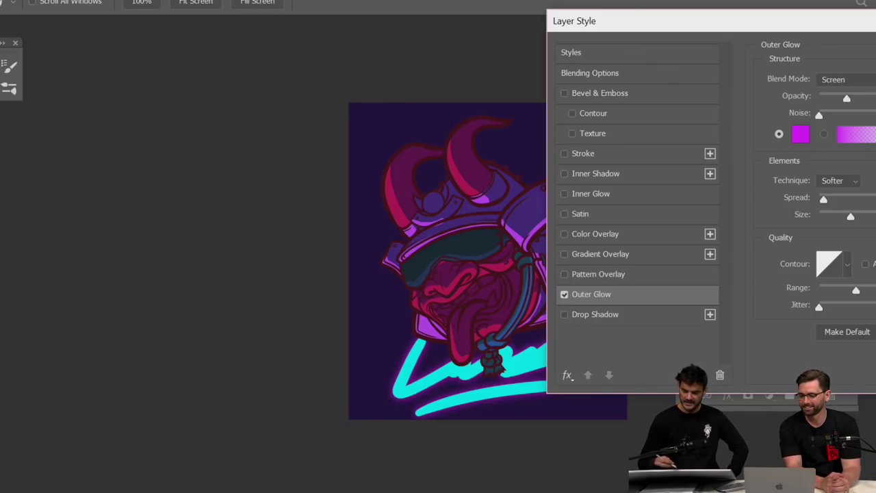
Change the outer glow colour to the bright cyan of the lettering and increase the glow size slightly
{"action": "left_click", "coordinate": [801, 134]}
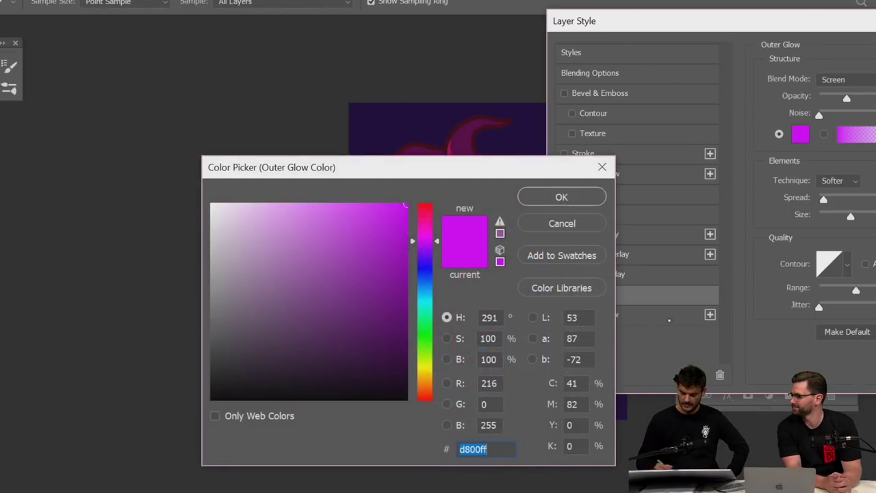
{"action": "left_click_drag", "start_coordinate": [420, 347], "coordinate": [425, 303]}
{"action": "left_click_drag", "start_coordinate": [446, 167], "coordinate": [395, 358]}
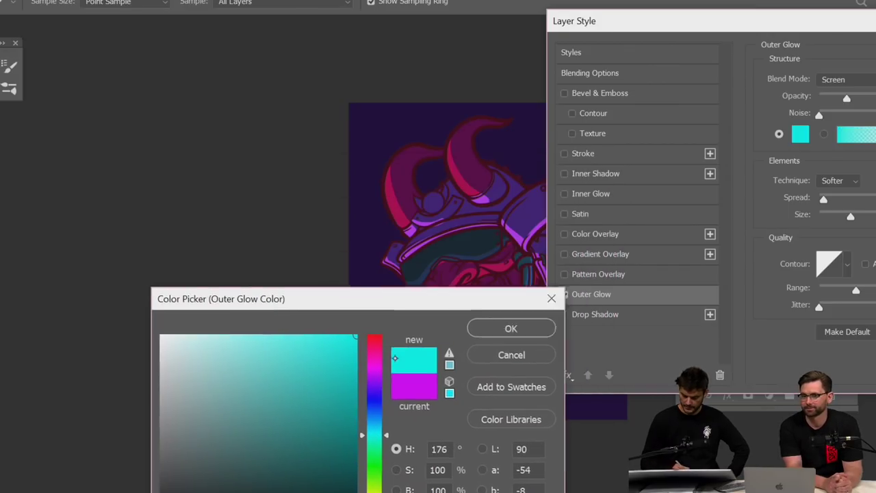
{"action": "left_click_drag", "start_coordinate": [292, 298], "coordinate": [50, 146]}
{"action": "left_click", "coordinate": [270, 178]}
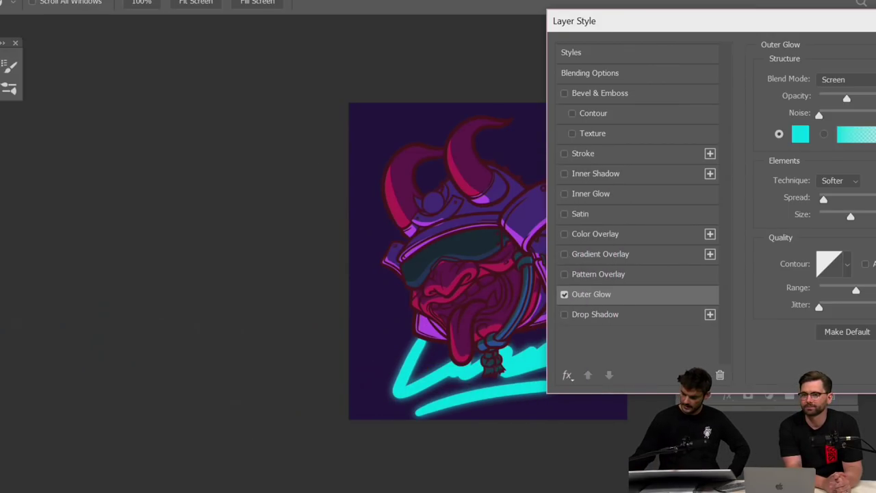
{"action": "left_click_drag", "start_coordinate": [812, 22], "coordinate": [796, 1]}
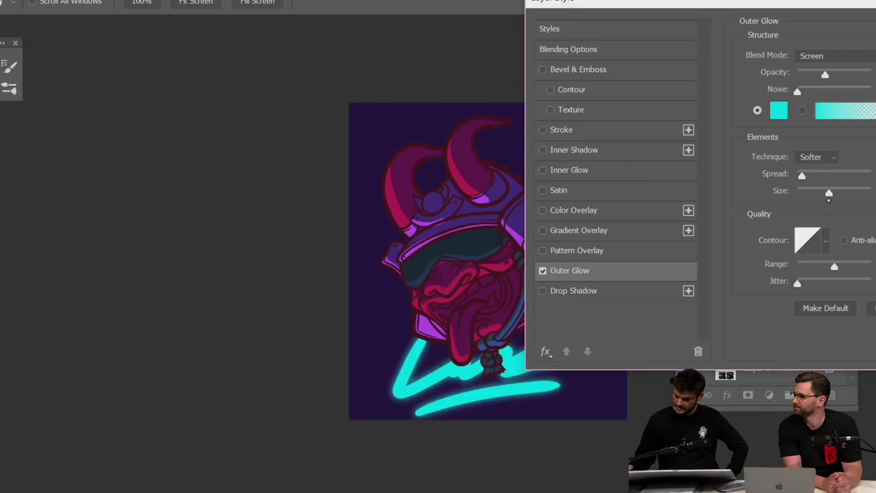
{"action": "left_click_drag", "start_coordinate": [836, 193], "coordinate": [841, 193]}
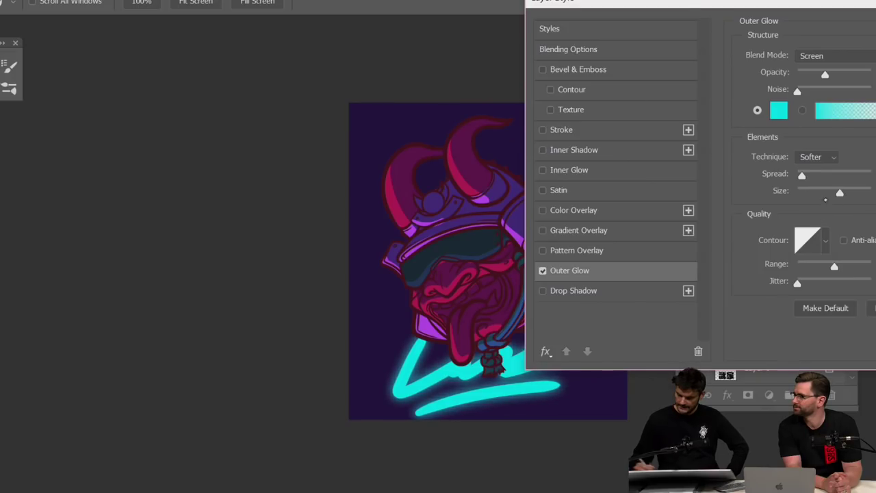
Add a white Inner Glow with a size of 54 px to Layer 7 and apply the layer style
{"action": "left_click", "coordinate": [569, 170]}
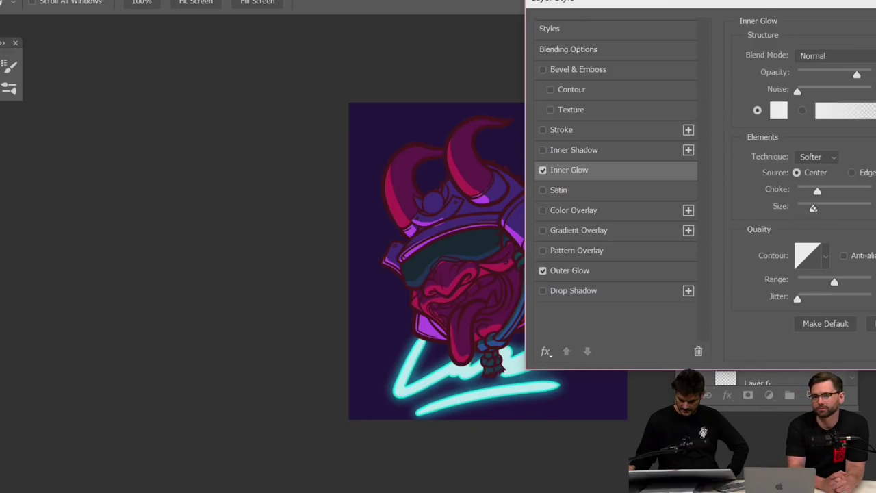
{"action": "left_click_drag", "start_coordinate": [807, 208], "coordinate": [819, 208]}
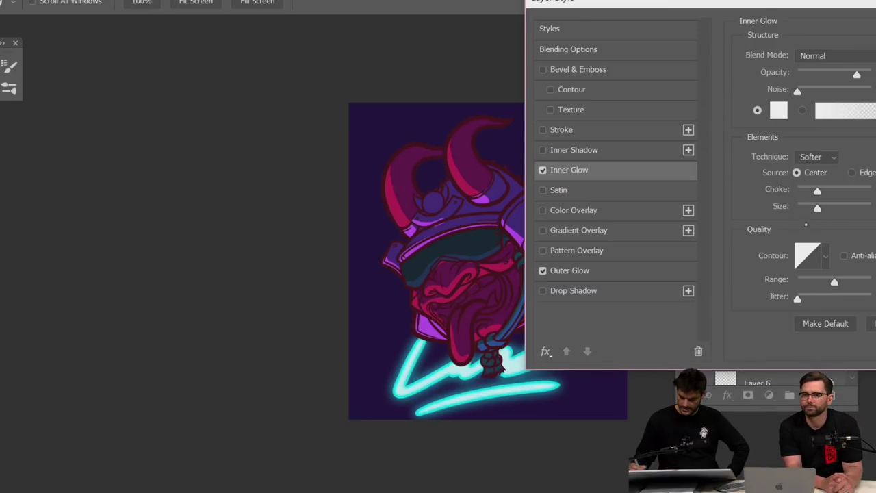
{"action": "left_click_drag", "start_coordinate": [821, 2], "coordinate": [611, 33]}
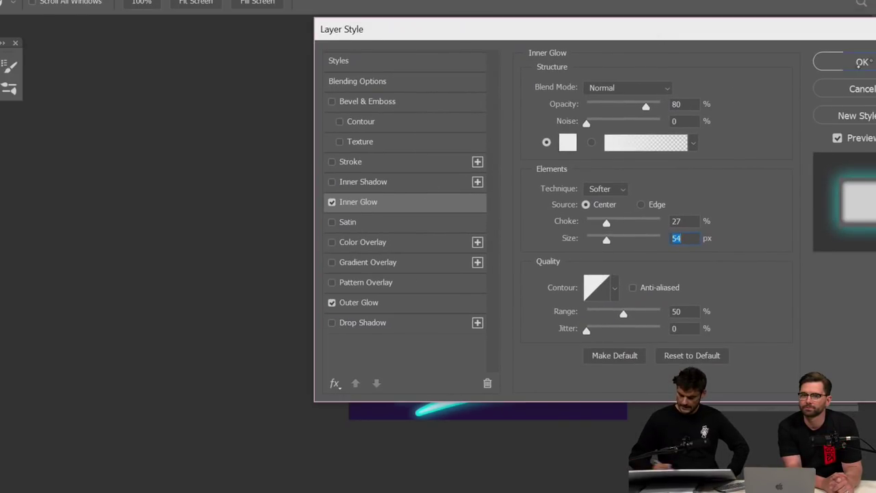
{"action": "left_click", "coordinate": [860, 62]}
Clear the scrawled lettering from Layer 7 while keeping its glow effects, and remove the selection
{"action": "scroll", "coordinate": [556, 375], "scroll_direction": "up", "scroll_amount": 5}
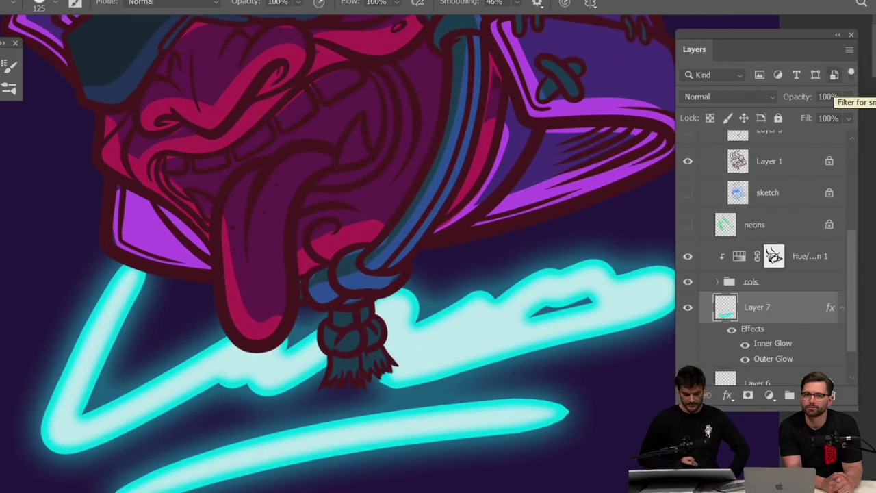
{"action": "scroll", "coordinate": [550, 350], "scroll_direction": "down", "scroll_amount": 3}
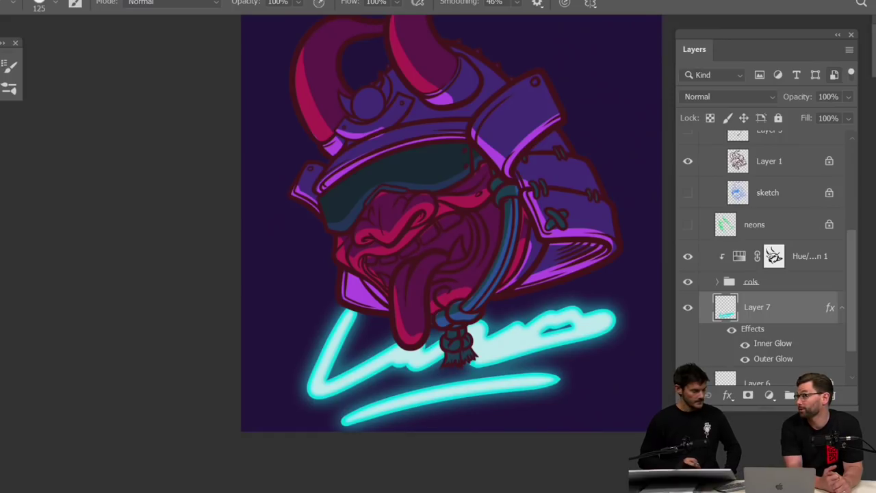
{"action": "scroll", "coordinate": [548, 346], "scroll_direction": "down", "scroll_amount": 3}
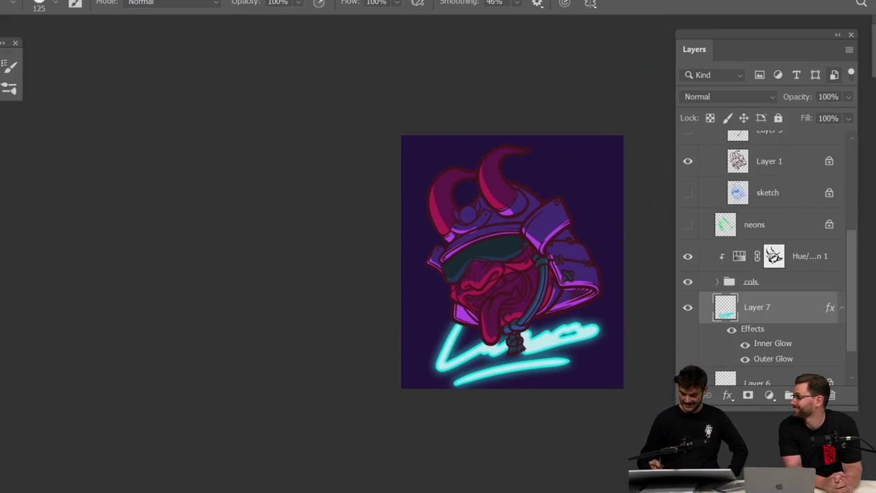
{"action": "scroll", "coordinate": [568, 335], "scroll_direction": "up", "scroll_amount": 3}
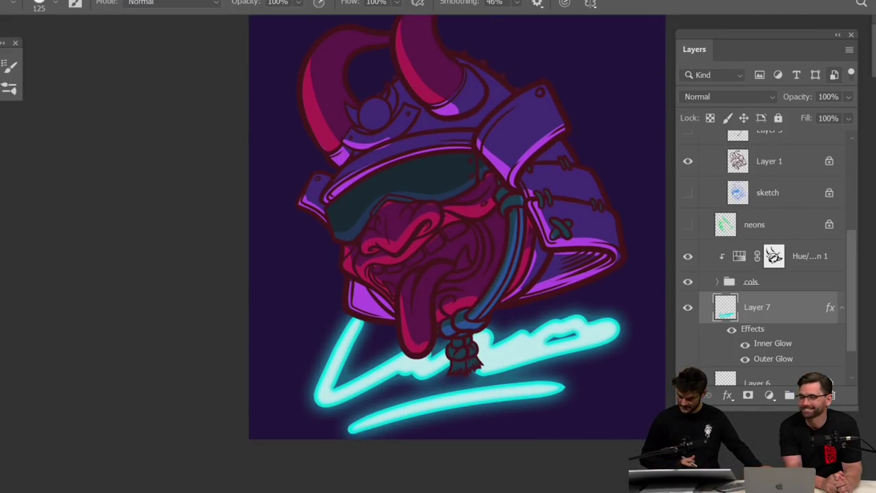
{"action": "key", "text": "ctrl+a"}
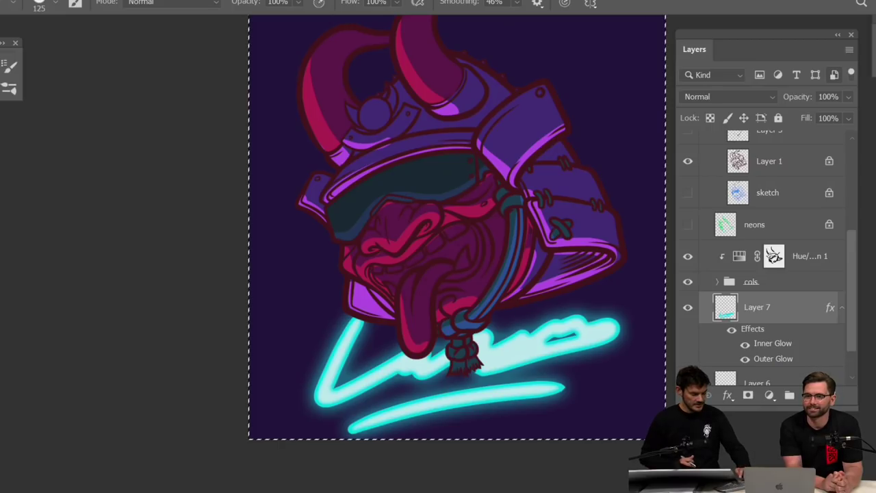
{"action": "key", "text": "Delete"}
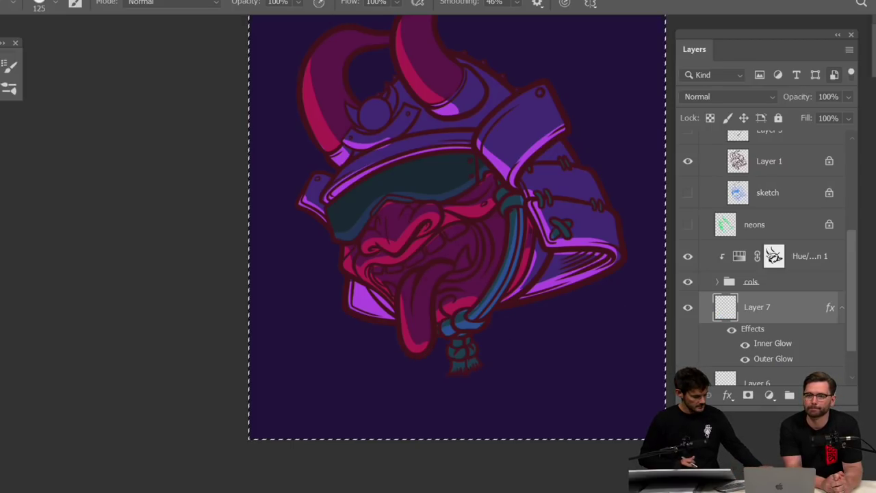
{"action": "key", "text": "ctrl+d"}
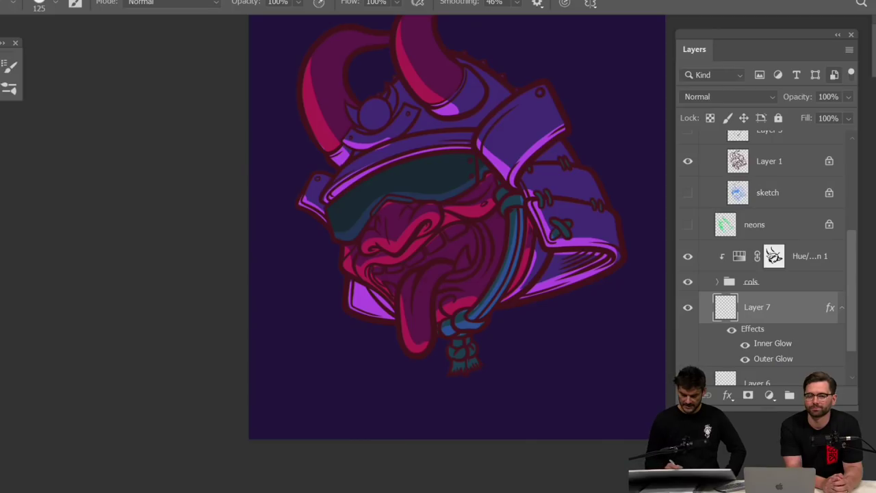
Hand-letter the word "Neon" with an underline below the helmet on Layer 7, using a brush size of 80
{"action": "key", "text": "bracketleft"}
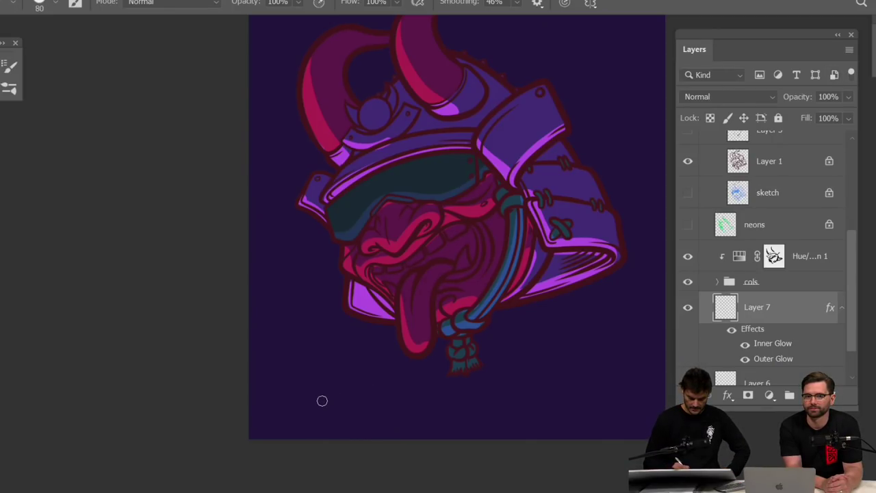
{"action": "mouse_move", "coordinate": [313, 410]}
{"action": "left_mouse_down"}
{"action": "mouse_move", "coordinate": [346, 316]}
{"action": "mouse_move", "coordinate": [360, 413]}
{"action": "mouse_move", "coordinate": [397, 332]}
{"action": "left_mouse_up"}
{"action": "mouse_move", "coordinate": [403, 387]}
{"action": "left_mouse_down"}
{"action": "mouse_move", "coordinate": [419, 371]}
{"action": "mouse_move", "coordinate": [416, 353]}
{"action": "mouse_move", "coordinate": [397, 396]}
{"action": "mouse_move", "coordinate": [433, 401]}
{"action": "mouse_move", "coordinate": [469, 361]}
{"action": "mouse_move", "coordinate": [460, 353]}
{"action": "mouse_move", "coordinate": [476, 384]}
{"action": "mouse_move", "coordinate": [460, 357]}
{"action": "mouse_move", "coordinate": [510, 335]}
{"action": "mouse_move", "coordinate": [494, 395]}
{"action": "mouse_move", "coordinate": [549, 319]}
{"action": "left_mouse_up"}
{"action": "left_click_drag", "start_coordinate": [538, 388], "coordinate": [606, 356]}
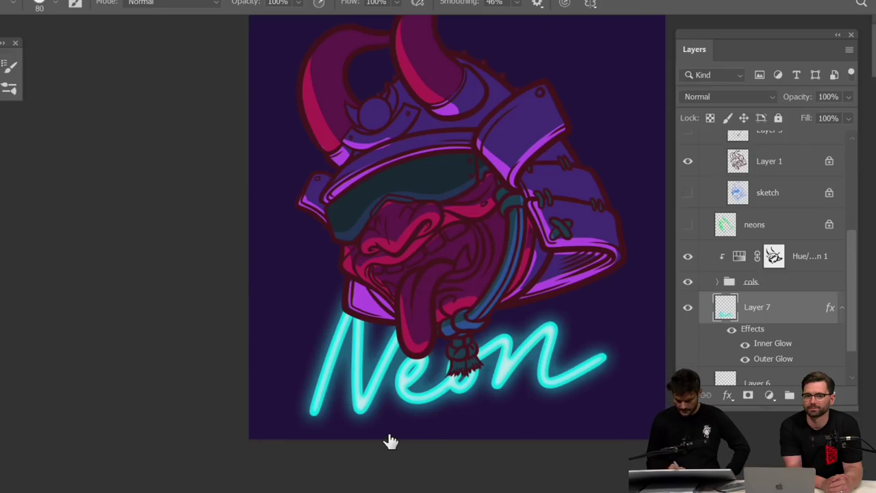
{"action": "mouse_move", "coordinate": [376, 431]}
{"action": "left_mouse_down"}
{"action": "mouse_move", "coordinate": [597, 388]}
{"action": "mouse_move", "coordinate": [587, 393]}
{"action": "left_mouse_up"}
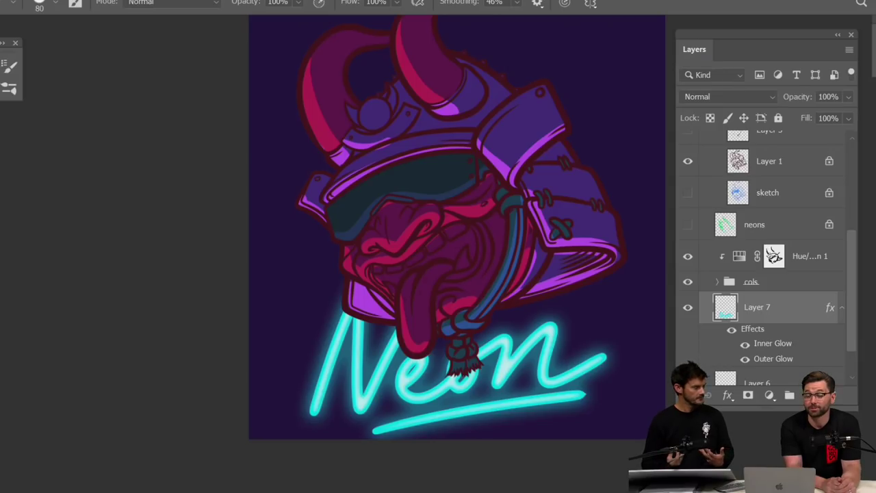
{"action": "key", "text": "ctrl+minus"}
{"action": "key", "text": "ctrl+minus"}
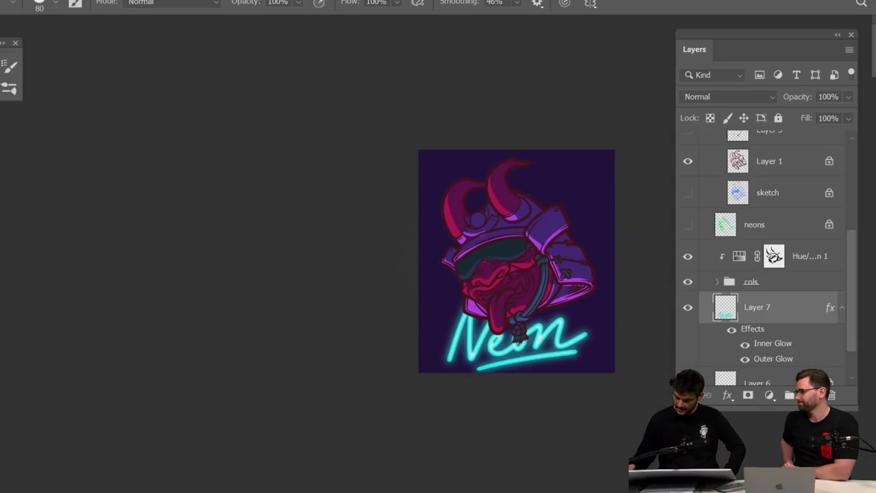
Collapse Layer 7's effects list, add a new layer above the locked neons layer, and name it neons
{"action": "left_click", "coordinate": [842, 307]}
{"action": "left_click_drag", "start_coordinate": [853, 318], "coordinate": [854, 284]}
{"action": "key", "text": "ctrl+plus"}
{"action": "scroll", "coordinate": [571, 277], "scroll_direction": "up", "scroll_amount": 2}
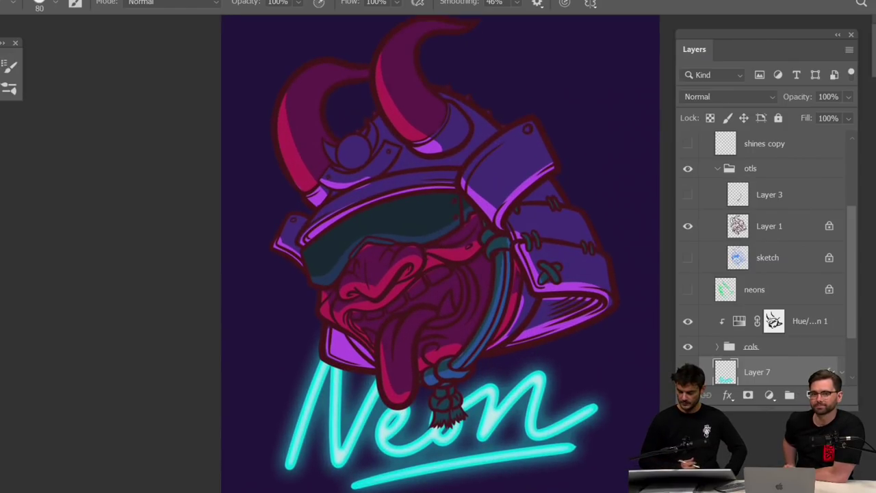
{"action": "left_click", "coordinate": [778, 296]}
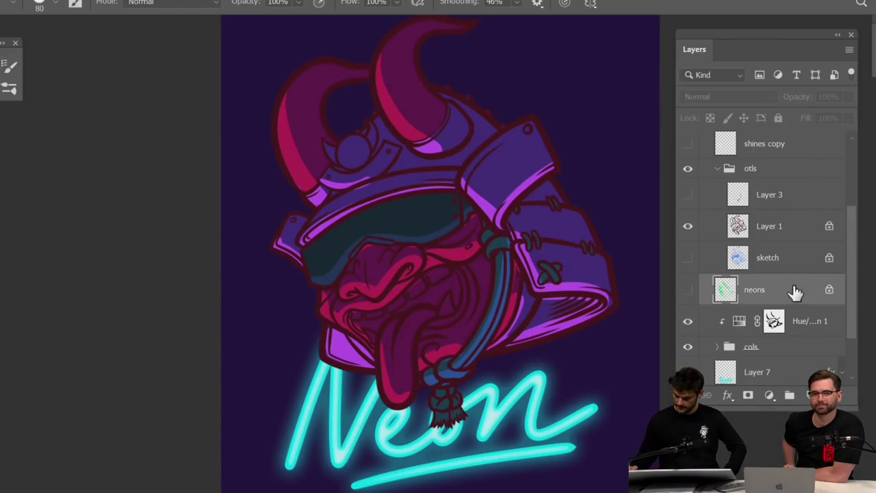
{"action": "key", "text": "ctrl+shift+alt+n"}
{"action": "double_click", "coordinate": [761, 292]}
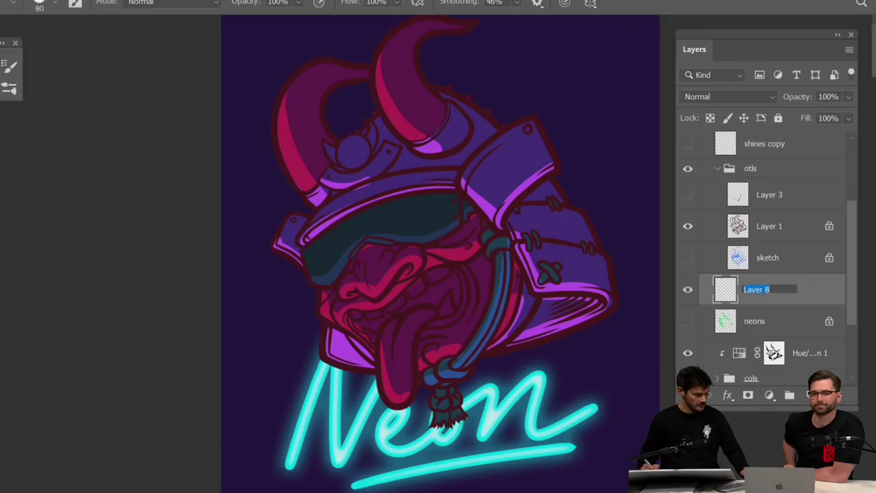
{"action": "type", "text": "neon"}
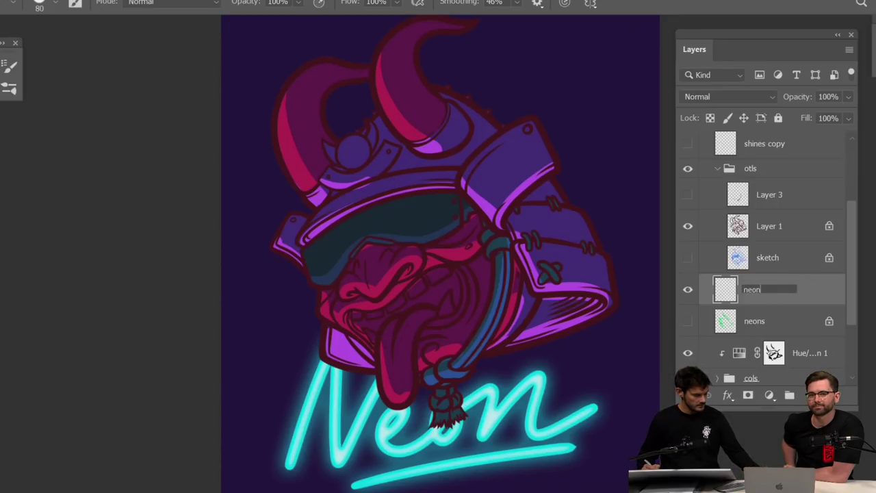
{"action": "type", "text": "s"}
{"action": "key", "text": "Return"}
Paint cyan rim light along the lower edges of the tongue, the chin guard and the outer jaw
{"action": "scroll", "coordinate": [411, 308], "scroll_direction": "up", "scroll_amount": 2}
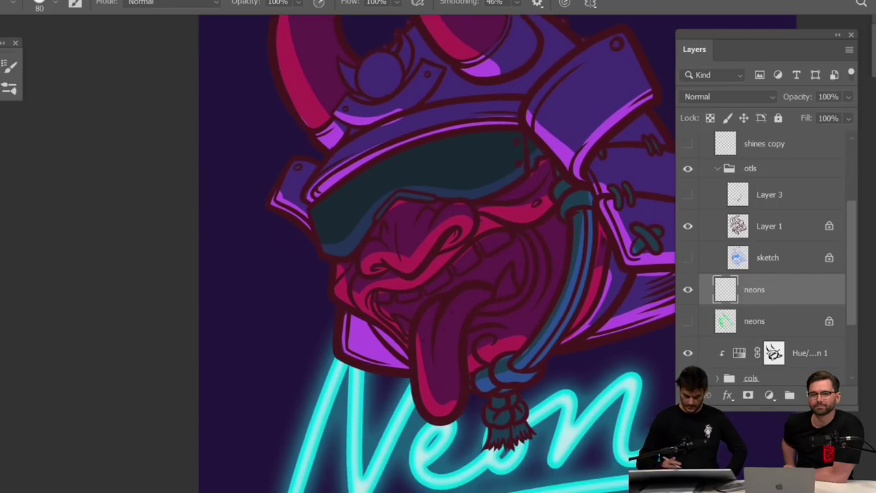
{"action": "scroll", "coordinate": [410, 308], "scroll_direction": "up", "scroll_amount": 3}
{"action": "mouse_move", "coordinate": [430, 438]}
{"action": "left_mouse_down"}
{"action": "mouse_move", "coordinate": [392, 446]}
{"action": "mouse_move", "coordinate": [370, 424]}
{"action": "mouse_move", "coordinate": [356, 356]}
{"action": "mouse_move", "coordinate": [360, 301]}
{"action": "left_mouse_up"}
{"action": "mouse_move", "coordinate": [347, 373]}
{"action": "left_mouse_down"}
{"action": "mouse_move", "coordinate": [289, 367]}
{"action": "mouse_move", "coordinate": [246, 349]}
{"action": "mouse_move", "coordinate": [245, 280]}
{"action": "left_mouse_up"}
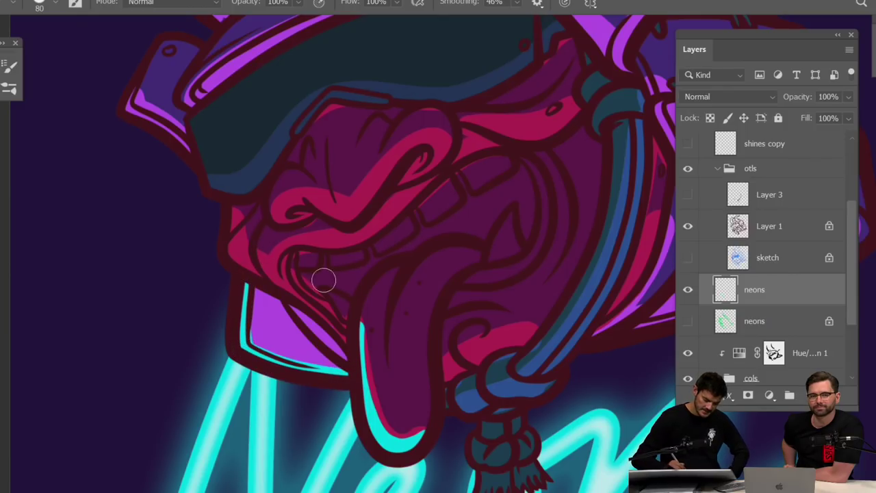
{"action": "mouse_move", "coordinate": [347, 342]}
{"action": "left_mouse_down"}
{"action": "mouse_move", "coordinate": [234, 252]}
{"action": "mouse_move", "coordinate": [231, 184]}
{"action": "left_mouse_up"}
{"action": "key", "text": "ctrl+minus"}
{"action": "key", "text": "ctrl+minus"}
{"action": "key", "text": "ctrl+minus"}
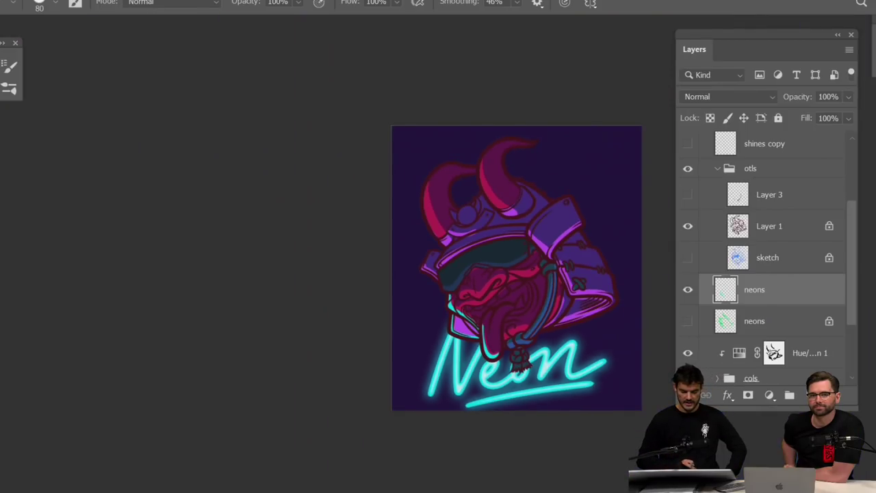
Paint cyan rim light on the nose, the visor's lower edge, the helmet brim and the small side plate
{"action": "key", "text": "ctrl+plus"}
{"action": "key", "text": "ctrl+plus"}
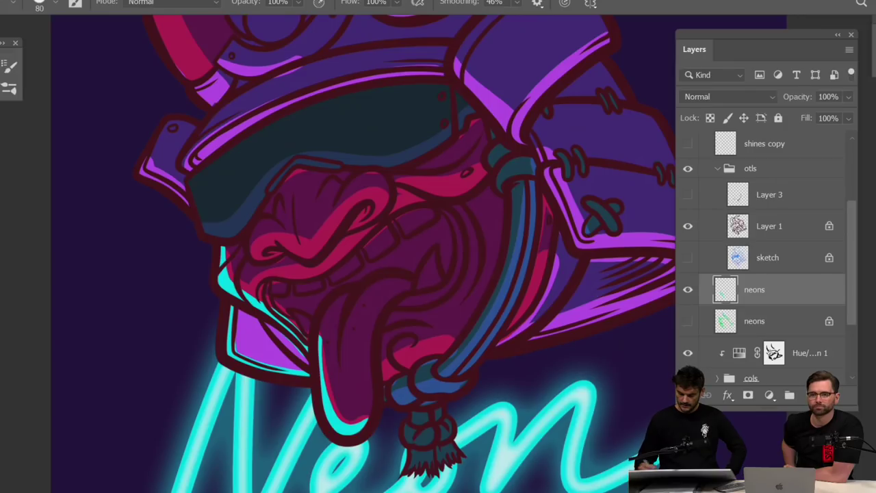
{"action": "mouse_move", "coordinate": [277, 256]}
{"action": "left_mouse_down"}
{"action": "mouse_move", "coordinate": [396, 323]}
{"action": "mouse_move", "coordinate": [371, 319]}
{"action": "mouse_move", "coordinate": [439, 313]}
{"action": "mouse_move", "coordinate": [470, 275]}
{"action": "mouse_move", "coordinate": [507, 258]}
{"action": "mouse_move", "coordinate": [471, 295]}
{"action": "left_mouse_up"}
{"action": "mouse_move", "coordinate": [323, 294]}
{"action": "left_mouse_down"}
{"action": "mouse_move", "coordinate": [356, 295]}
{"action": "mouse_move", "coordinate": [422, 217]}
{"action": "left_mouse_up"}
{"action": "mouse_move", "coordinate": [302, 233]}
{"action": "left_mouse_down"}
{"action": "mouse_move", "coordinate": [304, 208]}
{"action": "mouse_move", "coordinate": [336, 180]}
{"action": "mouse_move", "coordinate": [419, 141]}
{"action": "left_mouse_up"}
{"action": "left_click_drag", "start_coordinate": [292, 260], "coordinate": [244, 226]}
Paint cyan rim light along the outer edges and bases of both horns
{"action": "left_click_drag", "start_coordinate": [470, 269], "coordinate": [522, 428]}
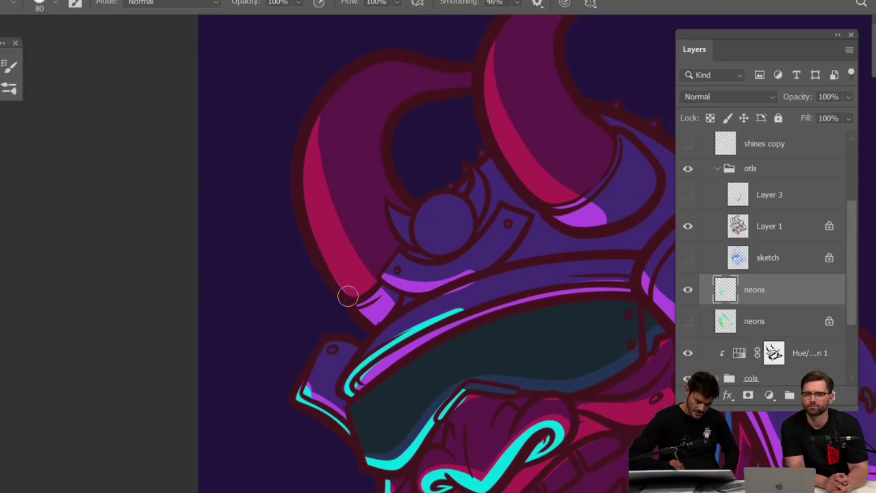
{"action": "mouse_move", "coordinate": [355, 296]}
{"action": "left_mouse_down"}
{"action": "mouse_move", "coordinate": [305, 198]}
{"action": "mouse_move", "coordinate": [306, 145]}
{"action": "mouse_move", "coordinate": [367, 324]}
{"action": "mouse_move", "coordinate": [359, 310]}
{"action": "mouse_move", "coordinate": [381, 322]}
{"action": "left_mouse_up"}
{"action": "mouse_move", "coordinate": [584, 229]}
{"action": "left_mouse_down"}
{"action": "mouse_move", "coordinate": [511, 165]}
{"action": "mouse_move", "coordinate": [478, 88]}
{"action": "mouse_move", "coordinate": [481, 56]}
{"action": "left_mouse_up"}
{"action": "scroll", "coordinate": [445, 219], "scroll_direction": "down", "scroll_amount": 1}
{"action": "scroll", "coordinate": [403, 165], "scroll_direction": "down", "scroll_amount": 5}
Paint cyan rim light along the edges of the helmet's large folded side flap
{"action": "scroll", "coordinate": [522, 257], "scroll_direction": "up", "scroll_amount": 3}
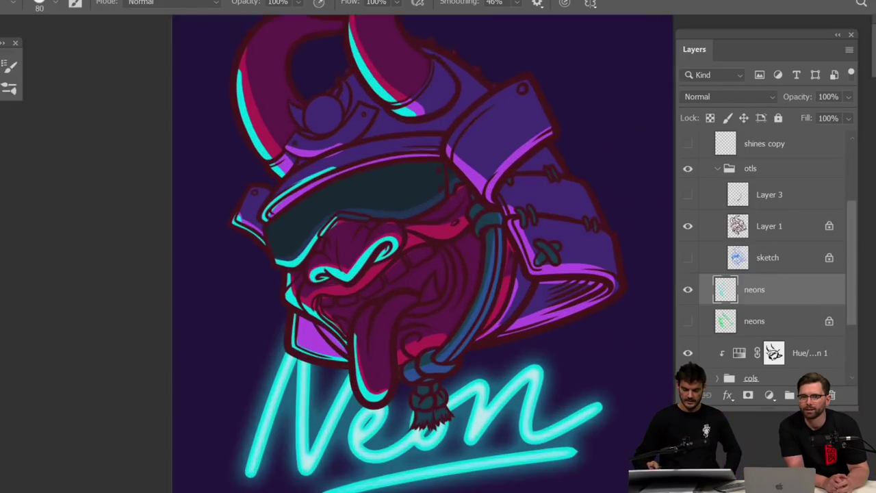
{"action": "scroll", "coordinate": [529, 256], "scroll_direction": "down", "scroll_amount": 4}
{"action": "scroll", "coordinate": [520, 267], "scroll_direction": "up", "scroll_amount": 2}
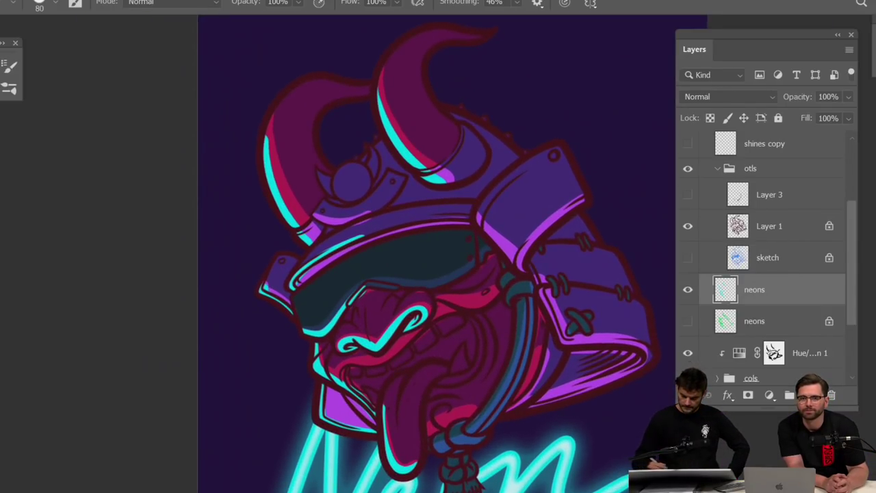
{"action": "mouse_move", "coordinate": [522, 268]}
{"action": "left_mouse_down"}
{"action": "mouse_move", "coordinate": [561, 218]}
{"action": "mouse_move", "coordinate": [488, 231]}
{"action": "mouse_move", "coordinate": [492, 188]}
{"action": "mouse_move", "coordinate": [502, 184]}
{"action": "left_mouse_up"}
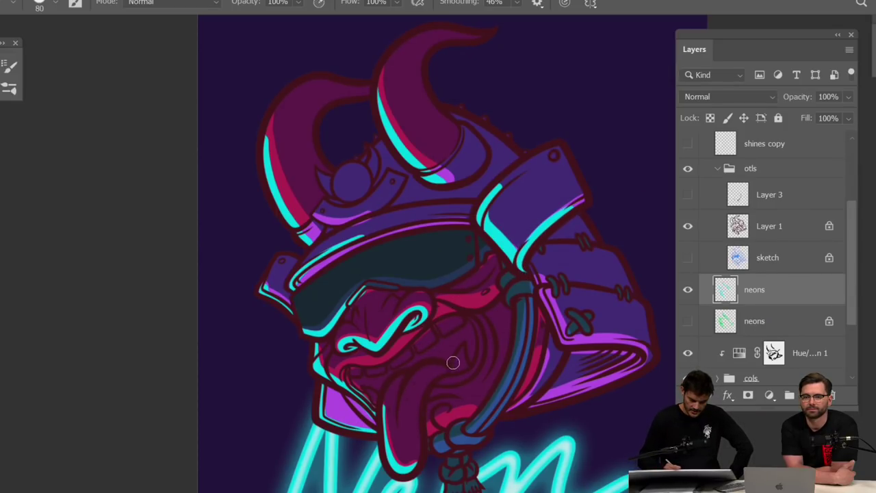
Paint cyan rim light along the chin strap and its knot, the side of the jaw and the neck guard's lower edges
{"action": "mouse_move", "coordinate": [397, 423]}
{"action": "left_mouse_down"}
{"action": "mouse_move", "coordinate": [403, 385]}
{"action": "mouse_move", "coordinate": [419, 373]}
{"action": "left_mouse_up"}
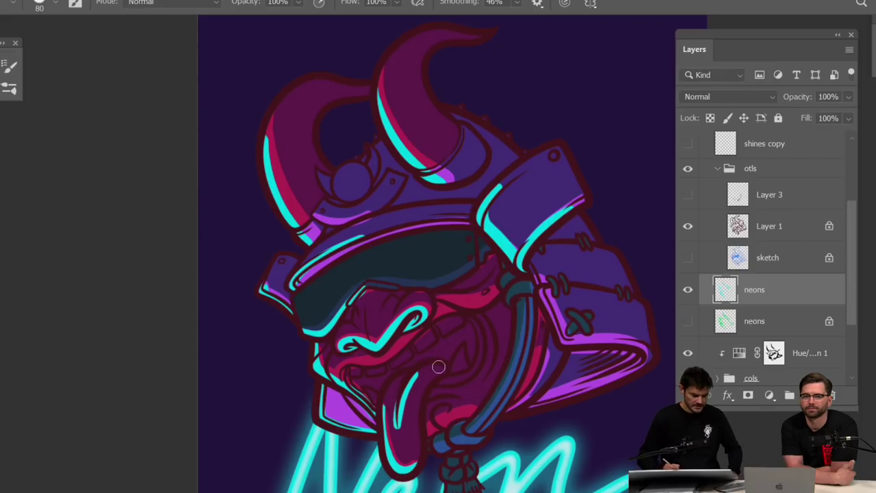
{"action": "key", "text": "ctrl+z"}
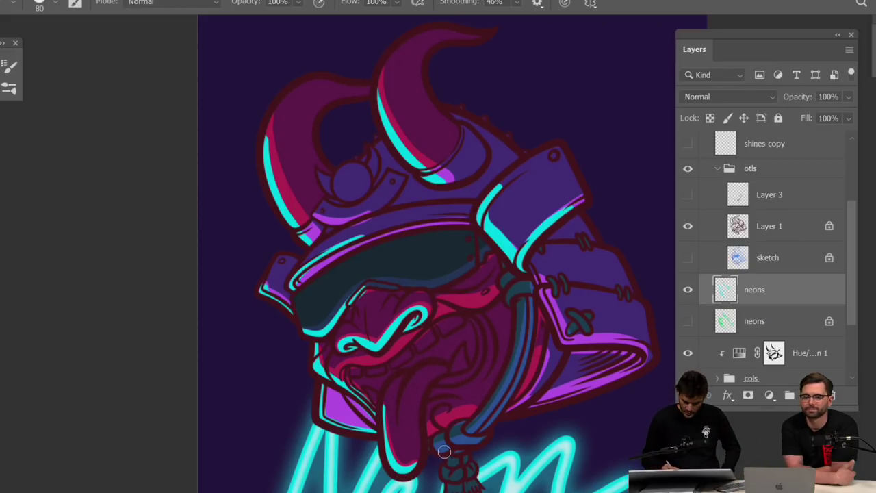
{"action": "mouse_move", "coordinate": [444, 452]}
{"action": "left_mouse_down"}
{"action": "mouse_move", "coordinate": [485, 428]}
{"action": "mouse_move", "coordinate": [510, 396]}
{"action": "mouse_move", "coordinate": [541, 281]}
{"action": "left_mouse_up"}
{"action": "left_click_drag", "start_coordinate": [535, 370], "coordinate": [549, 406]}
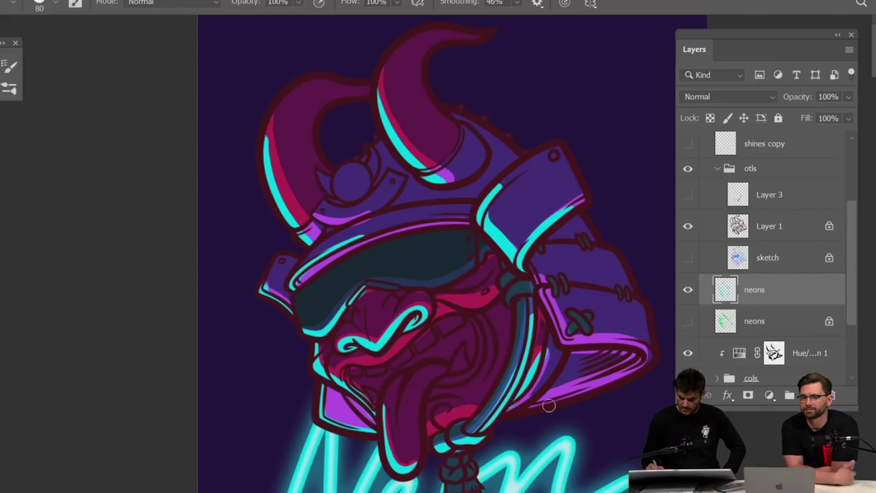
{"action": "mouse_move", "coordinate": [561, 340]}
{"action": "left_mouse_down"}
{"action": "mouse_move", "coordinate": [623, 340]}
{"action": "mouse_move", "coordinate": [646, 355]}
{"action": "mouse_move", "coordinate": [527, 406]}
{"action": "left_mouse_up"}
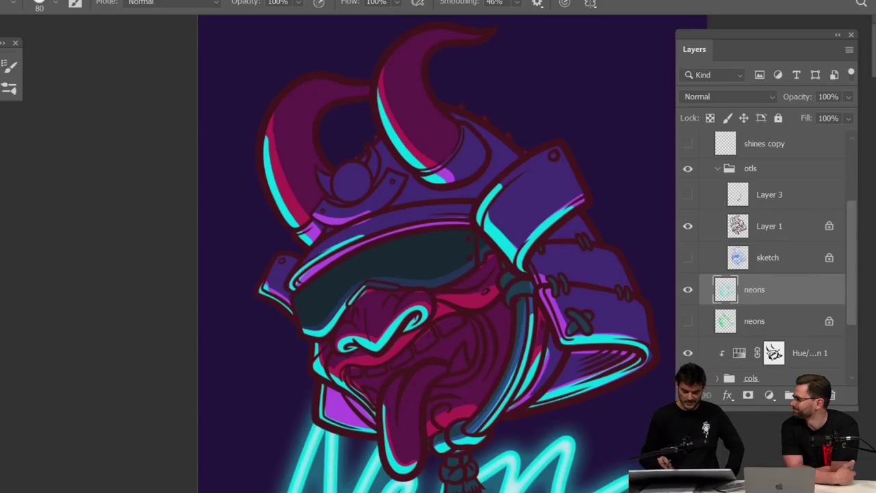
Paint cyan rim light along the lower edge of the cheek beneath the visor
{"action": "scroll", "coordinate": [548, 327], "scroll_direction": "down", "scroll_amount": 5}
{"action": "scroll", "coordinate": [543, 339], "scroll_direction": "up", "scroll_amount": 5}
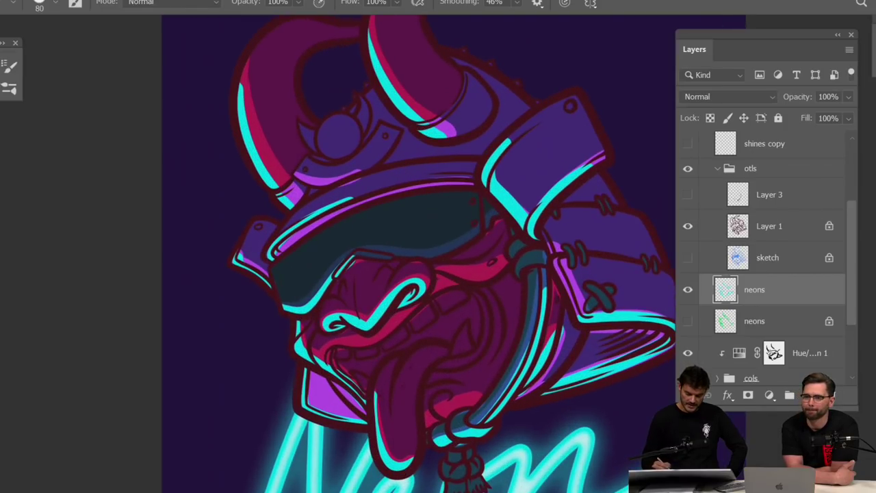
{"action": "mouse_move", "coordinate": [453, 277]}
{"action": "left_mouse_down"}
{"action": "mouse_move", "coordinate": [488, 274]}
{"action": "mouse_move", "coordinate": [513, 258]}
{"action": "left_mouse_up"}
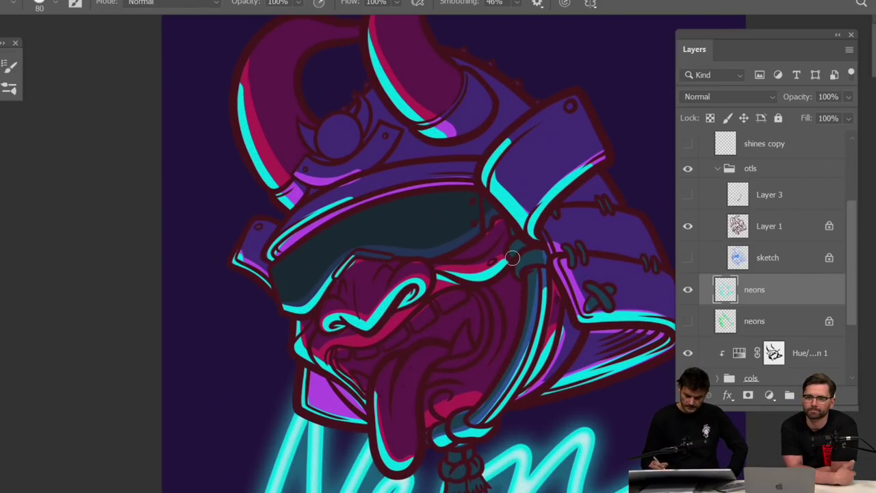
{"action": "scroll", "coordinate": [558, 321], "scroll_direction": "down", "scroll_amount": 5}
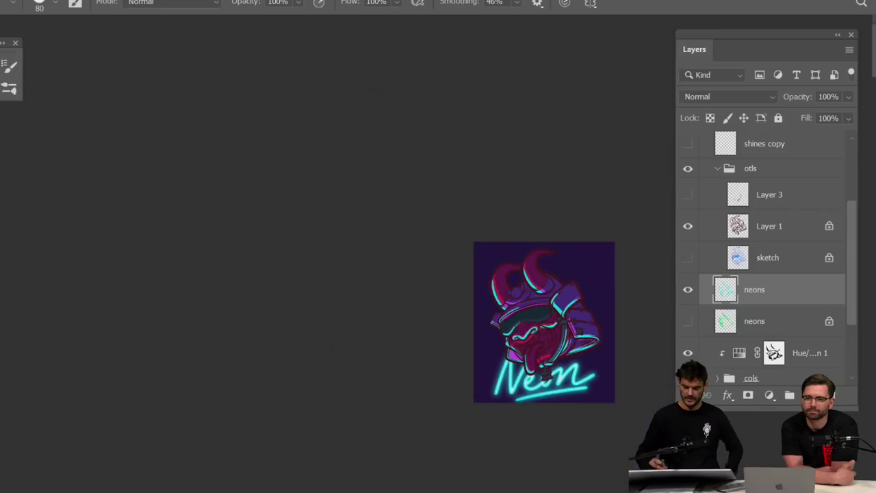
{"action": "scroll", "coordinate": [547, 345], "scroll_direction": "up", "scroll_amount": 5}
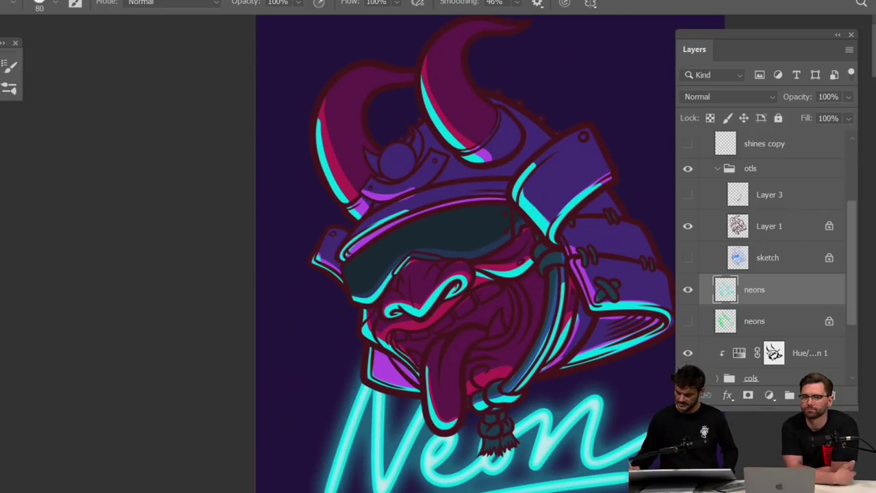
Add a new layer above the visible cyan neons layer and name it "bounce"
{"action": "left_click", "coordinate": [811, 395]}
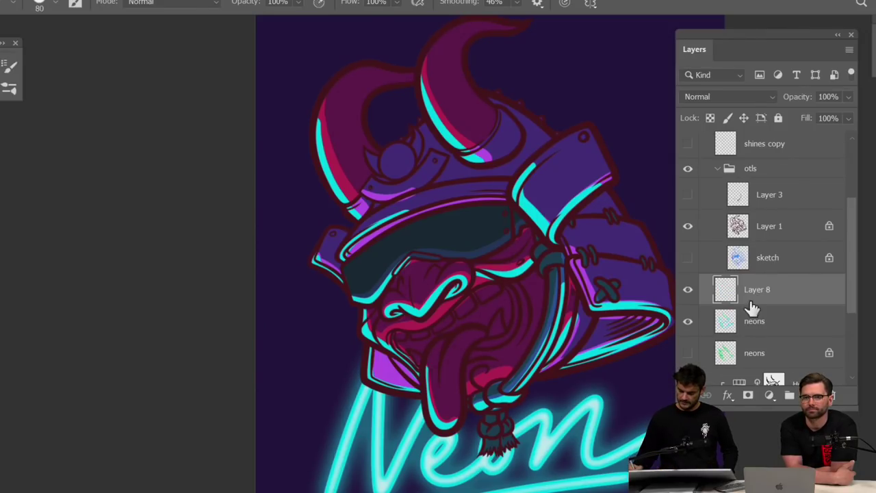
{"action": "double_click", "coordinate": [755, 291]}
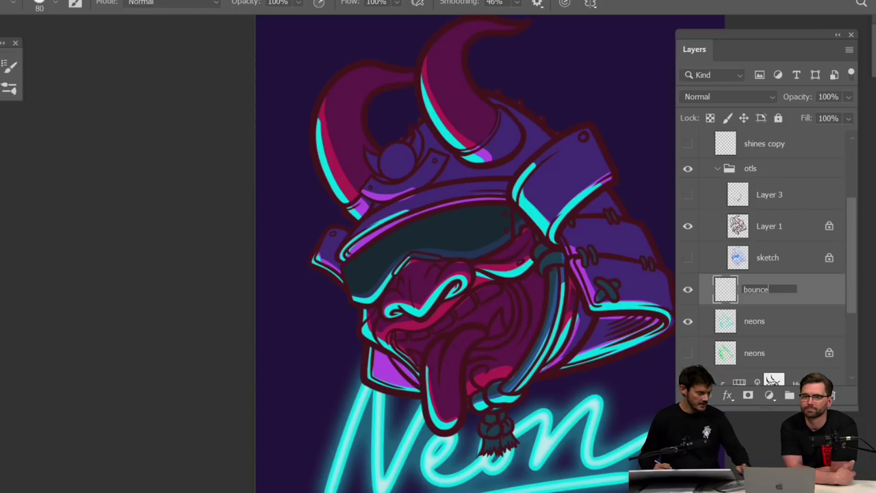
{"action": "key", "text": "Return"}
Set the foreground colour to golden yellow, hex ffba00
{"action": "left_click_drag", "start_coordinate": [549, 361], "coordinate": [479, 361]}
{"action": "left_click_drag", "start_coordinate": [597, 333], "coordinate": [678, 334]}
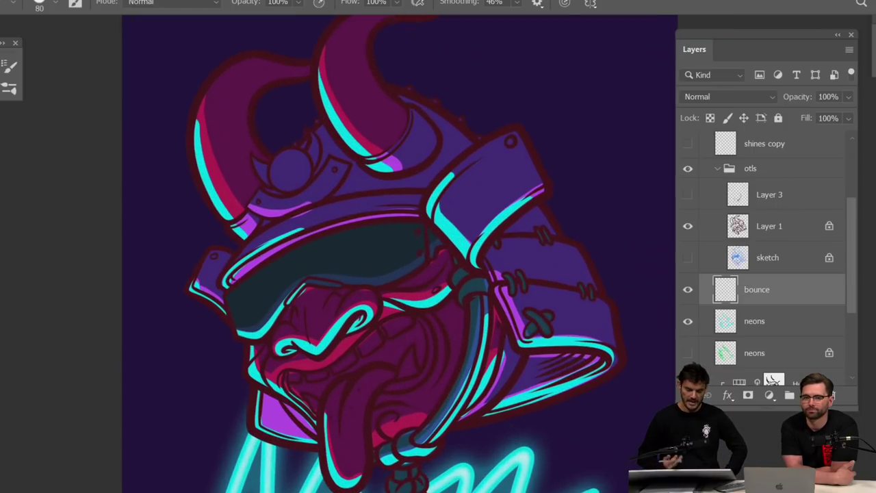
{"action": "key", "text": "n"}
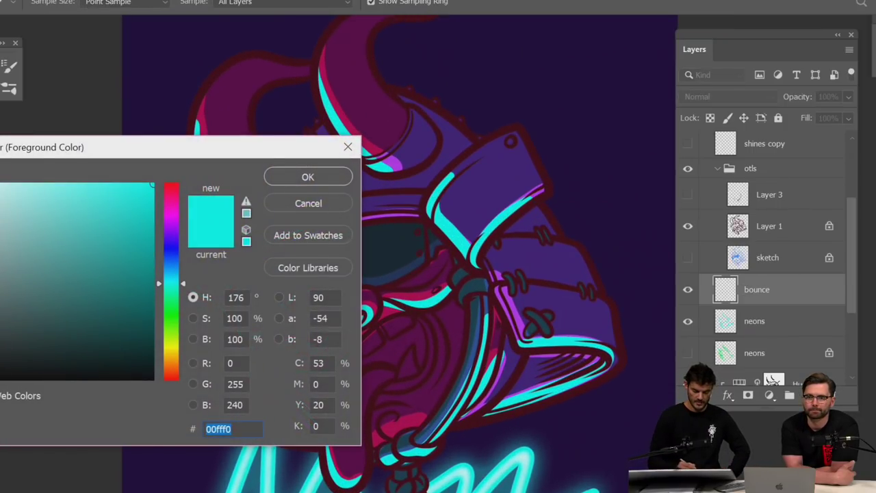
{"action": "mouse_move", "coordinate": [173, 347]}
{"action": "left_mouse_down"}
{"action": "mouse_move", "coordinate": [172, 364]}
{"action": "mouse_move", "coordinate": [172, 356]}
{"action": "left_mouse_up"}
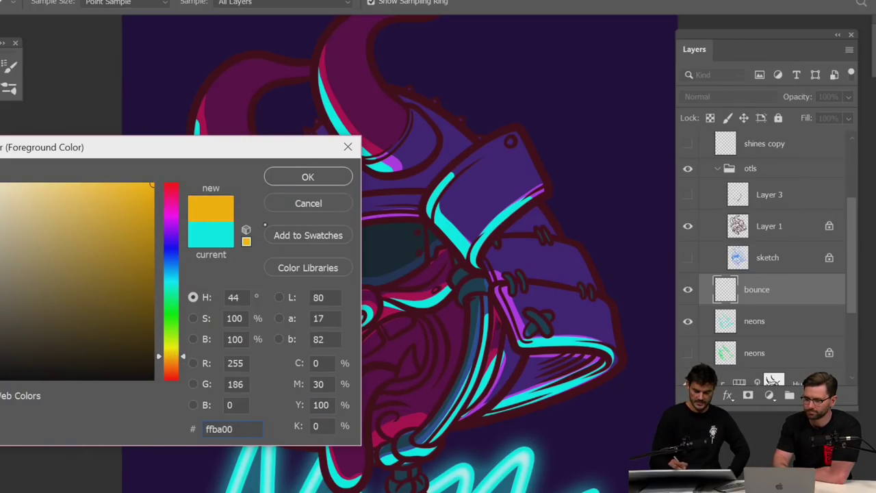
{"action": "left_click", "coordinate": [308, 177]}
Paint thin golden-yellow bounce light along the inner curves of both horns
{"action": "scroll", "coordinate": [400, 253], "scroll_direction": "up", "scroll_amount": 3}
{"action": "scroll", "coordinate": [400, 253], "scroll_direction": "up", "scroll_amount": 3}
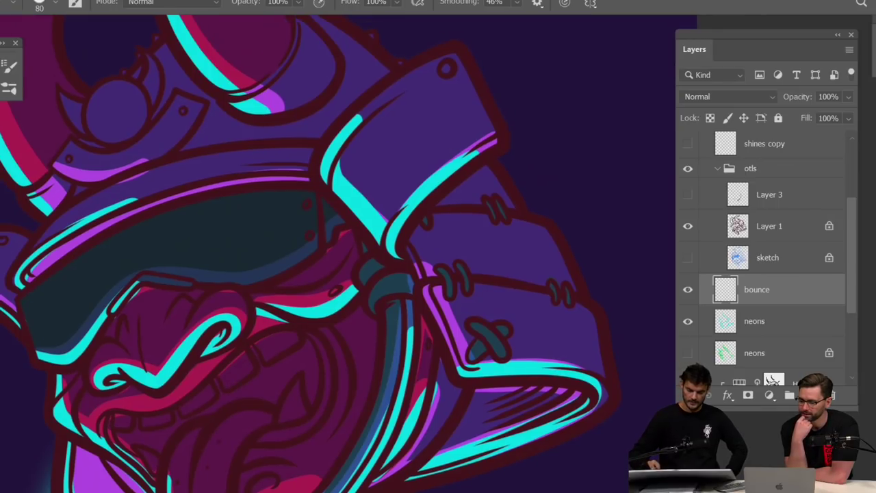
{"action": "scroll", "coordinate": [401, 253], "scroll_direction": "down", "scroll_amount": 3}
{"action": "scroll", "coordinate": [438, 287], "scroll_direction": "up", "scroll_amount": 3}
{"action": "scroll", "coordinate": [438, 288], "scroll_direction": "down", "scroll_amount": 1}
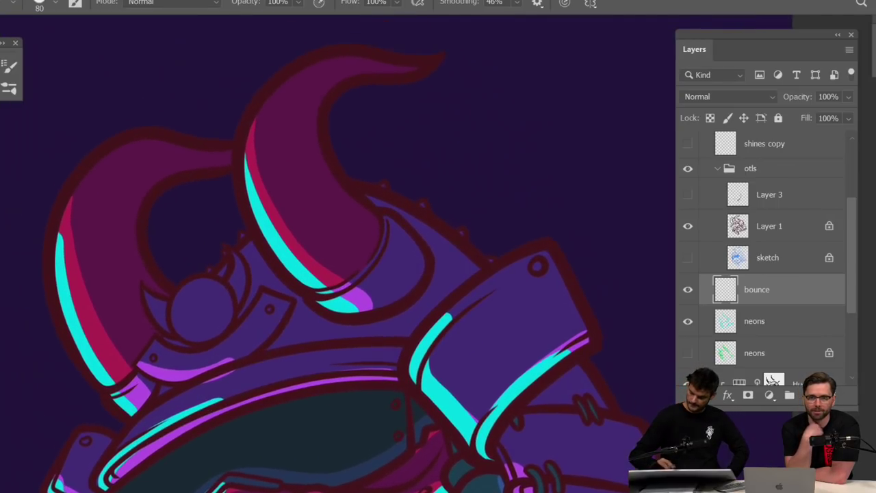
{"action": "scroll", "coordinate": [438, 288], "scroll_direction": "up", "scroll_amount": 2}
{"action": "mouse_move", "coordinate": [420, 313]}
{"action": "left_mouse_down"}
{"action": "mouse_move", "coordinate": [376, 268]}
{"action": "mouse_move", "coordinate": [359, 226]}
{"action": "mouse_move", "coordinate": [367, 182]}
{"action": "mouse_move", "coordinate": [382, 167]}
{"action": "left_mouse_up"}
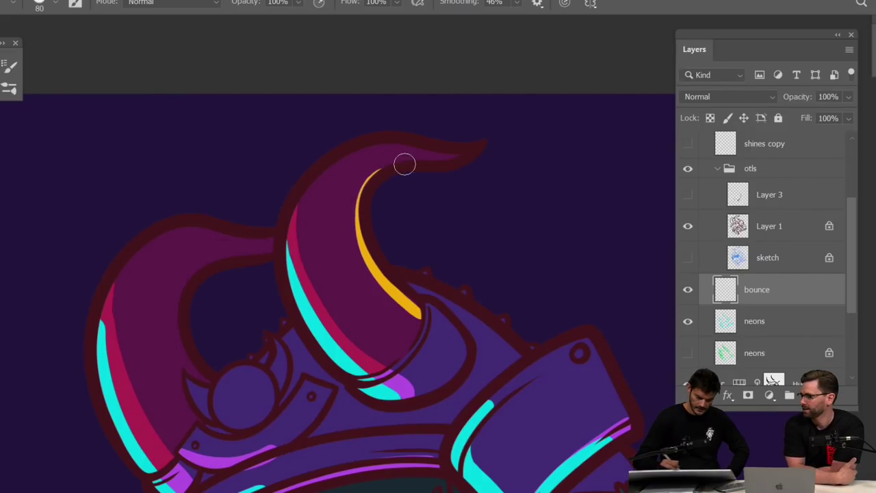
{"action": "mouse_move", "coordinate": [206, 380]}
{"action": "left_mouse_down"}
{"action": "mouse_move", "coordinate": [178, 328]}
{"action": "mouse_move", "coordinate": [193, 274]}
{"action": "mouse_move", "coordinate": [227, 258]}
{"action": "mouse_move", "coordinate": [276, 255]}
{"action": "left_mouse_up"}
Add a new layer above bounce and make a circular selection in the empty background beside the front horn
{"action": "scroll", "coordinate": [483, 217], "scroll_direction": "down", "scroll_amount": 5}
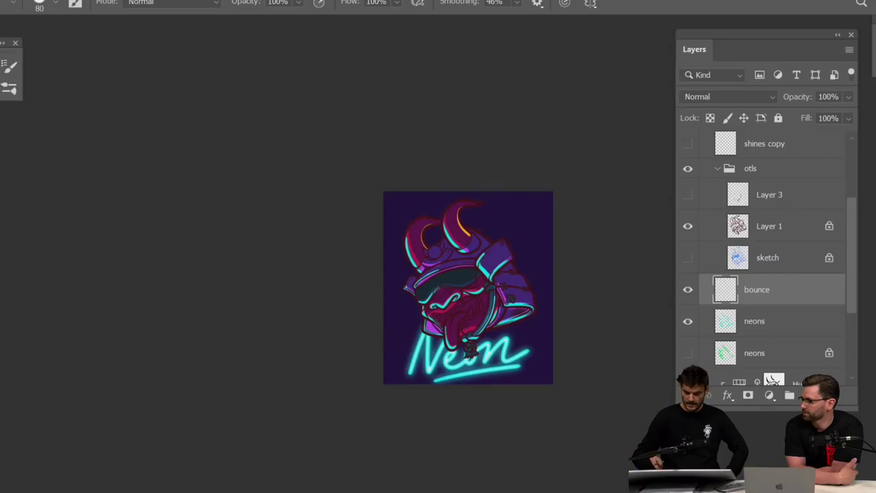
{"action": "scroll", "coordinate": [513, 277], "scroll_direction": "up", "scroll_amount": 3}
{"action": "scroll", "coordinate": [395, 308], "scroll_direction": "down", "scroll_amount": 1}
{"action": "scroll", "coordinate": [395, 308], "scroll_direction": "up", "scroll_amount": 1}
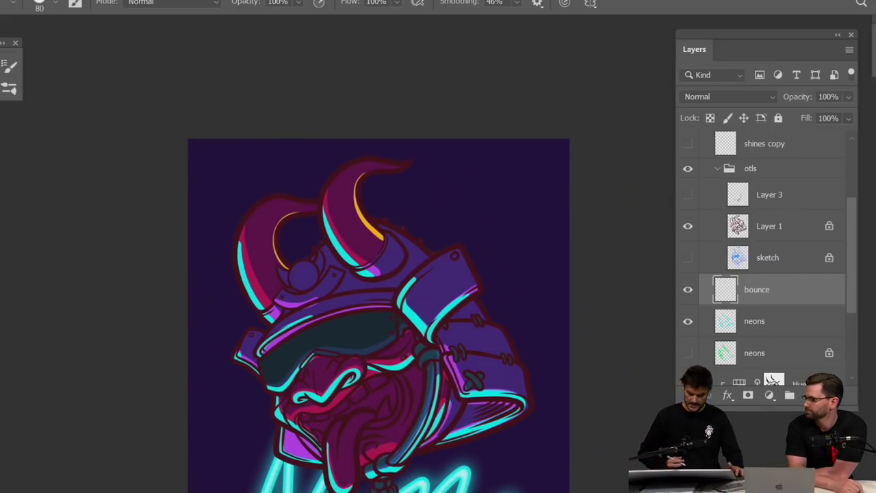
{"action": "scroll", "coordinate": [551, 288], "scroll_direction": "up", "scroll_amount": 1}
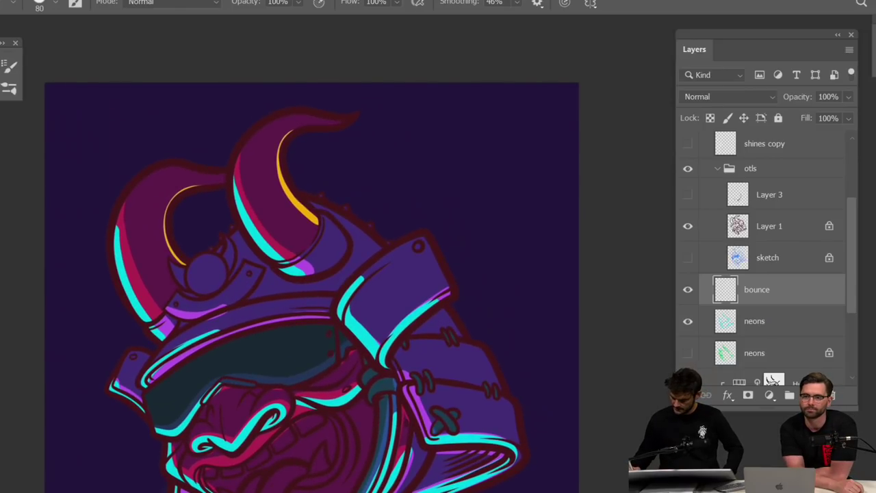
{"action": "key", "text": "ctrl+shift+alt+n"}
{"action": "key", "text": "m"}
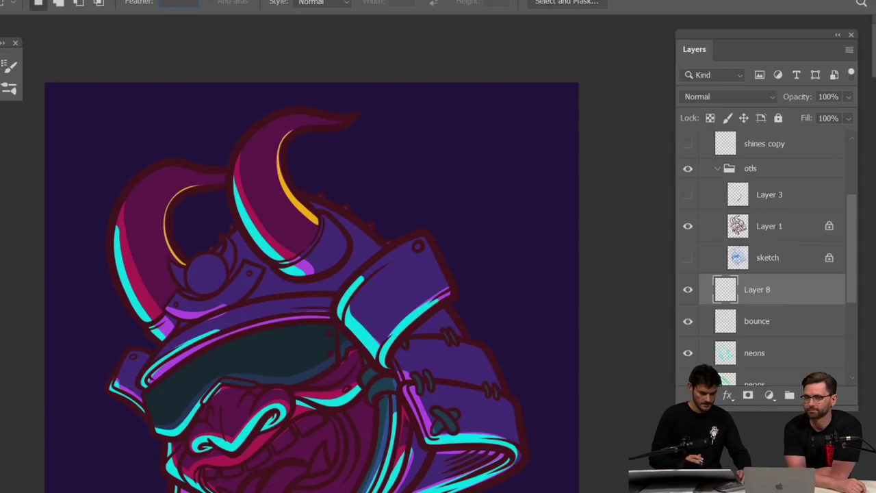
{"action": "key", "text": "Return"}
{"action": "left_click", "coordinate": [476, 207]}
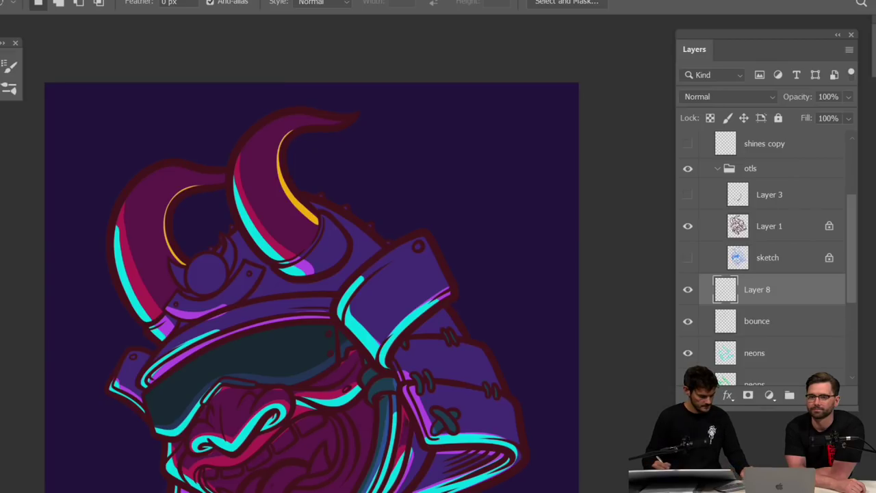
{"action": "key", "text": "l"}
{"action": "key", "text": "m"}
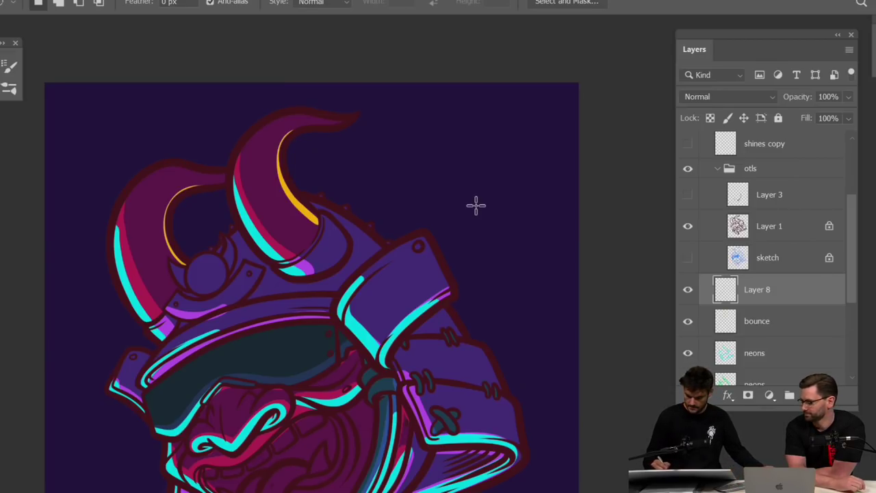
{"action": "left_click_drag", "start_coordinate": [451, 139], "coordinate": [545, 232]}
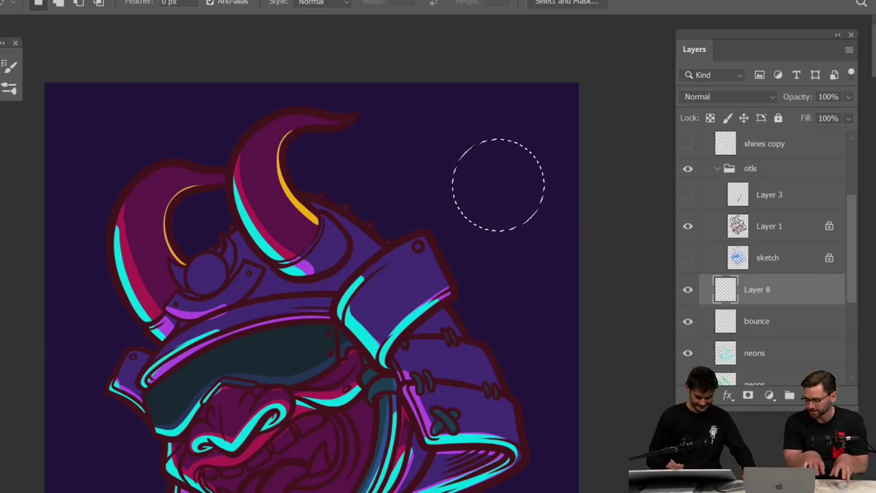
Fill the circular selection with the purple sampled from the helmet's side flap, and deselect it
{"action": "key", "text": "i"}
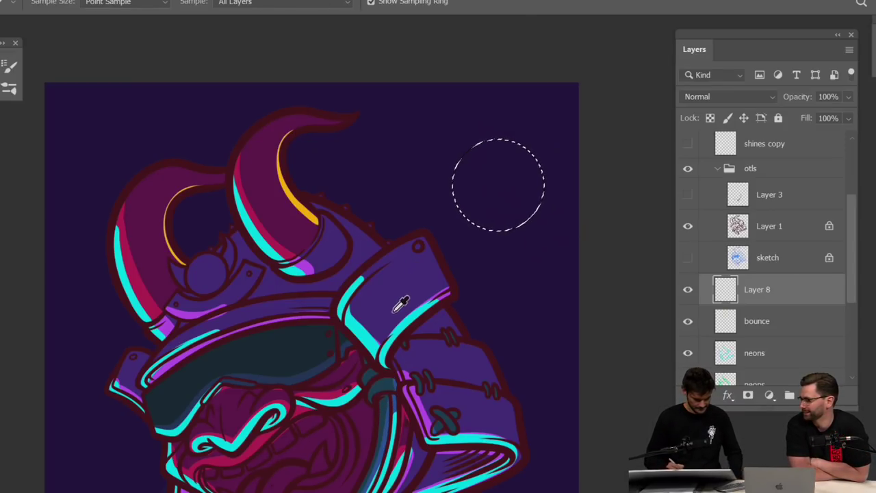
{"action": "key", "text": "alt+BackSpace"}
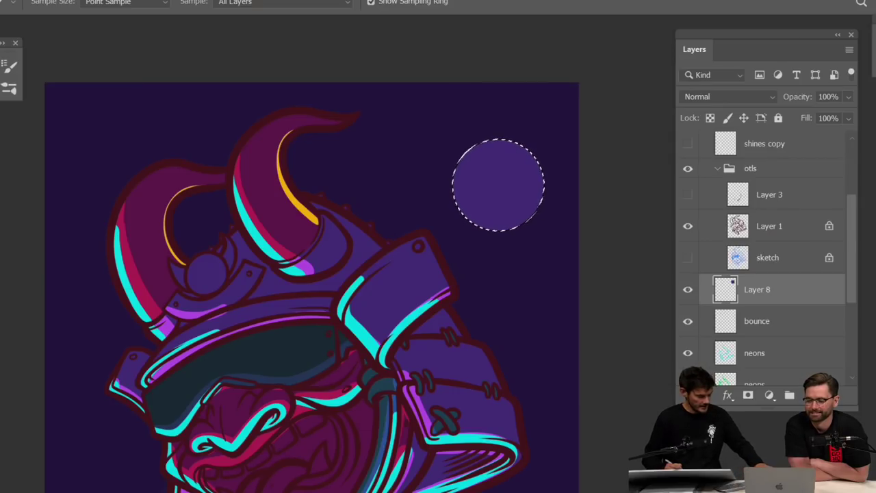
{"action": "key", "text": "ctrl+d"}
Lock the circle layer's transparent pixels and try a cyan rim-light crescent along the circle's right edge
{"action": "scroll", "coordinate": [523, 149], "scroll_direction": "up", "scroll_amount": 3}
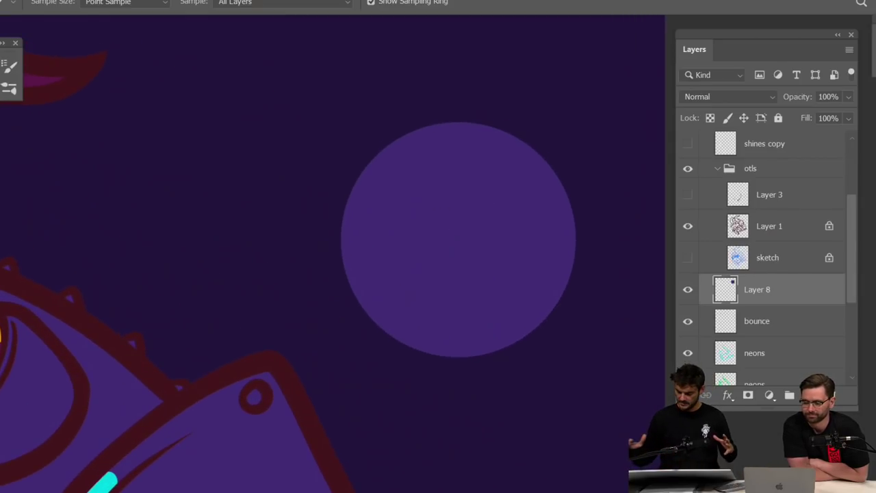
{"action": "scroll", "coordinate": [438, 246], "scroll_direction": "down", "scroll_amount": 3}
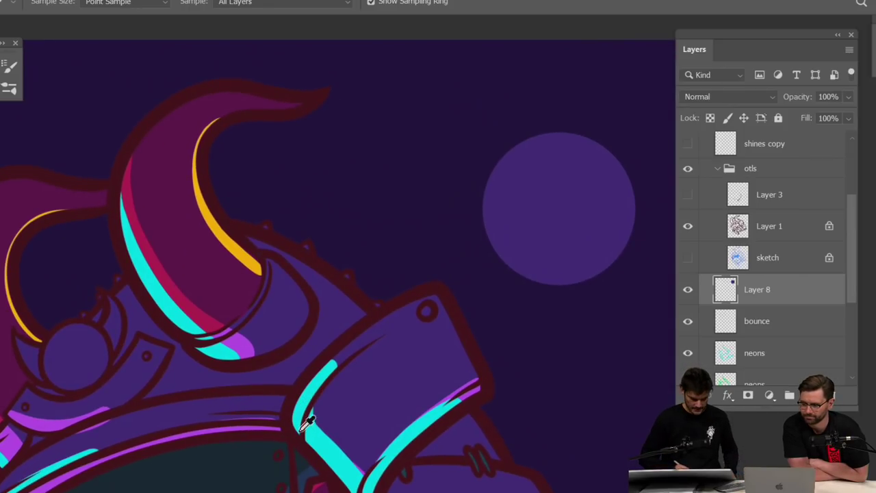
{"action": "key", "text": "b"}
{"action": "key", "text": "slash"}
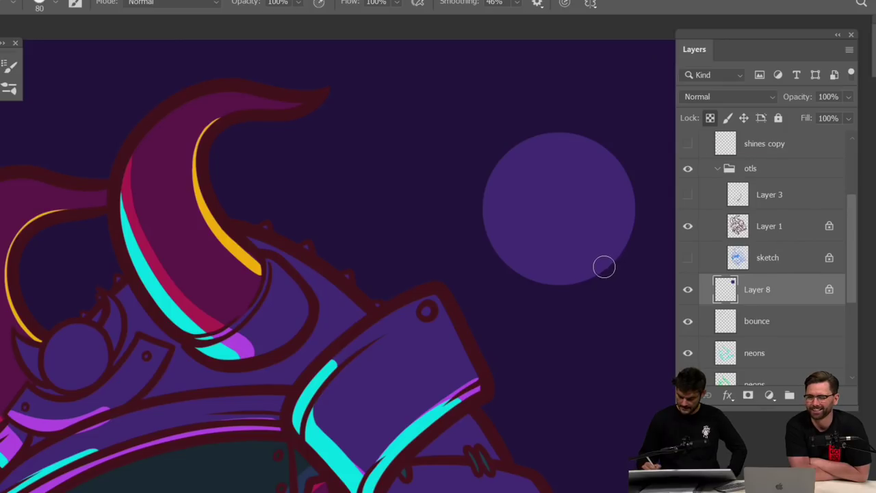
{"action": "mouse_move", "coordinate": [612, 297]}
{"action": "left_mouse_down"}
{"action": "mouse_move", "coordinate": [545, 345]}
{"action": "mouse_move", "coordinate": [519, 331]}
{"action": "mouse_move", "coordinate": [548, 284]}
{"action": "mouse_move", "coordinate": [550, 251]}
{"action": "mouse_move", "coordinate": [540, 221]}
{"action": "mouse_move", "coordinate": [483, 189]}
{"action": "left_mouse_up"}
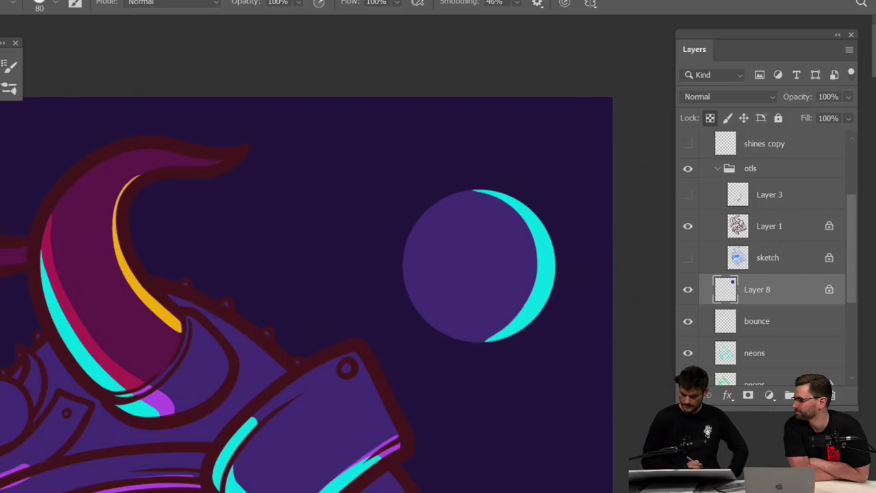
{"action": "key", "text": "ctrl+z"}
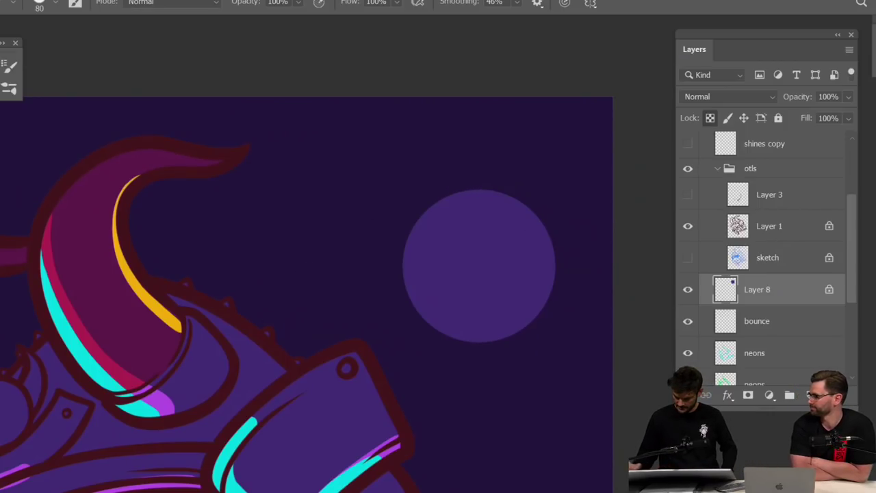
Darken the circle with a clipped Hue/Saturation adjustment at lightness -37 and mask out a crescent along its right edge
{"action": "left_click", "coordinate": [769, 394]}
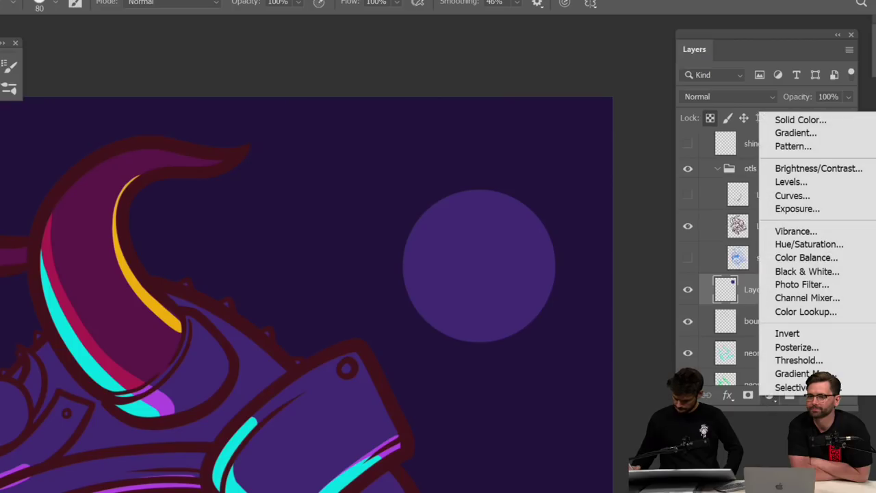
{"action": "left_click", "coordinate": [808, 244]}
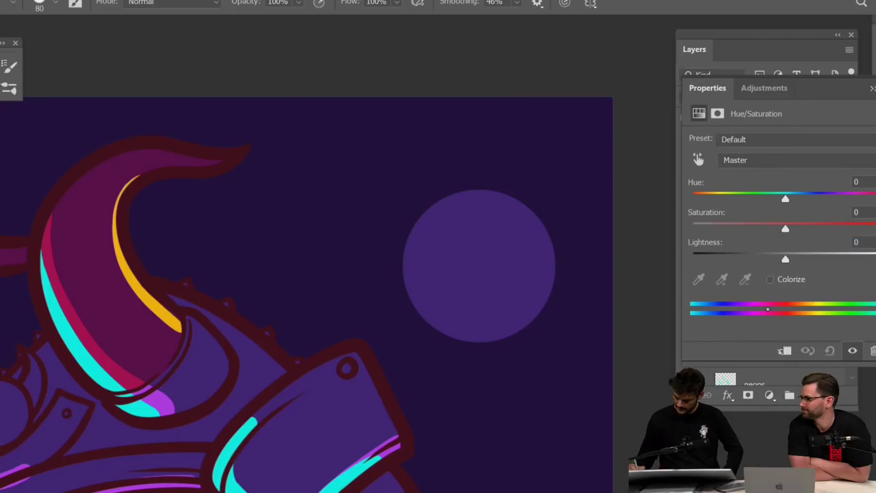
{"action": "left_click_drag", "start_coordinate": [785, 258], "coordinate": [751, 258]}
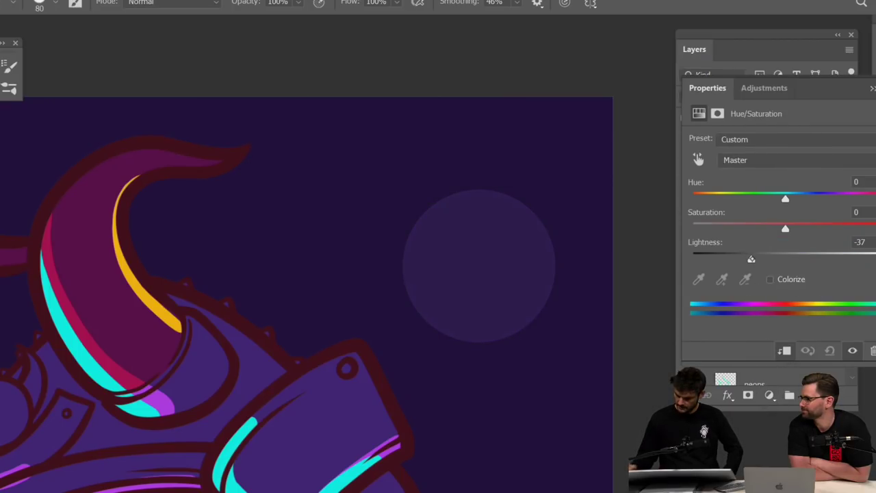
{"action": "left_click", "coordinate": [872, 90]}
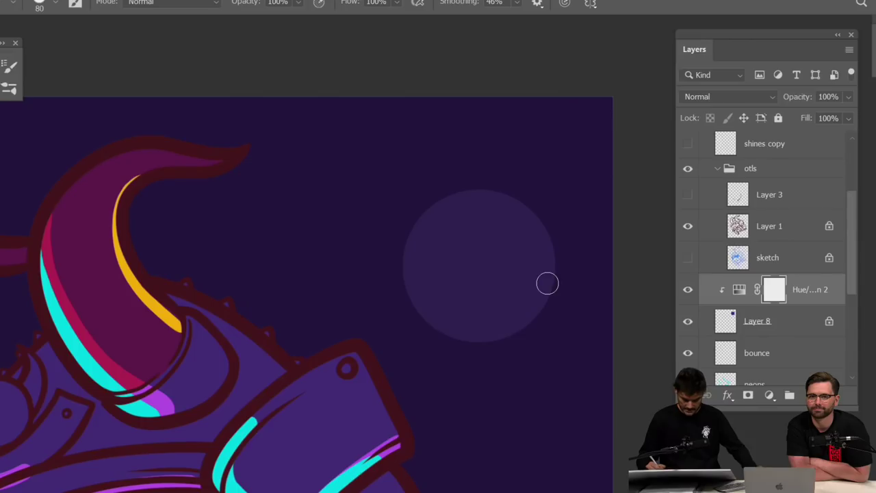
{"action": "mouse_move", "coordinate": [479, 341]}
{"action": "left_mouse_down"}
{"action": "mouse_move", "coordinate": [521, 321]}
{"action": "mouse_move", "coordinate": [545, 264]}
{"action": "mouse_move", "coordinate": [531, 217]}
{"action": "mouse_move", "coordinate": [483, 193]}
{"action": "left_mouse_up"}
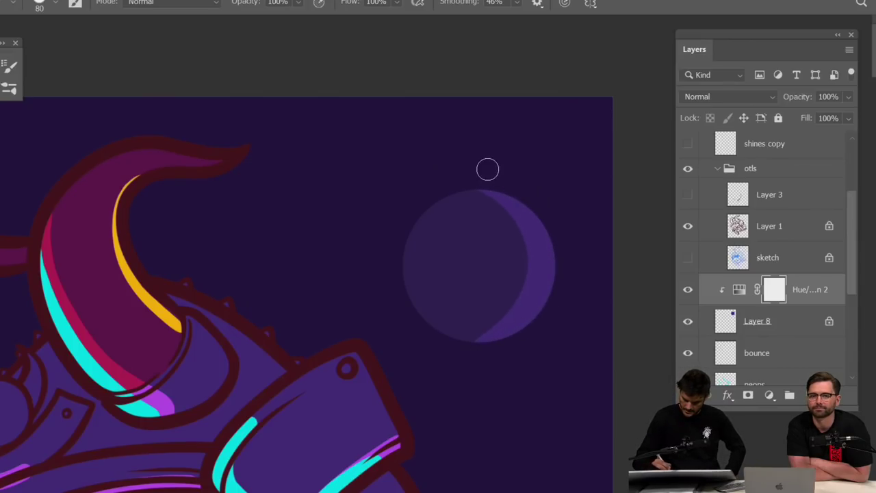
Merge the masked darkening adjustment into the circle layer and, with transparent pixels locked, paint a cyan rim-light crescent along its right edge
{"action": "mouse_move", "coordinate": [563, 255]}
{"action": "left_mouse_down"}
{"action": "mouse_move", "coordinate": [540, 310]}
{"action": "mouse_move", "coordinate": [492, 343]}
{"action": "mouse_move", "coordinate": [454, 353]}
{"action": "left_mouse_up"}
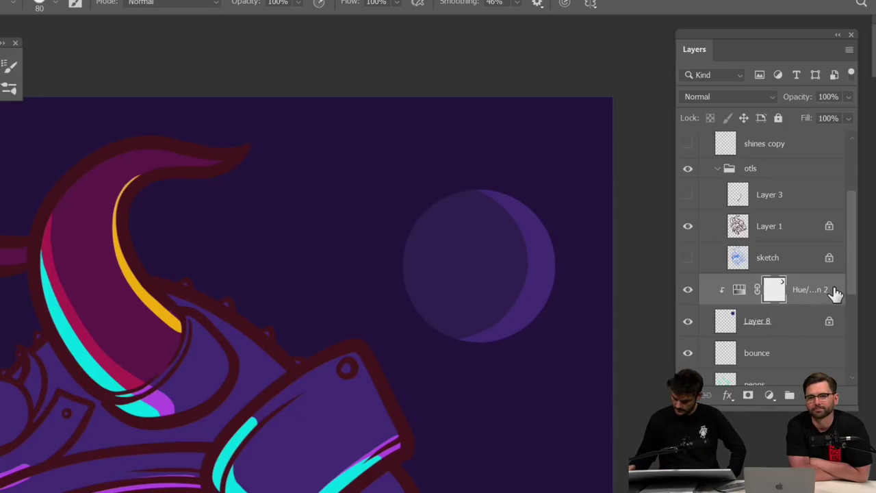
{"action": "left_click", "coordinate": [787, 327], "text": "shift"}
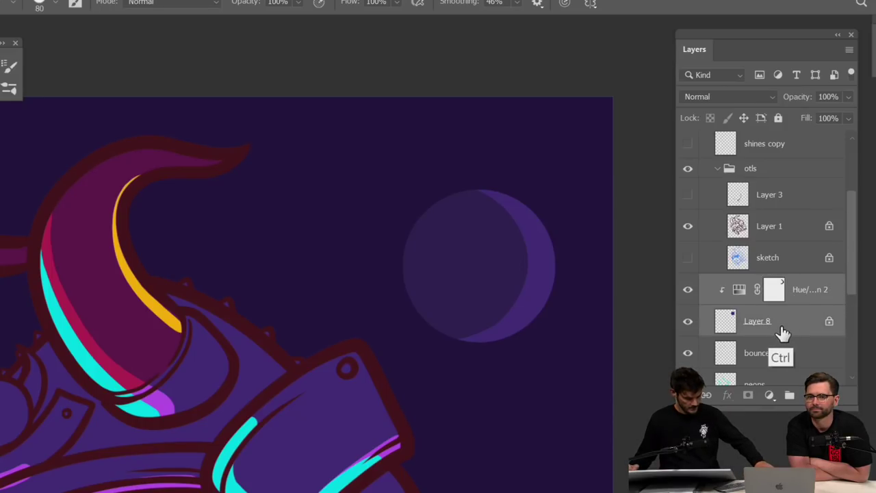
{"action": "key", "text": "ctrl+e"}
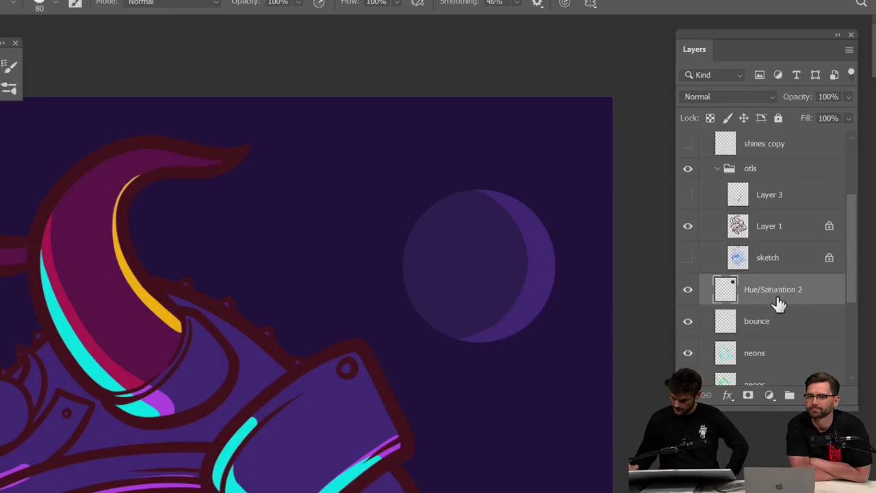
{"action": "key", "text": "ctrl+z"}
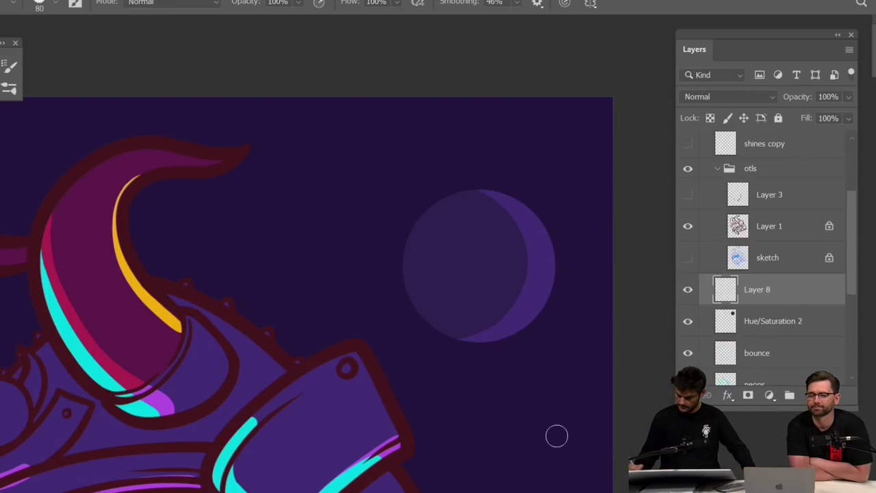
{"action": "key", "text": "ctrl+e"}
{"action": "key", "text": "slash"}
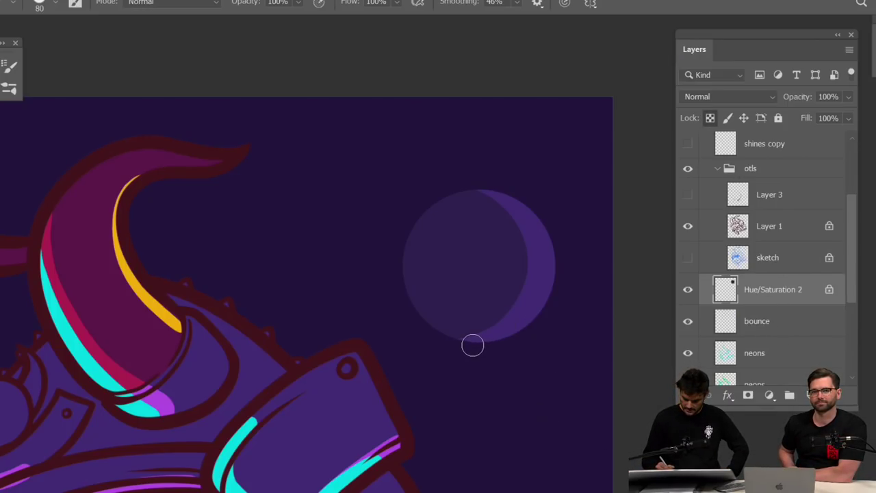
{"action": "mouse_move", "coordinate": [472, 343]}
{"action": "left_mouse_down"}
{"action": "mouse_move", "coordinate": [504, 339]}
{"action": "mouse_move", "coordinate": [553, 285]}
{"action": "mouse_move", "coordinate": [553, 233]}
{"action": "mouse_move", "coordinate": [519, 185]}
{"action": "left_mouse_up"}
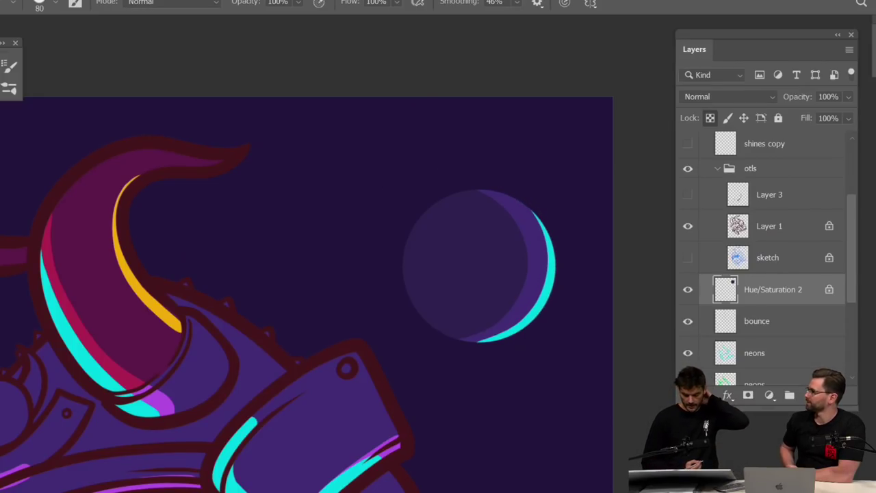
Set the foreground colour to magenta d200ff and reduce the brush size to 30
{"action": "key", "text": "n"}
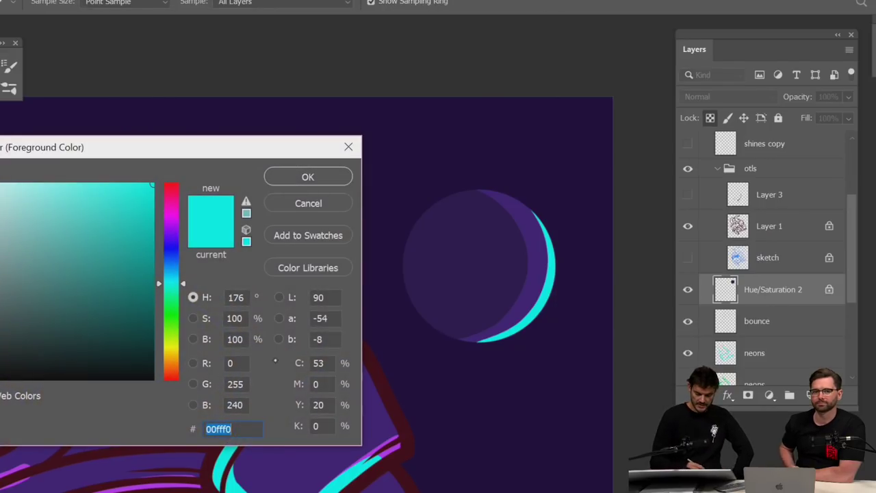
{"action": "left_click", "coordinate": [171, 222]}
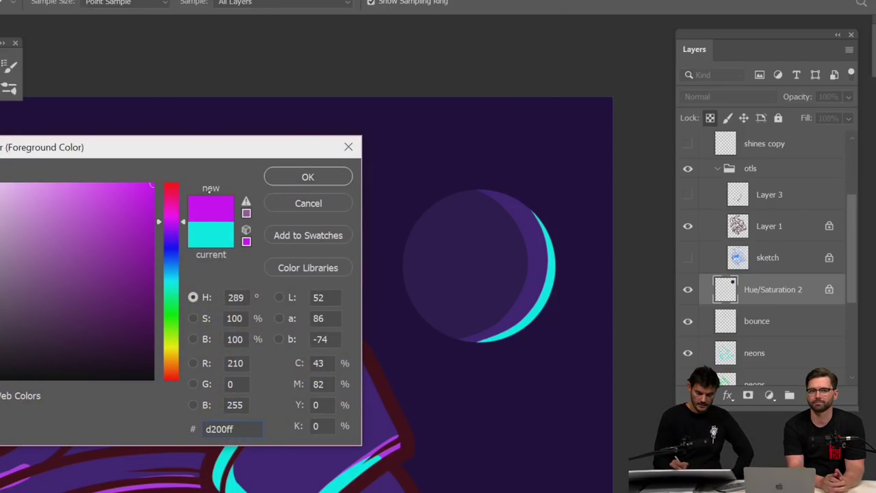
{"action": "left_click", "coordinate": [308, 176]}
{"action": "scroll", "coordinate": [547, 261], "scroll_direction": "up", "scroll_amount": 3}
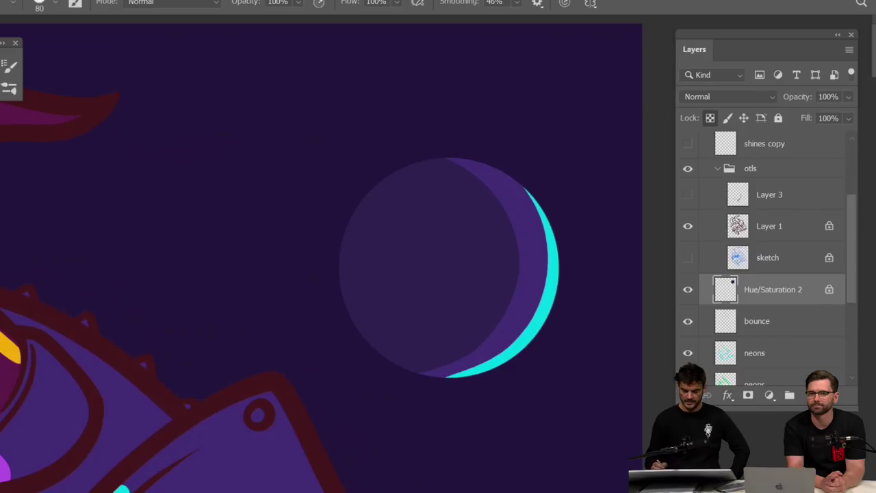
{"action": "key", "text": "v"}
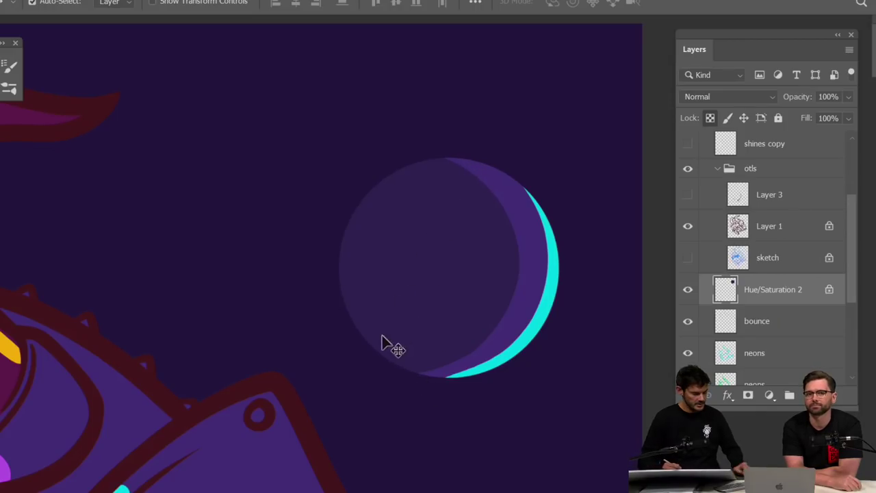
{"action": "key", "text": "b"}
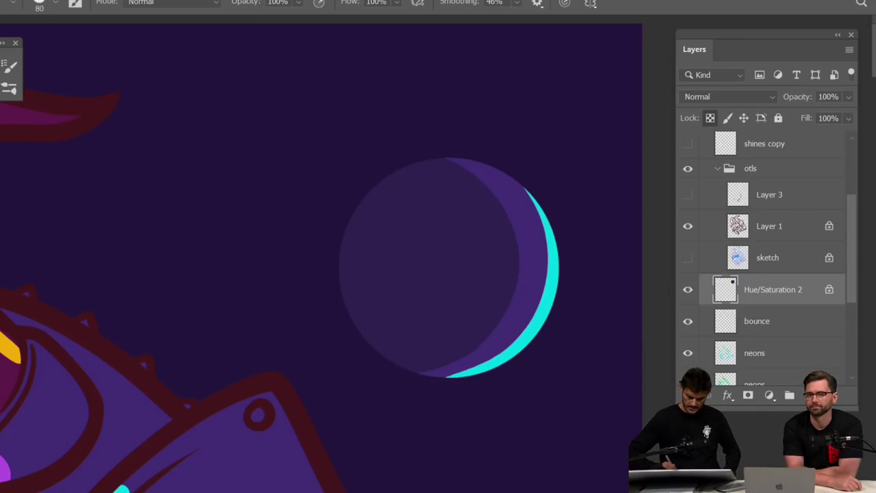
{"action": "key", "text": "bracketleft"}
{"action": "key", "text": "bracketleft"}
{"action": "key", "text": "bracketleft"}
{"action": "key", "text": "bracketleft"}
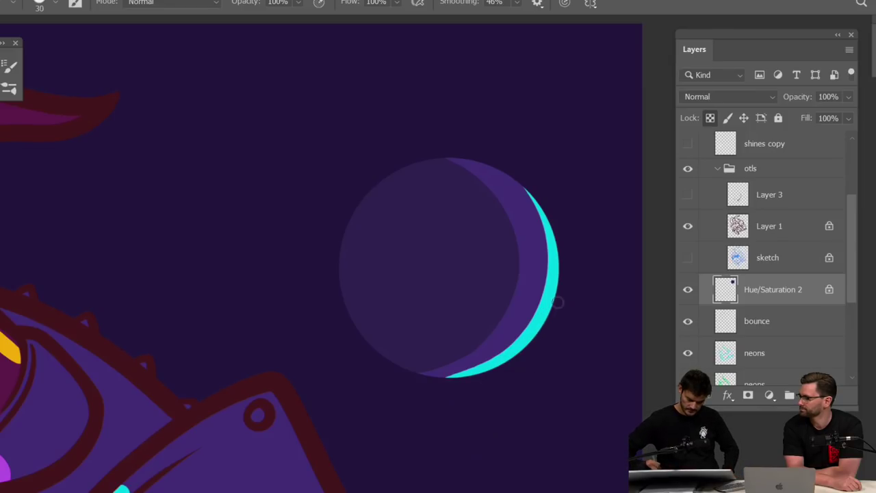
Try a magenta stroke across the circle with transparent pixels locked and unlocked, undoing each stroke
{"action": "mouse_move", "coordinate": [491, 335]}
{"action": "left_mouse_down"}
{"action": "mouse_move", "coordinate": [357, 316]}
{"action": "mouse_move", "coordinate": [312, 260]}
{"action": "left_mouse_up"}
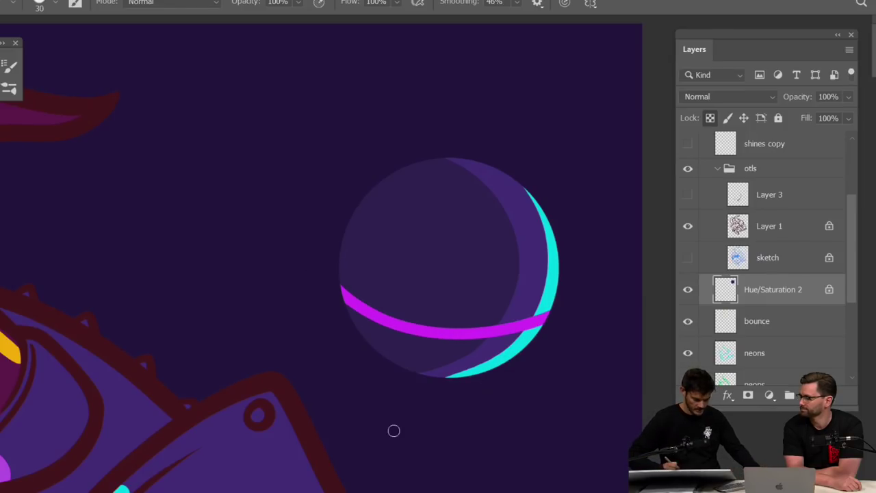
{"action": "key", "text": "ctrl+z"}
{"action": "mouse_move", "coordinate": [575, 319]}
{"action": "left_mouse_down"}
{"action": "mouse_move", "coordinate": [421, 348]}
{"action": "mouse_move", "coordinate": [310, 267]}
{"action": "mouse_move", "coordinate": [300, 298]}
{"action": "left_mouse_up"}
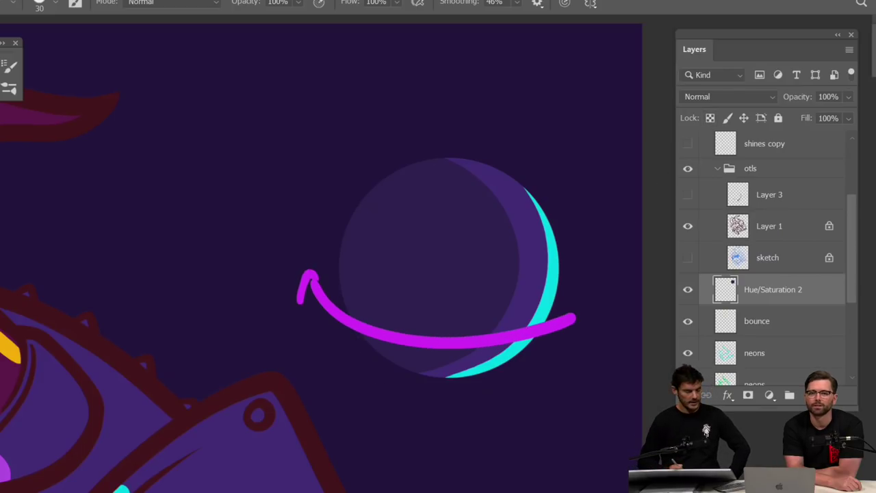
{"action": "key", "text": "ctrl+z"}
{"action": "key", "text": "ctrl+z"}
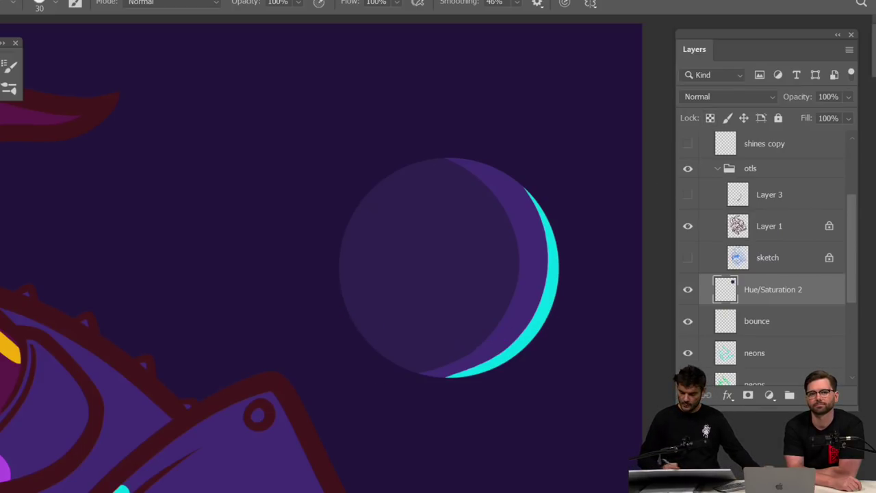
Lock the circle layer's transparent pixels and paint a thin magenta rim-light crescent along the circle's left edge
{"action": "key", "text": "slash"}
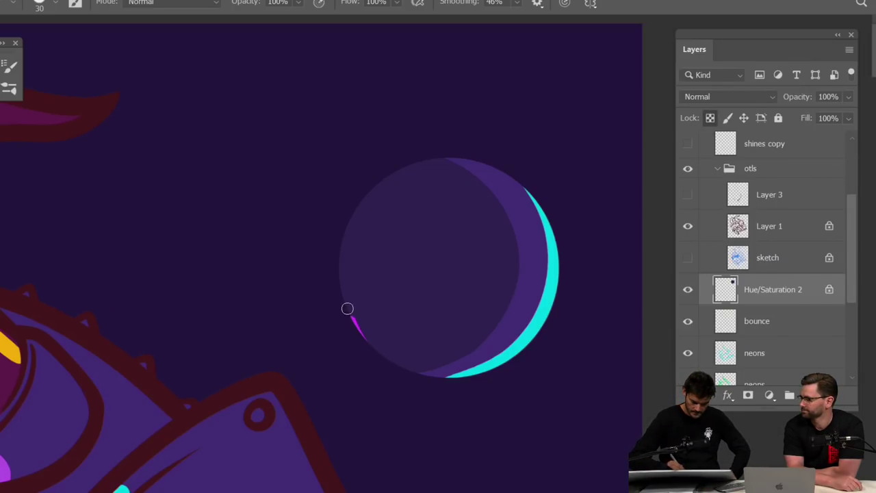
{"action": "mouse_move", "coordinate": [347, 308]}
{"action": "left_mouse_down"}
{"action": "mouse_move", "coordinate": [343, 242]}
{"action": "mouse_move", "coordinate": [377, 179]}
{"action": "left_mouse_up"}
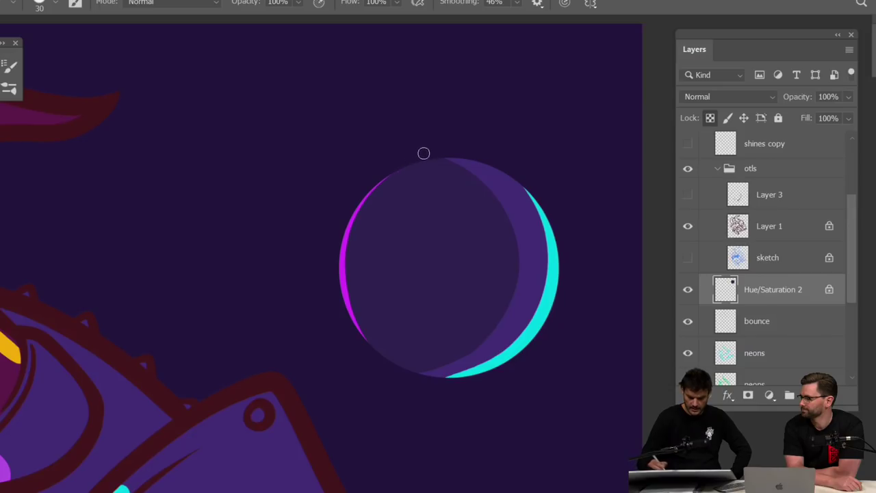
{"action": "key", "text": "ctrl+minus"}
{"action": "key", "text": "ctrl+minus"}
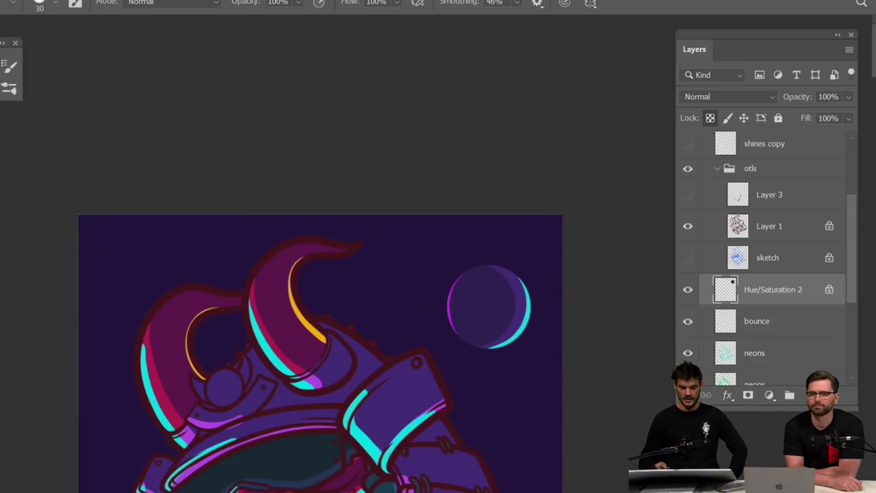
{"action": "scroll", "coordinate": [529, 347], "scroll_direction": "up", "scroll_amount": 3}
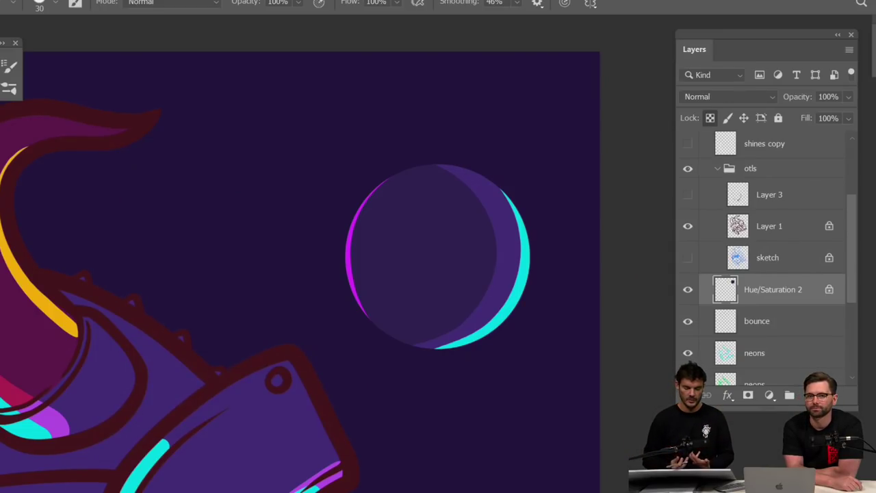
{"action": "key", "text": "ctrl+minus"}
{"action": "key", "text": "ctrl+minus"}
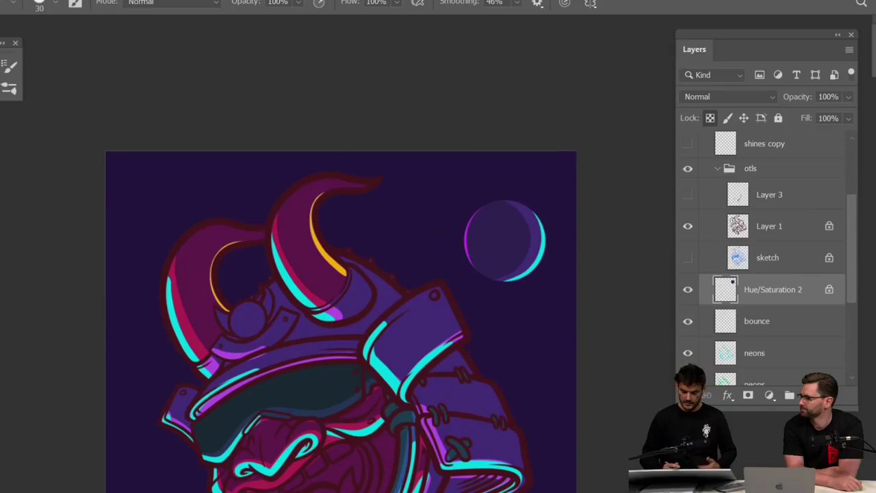
On the bounce layer, paint yellow bounce light along the front horn's cuff and the spiked helmet edge behind it, enlarging the brush to 50
{"action": "left_click_drag", "start_coordinate": [341, 308], "coordinate": [344, 243]}
{"action": "scroll", "coordinate": [821, 288], "scroll_direction": "down", "scroll_amount": 2}
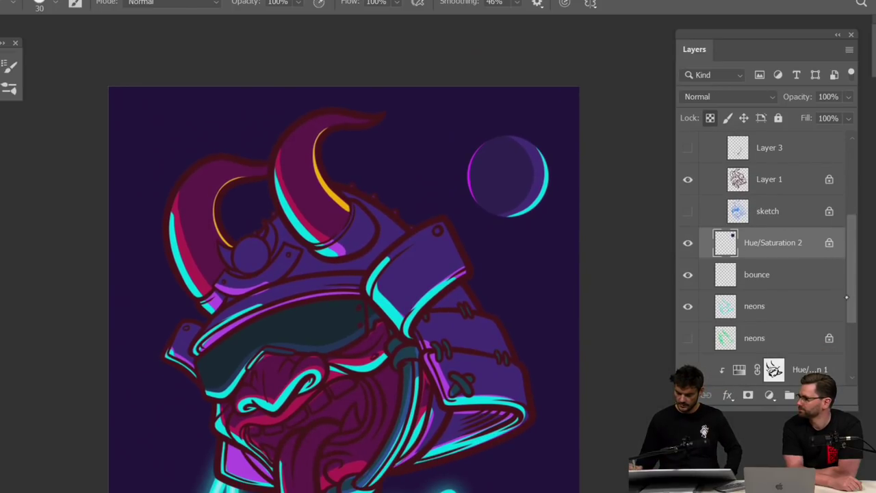
{"action": "left_click", "coordinate": [760, 274]}
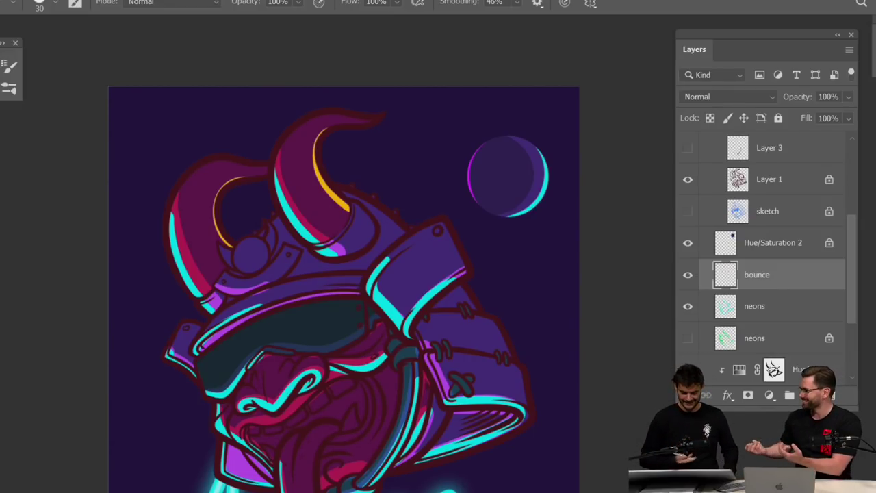
{"action": "mouse_move", "coordinate": [446, 306]}
{"action": "left_mouse_down"}
{"action": "mouse_move", "coordinate": [493, 306]}
{"action": "mouse_move", "coordinate": [491, 362]}
{"action": "left_mouse_up"}
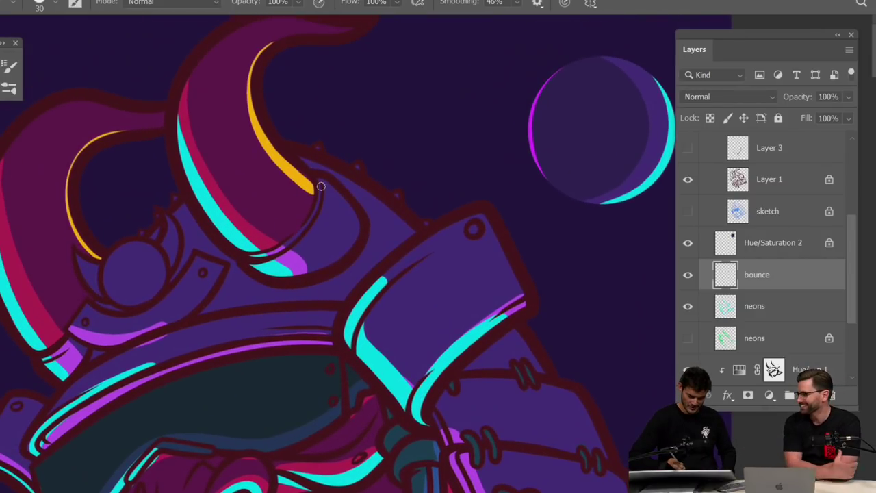
{"action": "left_click_drag", "start_coordinate": [319, 183], "coordinate": [361, 225]}
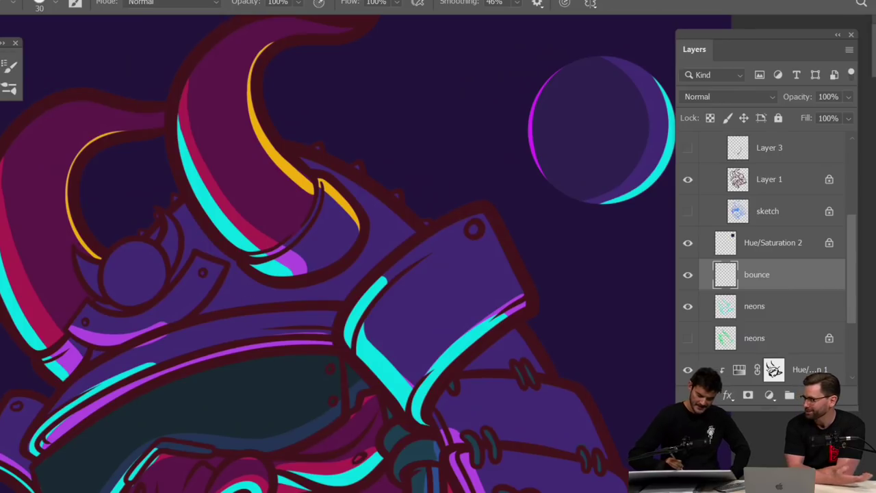
{"action": "key", "text": "bracketright"}
{"action": "key", "text": "bracketright"}
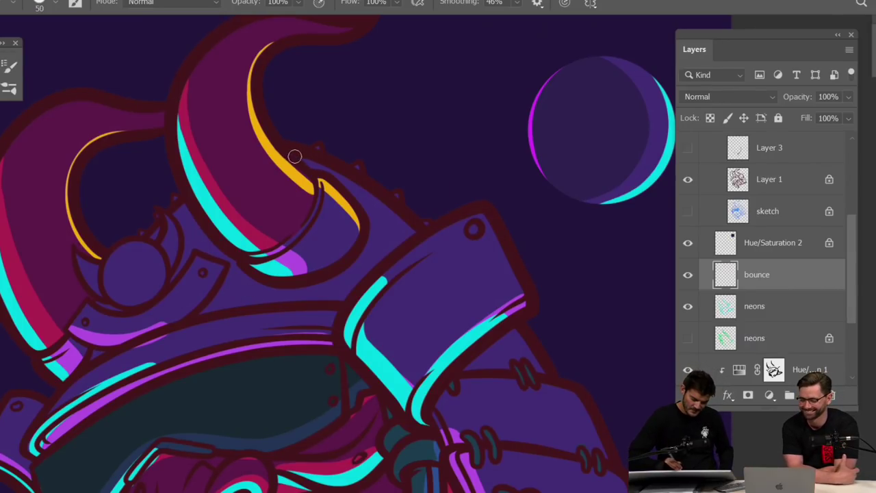
{"action": "mouse_move", "coordinate": [297, 158]}
{"action": "left_mouse_down"}
{"action": "mouse_move", "coordinate": [349, 181]}
{"action": "mouse_move", "coordinate": [403, 224]}
{"action": "left_mouse_up"}
{"action": "key", "text": "ctrl+minus"}
{"action": "key", "text": "ctrl+minus"}
{"action": "key", "text": "ctrl+minus"}
{"action": "key", "text": "ctrl+minus"}
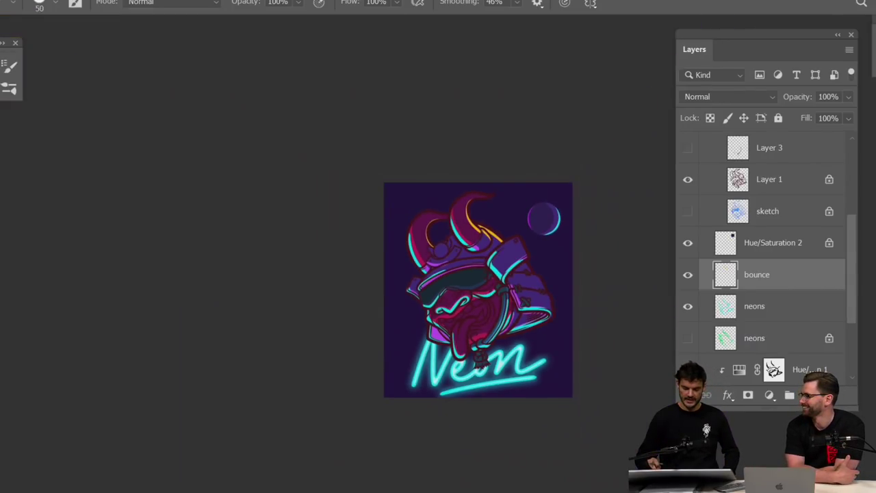
Add yellow bounce light along the neck guard's right edge and on the brow band beside the side flap
{"action": "key", "text": "ctrl+plus"}
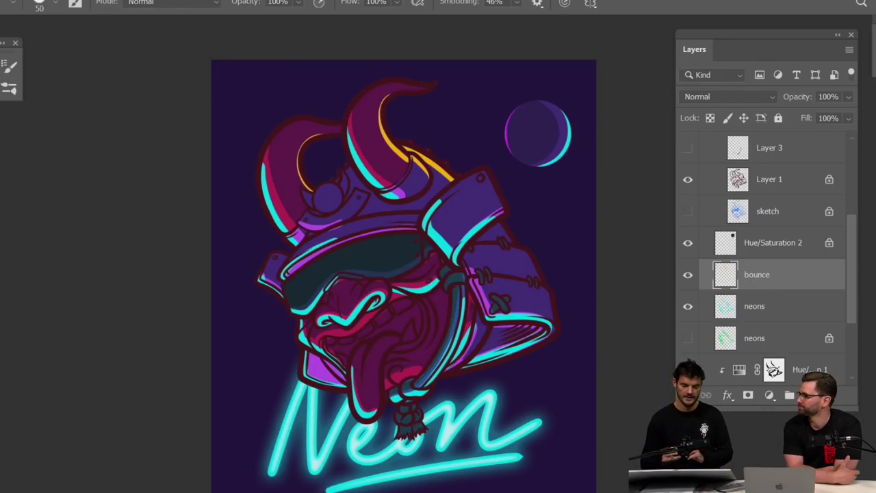
{"action": "mouse_move", "coordinate": [498, 224]}
{"action": "left_mouse_down"}
{"action": "mouse_move", "coordinate": [532, 256]}
{"action": "mouse_move", "coordinate": [513, 247]}
{"action": "mouse_move", "coordinate": [557, 326]}
{"action": "left_mouse_up"}
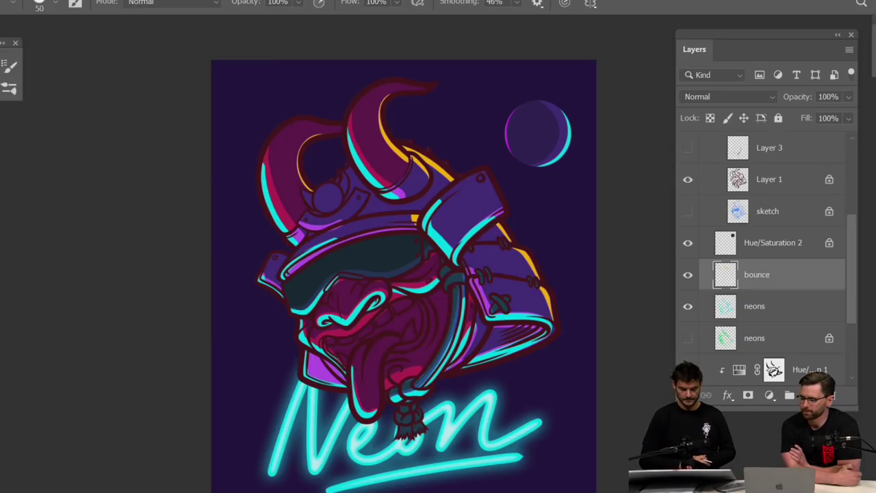
{"action": "scroll", "coordinate": [523, 299], "scroll_direction": "down", "scroll_amount": 5}
{"action": "scroll", "coordinate": [514, 308], "scroll_direction": "up", "scroll_amount": 2}
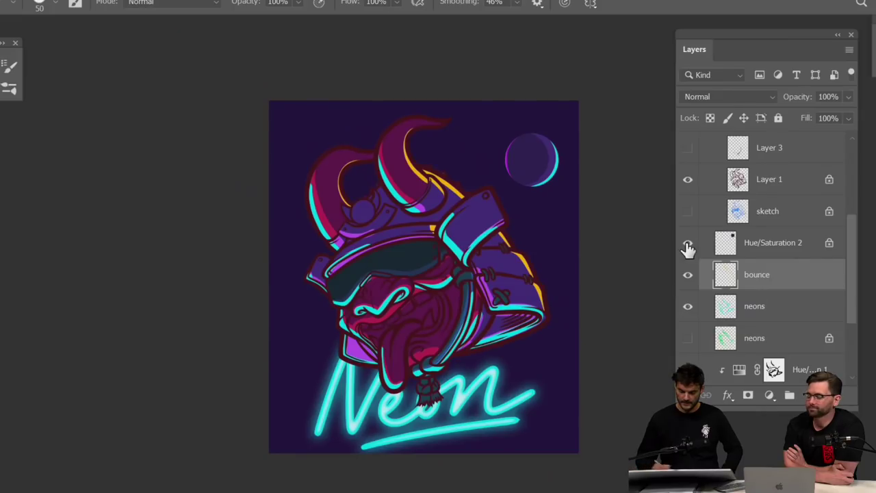
Hide the demonstration circle's layer and collapse Group 1
{"action": "left_click", "coordinate": [688, 243]}
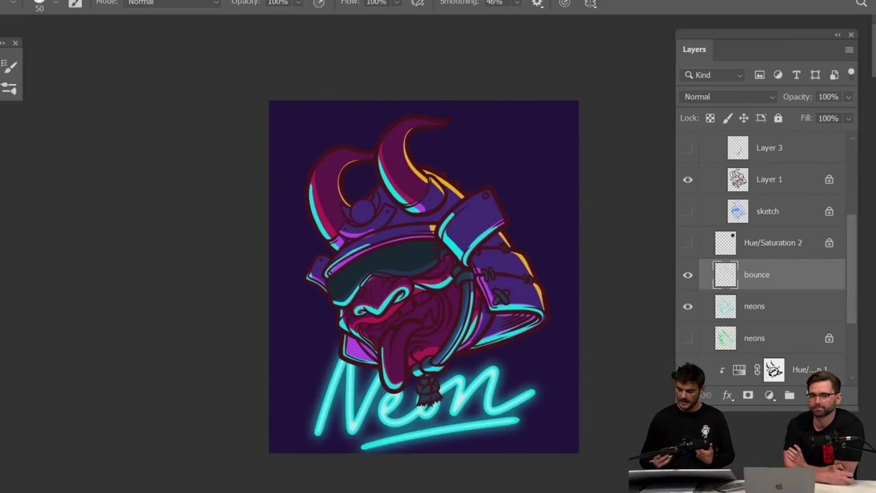
{"action": "scroll", "coordinate": [767, 253], "scroll_direction": "up", "scroll_amount": 5}
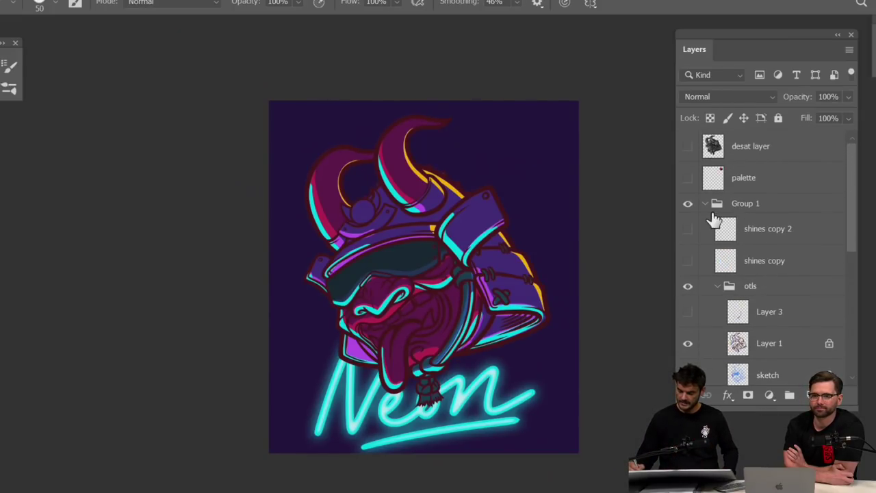
{"action": "left_click", "coordinate": [705, 203]}
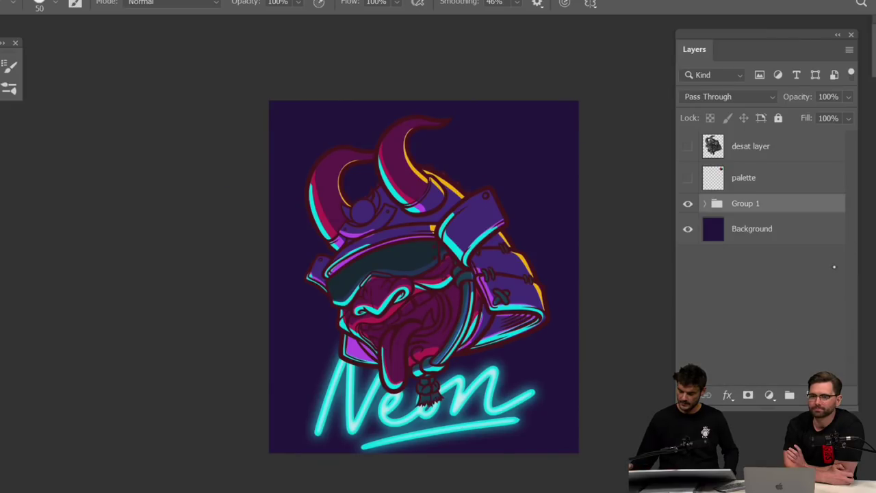
Add a Hue/Saturation adjustment above the desat layer and set its hue to -76
{"action": "left_click", "coordinate": [791, 148]}
{"action": "left_click", "coordinate": [767, 399]}
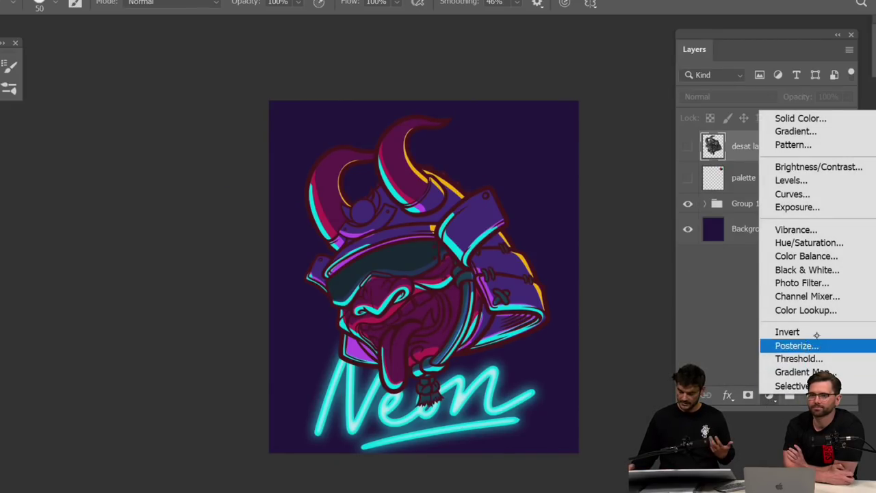
{"action": "left_click", "coordinate": [820, 244]}
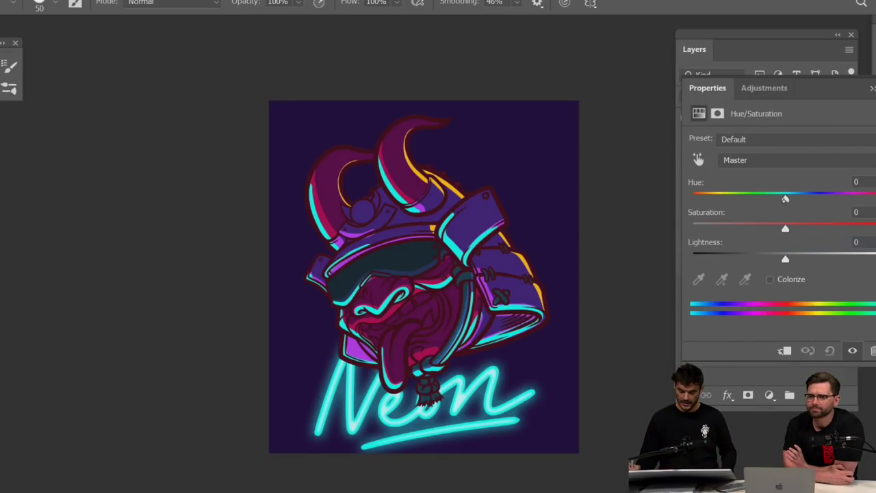
{"action": "left_click_drag", "start_coordinate": [785, 199], "coordinate": [732, 200]}
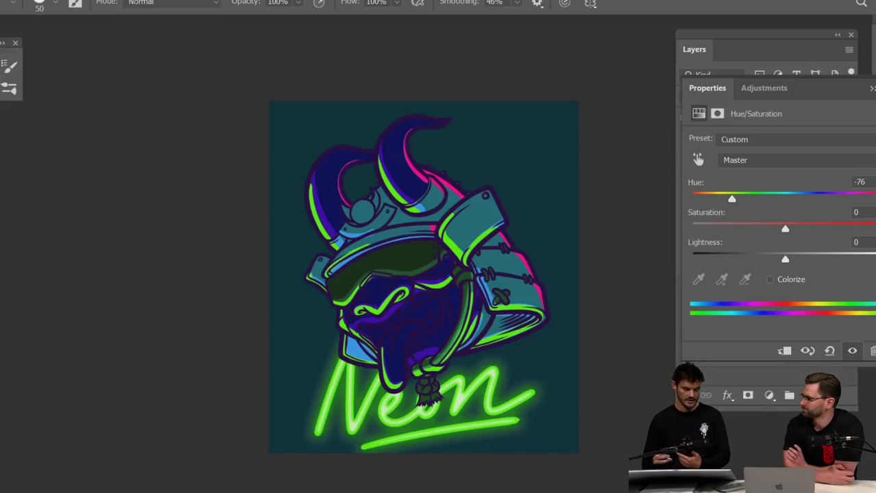
Try global hue shifts of +106, -90, +78 and -100 on the Hue/Saturation adjustment
{"action": "left_click_drag", "start_coordinate": [731, 198], "coordinate": [850, 198]}
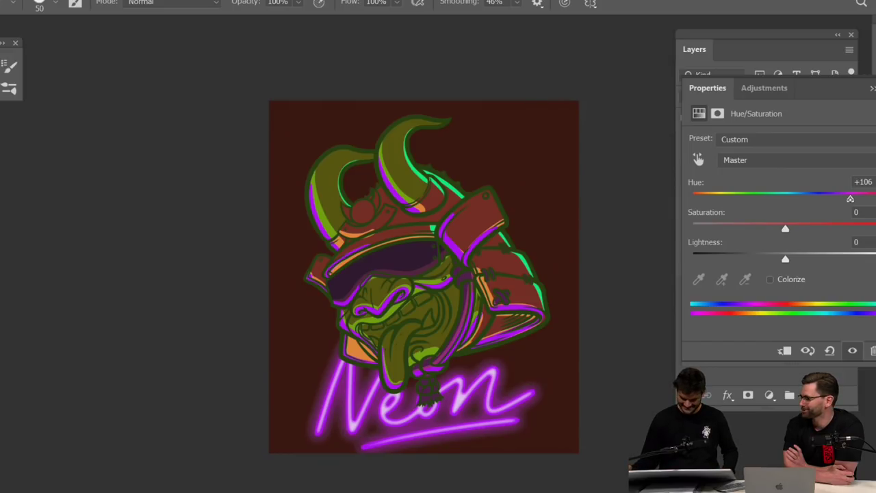
{"action": "left_click_drag", "start_coordinate": [850, 199], "coordinate": [726, 199]}
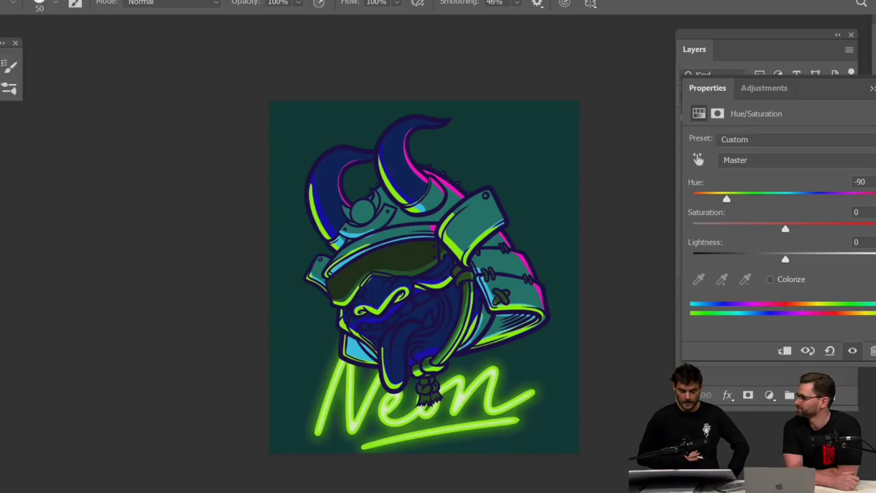
{"action": "left_click_drag", "start_coordinate": [726, 198], "coordinate": [839, 198]}
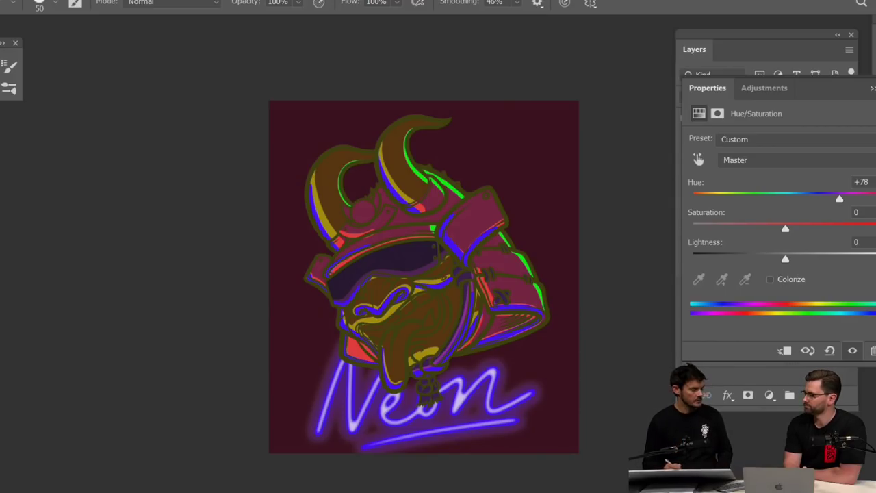
{"action": "scroll", "coordinate": [455, 308], "scroll_direction": "up", "scroll_amount": 5}
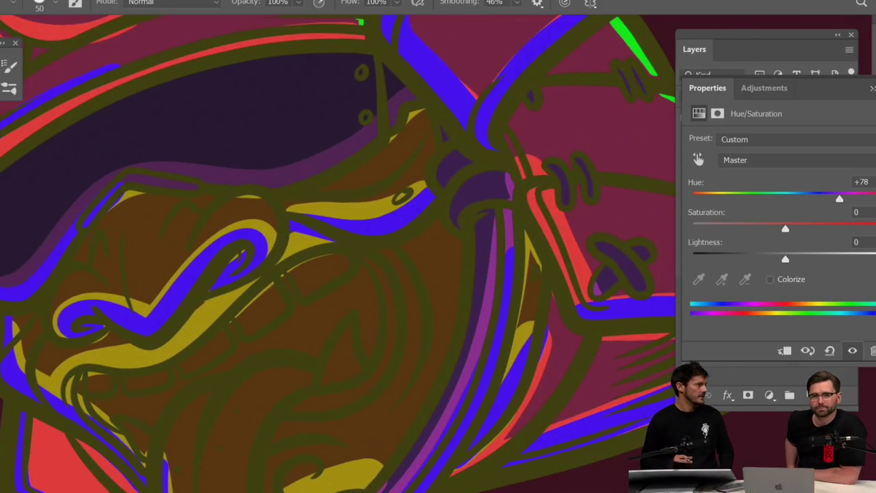
{"action": "key", "text": "ctrl+minus"}
{"action": "key", "text": "ctrl+minus"}
{"action": "key", "text": "ctrl+minus"}
{"action": "key", "text": "ctrl+minus"}
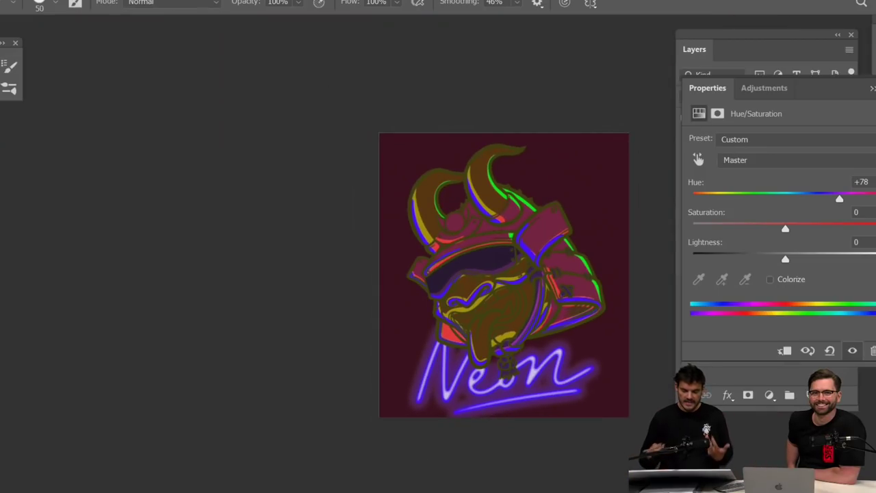
{"action": "left_click_drag", "start_coordinate": [839, 199], "coordinate": [722, 199]}
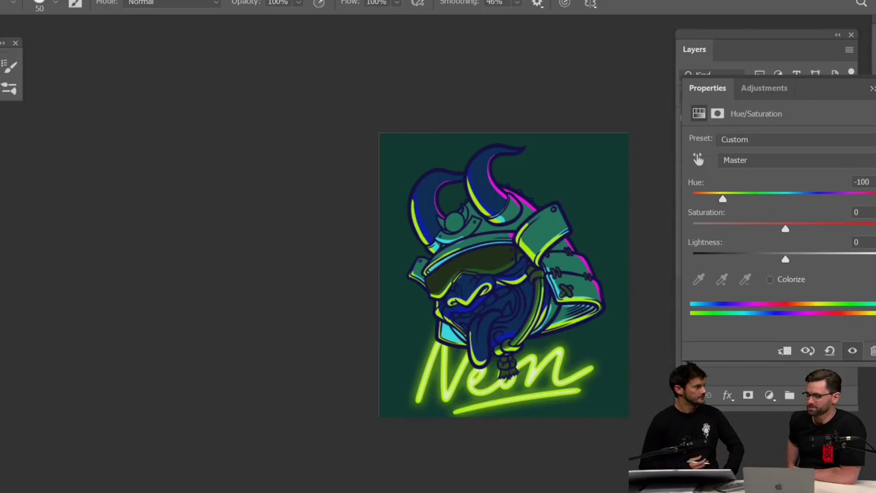
{"action": "left_click_drag", "start_coordinate": [722, 198], "coordinate": [769, 198]}
Delete the Hue/Saturation 3 adjustment layer above the desat layer
{"action": "left_click", "coordinate": [872, 89]}
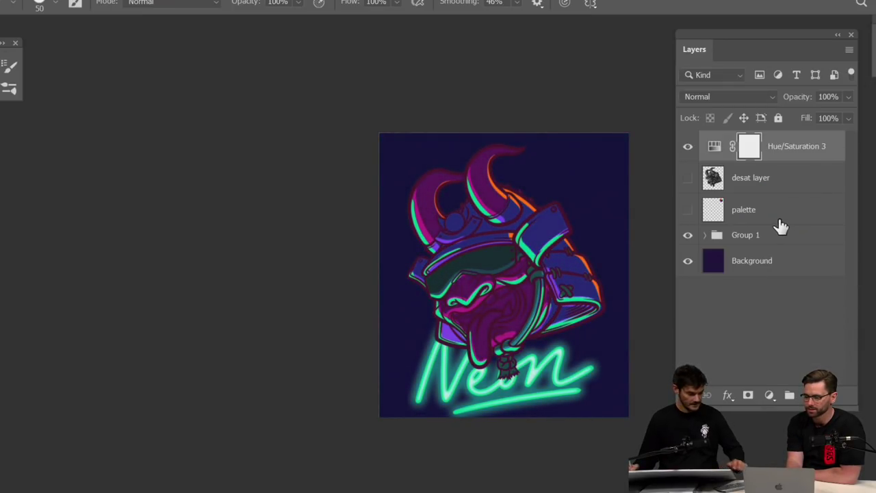
{"action": "key", "text": "Delete"}
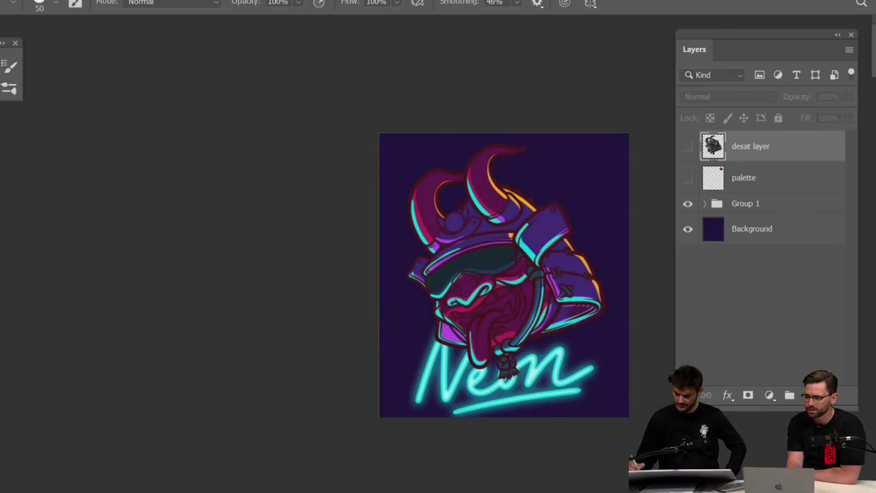
Select the bounce layer in Group 1 and shift its hue from yellow to orange with Hue/Saturation, trying +33 first
{"action": "left_click", "coordinate": [705, 204]}
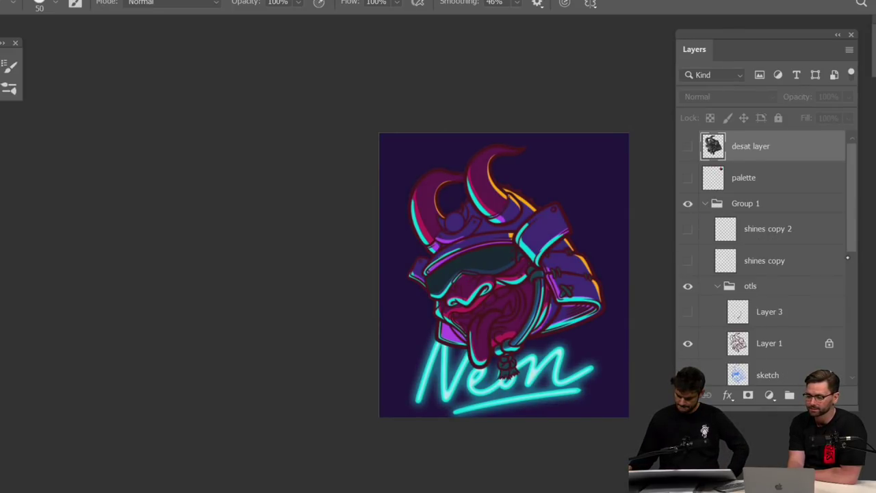
{"action": "scroll", "coordinate": [810, 312], "scroll_direction": "down", "scroll_amount": 6}
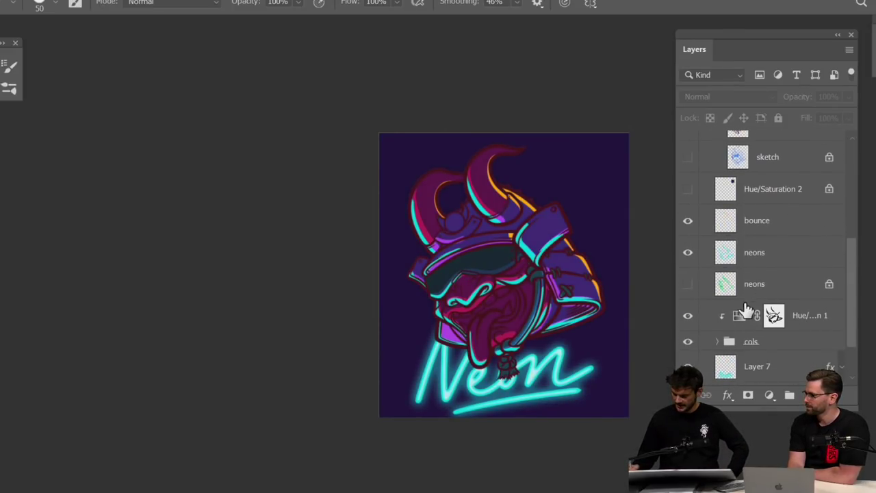
{"action": "left_click", "coordinate": [783, 222]}
{"action": "key", "text": "ctrl+u"}
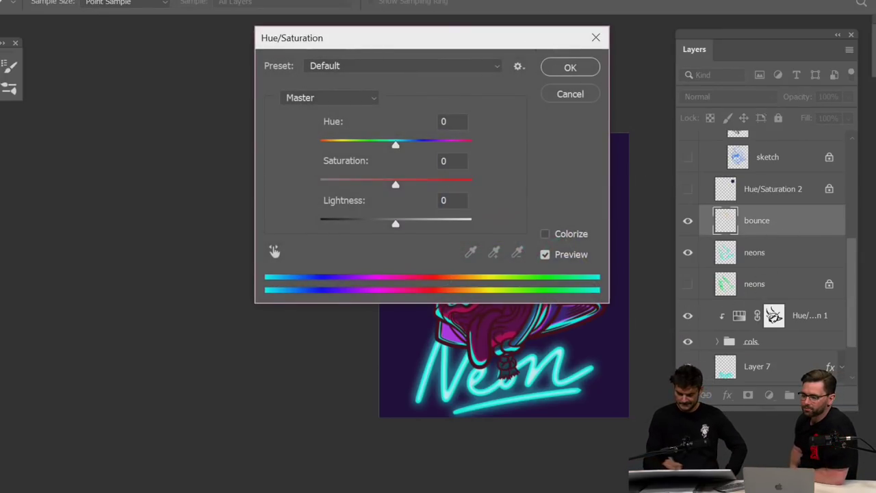
{"action": "left_click_drag", "start_coordinate": [383, 38], "coordinate": [147, 93]}
{"action": "left_click_drag", "start_coordinate": [158, 200], "coordinate": [182, 201]}
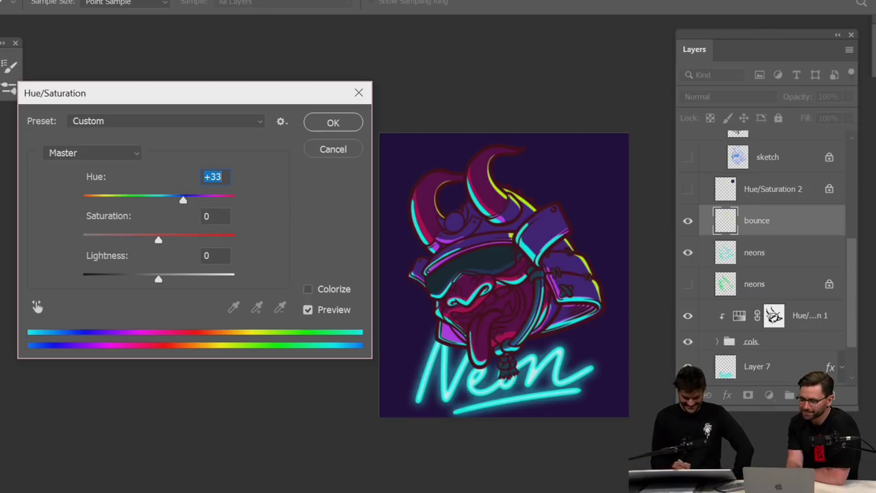
{"action": "left_click_drag", "start_coordinate": [183, 200], "coordinate": [149, 200]}
{"action": "key", "text": "Return"}
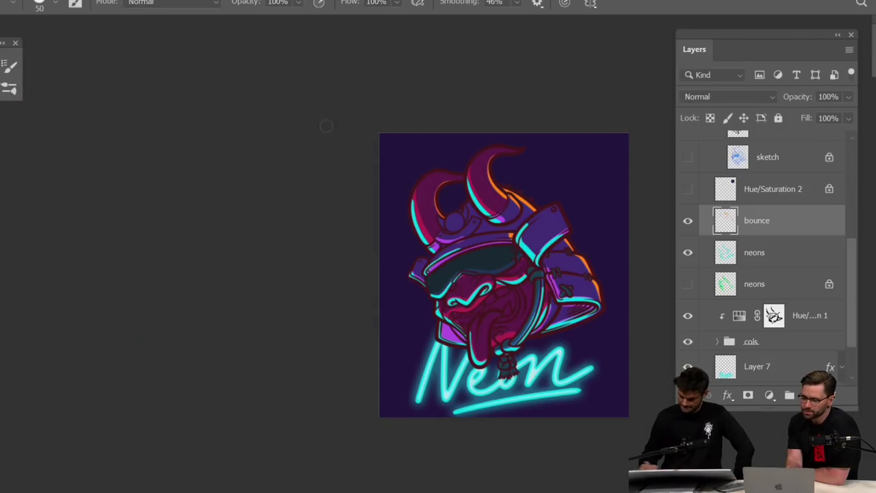
Select the base colour layer in the cols group and shift its hue by -10 with Hue/Saturation
{"action": "scroll", "coordinate": [772, 253], "scroll_direction": "down", "scroll_amount": 2}
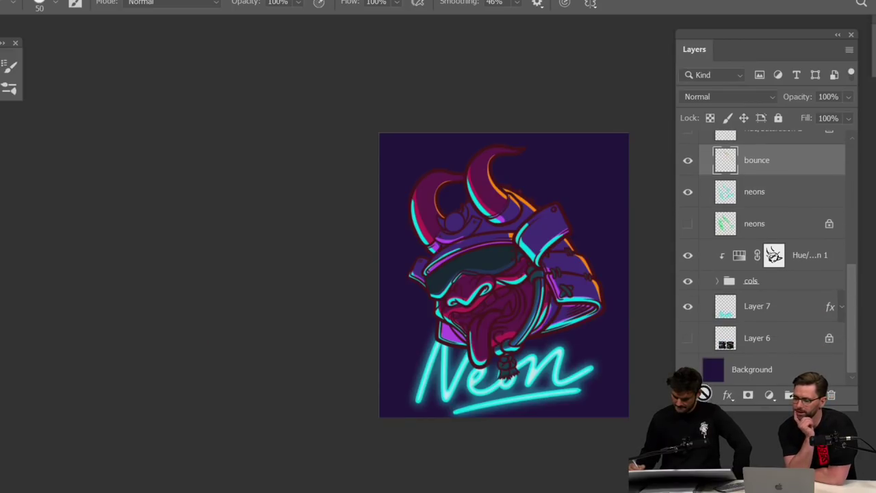
{"action": "left_click", "coordinate": [716, 281]}
{"action": "scroll", "coordinate": [767, 274], "scroll_direction": "down", "scroll_amount": 3}
{"action": "left_click", "coordinate": [773, 275]}
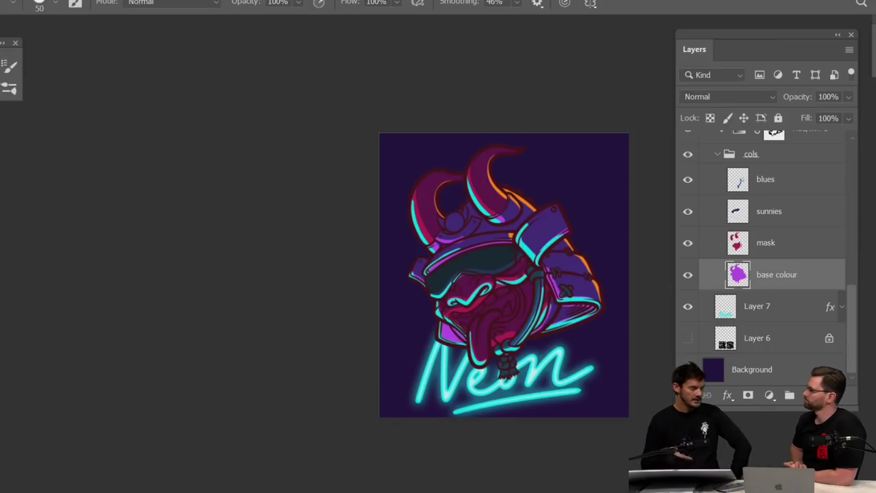
{"action": "key", "text": "ctrl+plus"}
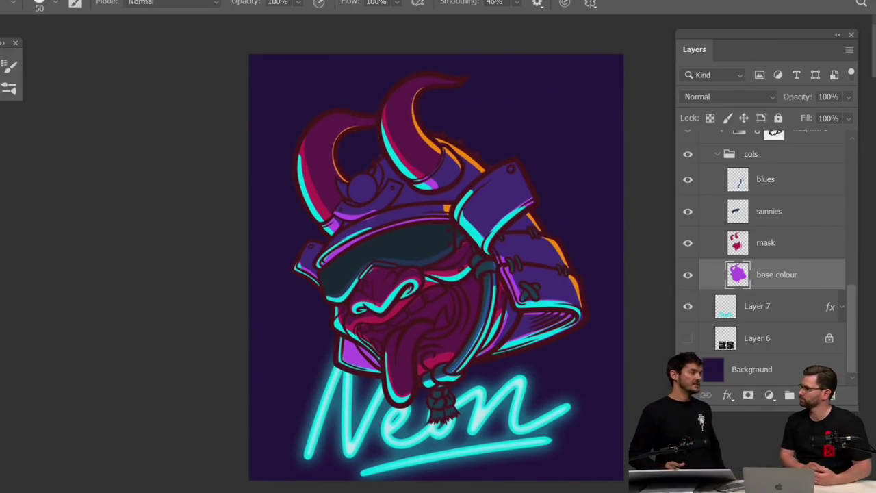
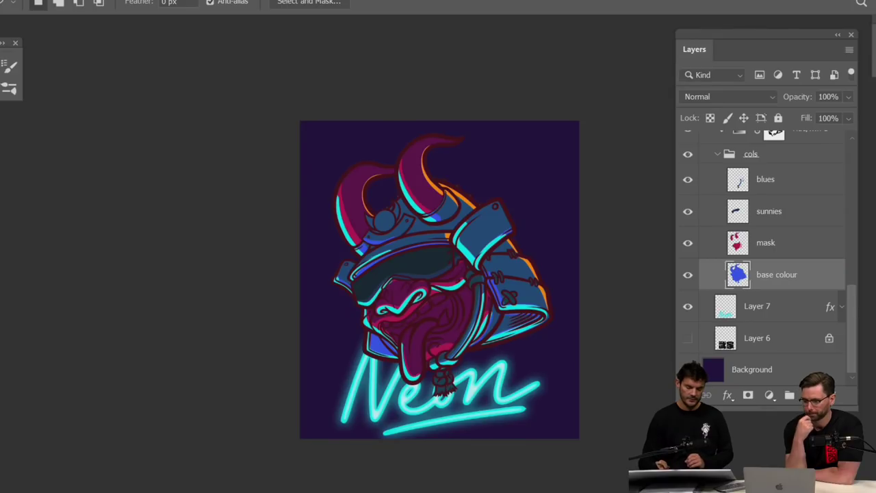
{"action": "scroll", "coordinate": [492, 261], "scroll_direction": "up", "scroll_amount": 3}
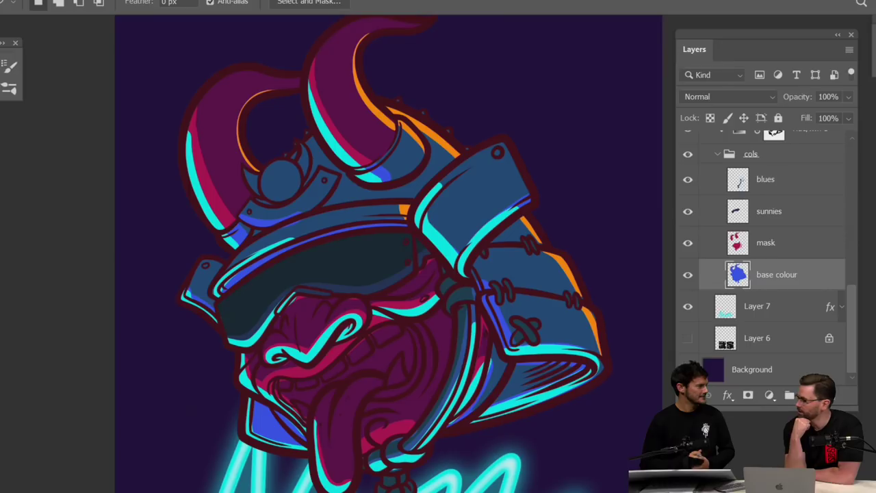
{"action": "scroll", "coordinate": [551, 331], "scroll_direction": "down", "scroll_amount": 5}
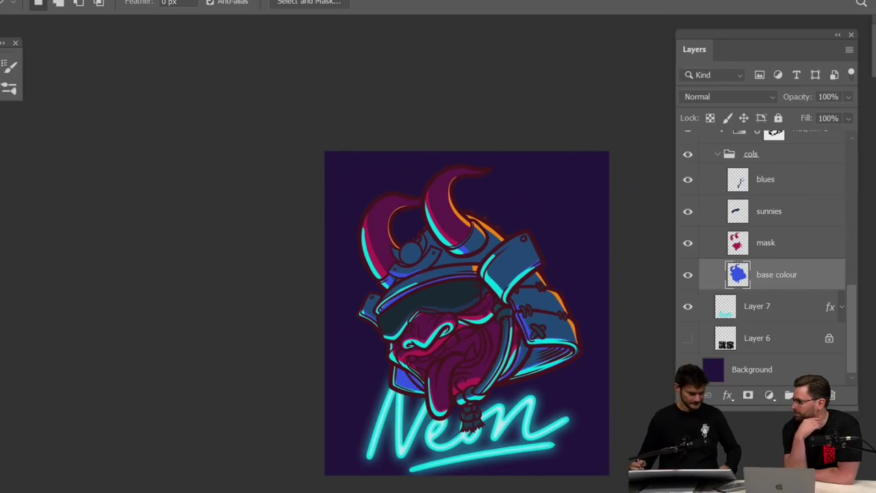
{"action": "key", "text": "ctrl+u"}
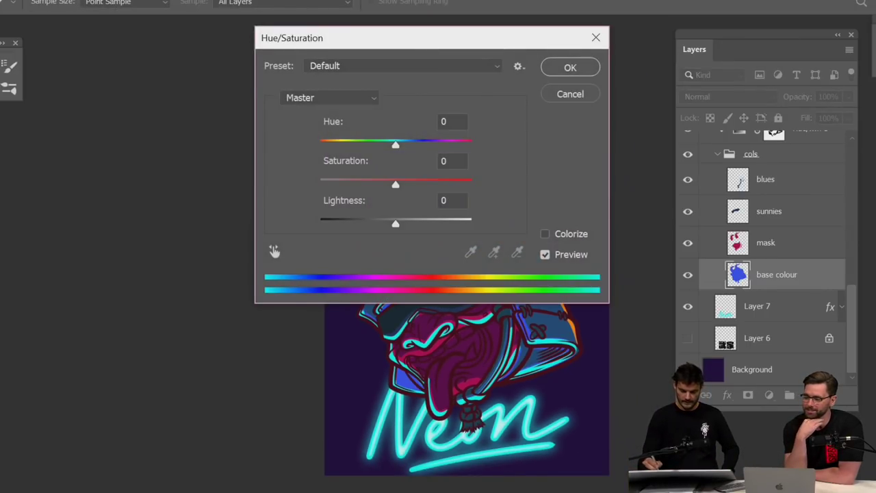
{"action": "left_click_drag", "start_coordinate": [329, 36], "coordinate": [666, 33]}
{"action": "mouse_move", "coordinate": [738, 138]}
{"action": "left_mouse_down"}
{"action": "mouse_move", "coordinate": [716, 137]}
{"action": "mouse_move", "coordinate": [743, 138]}
{"action": "mouse_move", "coordinate": [736, 138]}
{"action": "left_mouse_up"}
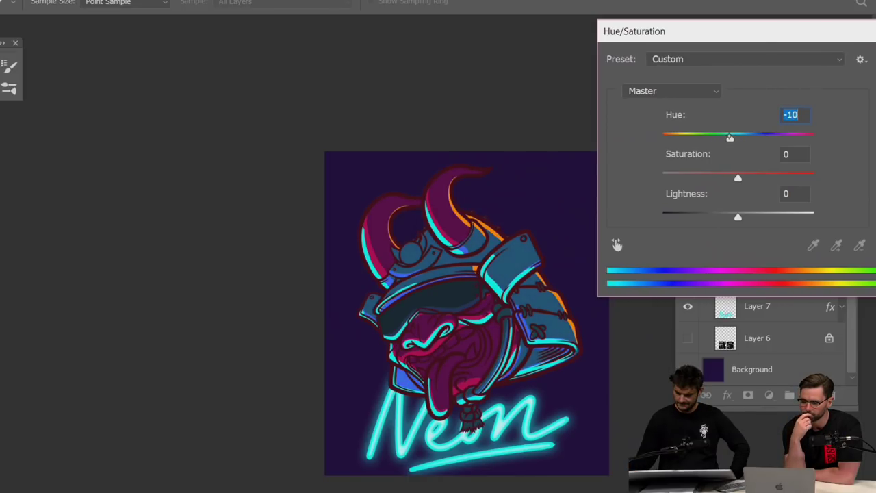
{"action": "key", "text": "Return"}
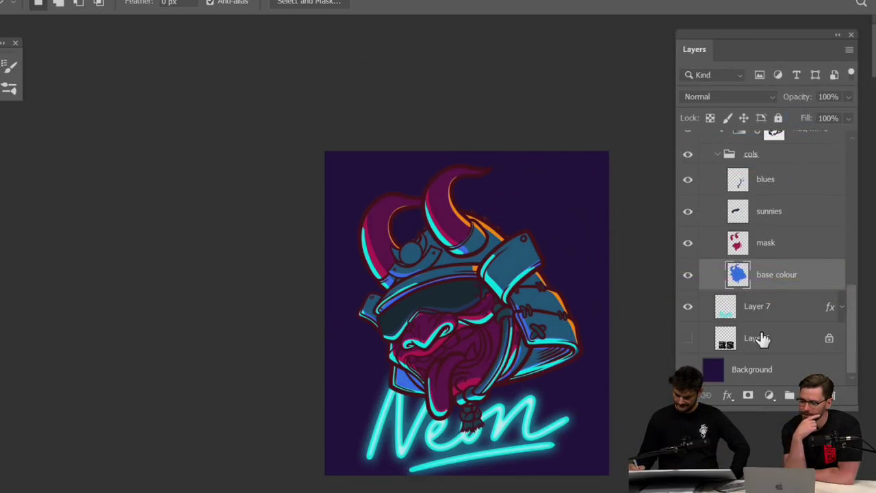
Try recolouring the mask layer green with a Hue/Saturation hue shift of +112
{"action": "left_click", "coordinate": [772, 251]}
{"action": "key", "text": "ctrl+u"}
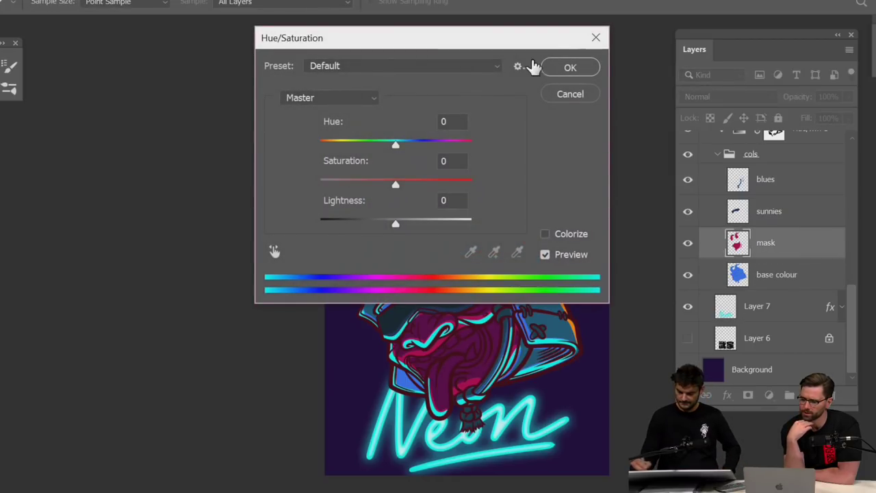
{"action": "left_click_drag", "start_coordinate": [534, 39], "coordinate": [854, 7]}
{"action": "left_click_drag", "start_coordinate": [719, 113], "coordinate": [773, 113]}
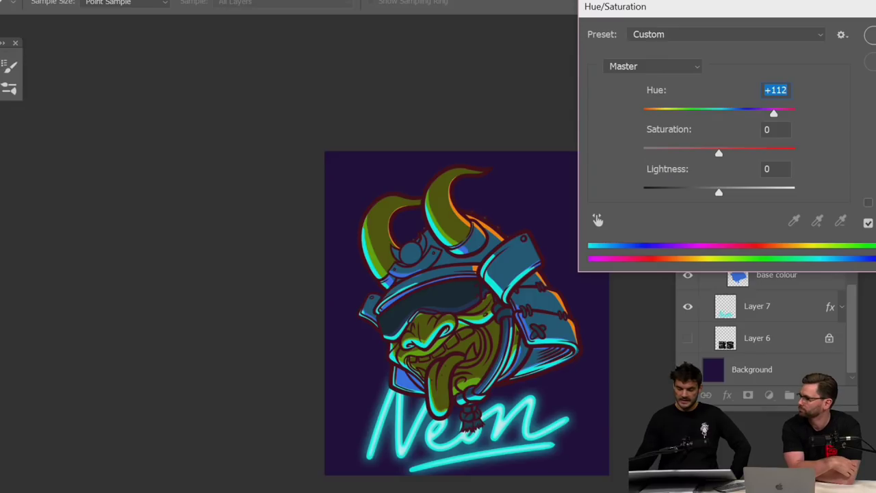
{"action": "key", "text": "Return"}
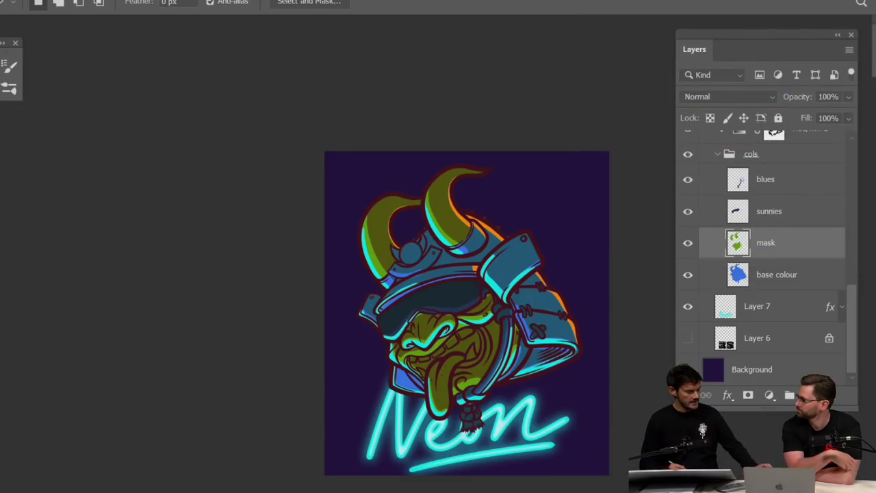
{"action": "key", "text": "ctrl+z"}
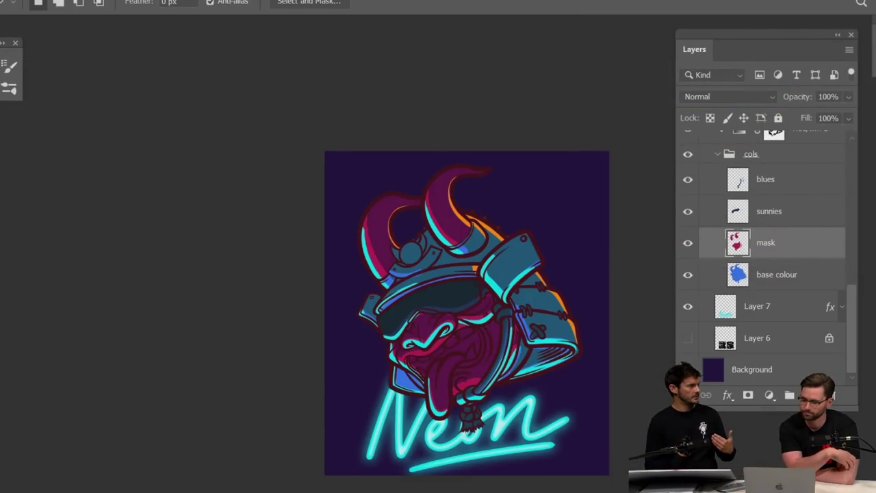
Adjust the mask layer with Hue/Saturation, setting hue +14, saturation +100 and lightness +35
{"action": "key", "text": "ctrl+u"}
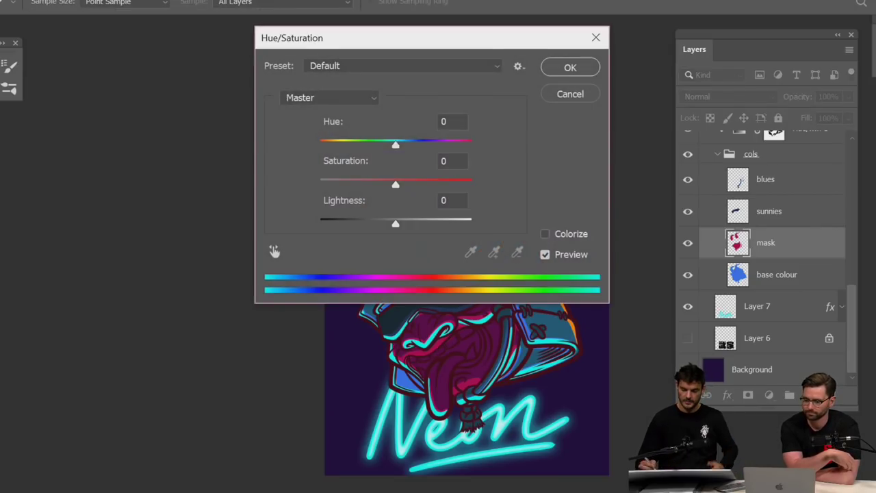
{"action": "left_click_drag", "start_coordinate": [383, 37], "coordinate": [710, 4]}
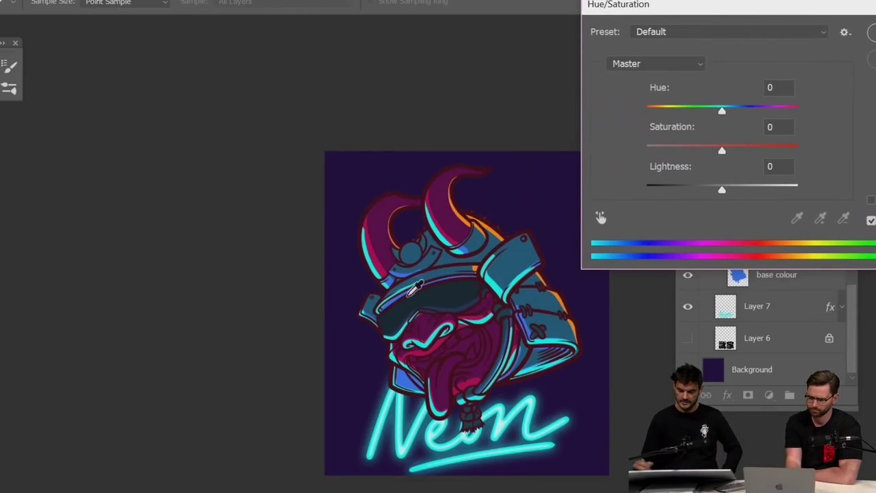
{"action": "left_click_drag", "start_coordinate": [705, 111], "coordinate": [731, 111]}
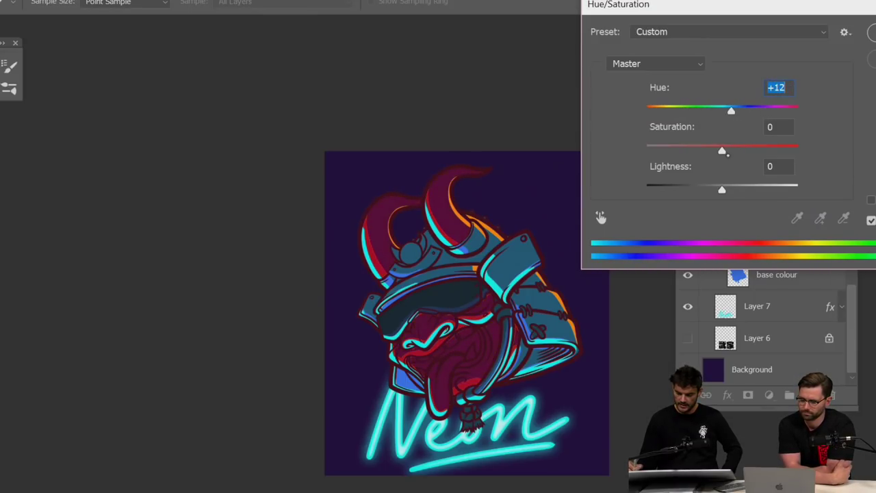
{"action": "left_click_drag", "start_coordinate": [721, 150], "coordinate": [797, 150]}
{"action": "left_click_drag", "start_coordinate": [721, 190], "coordinate": [748, 190]}
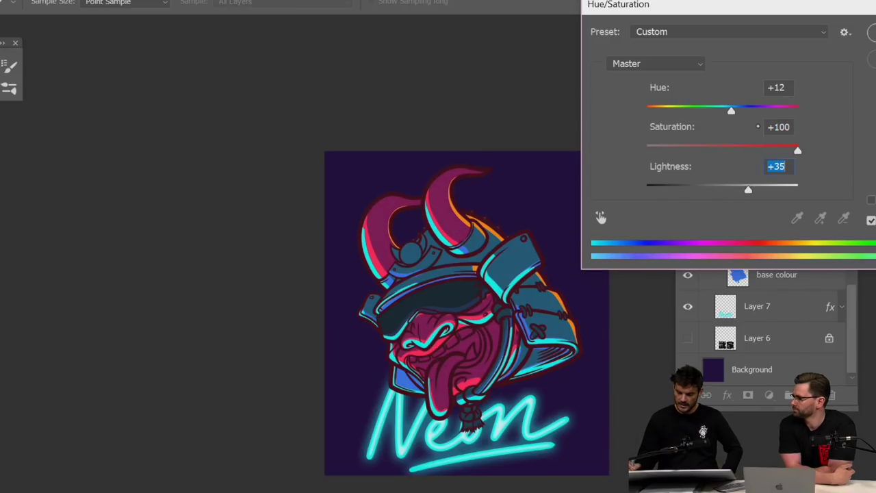
{"action": "mouse_move", "coordinate": [731, 110]}
{"action": "left_mouse_down"}
{"action": "mouse_move", "coordinate": [718, 111]}
{"action": "mouse_move", "coordinate": [732, 111]}
{"action": "left_mouse_up"}
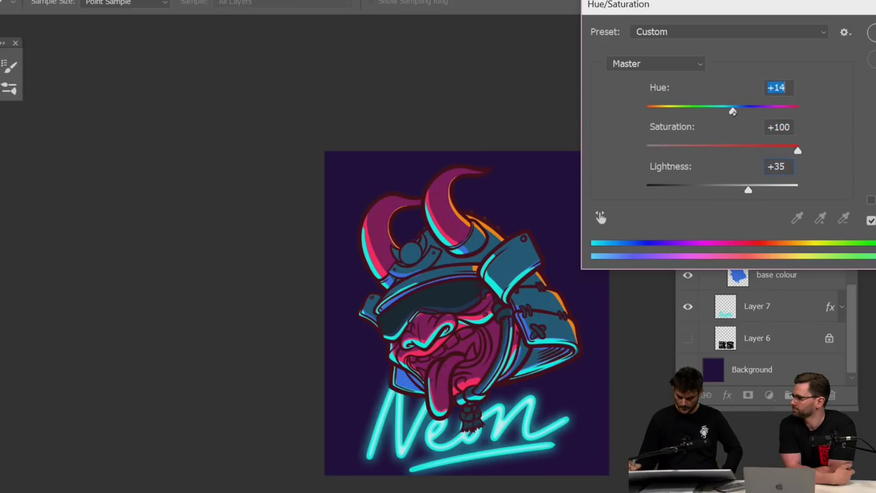
{"action": "key", "text": "Return"}
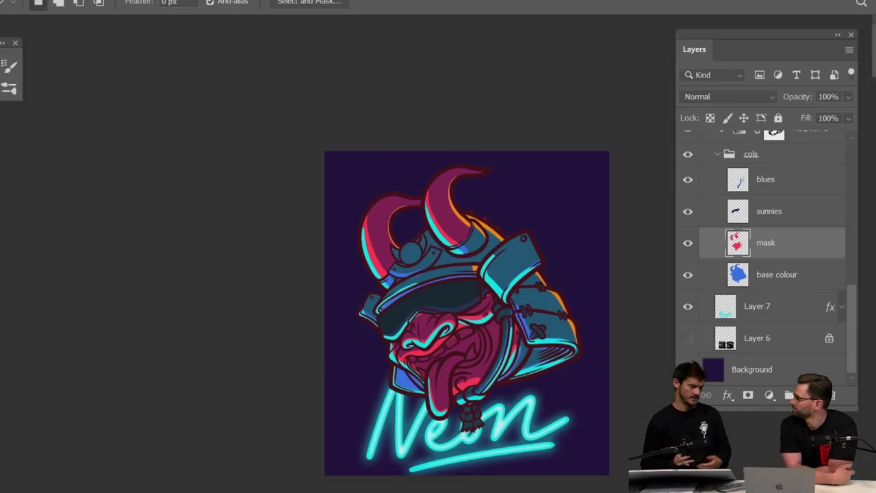
{"action": "scroll", "coordinate": [543, 458], "scroll_direction": "up", "scroll_amount": 3}
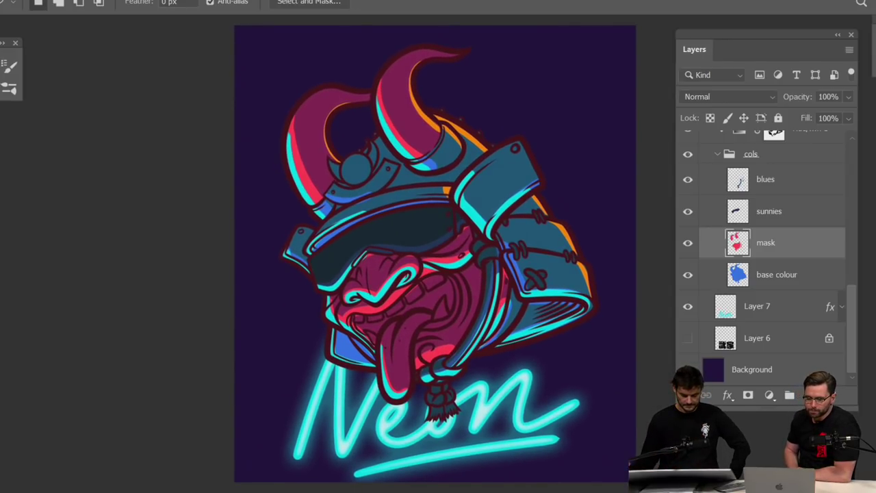
{"action": "scroll", "coordinate": [561, 331], "scroll_direction": "down", "scroll_amount": 2}
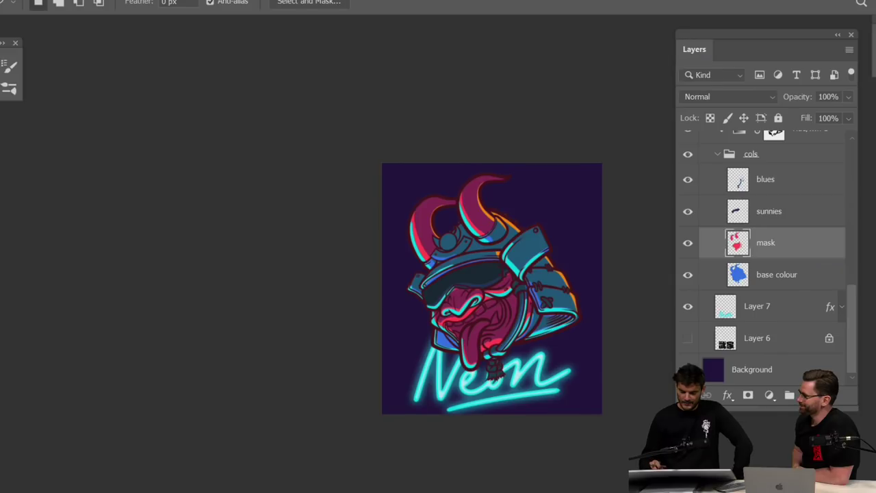
{"action": "scroll", "coordinate": [566, 251], "scroll_direction": "up", "scroll_amount": 4}
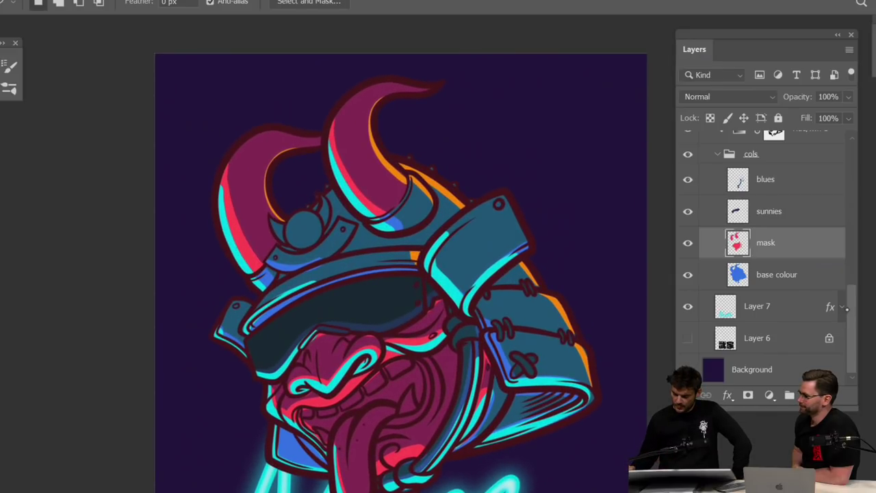
Collapse the cols group and add a new layer above the desat layer, at the top of the layer stack
{"action": "scroll", "coordinate": [818, 270], "scroll_direction": "up", "scroll_amount": 4}
{"action": "left_click", "coordinate": [717, 294]}
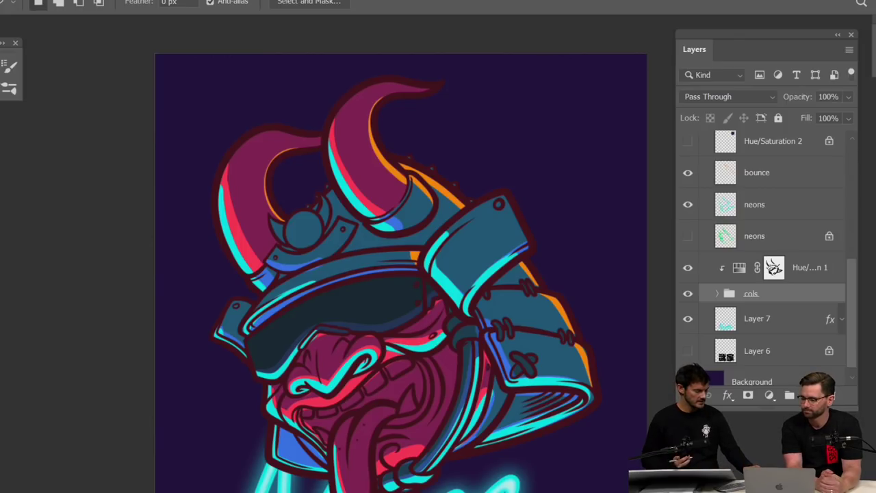
{"action": "left_click_drag", "start_coordinate": [850, 297], "coordinate": [850, 181]}
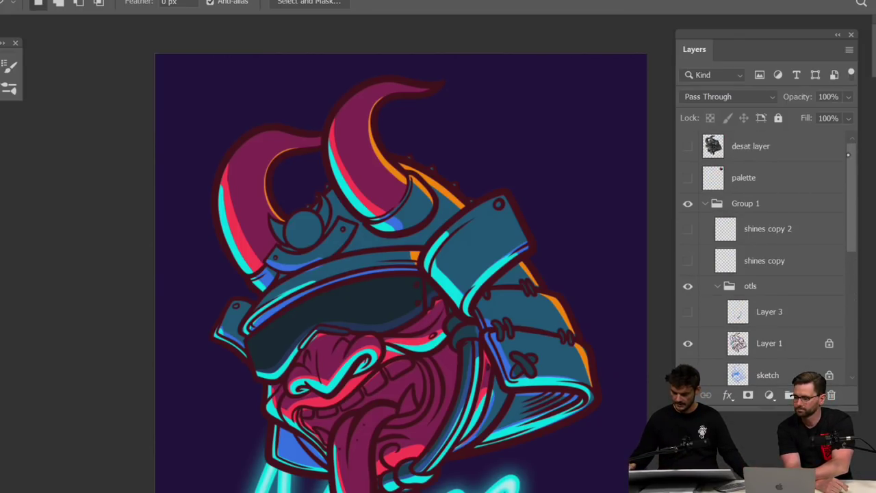
{"action": "left_click", "coordinate": [776, 159]}
{"action": "left_click", "coordinate": [811, 395]}
Switch to the Brush tool and set its smoothing to 0%
{"action": "key", "text": "b"}
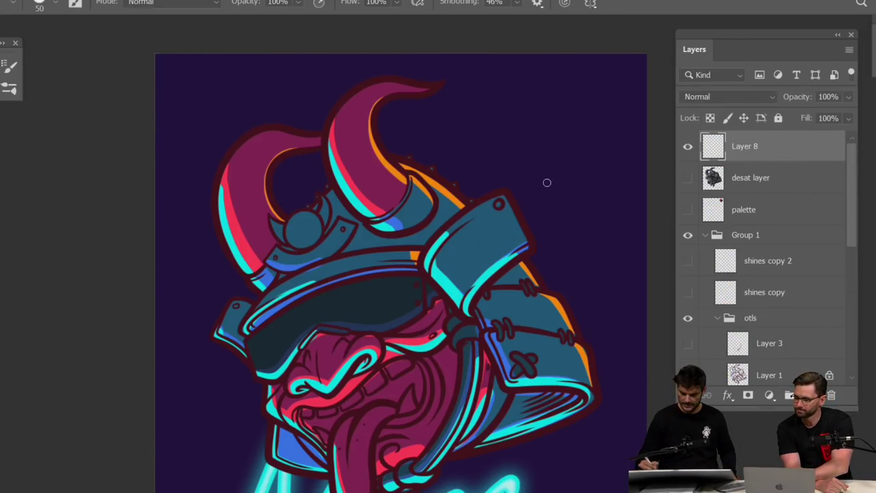
{"action": "left_click", "coordinate": [516, 3]}
{"action": "left_click_drag", "start_coordinate": [500, 20], "coordinate": [498, 19]}
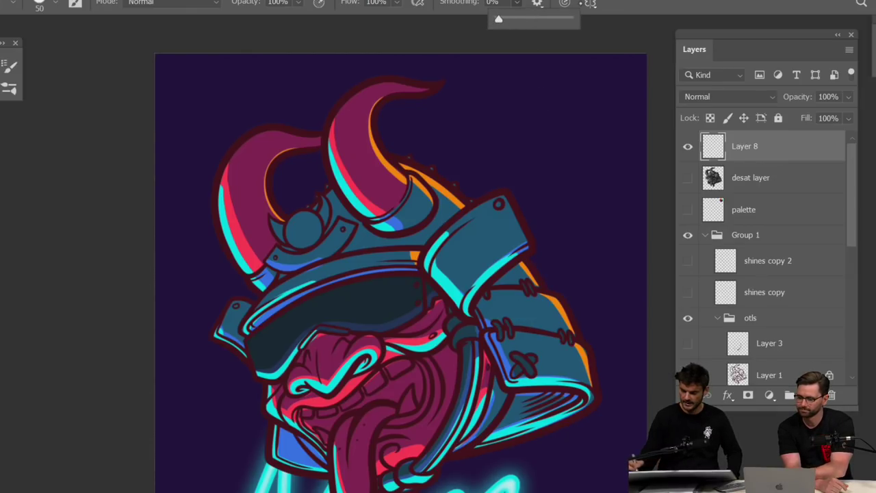
{"action": "left_click", "coordinate": [567, 198]}
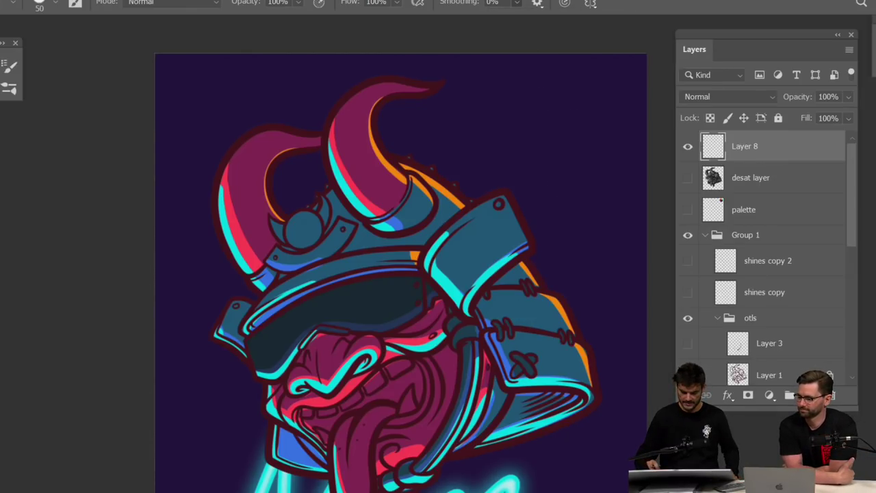
Set the foreground colour to a bright turquoise green and the brush size to 25
{"action": "left_click_drag", "start_coordinate": [566, 198], "coordinate": [602, 277]}
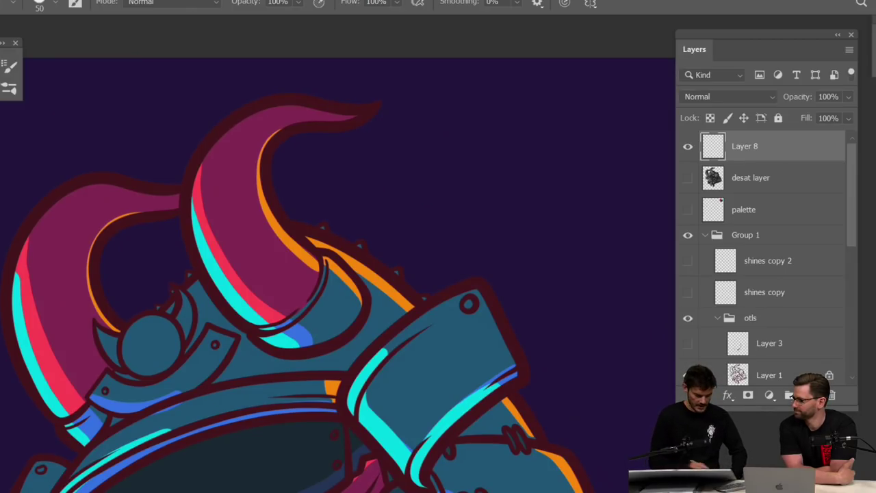
{"action": "key", "text": "n"}
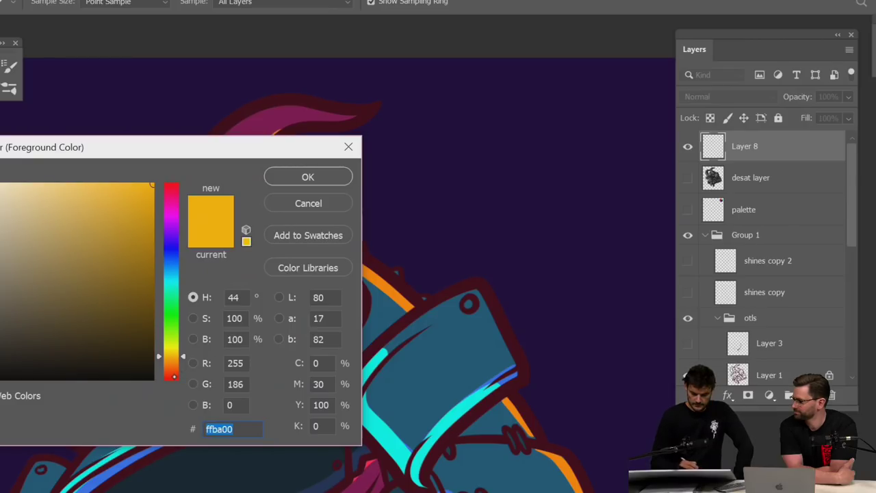
{"action": "left_click_drag", "start_coordinate": [172, 285], "coordinate": [171, 288]}
{"action": "left_click", "coordinate": [308, 176]}
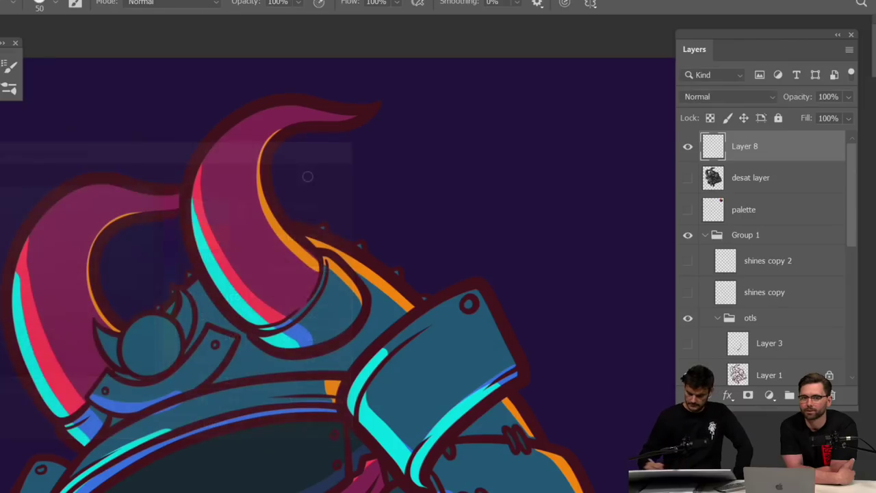
{"action": "key", "text": "bracketleft"}
{"action": "key", "text": "bracketleft"}
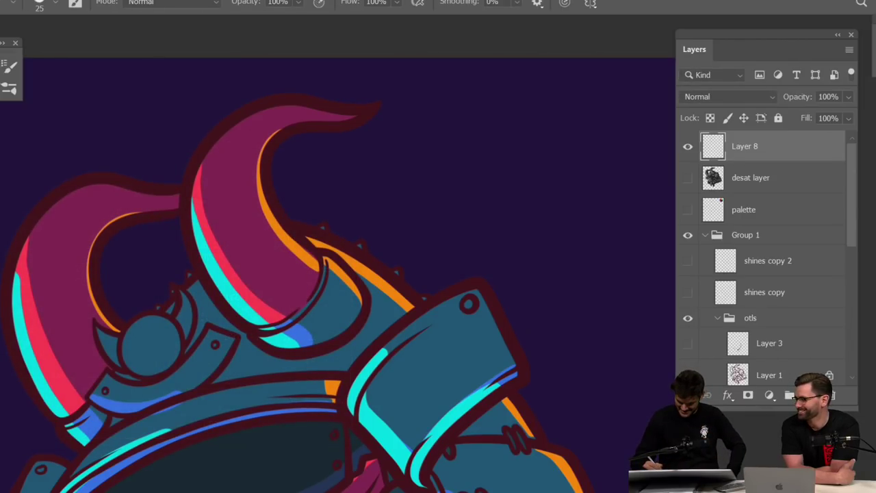
{"action": "key", "text": "bracketright"}
Sketch a tall faceted crystal with inner edge lines in the empty background to the right of the horns
{"action": "mouse_move", "coordinate": [522, 272]}
{"action": "left_mouse_down"}
{"action": "mouse_move", "coordinate": [543, 286]}
{"action": "mouse_move", "coordinate": [527, 276]}
{"action": "mouse_move", "coordinate": [515, 233]}
{"action": "mouse_move", "coordinate": [526, 174]}
{"action": "mouse_move", "coordinate": [560, 108]}
{"action": "mouse_move", "coordinate": [593, 134]}
{"action": "mouse_move", "coordinate": [599, 226]}
{"action": "left_mouse_up"}
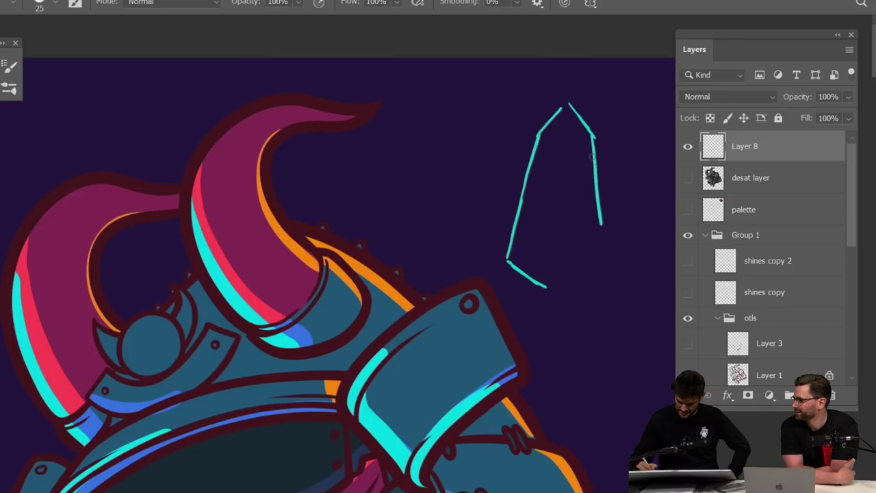
{"action": "mouse_move", "coordinate": [591, 155]}
{"action": "left_mouse_down"}
{"action": "mouse_move", "coordinate": [602, 271]}
{"action": "mouse_move", "coordinate": [566, 290]}
{"action": "mouse_move", "coordinate": [540, 288]}
{"action": "left_mouse_up"}
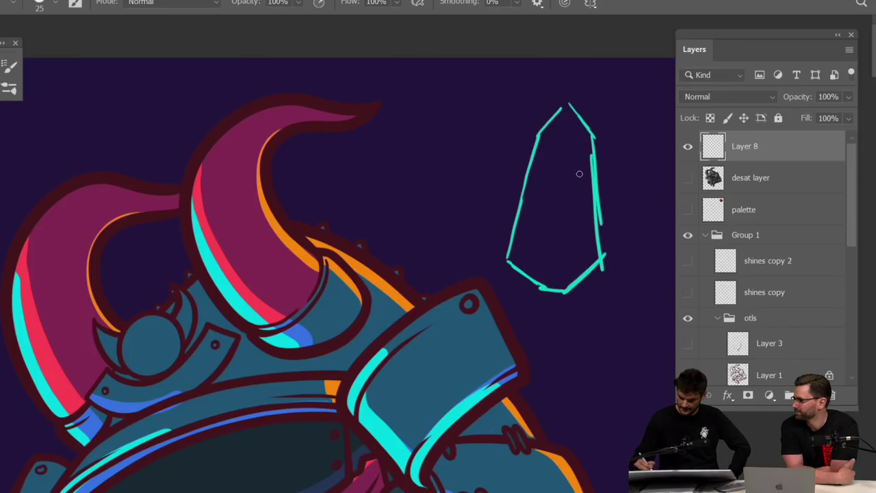
{"action": "mouse_move", "coordinate": [566, 107]}
{"action": "left_mouse_down"}
{"action": "mouse_move", "coordinate": [559, 144]}
{"action": "mouse_move", "coordinate": [570, 236]}
{"action": "mouse_move", "coordinate": [552, 288]}
{"action": "left_mouse_up"}
{"action": "left_click_drag", "start_coordinate": [561, 236], "coordinate": [583, 260]}
{"action": "mouse_move", "coordinate": [554, 149]}
{"action": "left_mouse_down"}
{"action": "mouse_move", "coordinate": [550, 257]}
{"action": "mouse_move", "coordinate": [535, 292]}
{"action": "left_mouse_up"}
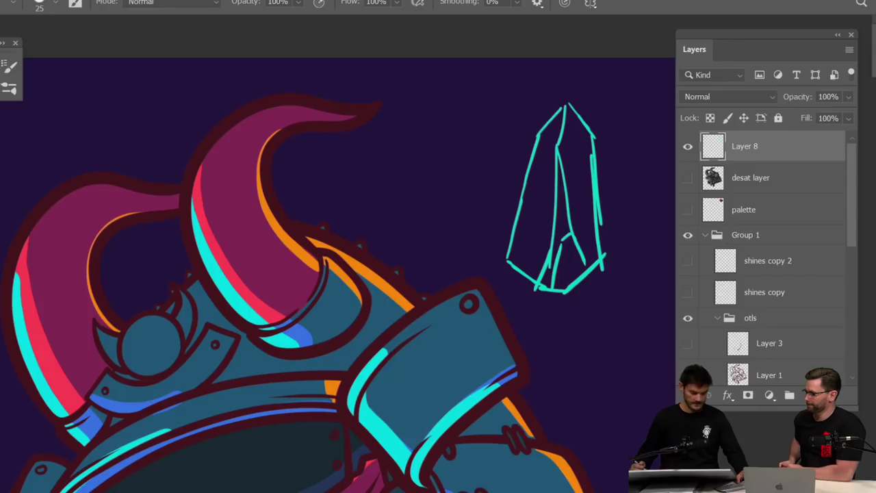
Darken the crystal sketch with Hue/Saturation, setting lightness to -55
{"action": "key", "text": "ctrl+u"}
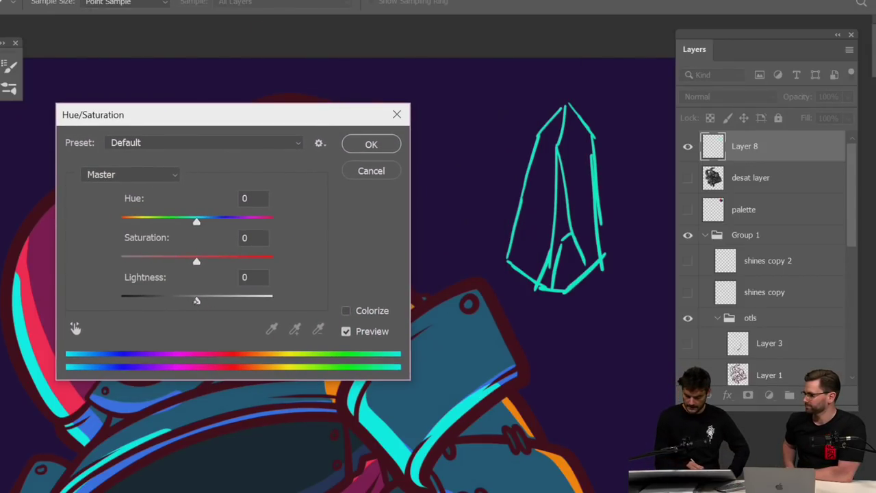
{"action": "left_click_drag", "start_coordinate": [197, 301], "coordinate": [154, 300]}
{"action": "key", "text": "Return"}
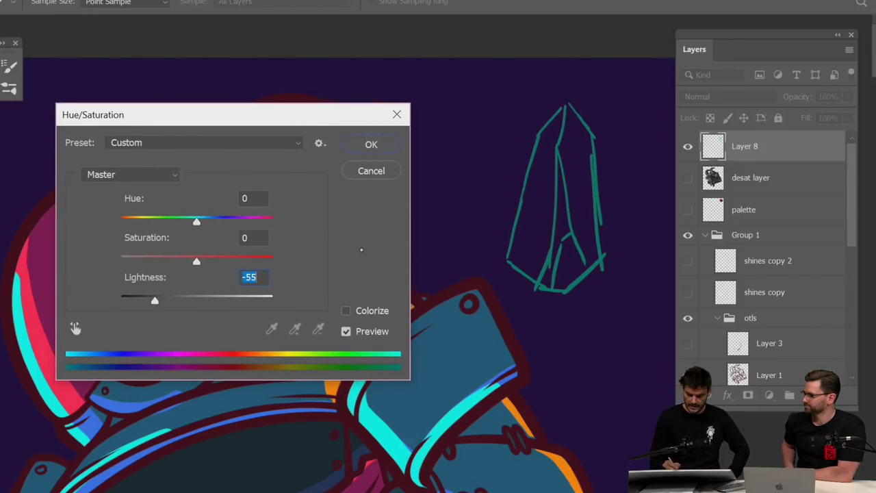
Draw an arrow pointing towards the crystal and paint bright turquoise highlights along its right-hand outline and inner facet edges
{"action": "left_click_drag", "start_coordinate": [357, 193], "coordinate": [422, 192]}
{"action": "left_click_drag", "start_coordinate": [393, 187], "coordinate": [391, 203]}
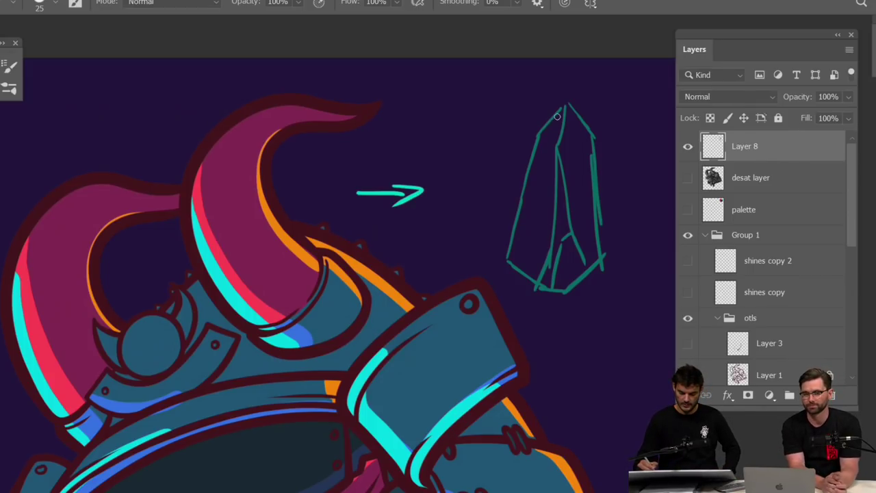
{"action": "mouse_move", "coordinate": [566, 106]}
{"action": "left_mouse_down"}
{"action": "mouse_move", "coordinate": [540, 130]}
{"action": "mouse_move", "coordinate": [511, 258]}
{"action": "mouse_move", "coordinate": [537, 284]}
{"action": "left_mouse_up"}
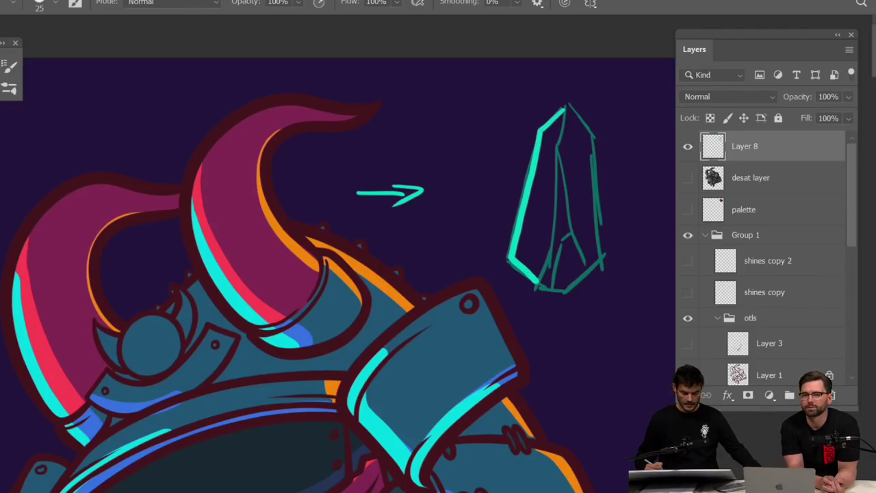
{"action": "key", "text": "ctrl+z"}
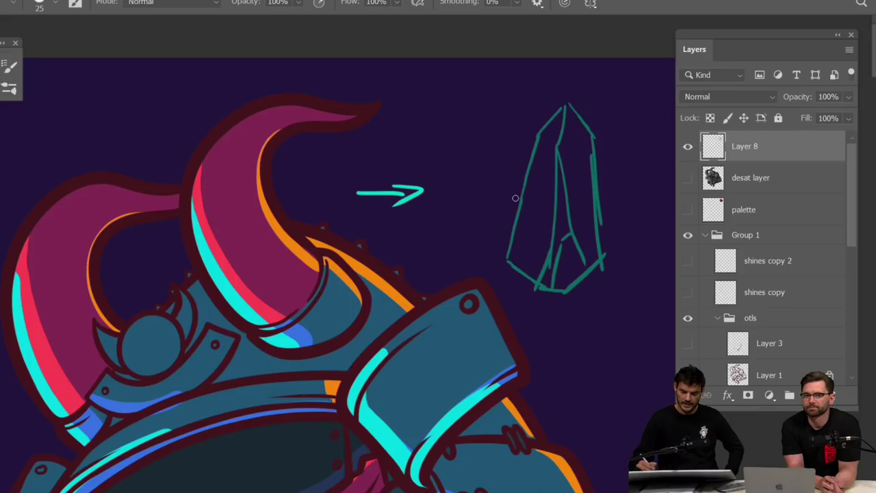
{"action": "mouse_move", "coordinate": [568, 108]}
{"action": "left_mouse_down"}
{"action": "mouse_move", "coordinate": [589, 139]}
{"action": "mouse_move", "coordinate": [596, 259]}
{"action": "mouse_move", "coordinate": [556, 294]}
{"action": "left_mouse_up"}
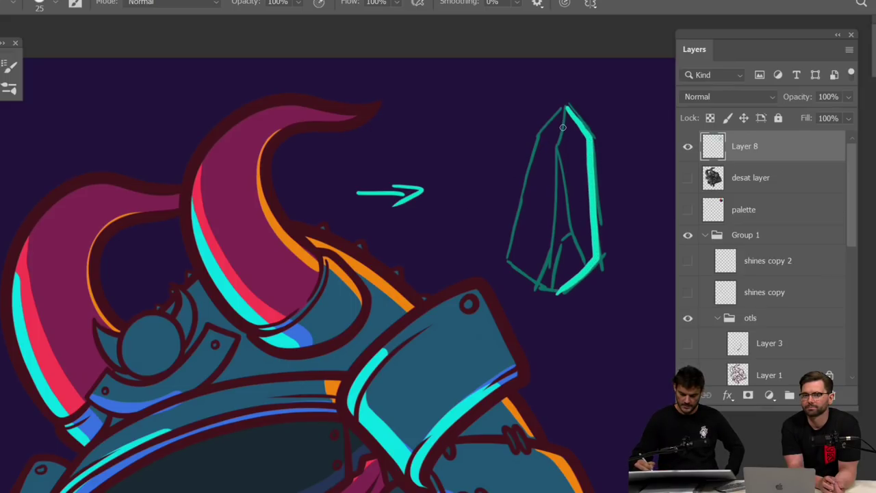
{"action": "mouse_move", "coordinate": [566, 110]}
{"action": "left_mouse_down"}
{"action": "mouse_move", "coordinate": [558, 148]}
{"action": "mouse_move", "coordinate": [573, 230]}
{"action": "left_mouse_up"}
{"action": "left_click_drag", "start_coordinate": [558, 191], "coordinate": [551, 282]}
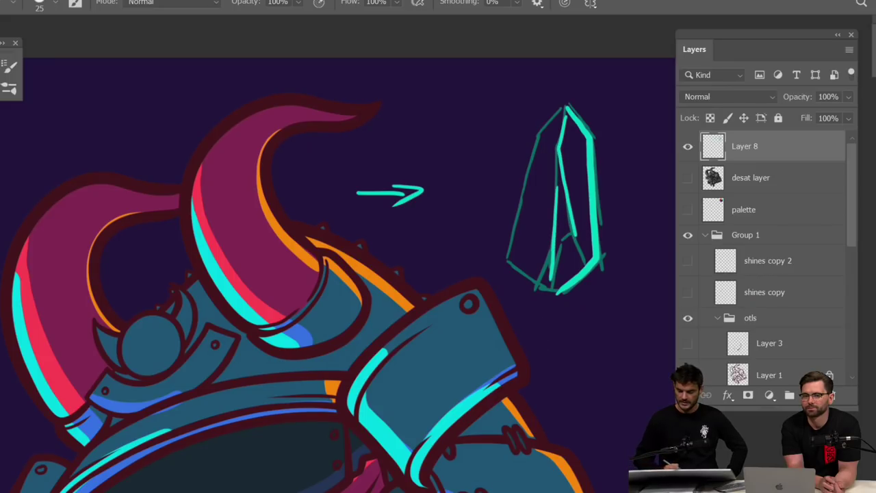
Add a new layer directly below Layer 8 and lasso a selection around the crystal's whole outline
{"action": "left_click", "coordinate": [779, 183]}
{"action": "key", "text": "ctrl+shift+alt+n"}
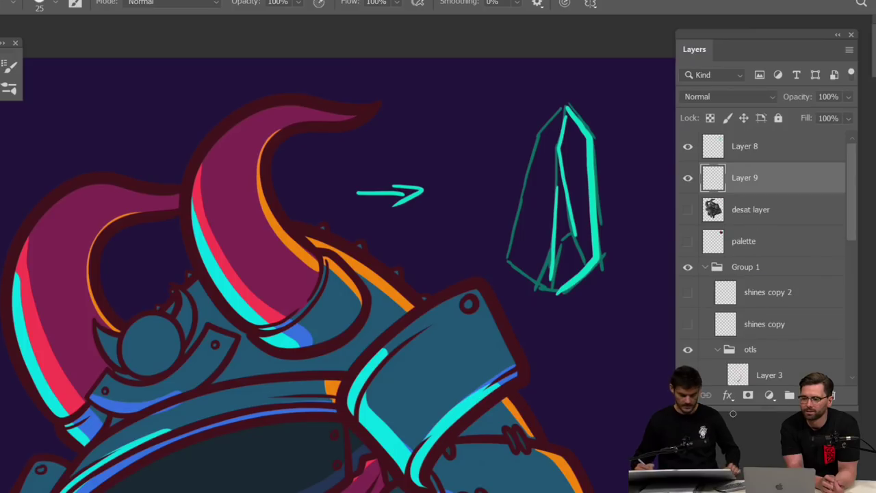
{"action": "key", "text": "l"}
{"action": "mouse_move", "coordinate": [568, 109]}
{"action": "left_mouse_down"}
{"action": "mouse_move", "coordinate": [588, 132]}
{"action": "mouse_move", "coordinate": [597, 251]}
{"action": "mouse_move", "coordinate": [560, 292]}
{"action": "mouse_move", "coordinate": [510, 261]}
{"action": "mouse_move", "coordinate": [510, 246]}
{"action": "mouse_move", "coordinate": [543, 130]}
{"action": "mouse_move", "coordinate": [567, 110]}
{"action": "left_mouse_up"}
{"action": "key", "text": "g"}
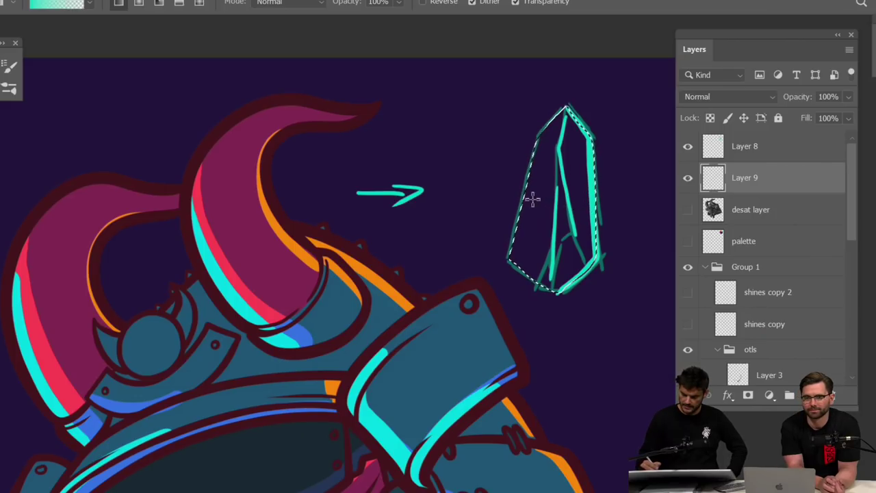
Subtract a thin strip along the crystal's left edge from the selection
{"action": "key", "text": "l"}
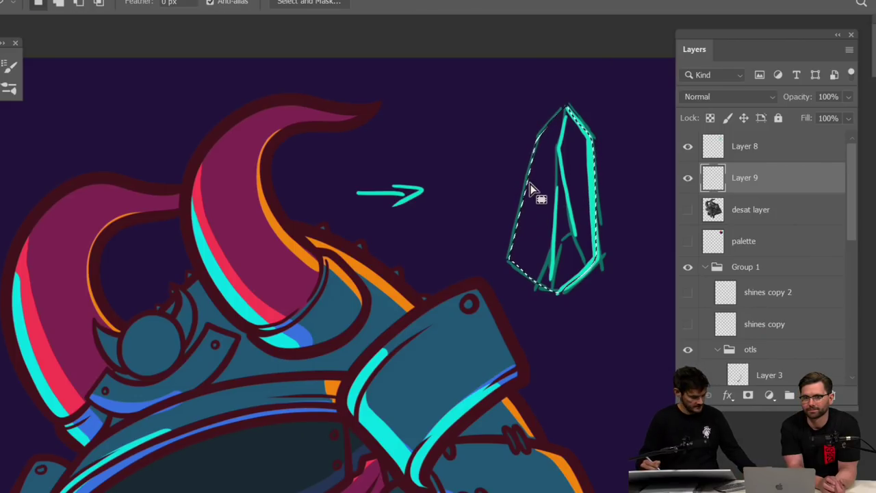
{"action": "key", "text": "alt"}
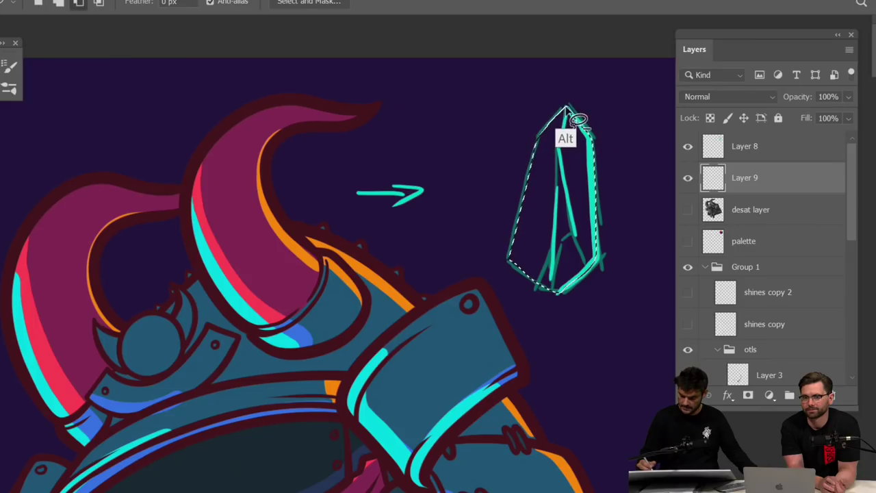
{"action": "left_click_drag", "start_coordinate": [556, 115], "coordinate": [535, 163]}
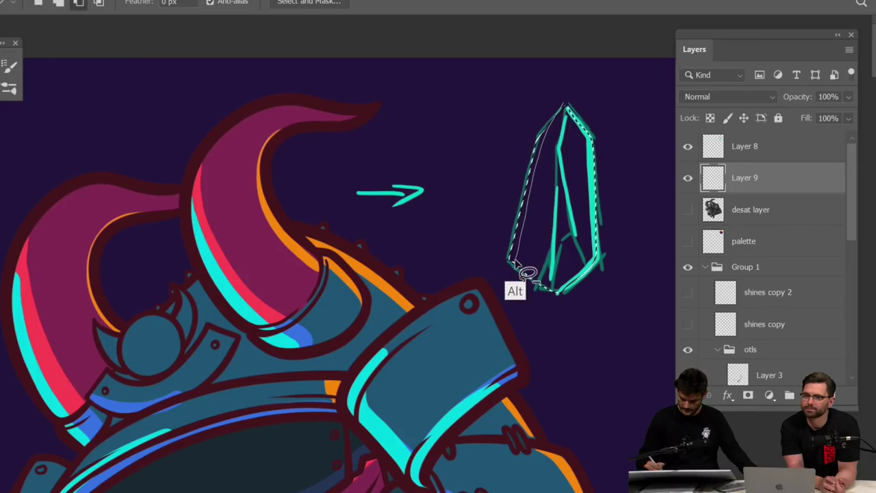
{"action": "mouse_move", "coordinate": [527, 274]}
{"action": "left_mouse_down"}
{"action": "mouse_move", "coordinate": [518, 307]}
{"action": "mouse_move", "coordinate": [607, 82]}
{"action": "mouse_move", "coordinate": [575, 95]}
{"action": "left_mouse_up"}
Fill the crystal selection with a turquoise-to-transparent gradient fading inwards from its left side, and deselect
{"action": "key", "text": "g"}
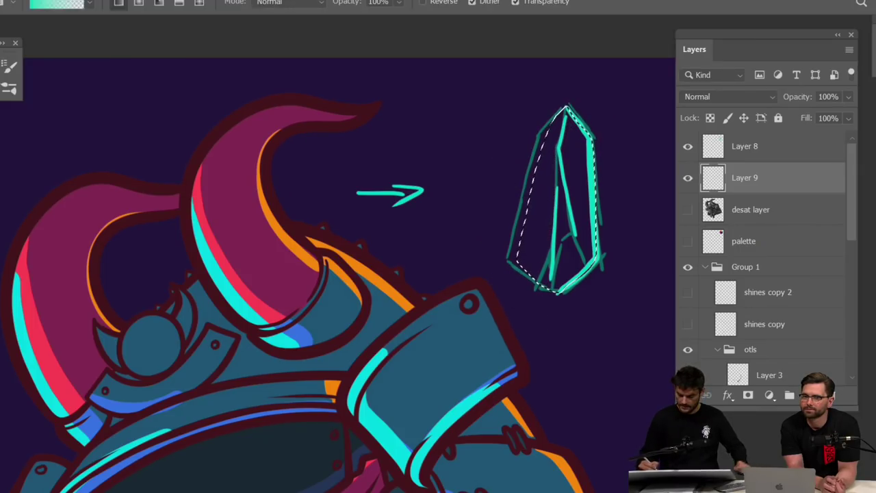
{"action": "left_click_drag", "start_coordinate": [527, 195], "coordinate": [573, 254]}
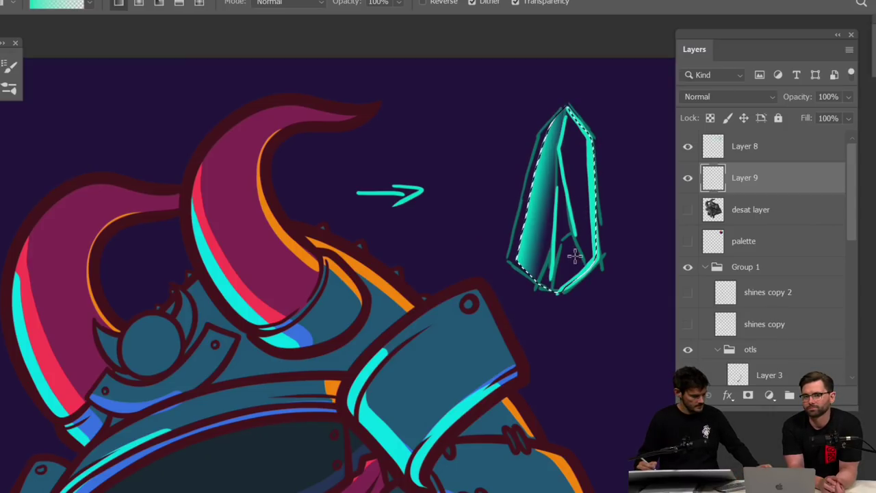
{"action": "key", "text": "ctrl+d"}
Try lowering the opacity of the crystal's gradient layer to 50%
{"action": "scroll", "coordinate": [574, 256], "scroll_direction": "down", "scroll_amount": 3}
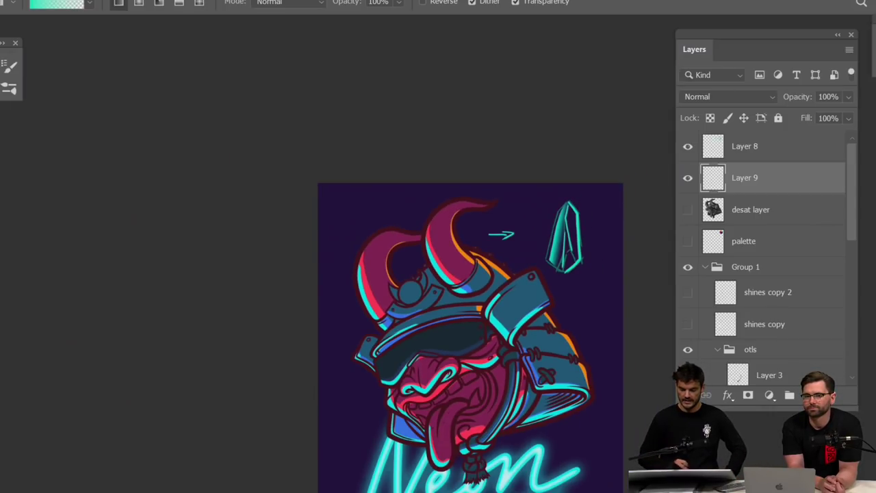
{"action": "scroll", "coordinate": [588, 240], "scroll_direction": "up", "scroll_amount": 3}
{"action": "left_click", "coordinate": [848, 97]}
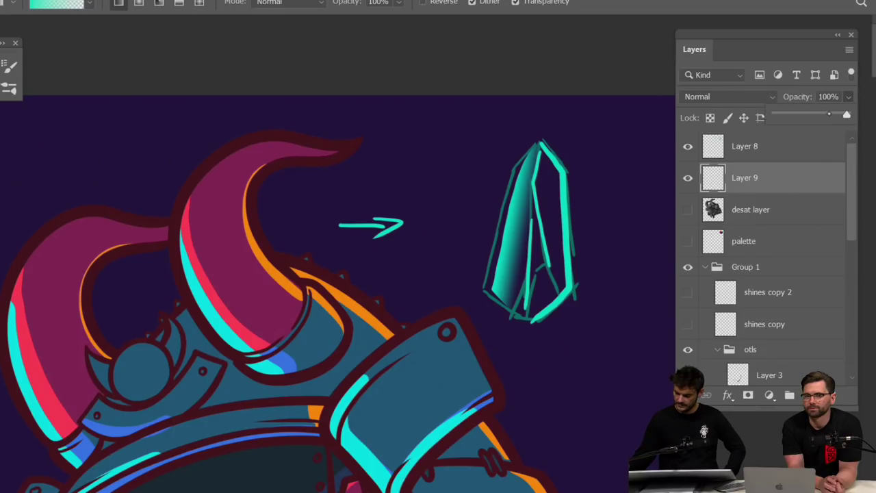
{"action": "left_click_drag", "start_coordinate": [847, 115], "coordinate": [811, 114]}
{"action": "scroll", "coordinate": [520, 254], "scroll_direction": "down", "scroll_amount": 5}
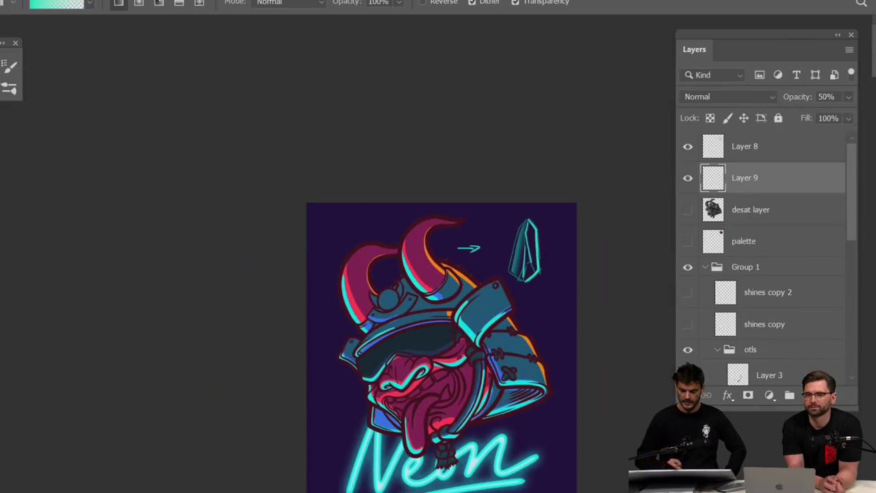
{"action": "scroll", "coordinate": [541, 258], "scroll_direction": "up", "scroll_amount": 5}
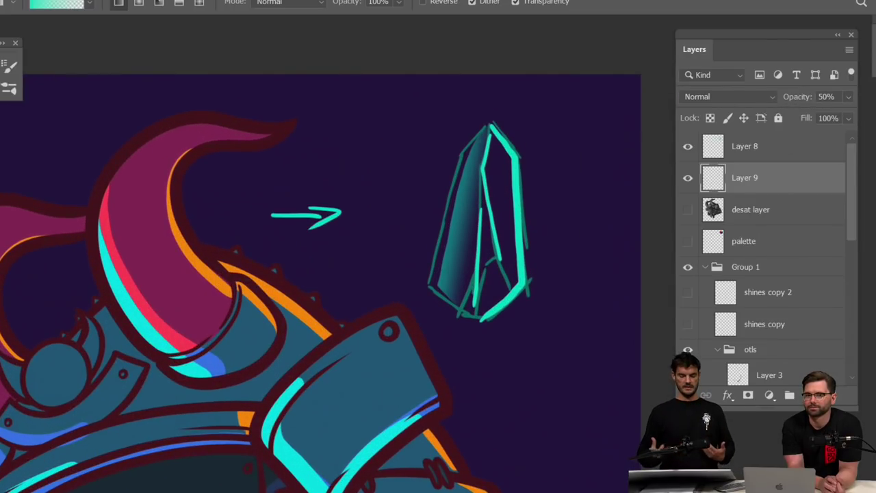
Paint a small oval gem below the crystal with a thick outline, hatching lines and a white highlight inside its left edge
{"action": "key", "text": "b"}
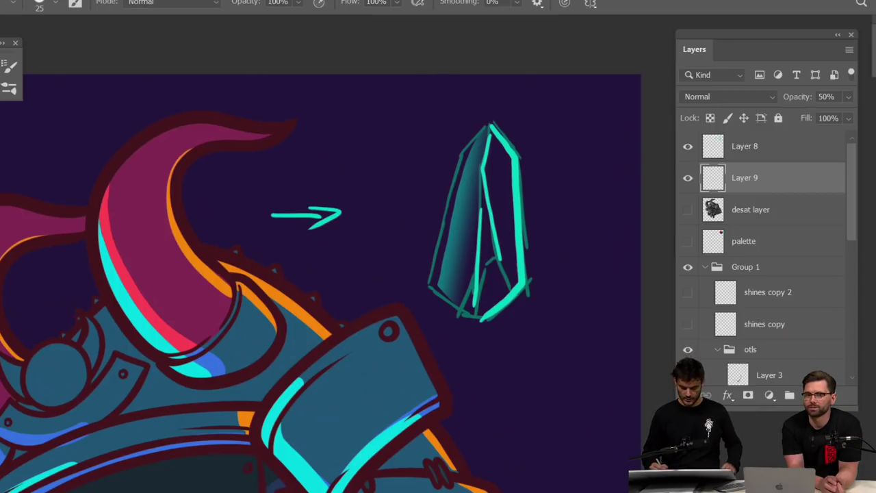
{"action": "mouse_move", "coordinate": [563, 352]}
{"action": "left_mouse_down"}
{"action": "mouse_move", "coordinate": [509, 372]}
{"action": "mouse_move", "coordinate": [537, 392]}
{"action": "mouse_move", "coordinate": [572, 356]}
{"action": "mouse_move", "coordinate": [516, 378]}
{"action": "left_mouse_up"}
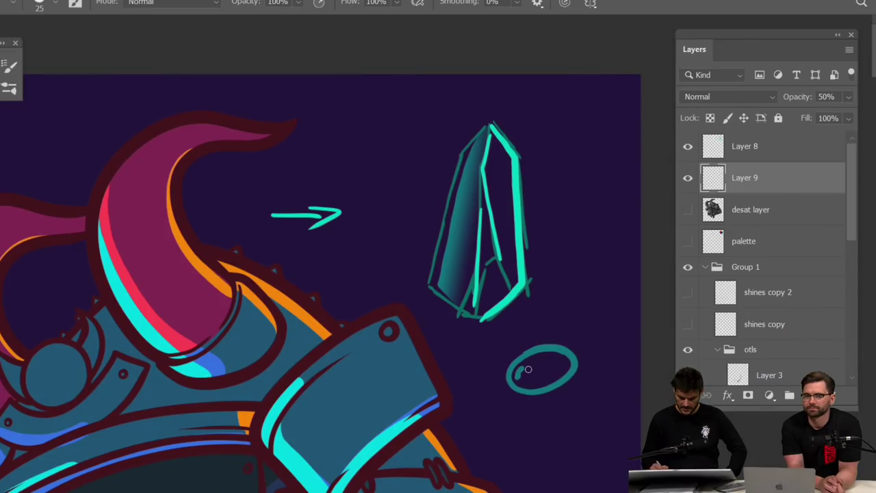
{"action": "left_click_drag", "start_coordinate": [529, 359], "coordinate": [522, 388]}
{"action": "mouse_move", "coordinate": [536, 358]}
{"action": "left_mouse_down"}
{"action": "mouse_move", "coordinate": [527, 392]}
{"action": "mouse_move", "coordinate": [554, 367]}
{"action": "left_mouse_up"}
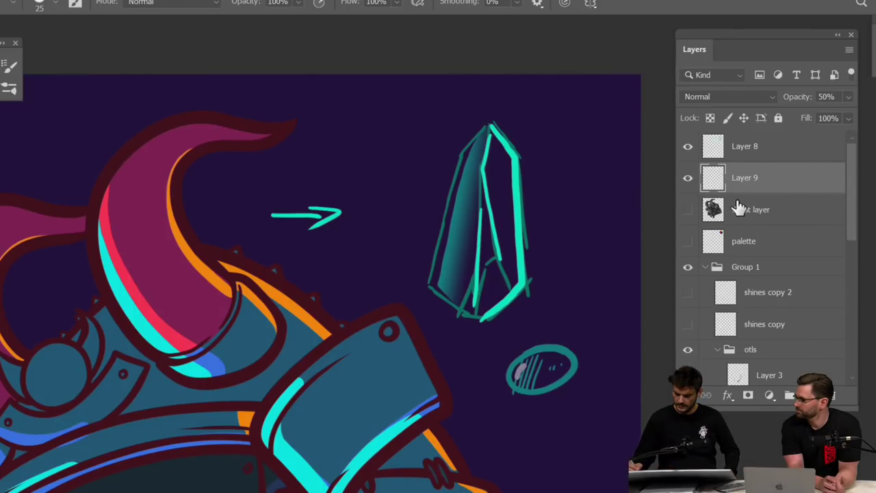
Restore the opacity of Layer 9, which holds the gradient and oval gem, to 100%
{"action": "left_click", "coordinate": [847, 97]}
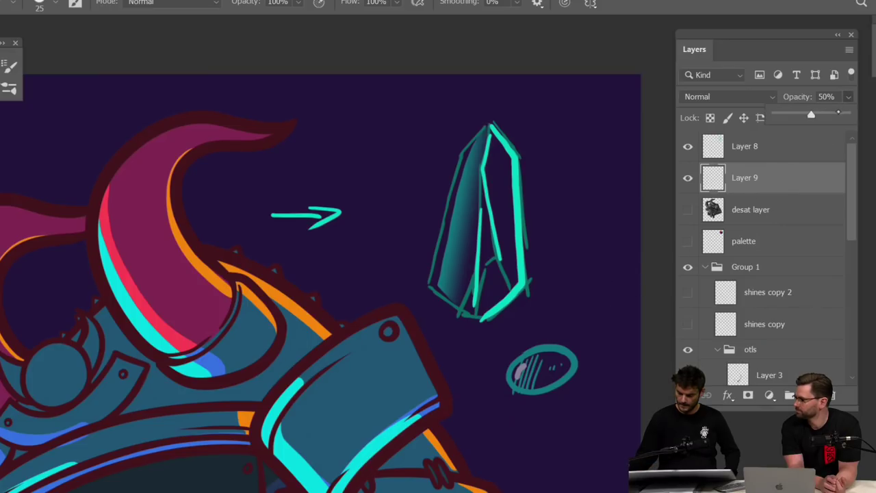
{"action": "left_click_drag", "start_coordinate": [811, 115], "coordinate": [847, 115]}
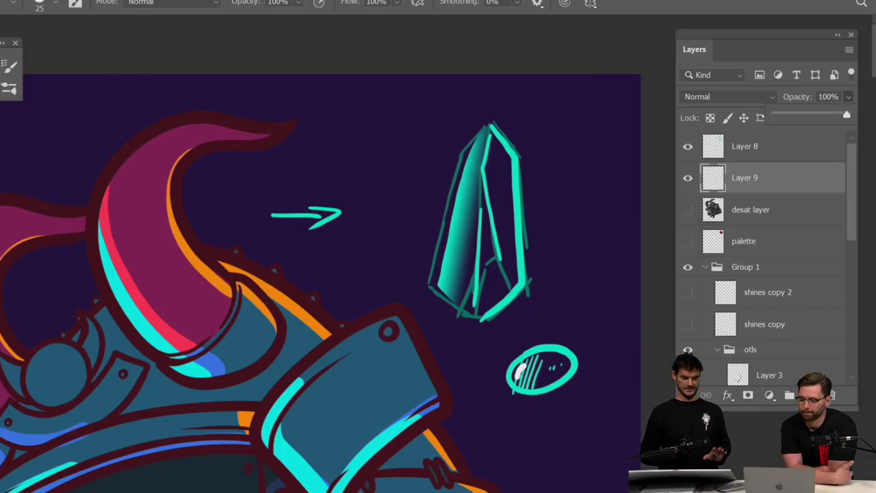
Switch from the samurai artwork to akira bike girl.psd and examine the neon rim light and translucent visor around the face
{"action": "scroll", "coordinate": [497, 171], "scroll_direction": "down", "scroll_amount": 3}
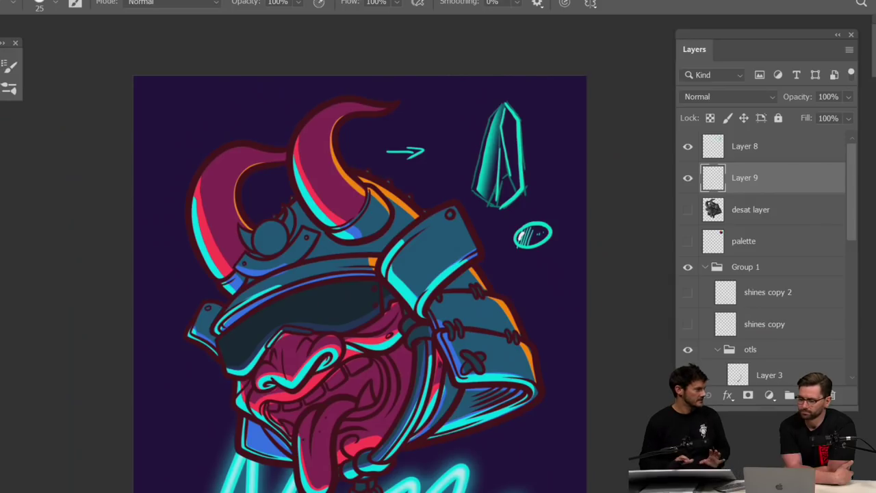
{"action": "scroll", "coordinate": [603, 240], "scroll_direction": "down", "scroll_amount": 2}
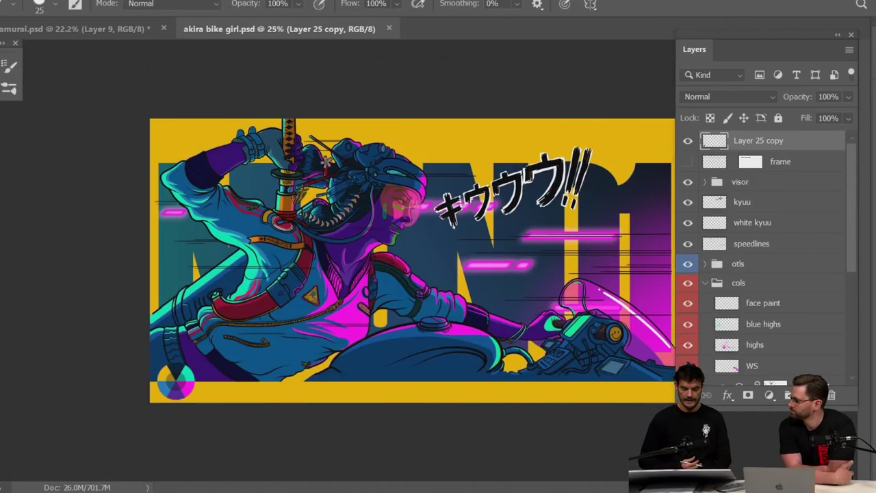
{"action": "scroll", "coordinate": [419, 263], "scroll_direction": "up", "scroll_amount": 3}
{"action": "scroll", "coordinate": [419, 263], "scroll_direction": "down", "scroll_amount": 2}
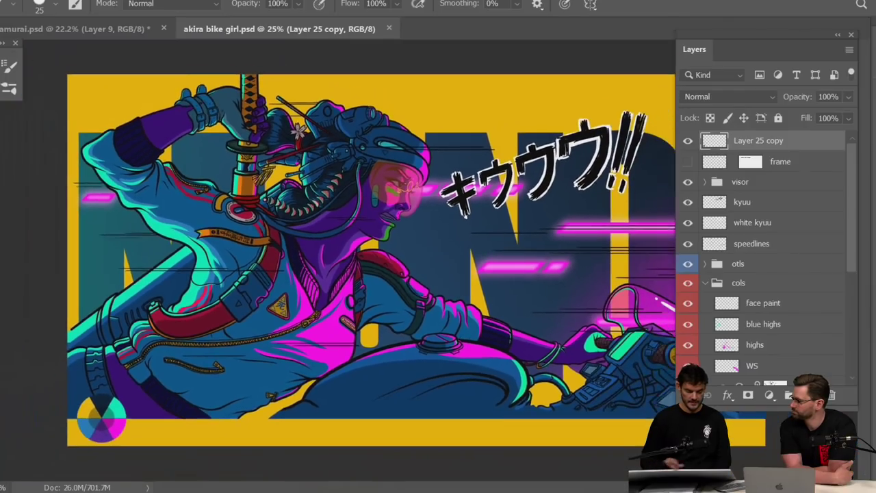
{"action": "scroll", "coordinate": [416, 262], "scroll_direction": "down", "scroll_amount": 1}
{"action": "key", "text": "ctrl+minus"}
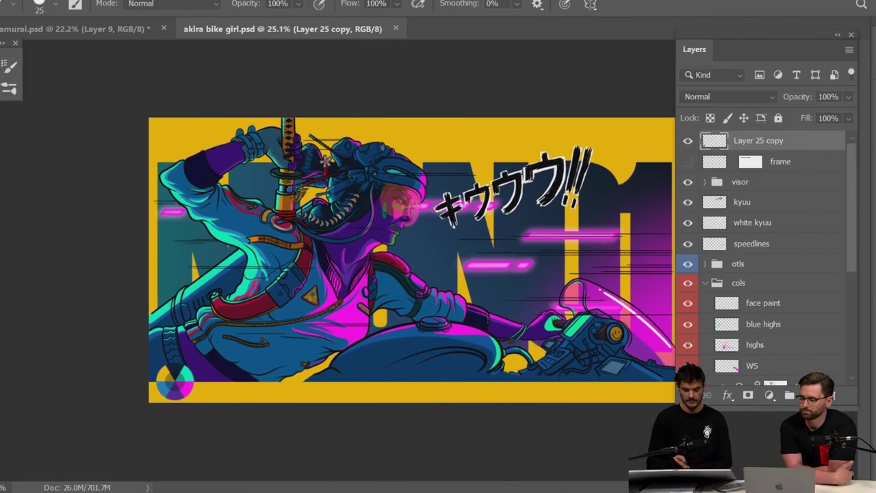
{"action": "scroll", "coordinate": [339, 171], "scroll_direction": "up", "scroll_amount": 6}
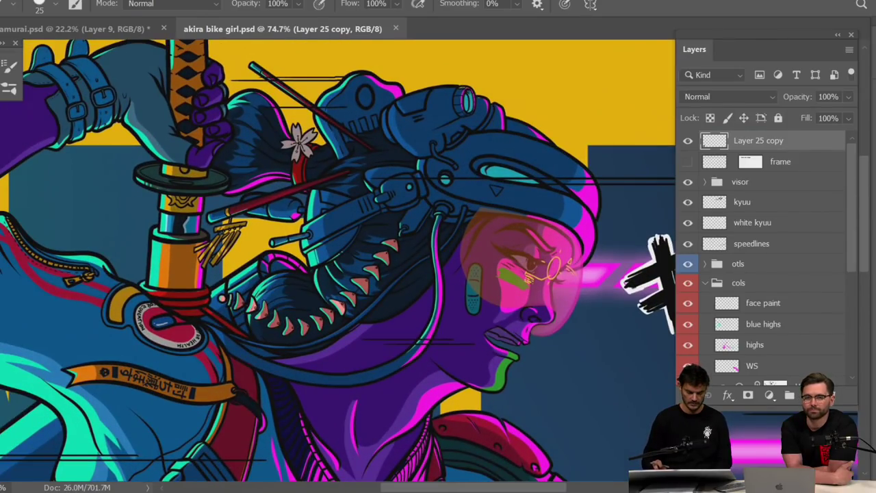
{"action": "scroll", "coordinate": [402, 143], "scroll_direction": "up", "scroll_amount": 2}
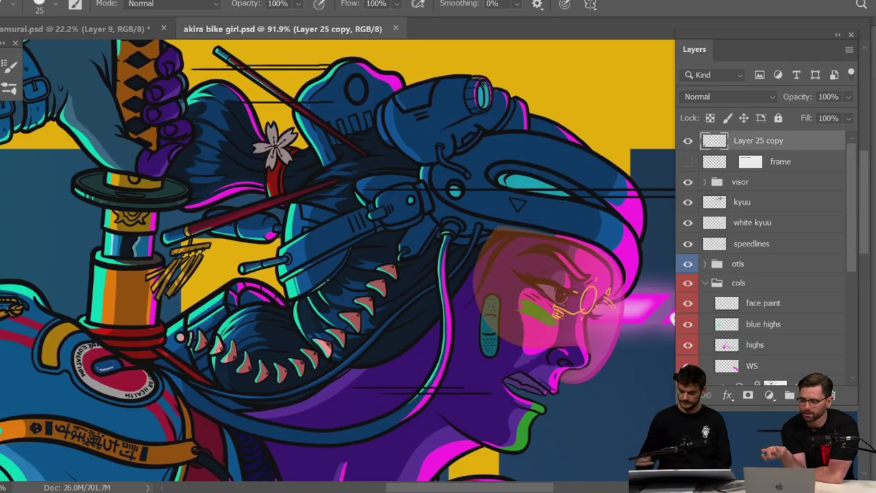
{"action": "scroll", "coordinate": [851, 197], "scroll_direction": "down", "scroll_amount": 5}
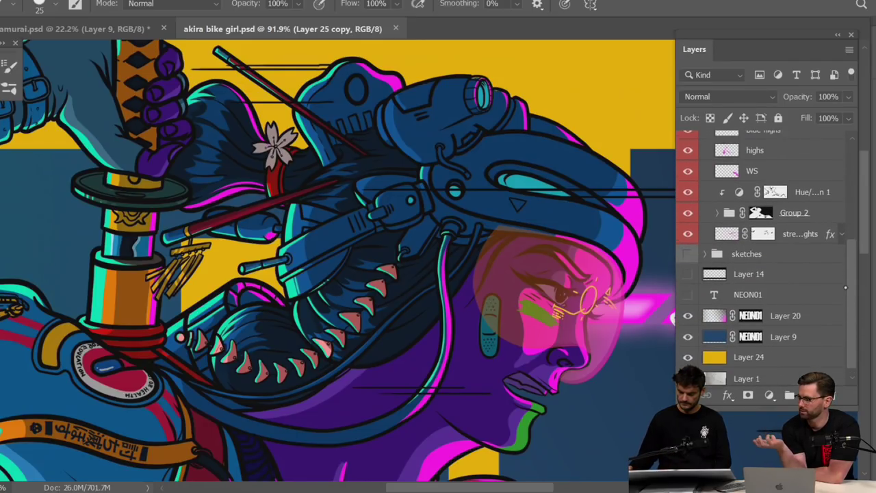
{"action": "scroll", "coordinate": [858, 180], "scroll_direction": "up", "scroll_amount": 5}
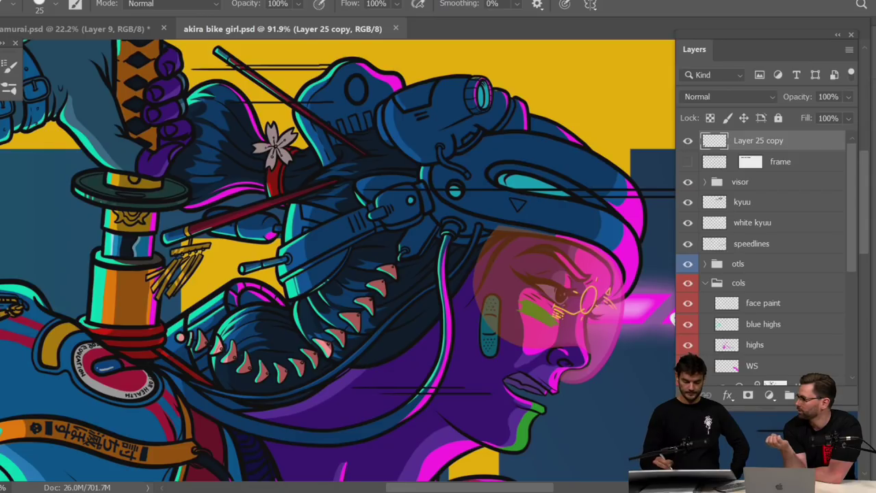
{"action": "left_click_drag", "start_coordinate": [675, 251], "coordinate": [774, 250]}
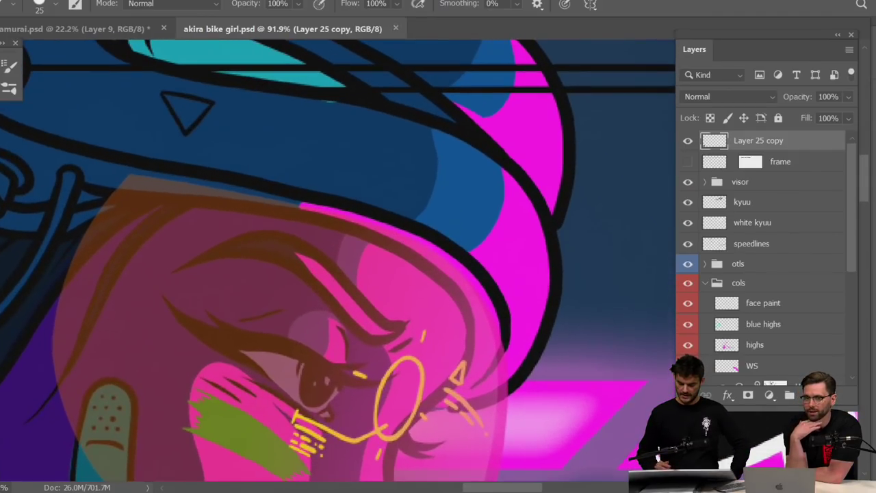
{"action": "scroll", "coordinate": [338, 260], "scroll_direction": "down", "scroll_amount": 2}
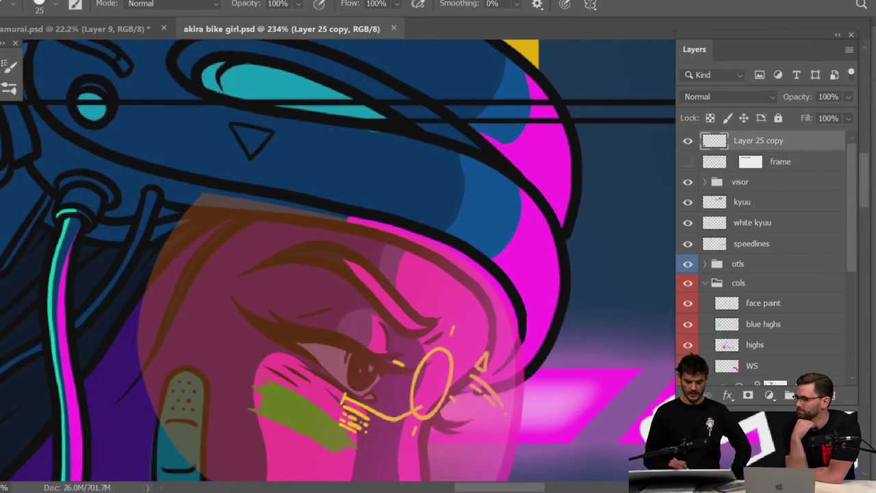
Flatten the bike girl image into a single background layer, discarding the hidden layers
{"action": "left_click", "coordinate": [110, 0]}
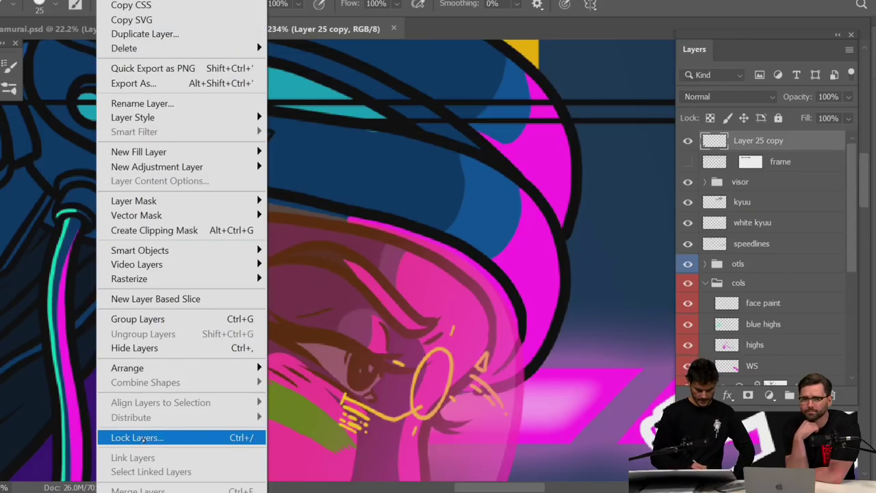
{"action": "scroll", "coordinate": [137, 472], "scroll_direction": "down", "scroll_amount": 4}
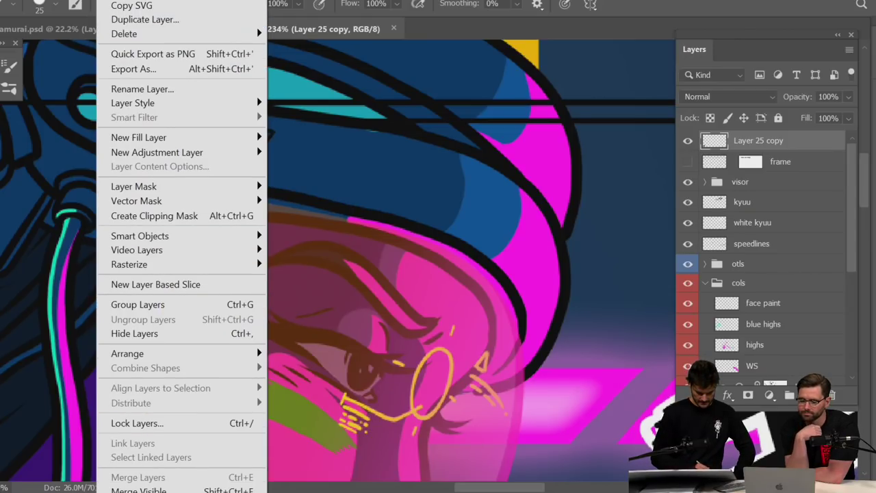
{"action": "left_click", "coordinate": [127, 477]}
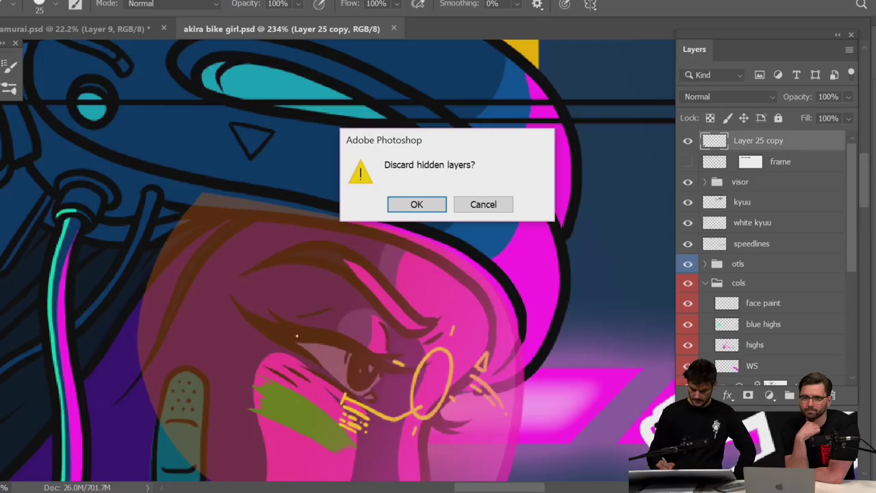
{"action": "left_click", "coordinate": [440, 204]}
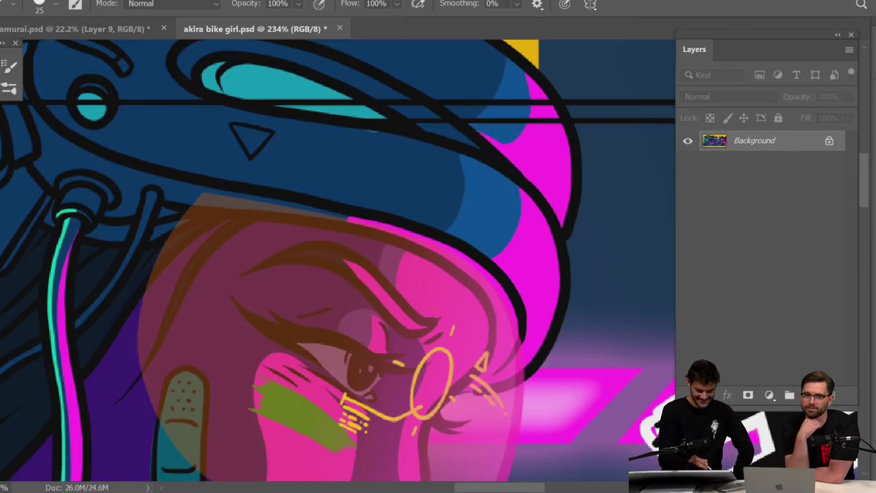
Convert the flattened bike girl image from RGB to CMYK Color mode
{"action": "left_click", "coordinate": [117, 1]}
{"action": "mouse_move", "coordinate": [47, 2]}
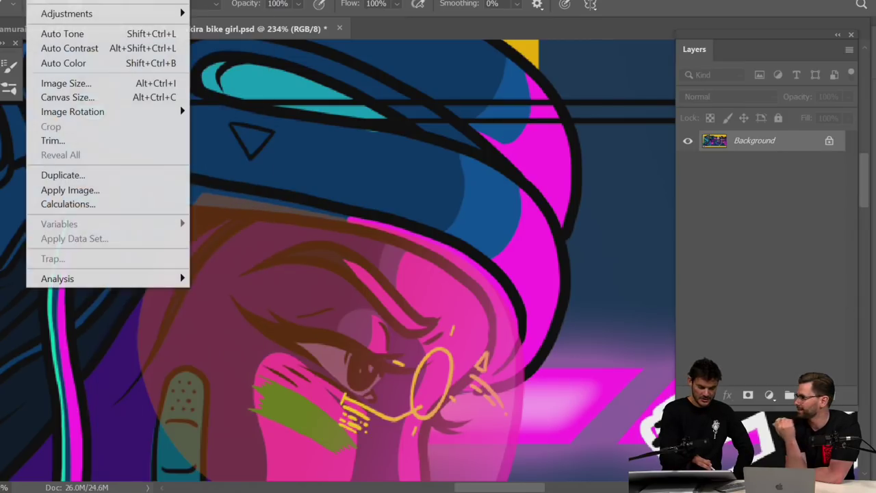
{"action": "mouse_move", "coordinate": [102, 2]}
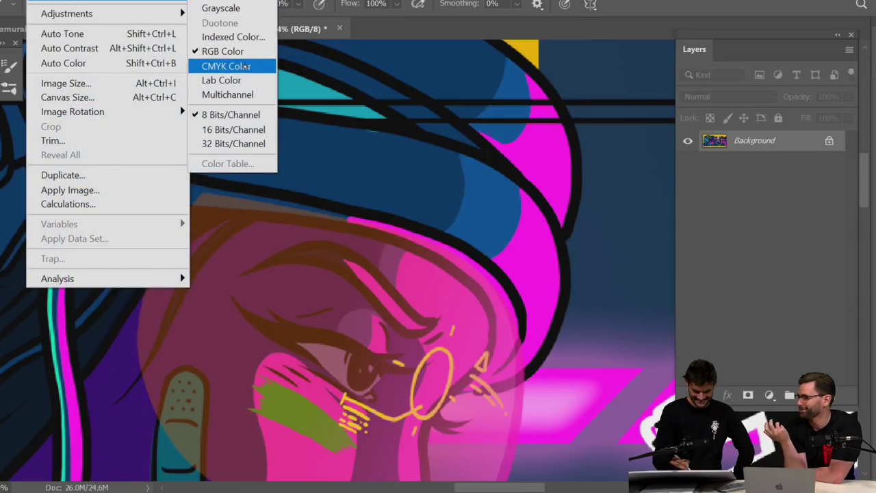
{"action": "left_click", "coordinate": [245, 66]}
{"action": "left_click", "coordinate": [474, 226]}
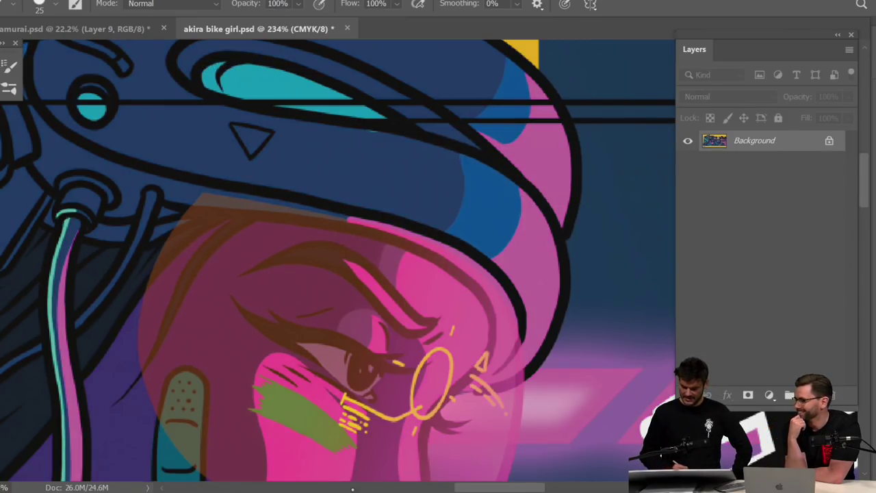
Undo and redo the CMYK conversion to compare the pink rim light on the helmet, ending in RGB mode
{"action": "scroll", "coordinate": [616, 212], "scroll_direction": "up", "scroll_amount": 5}
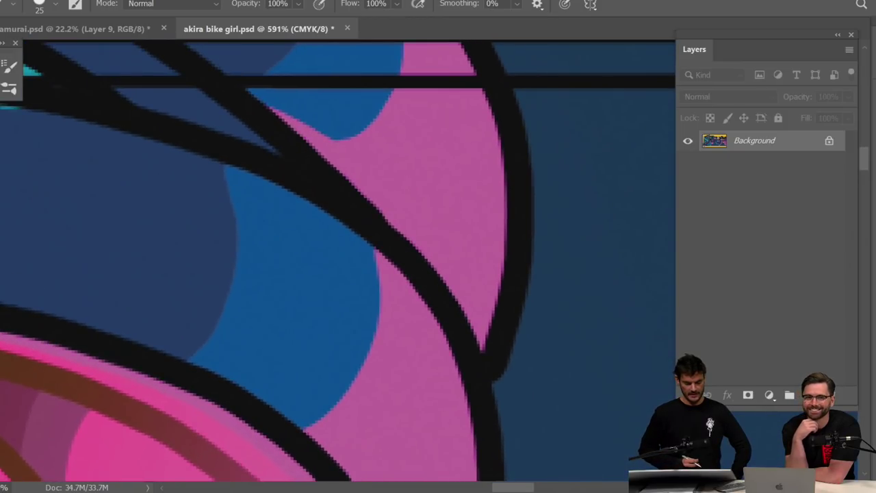
{"action": "key", "text": "ctrl+z"}
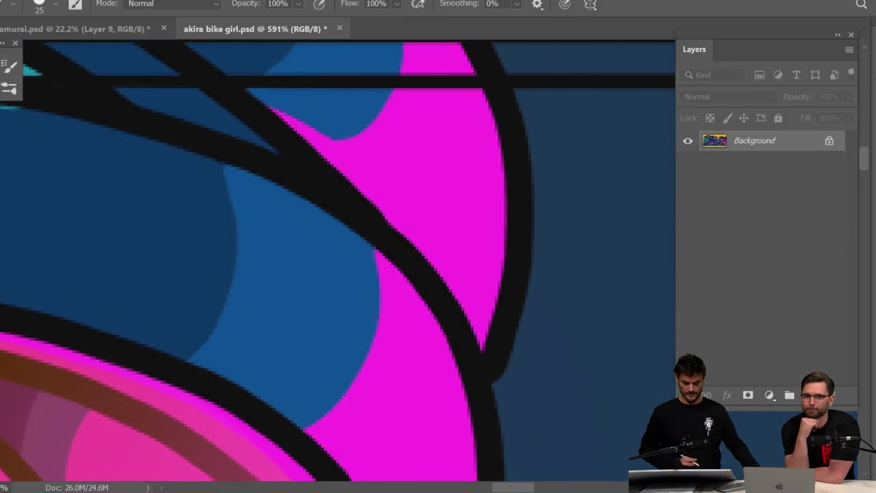
{"action": "key", "text": "ctrl+shift+z"}
{"action": "key", "text": "ctrl+z"}
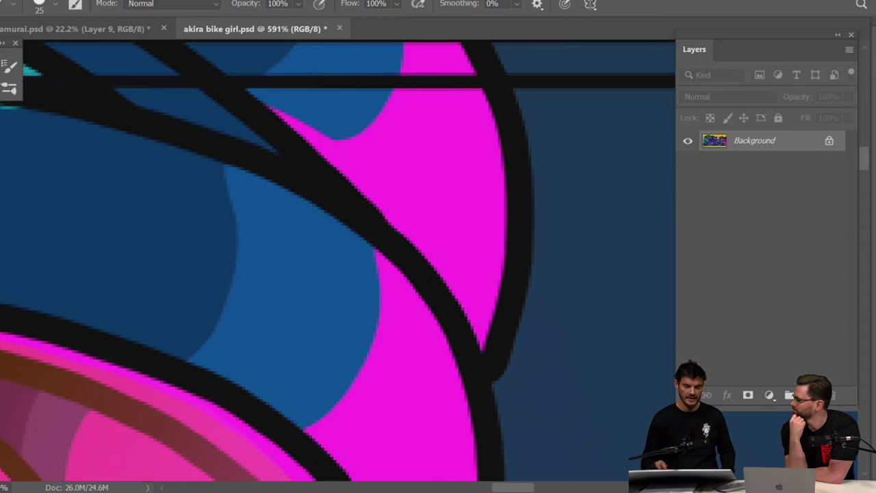
Examine the RGB neon colours across the whole bike girl artwork and up close on the visor and face
{"action": "scroll", "coordinate": [506, 212], "scroll_direction": "down", "scroll_amount": 8}
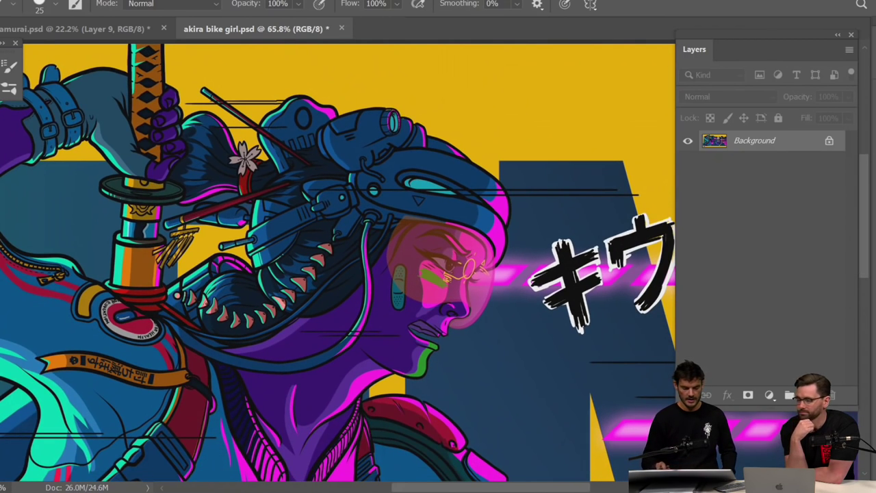
{"action": "scroll", "coordinate": [335, 260], "scroll_direction": "down", "scroll_amount": 3}
{"action": "scroll", "coordinate": [335, 261], "scroll_direction": "down", "scroll_amount": 2}
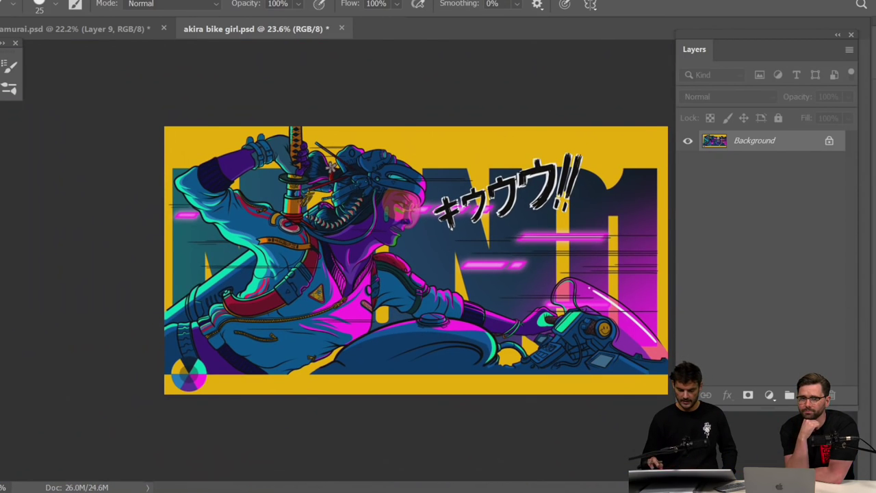
{"action": "scroll", "coordinate": [415, 262], "scroll_direction": "up", "scroll_amount": 2}
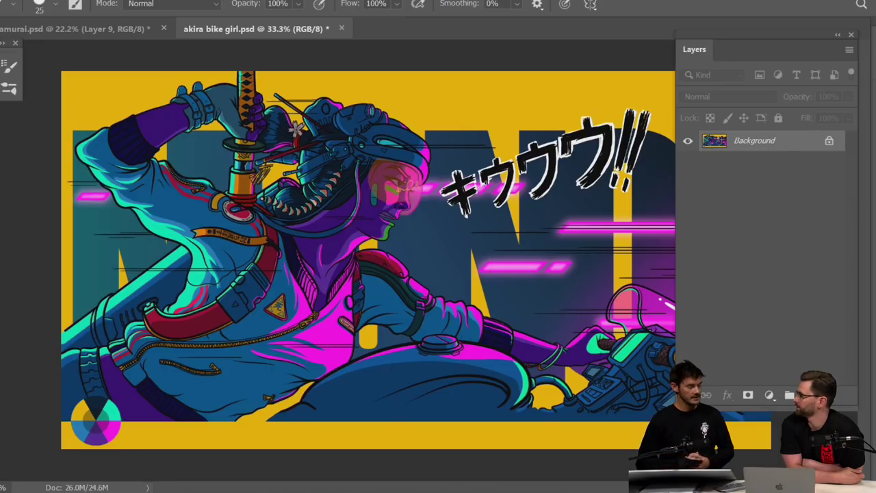
{"action": "scroll", "coordinate": [406, 205], "scroll_direction": "up", "scroll_amount": 4}
{"action": "scroll", "coordinate": [458, 109], "scroll_direction": "up", "scroll_amount": 2}
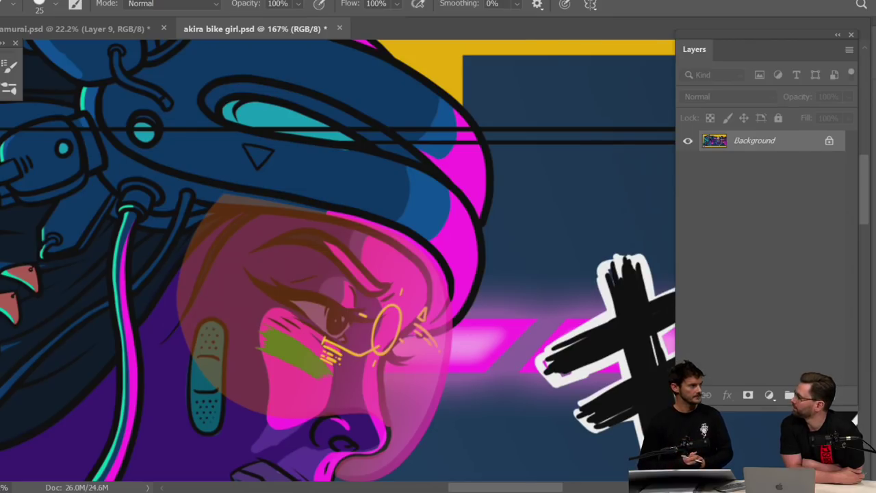
{"action": "key", "text": "ctrl+0"}
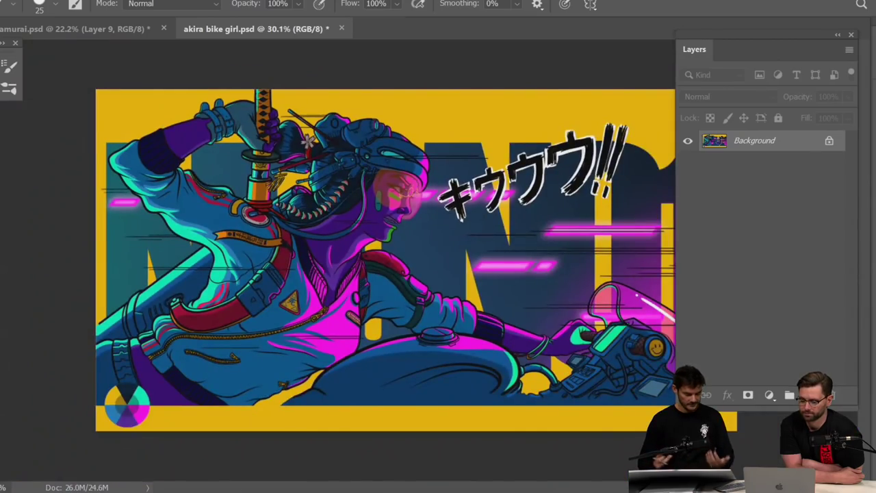